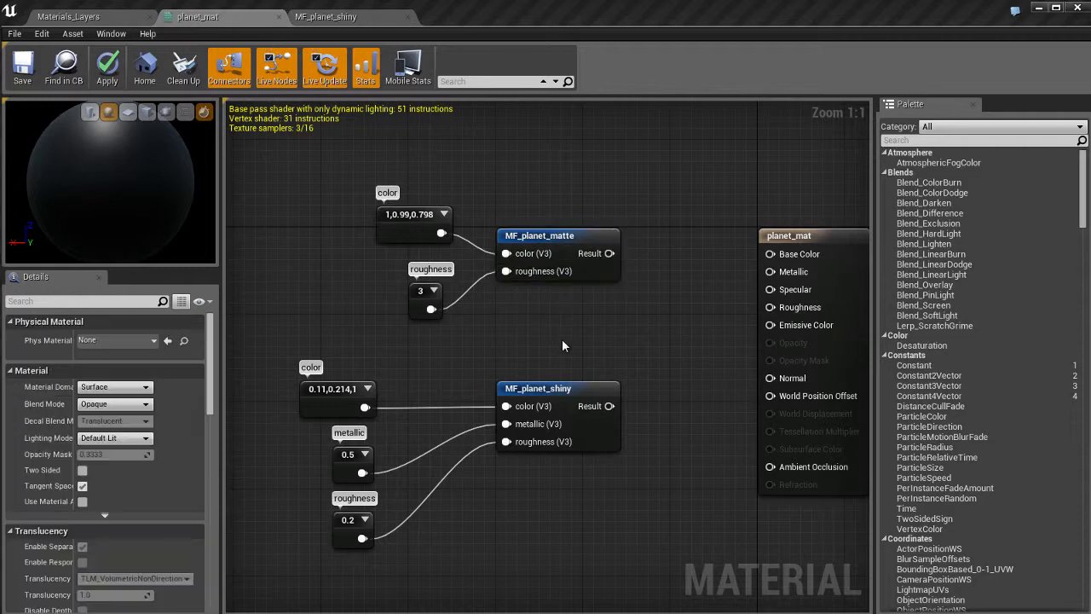
Move the color, metallic and roughness constants closer to the MF_planet_shiny node, lined up beneath the matte function's constants
{"action": "right_click_drag", "start_coordinate": [461, 349], "coordinate": [459, 327]}
{"action": "left_click_drag", "start_coordinate": [333, 325], "coordinate": [375, 525]}
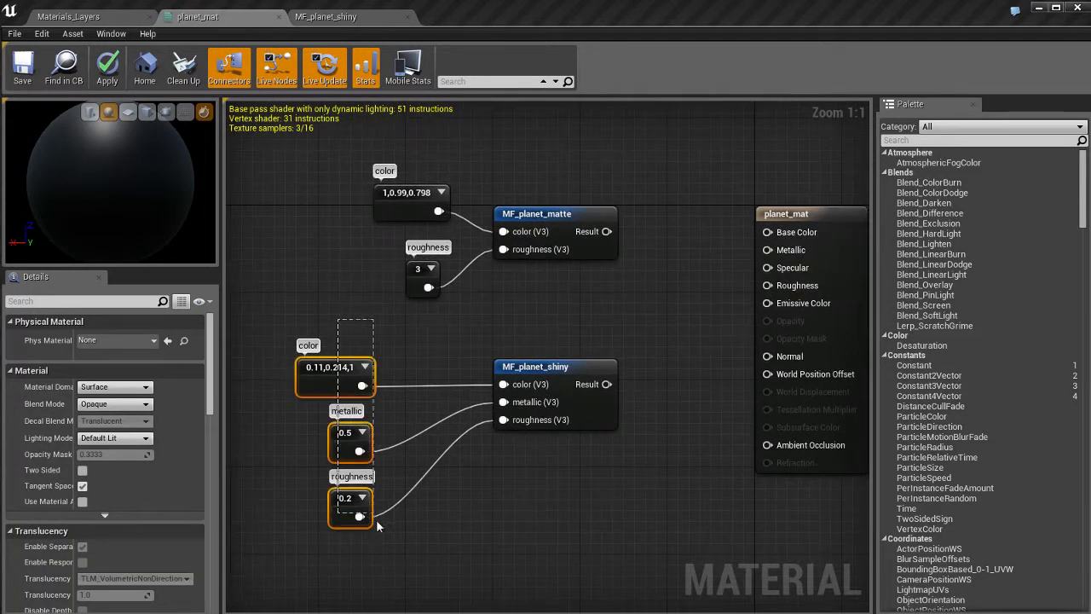
{"action": "left_click_drag", "start_coordinate": [335, 373], "coordinate": [412, 373]}
{"action": "left_click", "coordinate": [633, 300]}
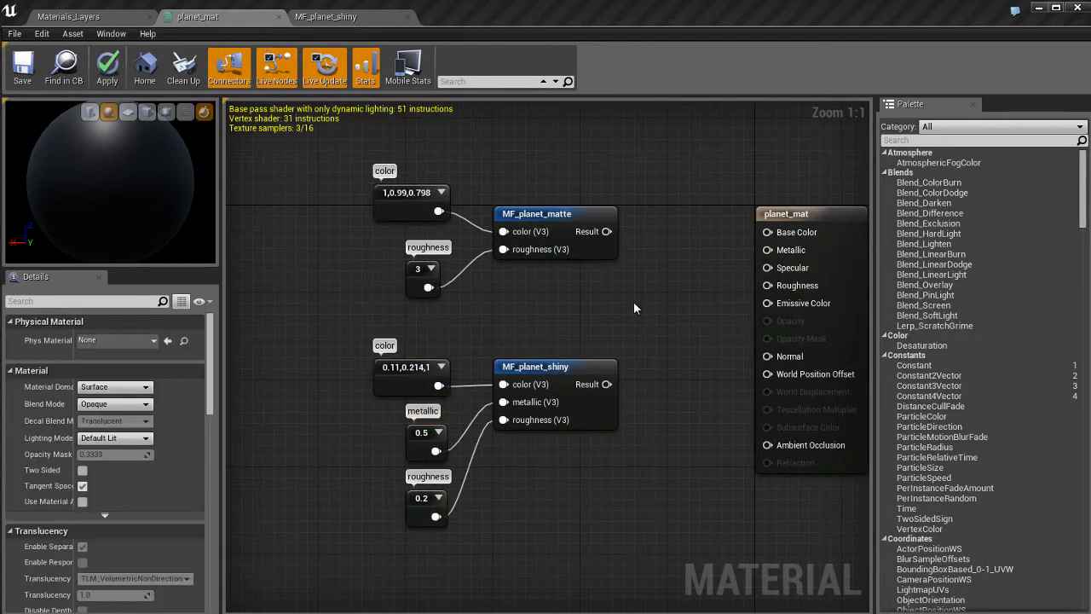
{"action": "right_click_drag", "start_coordinate": [633, 301], "coordinate": [578, 314]}
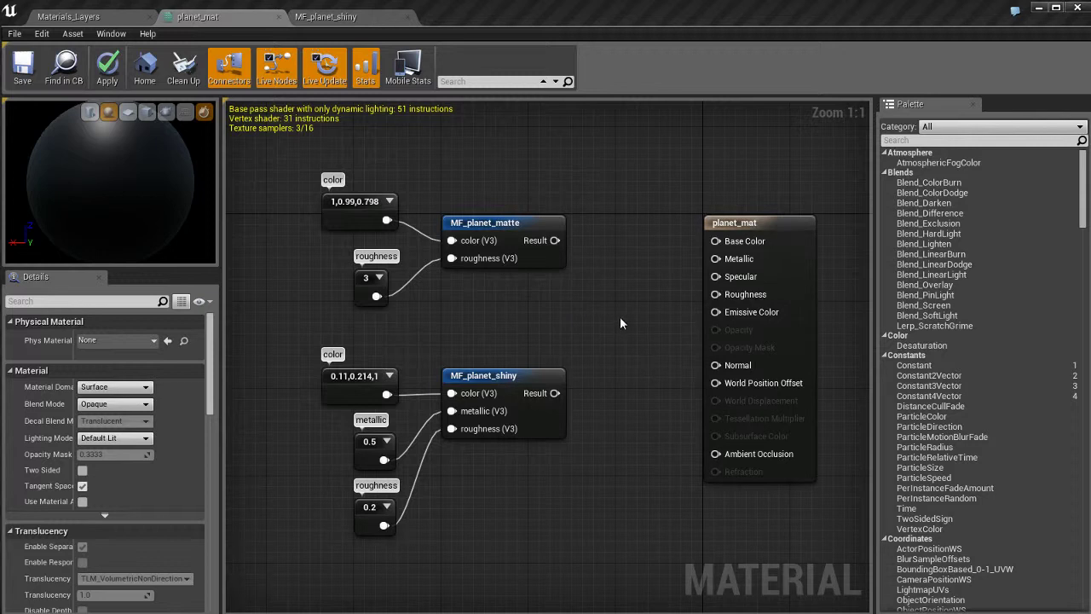
{"action": "left_click", "coordinate": [537, 377]}
{"action": "left_click", "coordinate": [536, 227]}
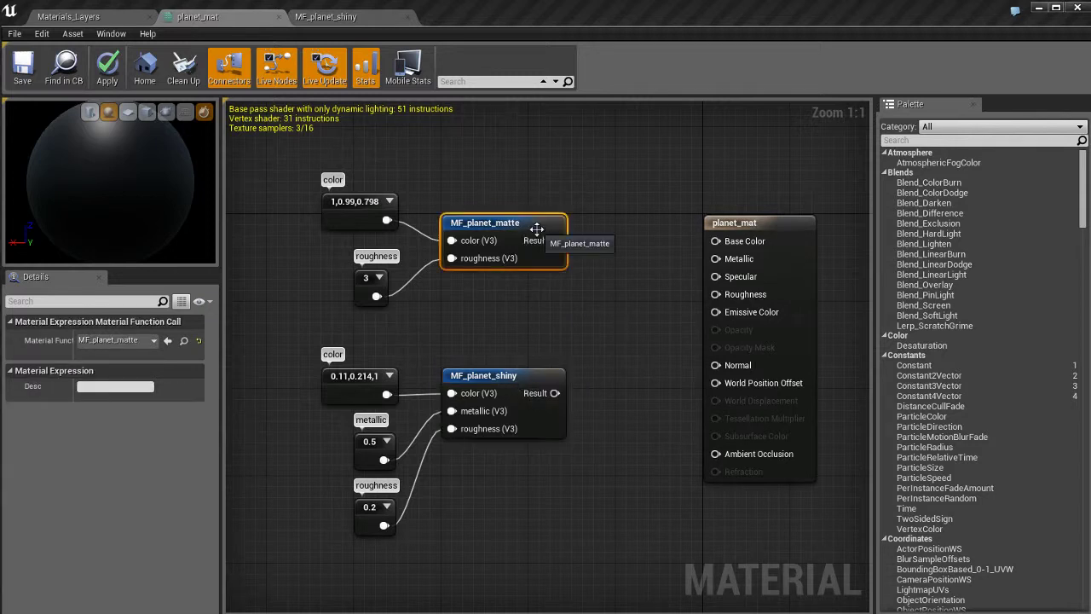
{"action": "left_click", "coordinate": [523, 378]}
{"action": "left_click", "coordinate": [512, 317]}
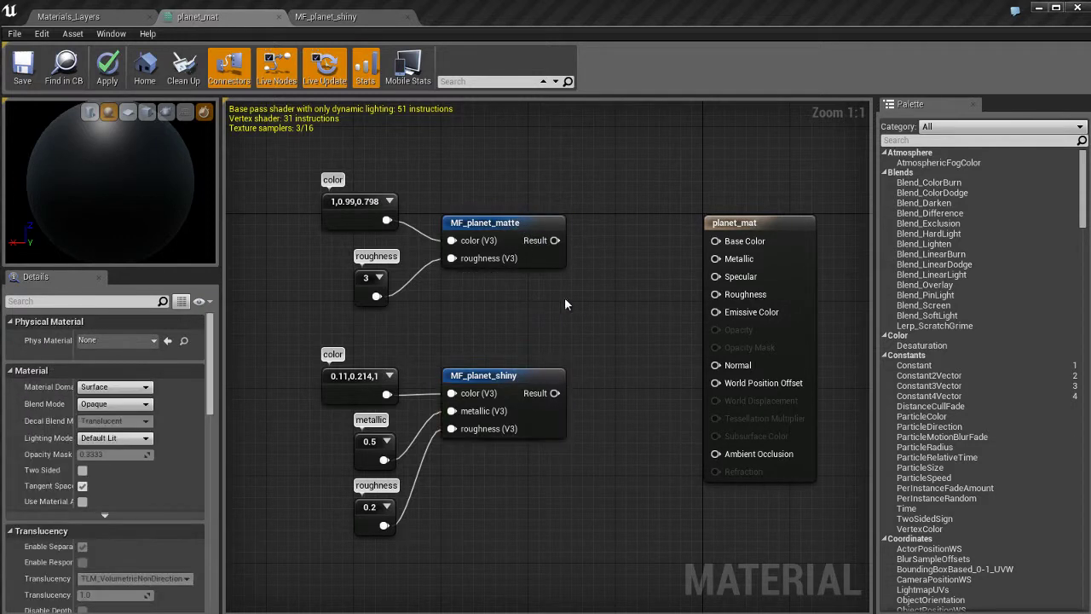
Try out the palette's Functions category by adding Blend_Overlay and PanTextureCoordinateFrom-1toN+1 nodes above the graph, and delete both
{"action": "left_click", "coordinate": [945, 127]}
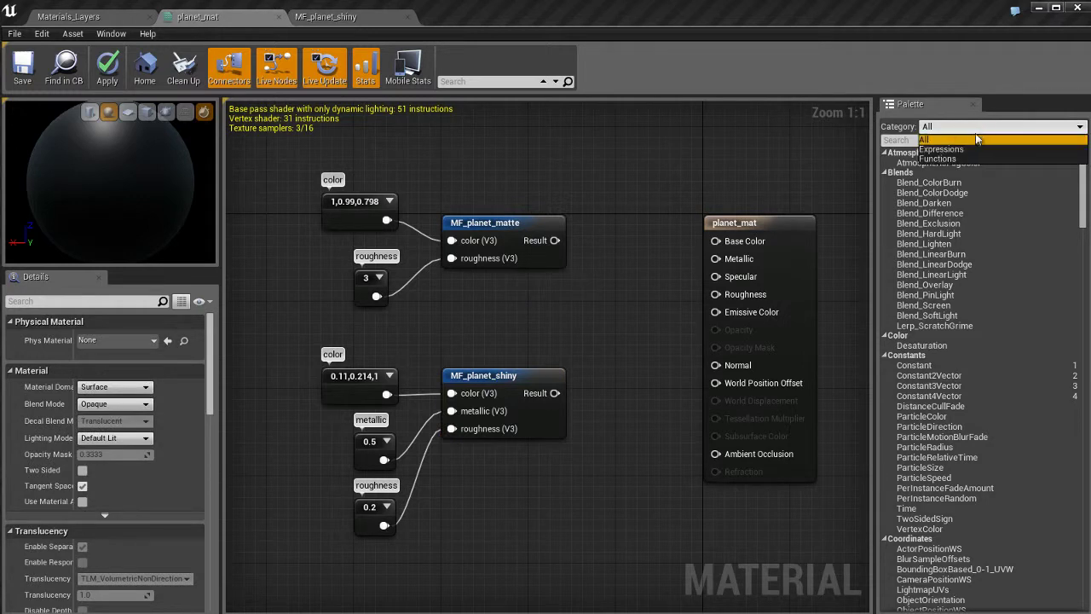
{"action": "left_click", "coordinate": [942, 159]}
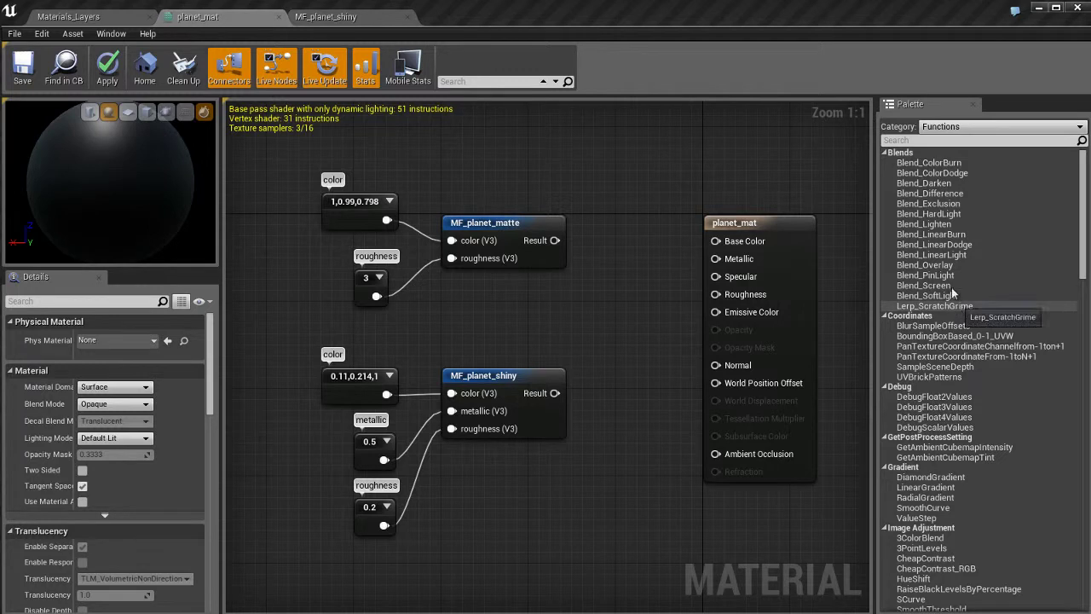
{"action": "left_click_drag", "start_coordinate": [942, 265], "coordinate": [576, 135]}
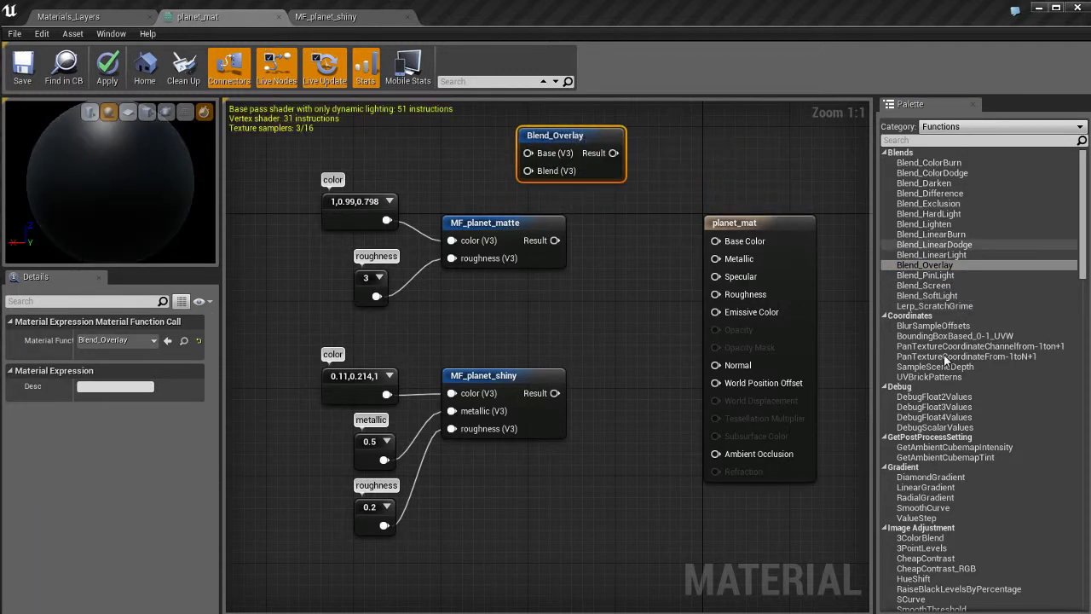
{"action": "left_click_drag", "start_coordinate": [934, 360], "coordinate": [697, 132]}
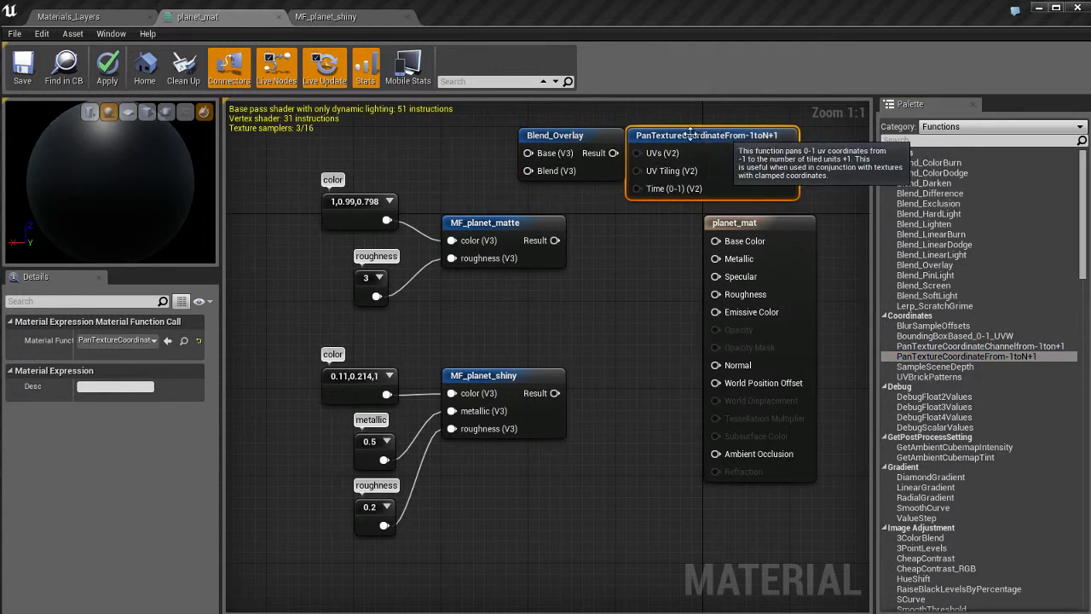
{"action": "left_click_drag", "start_coordinate": [480, 129], "coordinate": [684, 173]}
{"action": "key", "text": "Delete"}
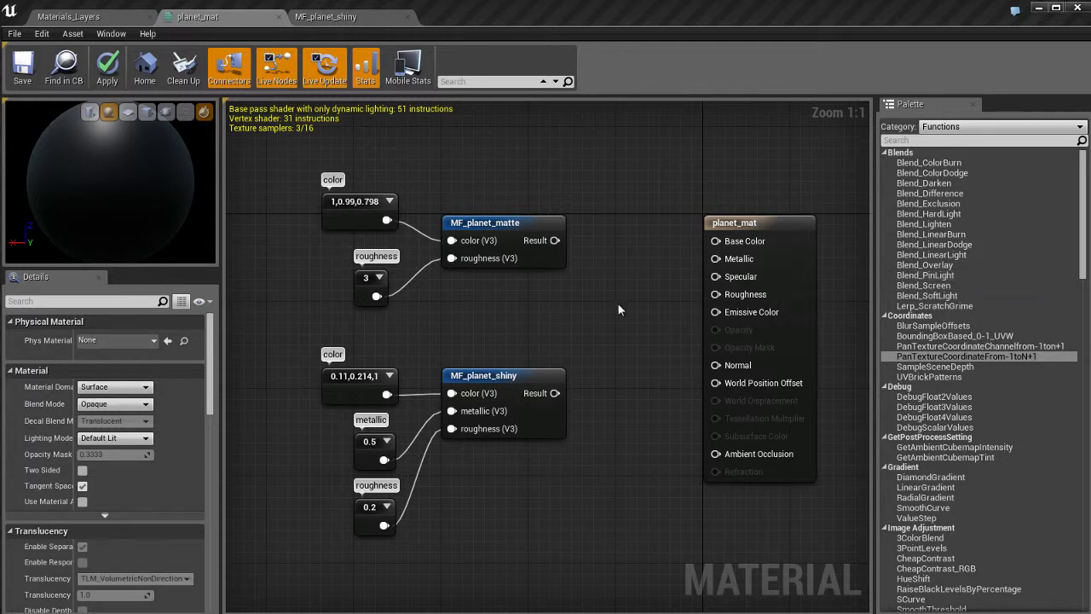
{"action": "left_click", "coordinate": [493, 224]}
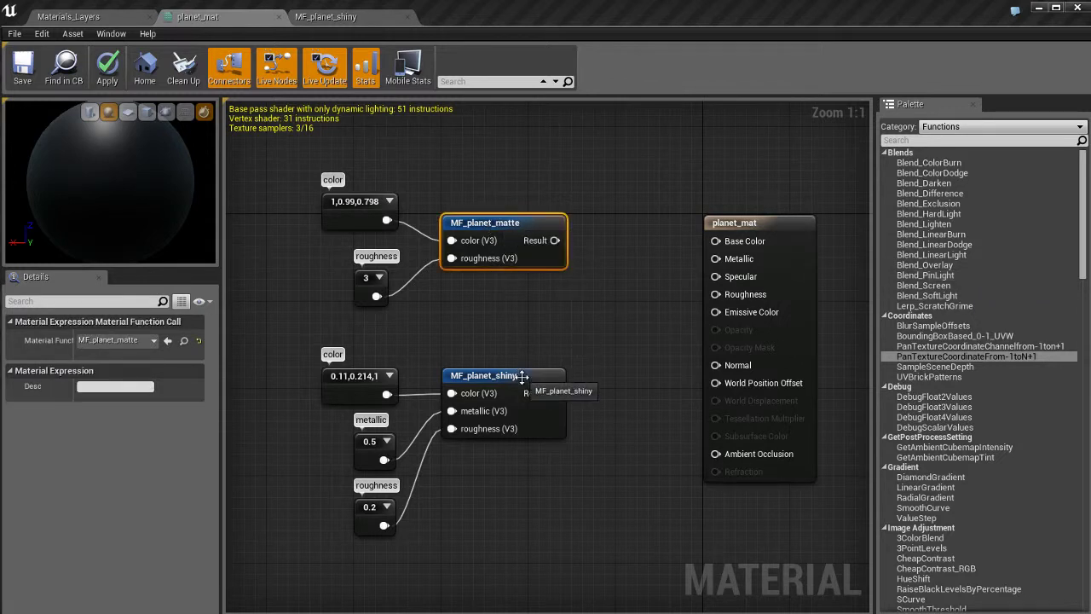
{"action": "left_click", "coordinate": [516, 375]}
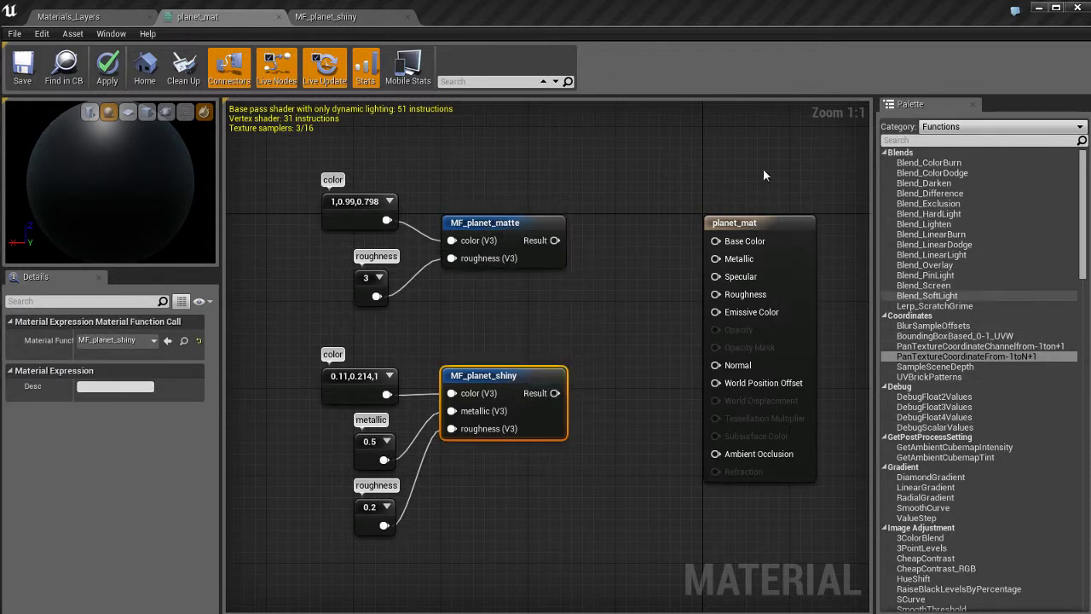
{"action": "left_click", "coordinate": [619, 339]}
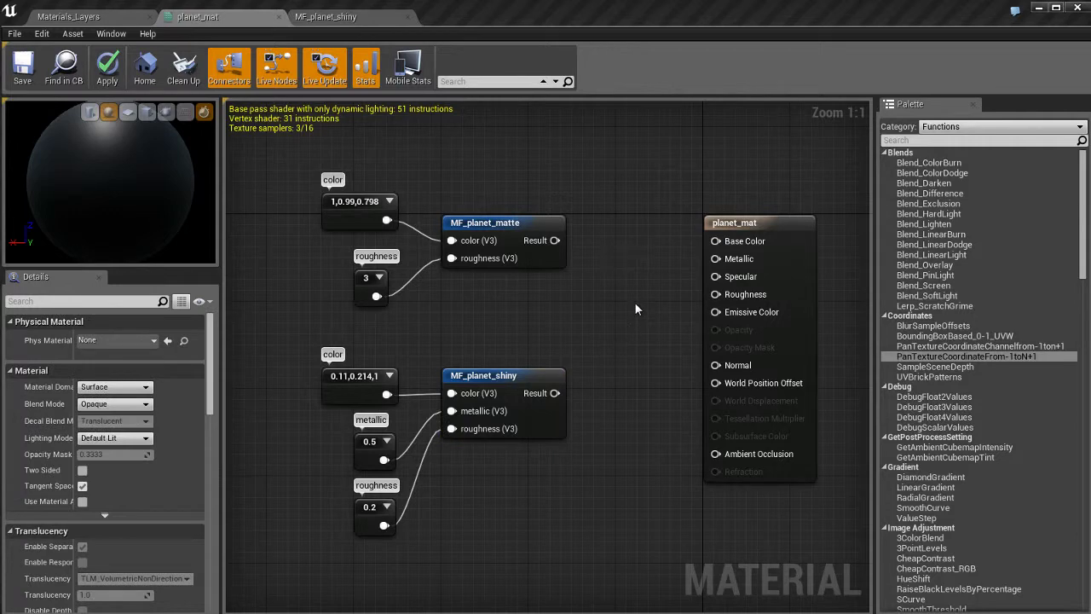
Open the MF_planet_matte function and enable Expose to Library in its material function properties
{"action": "double_click", "coordinate": [508, 222]}
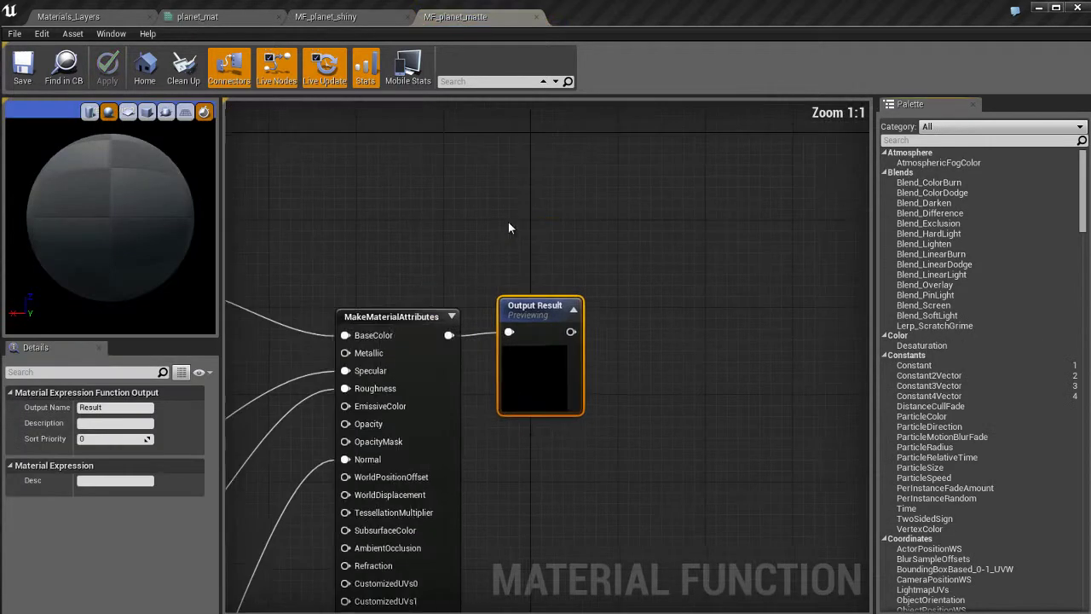
{"action": "right_click_drag", "start_coordinate": [448, 241], "coordinate": [721, 178]}
{"action": "scroll", "coordinate": [596, 192], "scroll_direction": "down", "scroll_amount": 2}
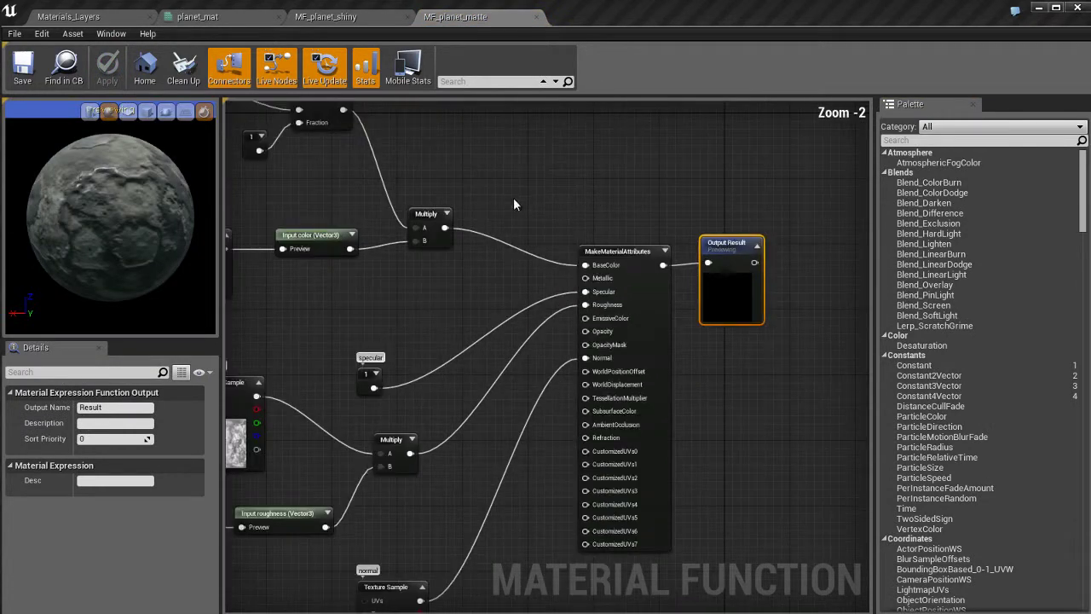
{"action": "right_click_drag", "start_coordinate": [513, 197], "coordinate": [552, 193]}
{"action": "left_click", "coordinate": [558, 155]}
{"action": "left_click_drag", "start_coordinate": [558, 155], "coordinate": [657, 201]}
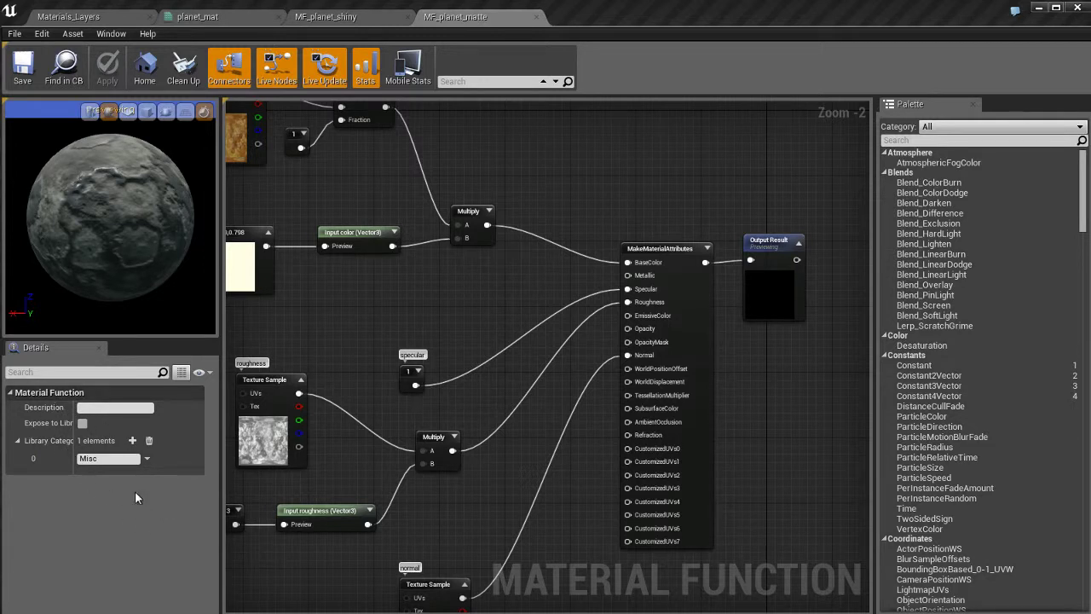
{"action": "left_click_drag", "start_coordinate": [74, 415], "coordinate": [97, 415]}
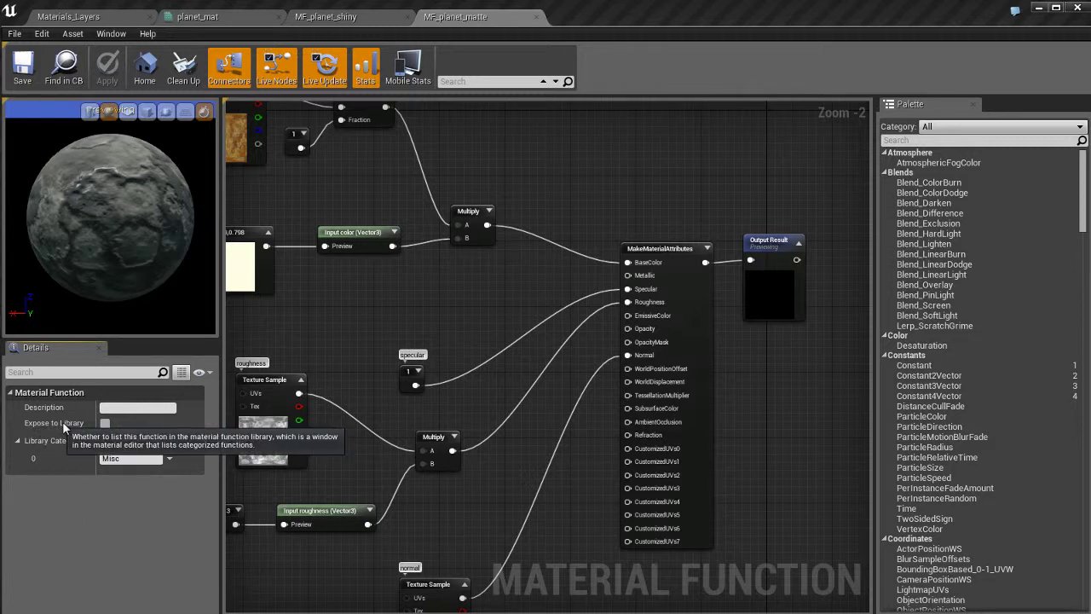
{"action": "left_click", "coordinate": [104, 422]}
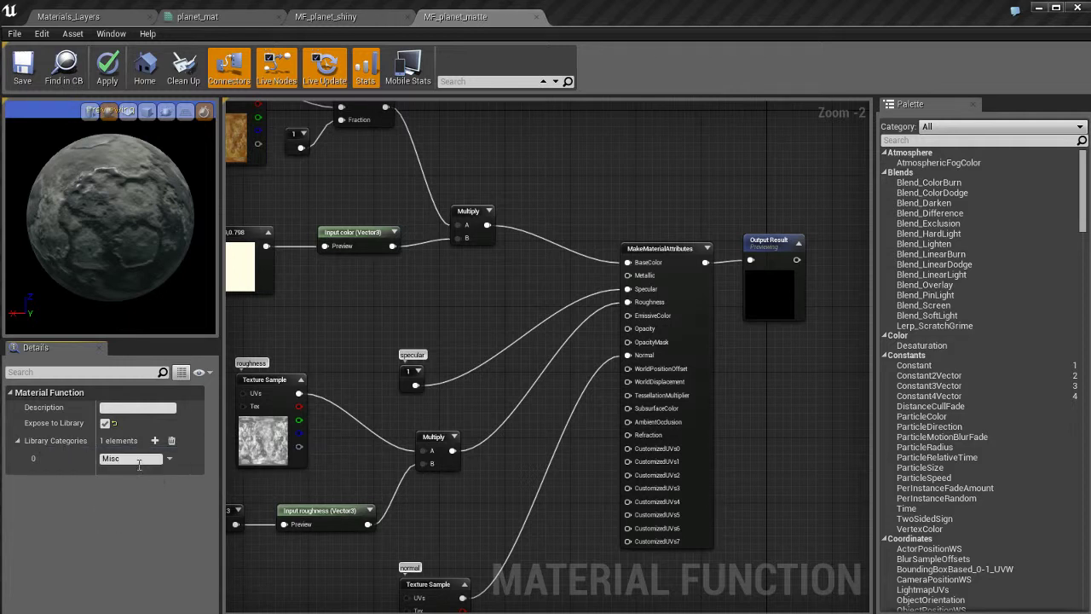
Set the first library category of MF_planet_matte to "Planets"
{"action": "left_click", "coordinate": [137, 459]}
{"action": "type", "text": "Planets"}
{"action": "key", "text": "Return"}
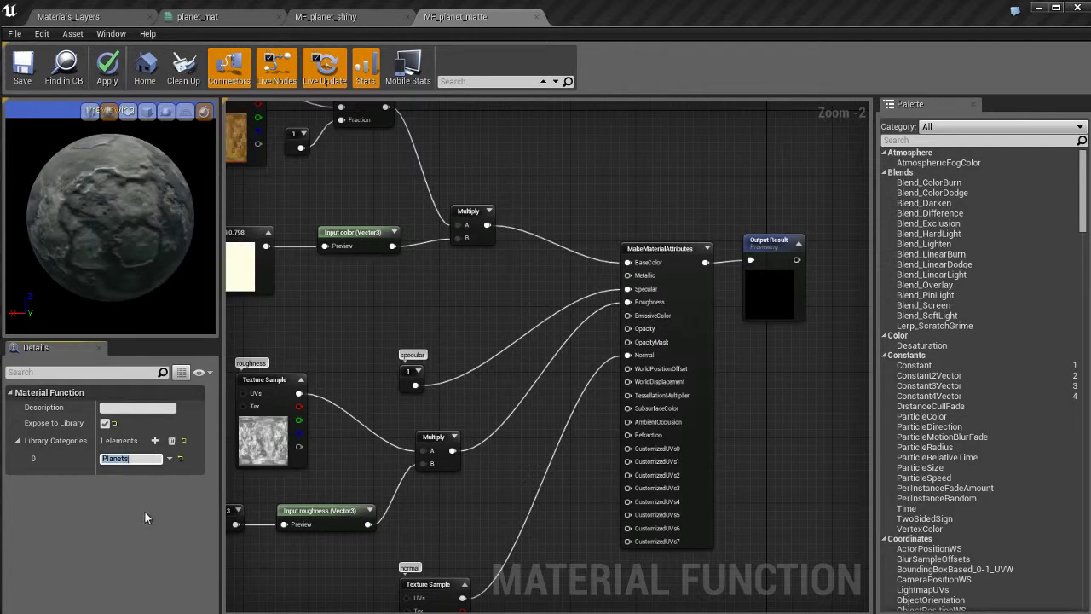
Set the description of MF_planet_matte to "planet materials!" and apply the changes
{"action": "left_click", "coordinate": [150, 408]}
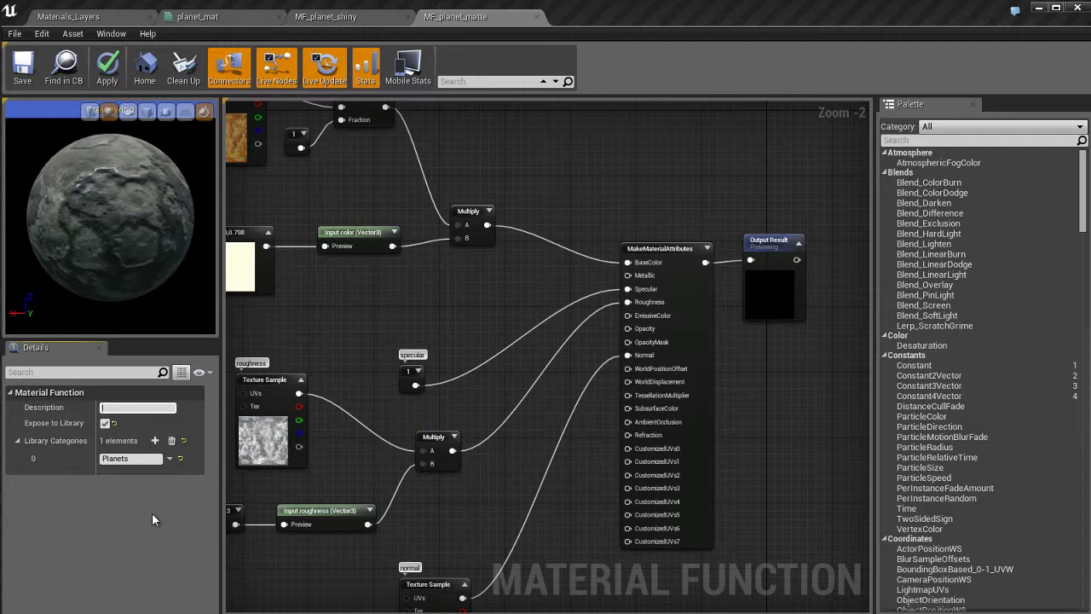
{"action": "type", "text": "planet materials!"}
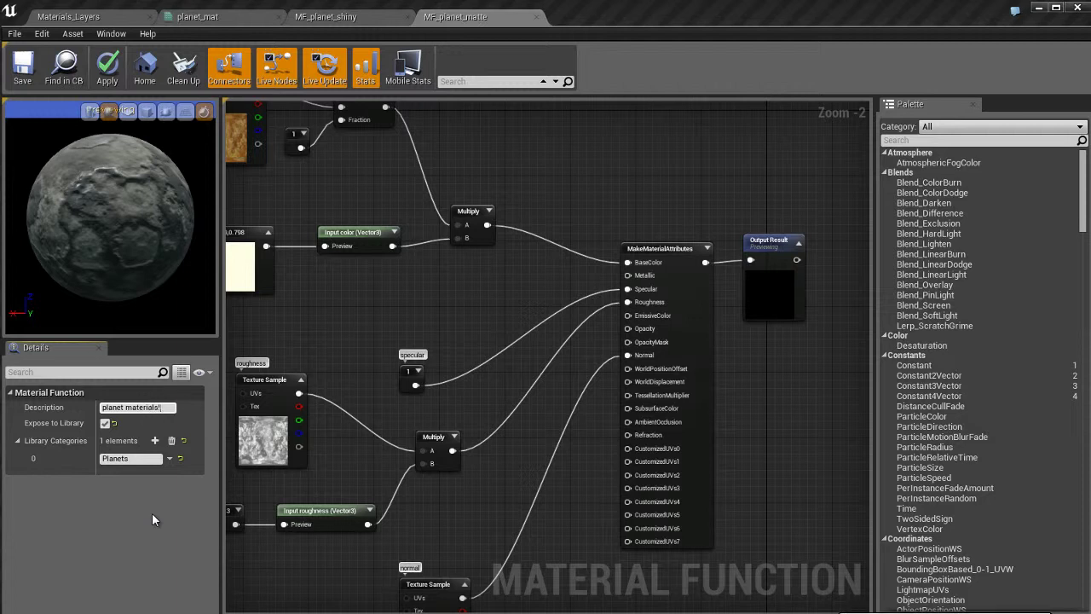
{"action": "key", "text": "Return"}
{"action": "key", "text": "Return"}
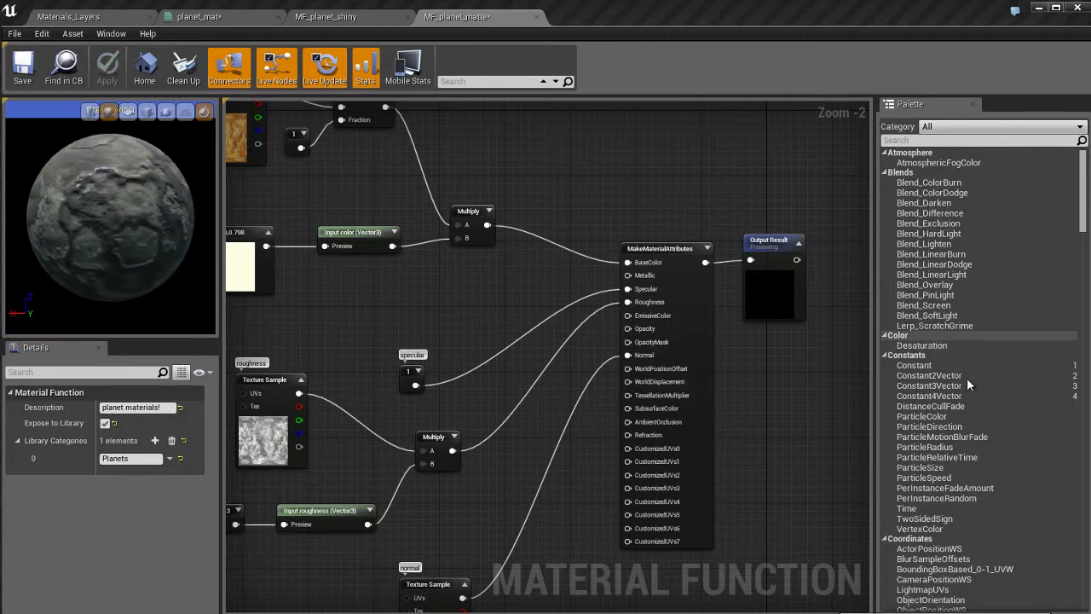
Look through the palette, filtered to functions, for the MF_planet_matte entry under the Planets category
{"action": "scroll", "coordinate": [962, 312], "scroll_direction": "down", "scroll_amount": 1}
{"action": "scroll", "coordinate": [969, 340], "scroll_direction": "down", "scroll_amount": 15}
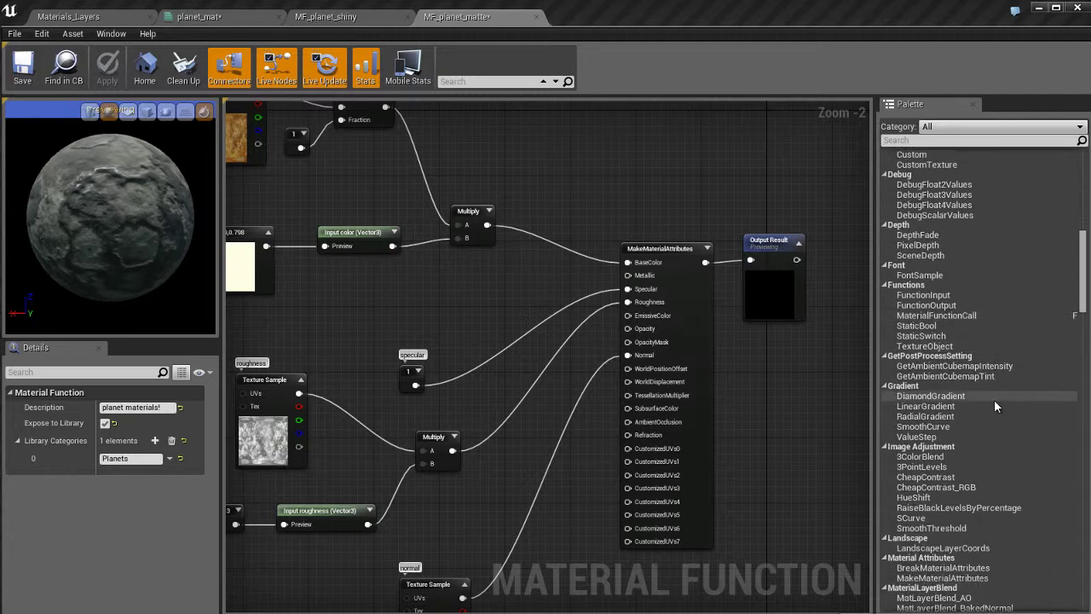
{"action": "scroll", "coordinate": [994, 392], "scroll_direction": "down", "scroll_amount": 15}
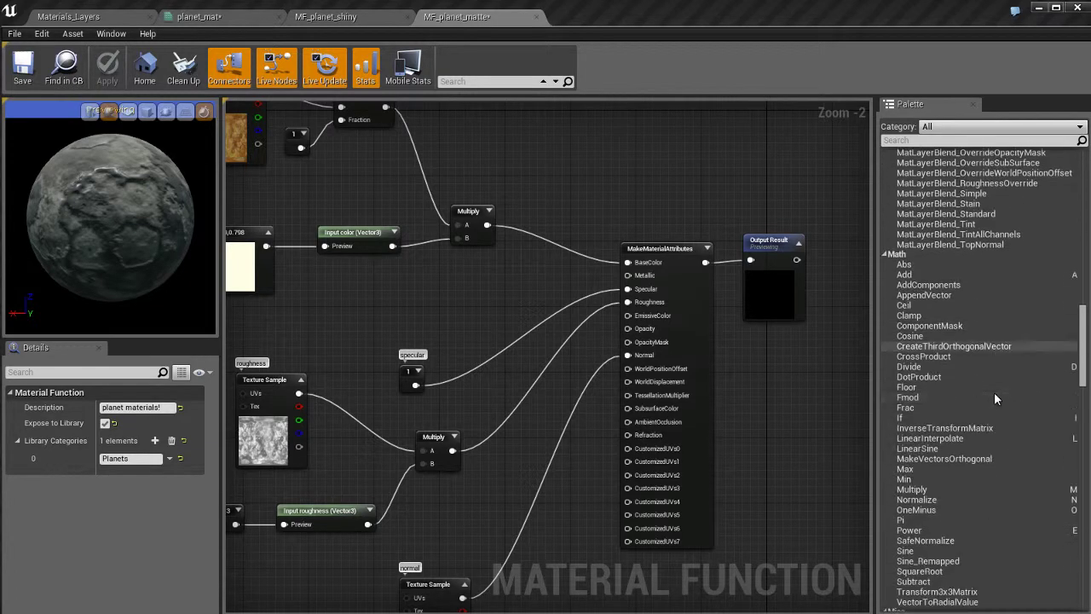
{"action": "scroll", "coordinate": [994, 391], "scroll_direction": "down", "scroll_amount": 15}
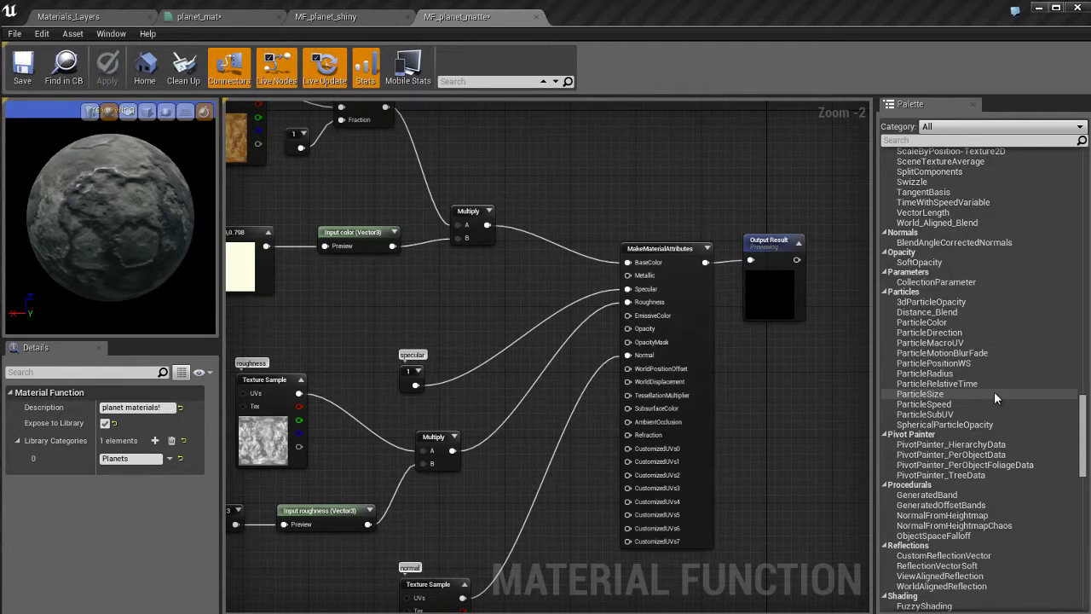
{"action": "scroll", "coordinate": [993, 391], "scroll_direction": "down", "scroll_amount": 3}
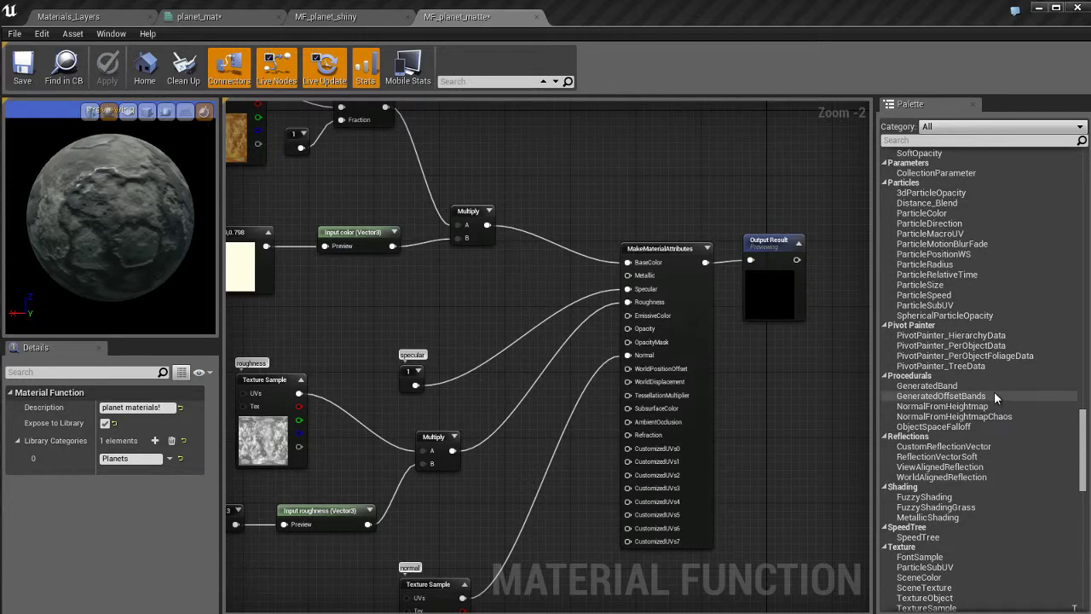
{"action": "scroll", "coordinate": [992, 421], "scroll_direction": "up", "scroll_amount": 3}
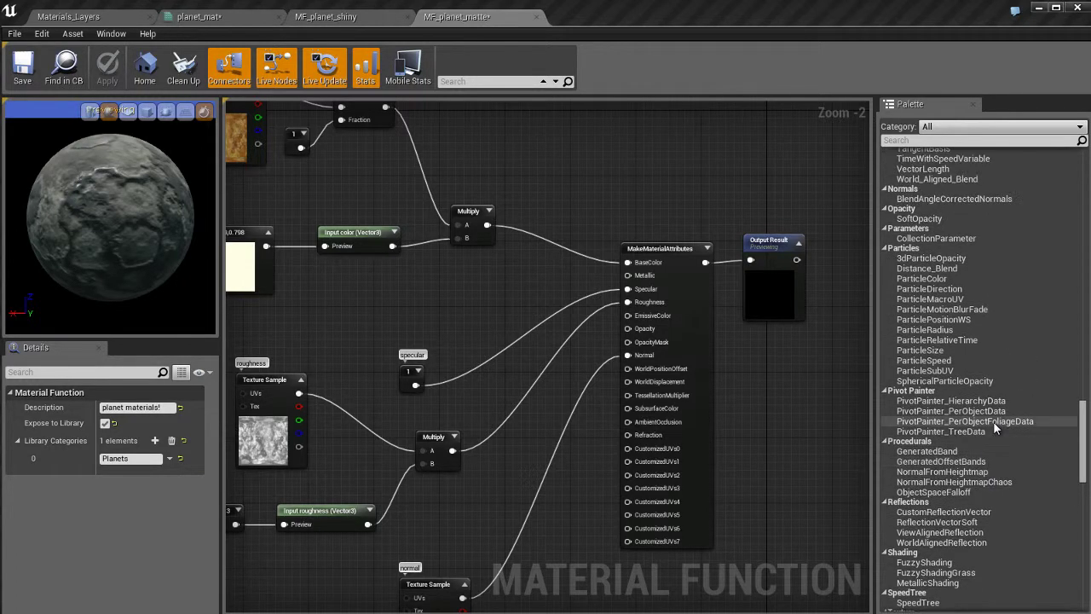
{"action": "scroll", "coordinate": [992, 421], "scroll_direction": "up", "scroll_amount": 2}
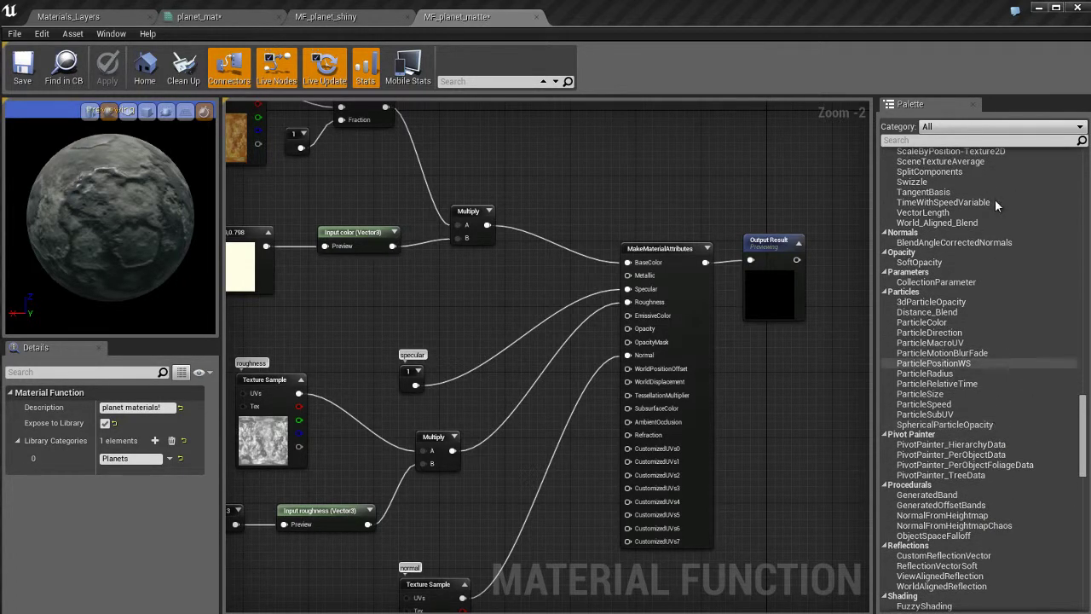
{"action": "left_click", "coordinate": [1001, 127]}
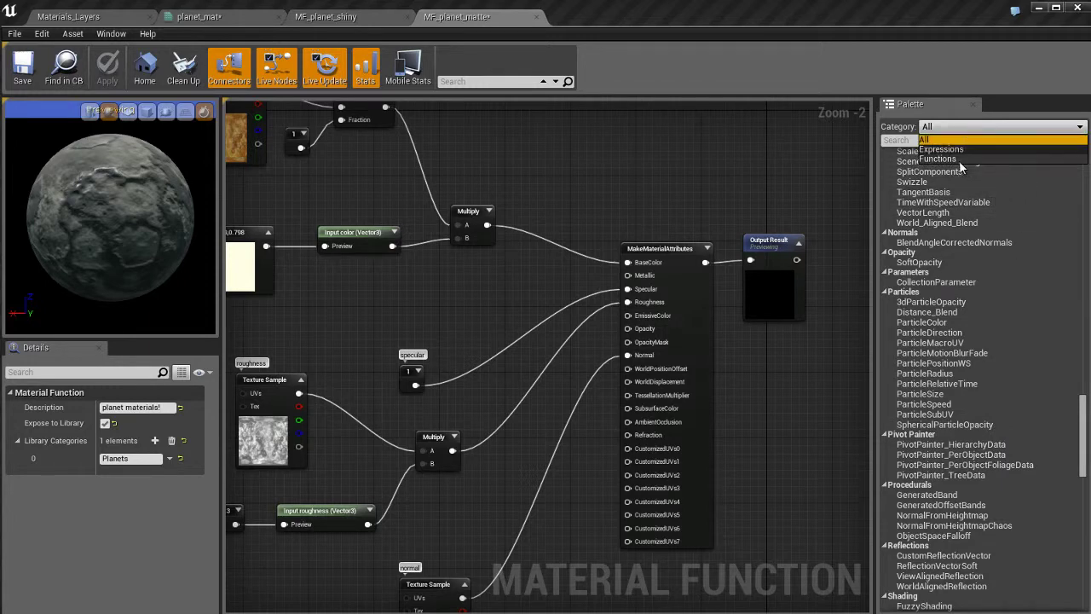
{"action": "left_click", "coordinate": [960, 169]}
{"action": "scroll", "coordinate": [988, 397], "scroll_direction": "up", "scroll_amount": 6}
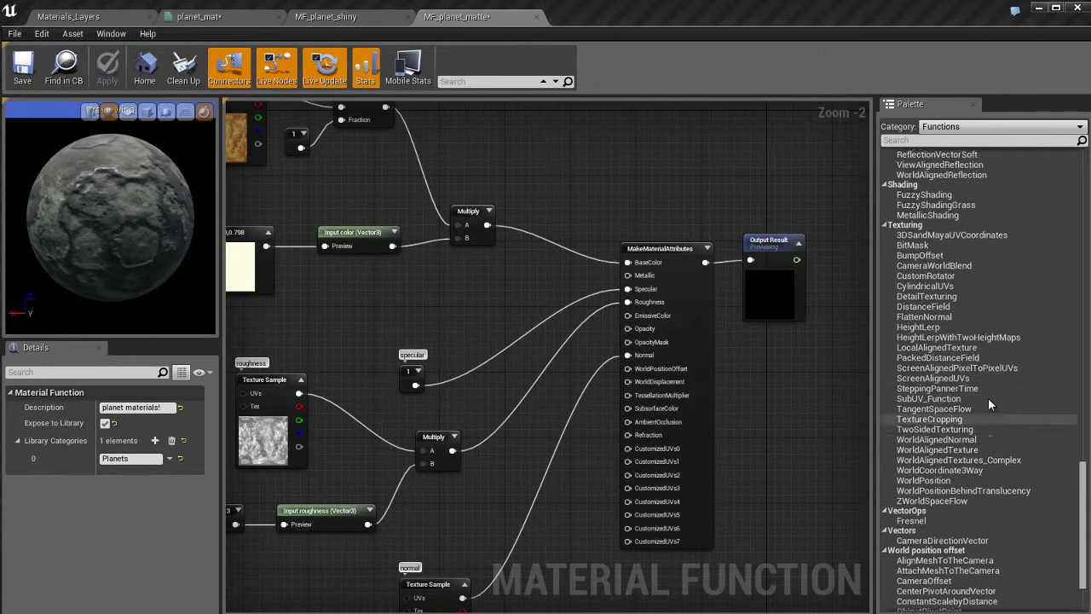
{"action": "scroll", "coordinate": [987, 398], "scroll_direction": "up", "scroll_amount": 10}
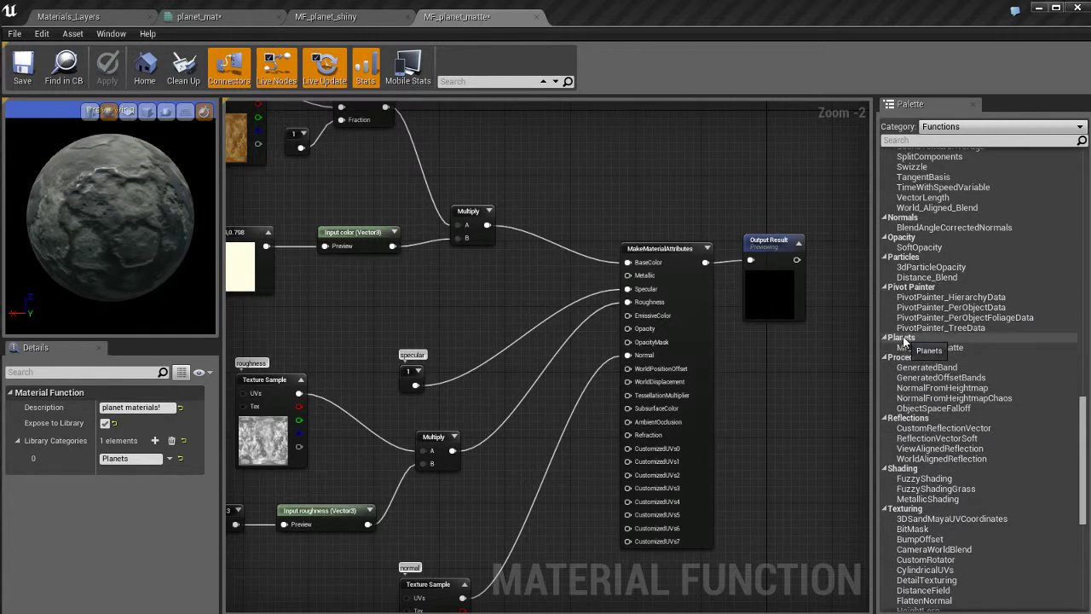
{"action": "left_click", "coordinate": [955, 349]}
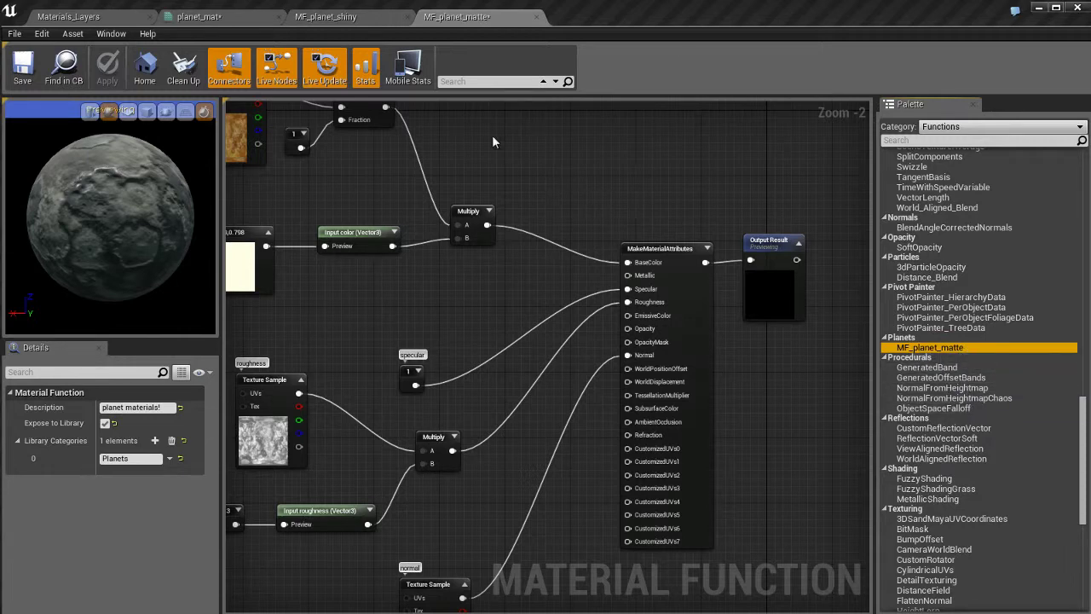
Close MF_planet_matte and enable Expose to Library for the MF_planet_shiny function with no nodes selected
{"action": "left_click", "coordinate": [536, 17]}
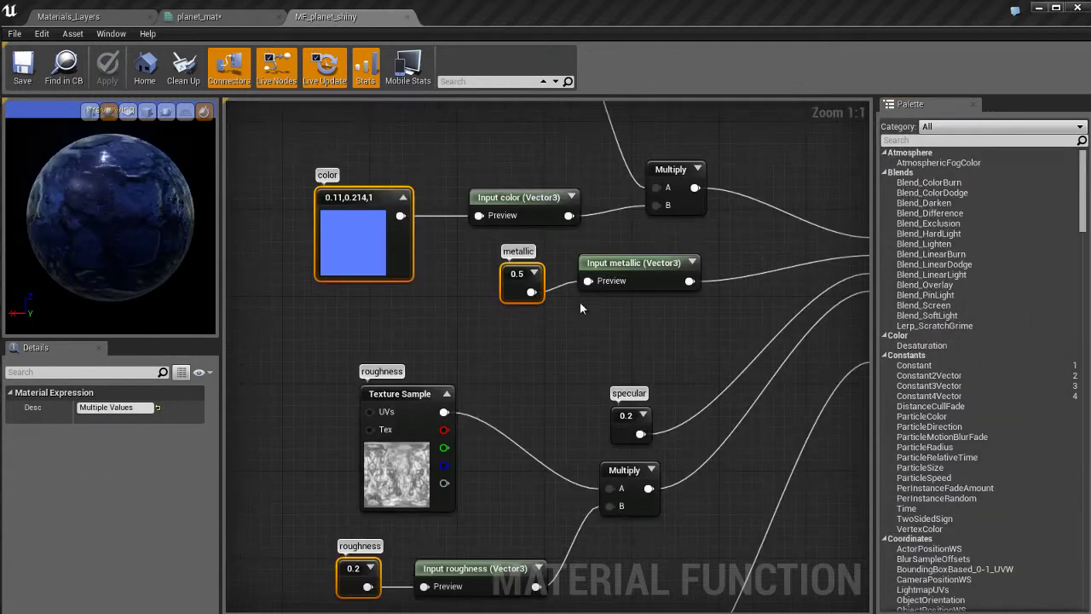
{"action": "left_click", "coordinate": [455, 325]}
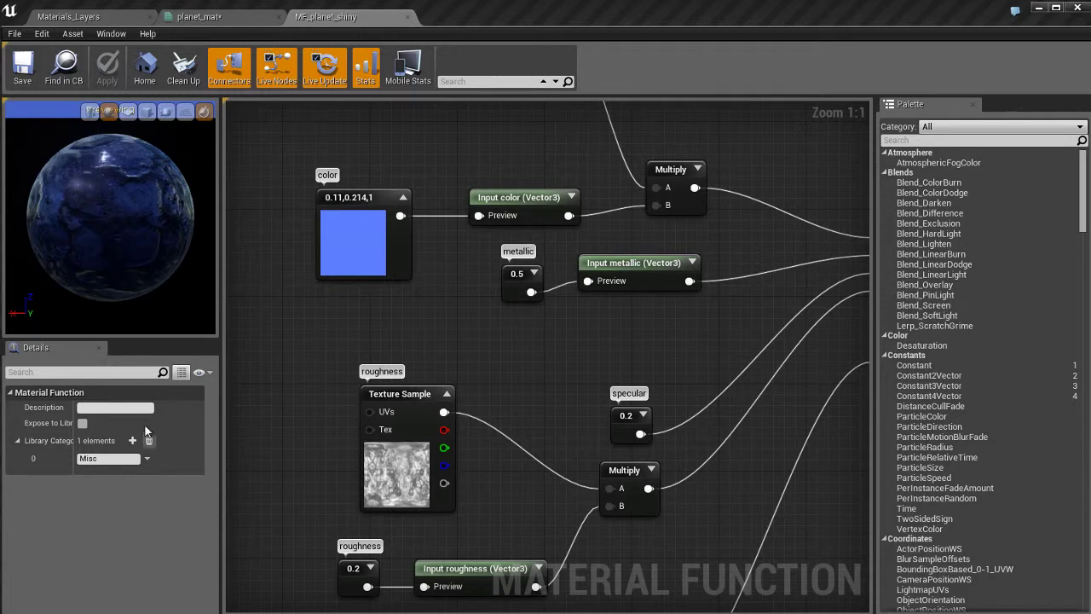
{"action": "left_click", "coordinate": [82, 423]}
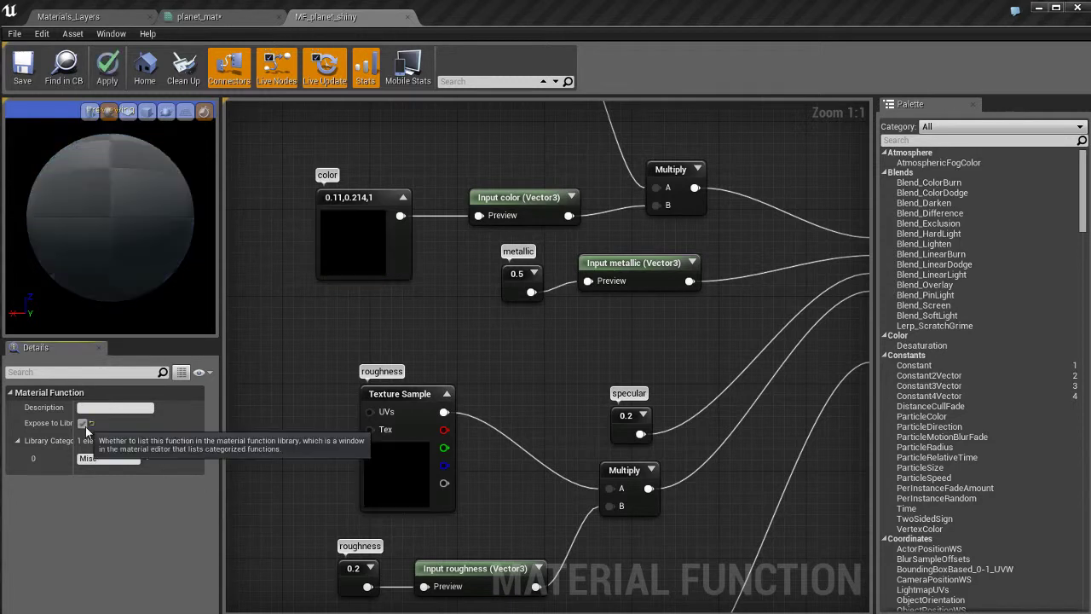
Set the first library category of MF_planet_shiny to "Planets" and its description to "planet materials!"
{"action": "left_click", "coordinate": [116, 459]}
{"action": "type", "text": "Planets"}
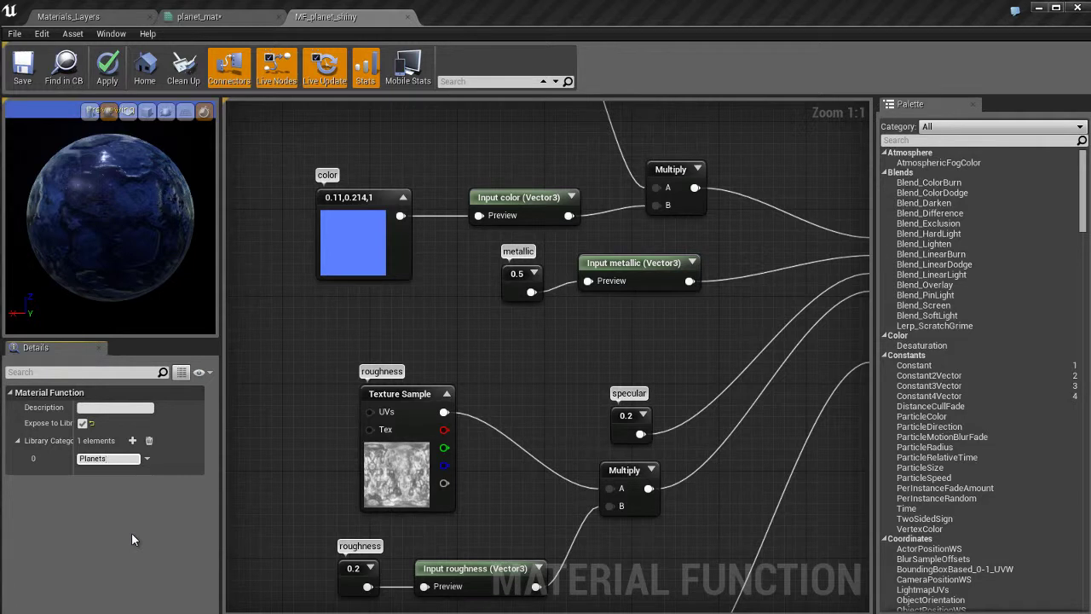
{"action": "key", "text": "Return"}
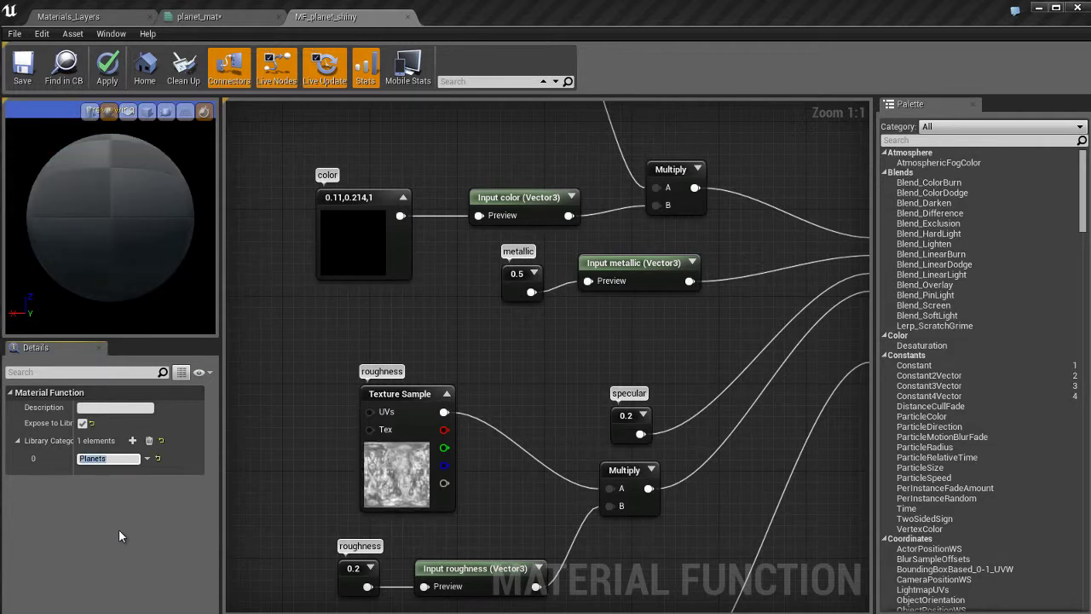
{"action": "left_click", "coordinate": [132, 408]}
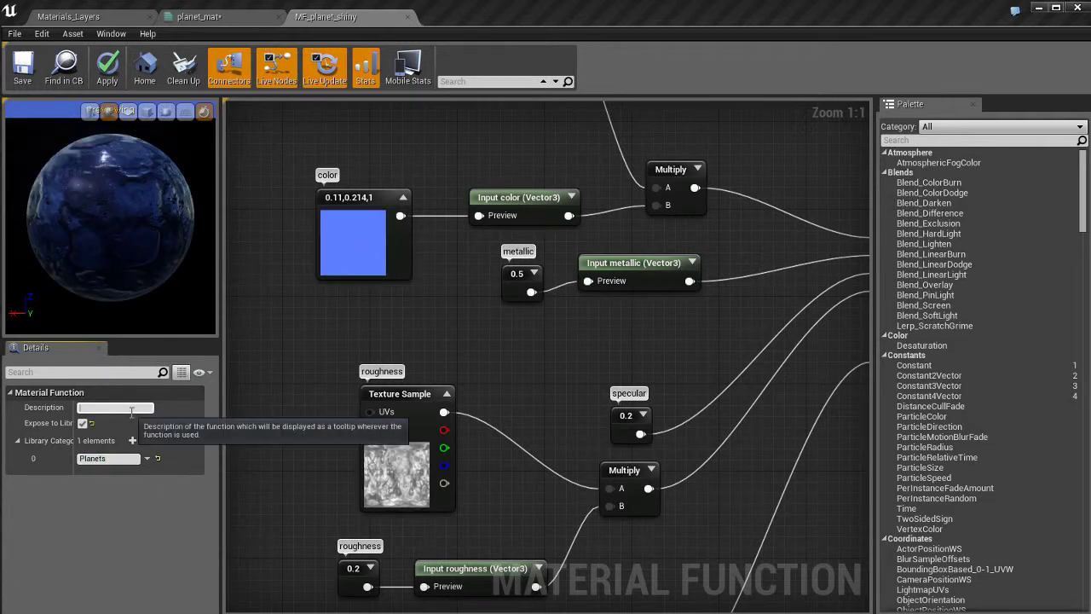
{"action": "type", "text": "planet materials"}
{"action": "key", "text": "Return"}
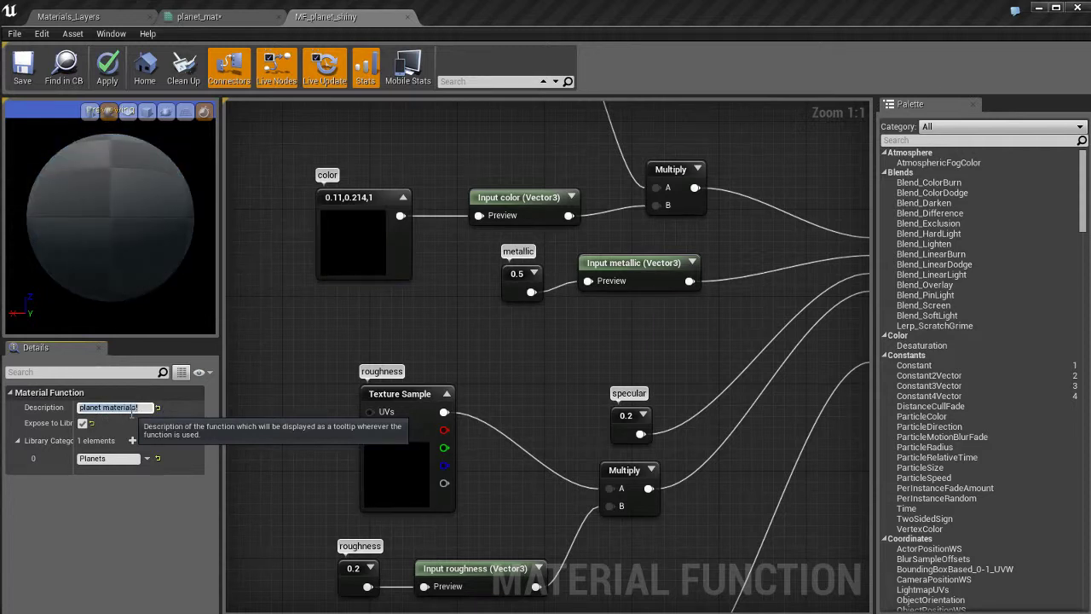
Apply and save the changes to MF_planet_shiny, and close the function to return to planet_mat
{"action": "left_click", "coordinate": [283, 374]}
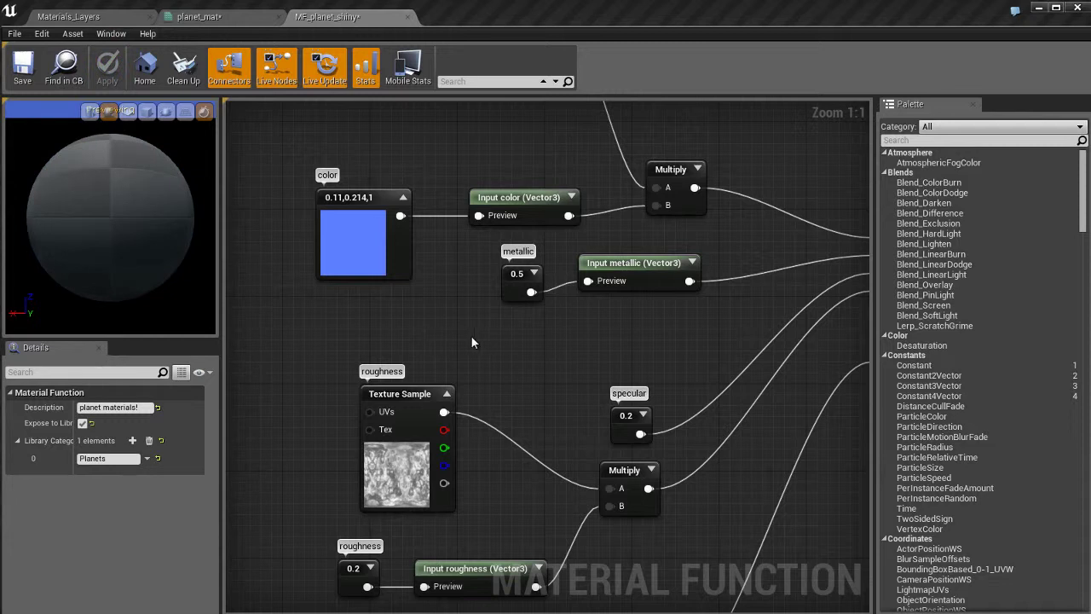
{"action": "key", "text": "ctrl+s"}
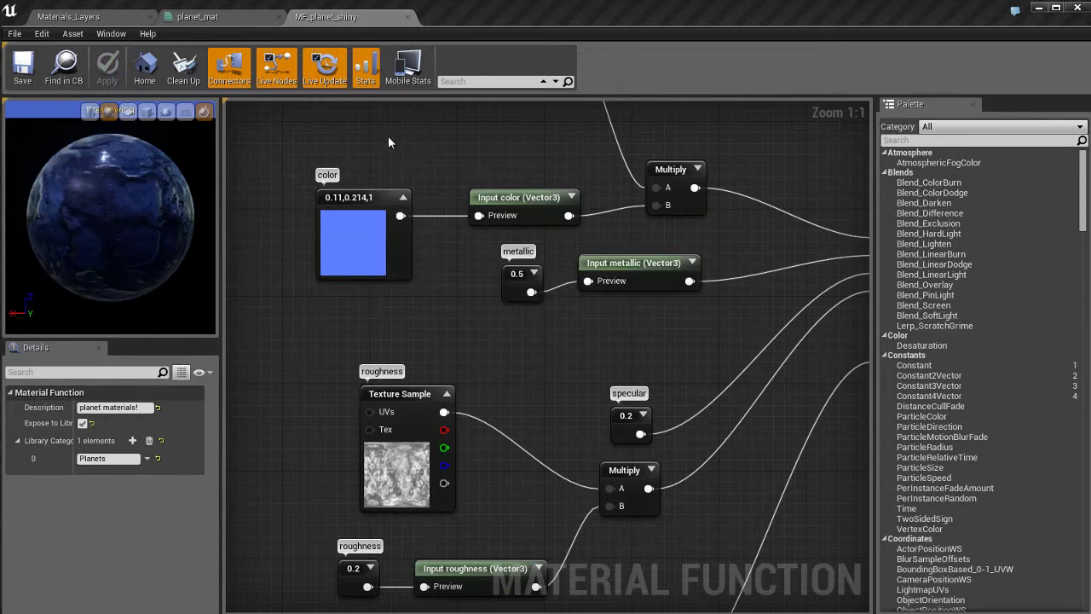
{"action": "middle_click", "coordinate": [369, 22]}
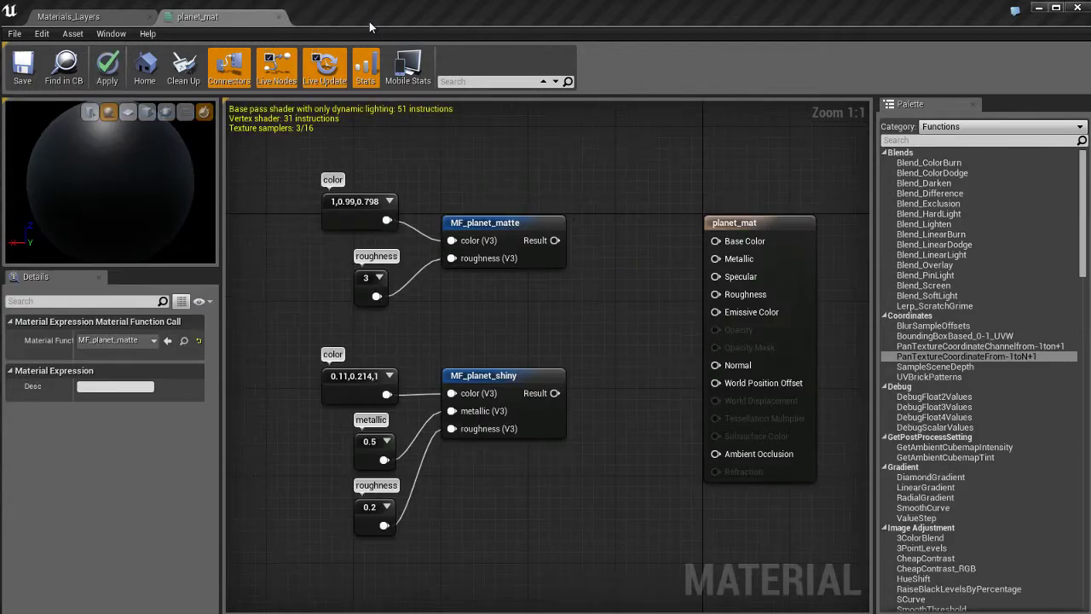
Look through the palette's function list for the MF_planet_matte and MF_planet_shiny entries under the Planets category
{"action": "left_click", "coordinate": [586, 332]}
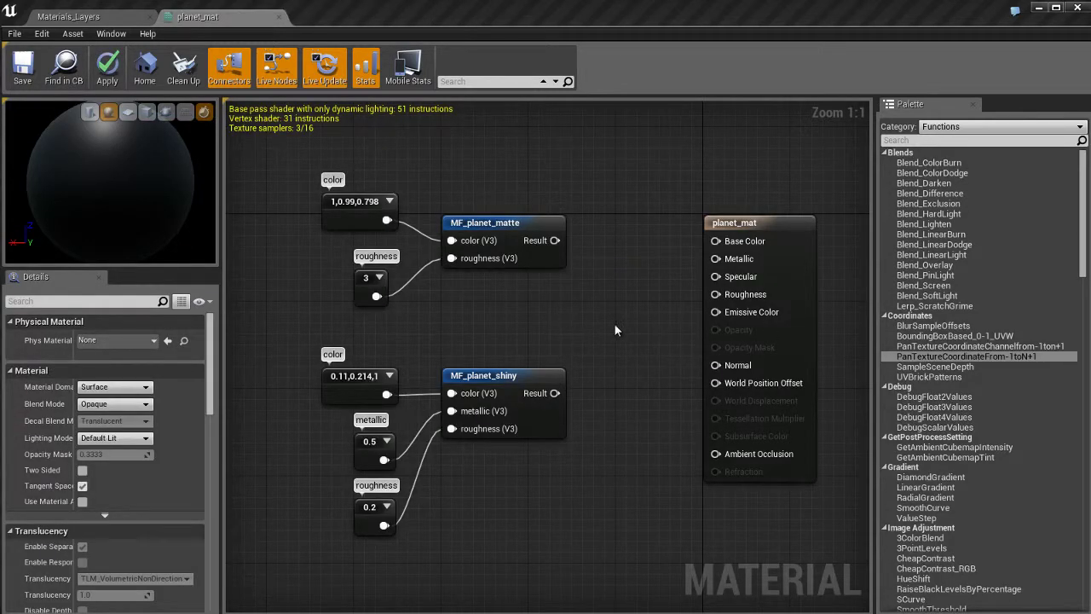
{"action": "right_click_drag", "start_coordinate": [616, 329], "coordinate": [605, 325]}
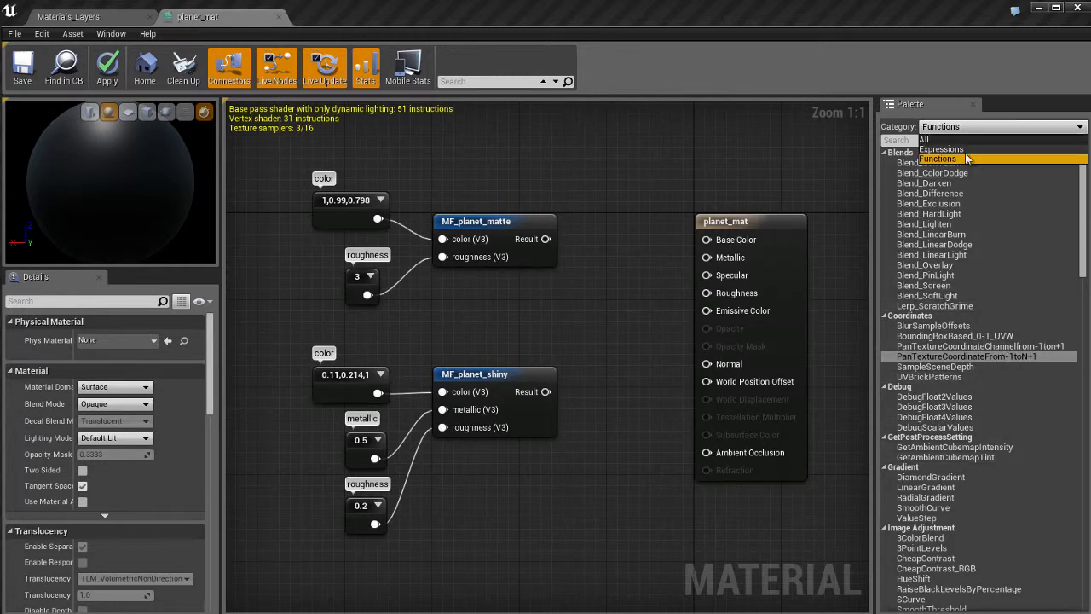
{"action": "scroll", "coordinate": [953, 362], "scroll_direction": "down", "scroll_amount": 15}
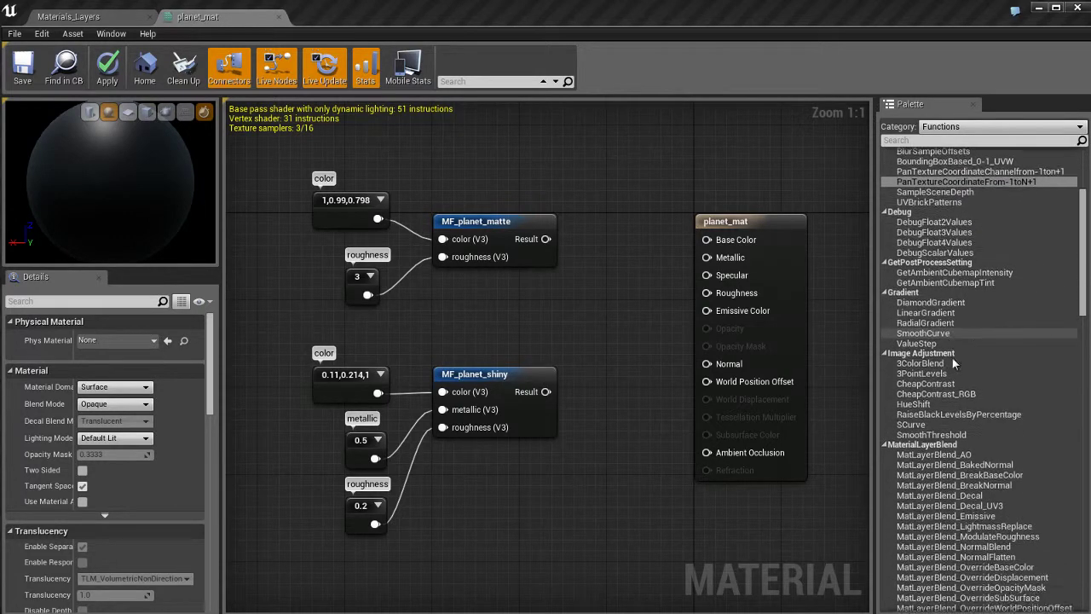
{"action": "scroll", "coordinate": [952, 357], "scroll_direction": "down", "scroll_amount": 1}
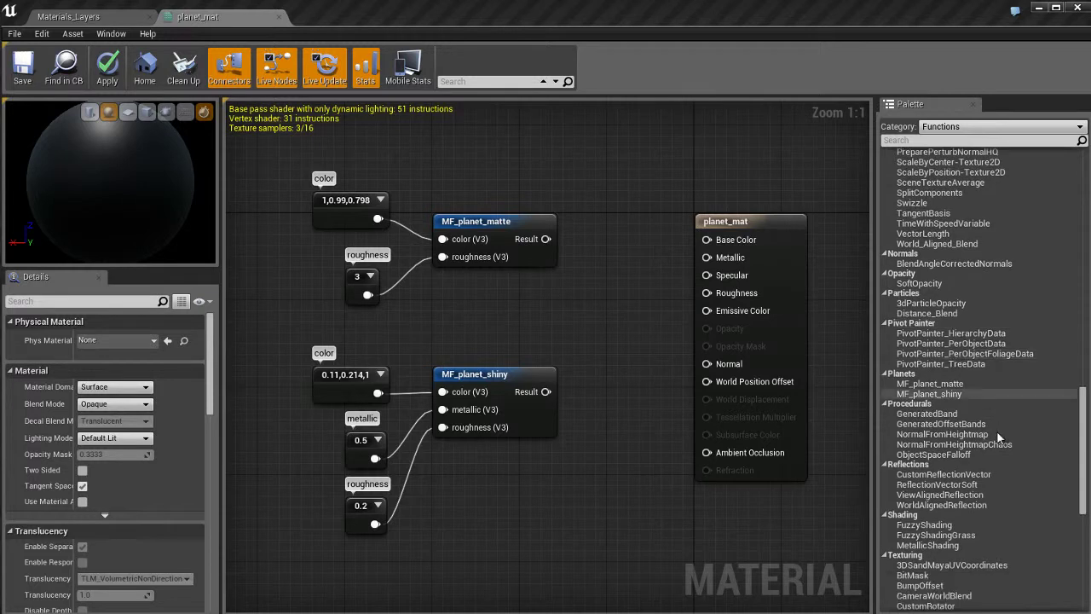
{"action": "left_click", "coordinate": [905, 375]}
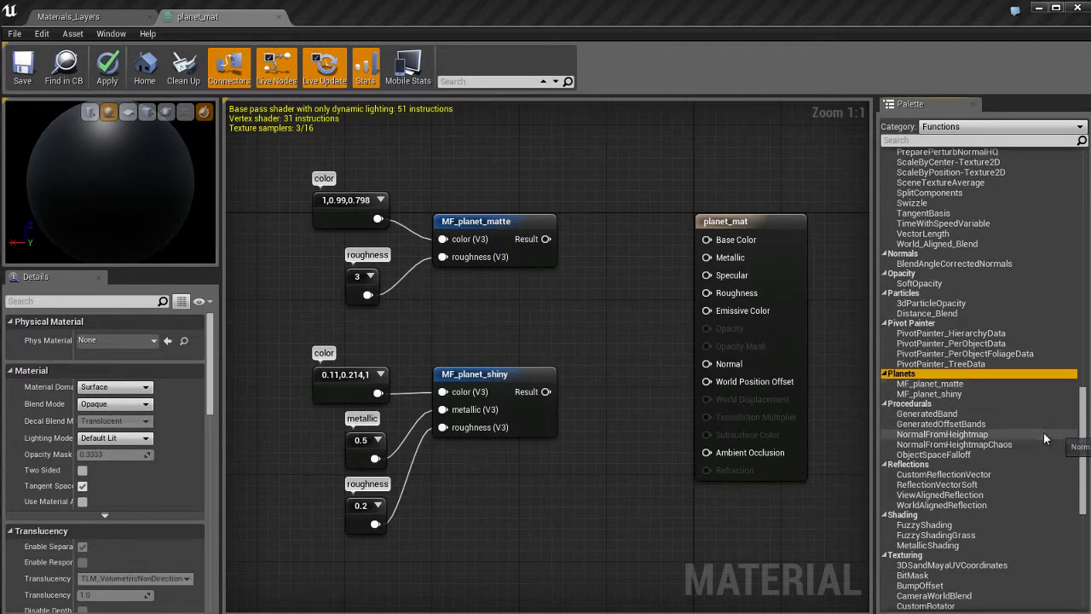
{"action": "left_click", "coordinate": [925, 384]}
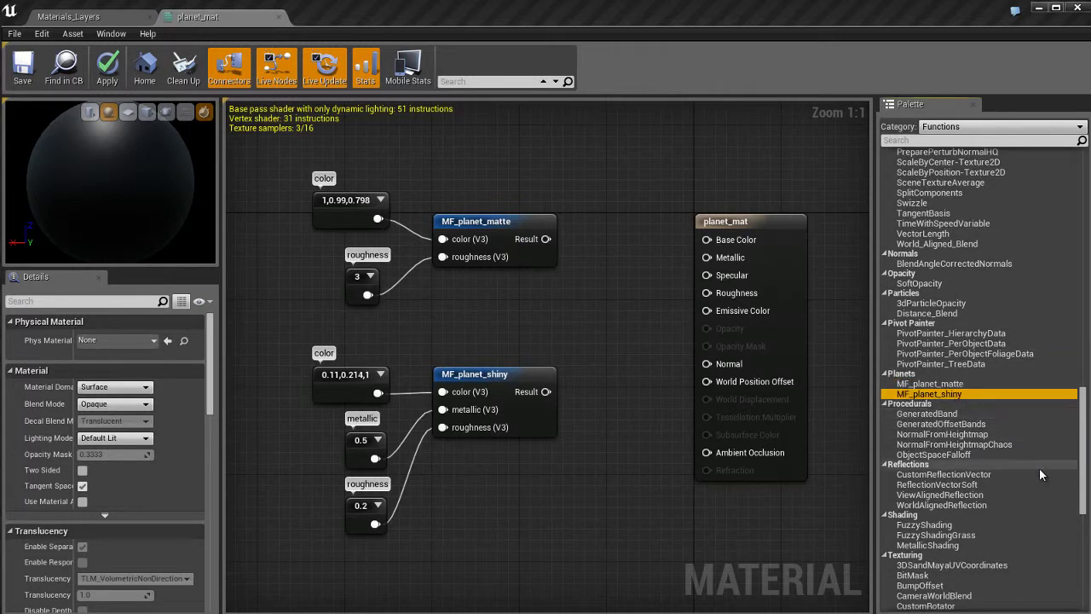
{"action": "left_click", "coordinate": [952, 395]}
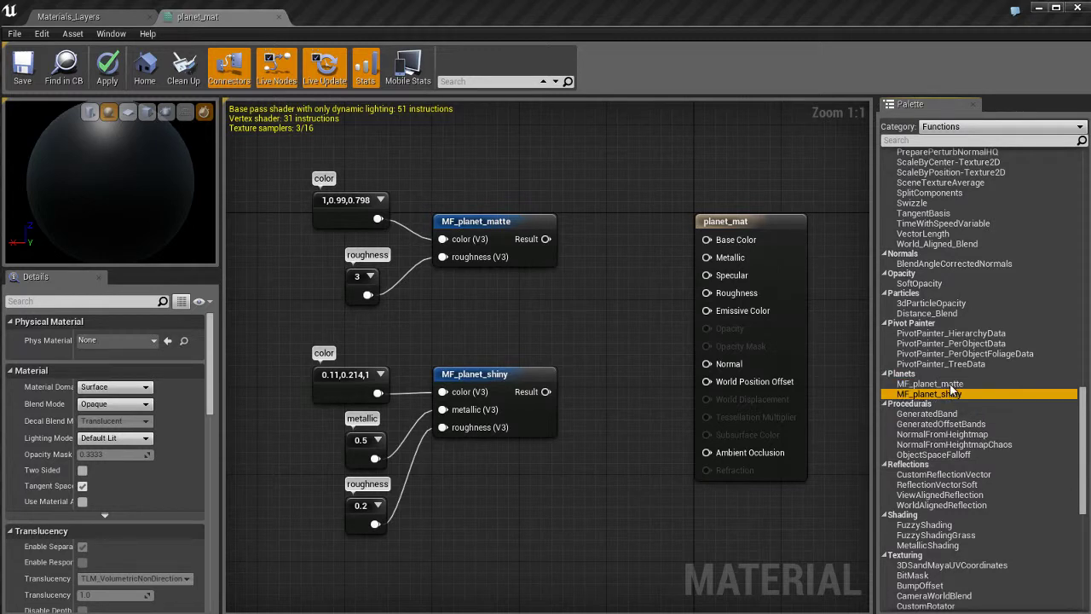
{"action": "left_click", "coordinate": [948, 384]}
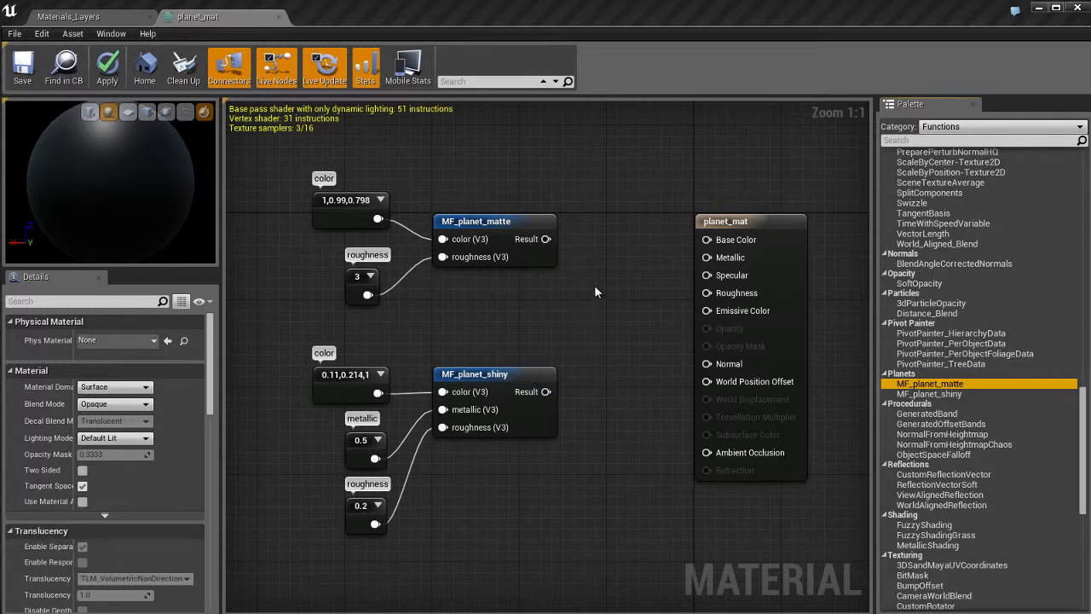
Apply the changes to the planet_mat material and fit the whole sphere in its preview
{"action": "right_click_drag", "start_coordinate": [544, 322], "coordinate": [597, 336]}
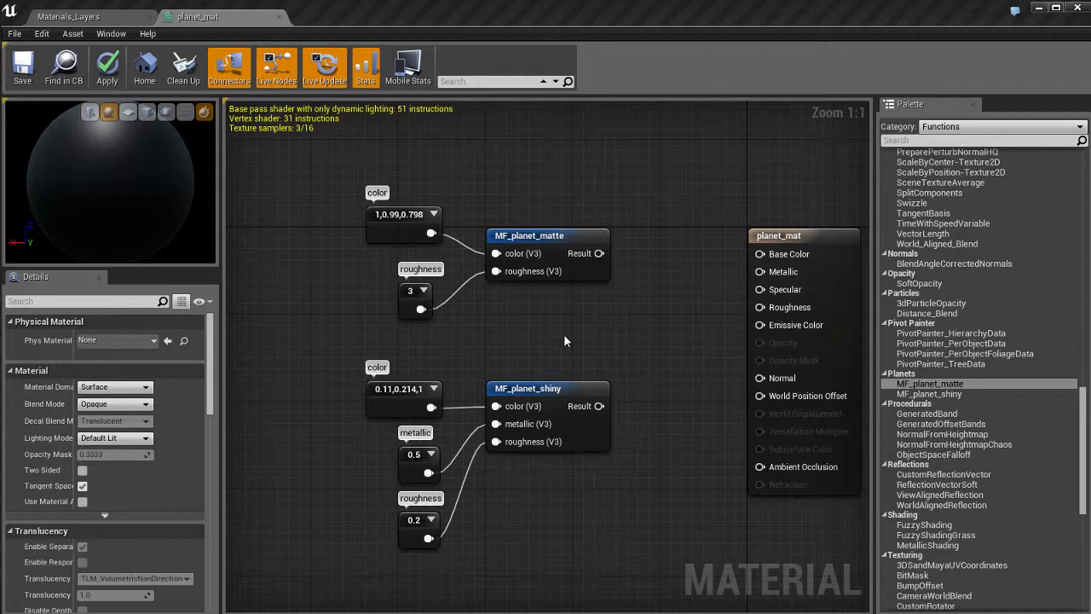
{"action": "scroll", "coordinate": [563, 339], "scroll_direction": "down", "scroll_amount": 1}
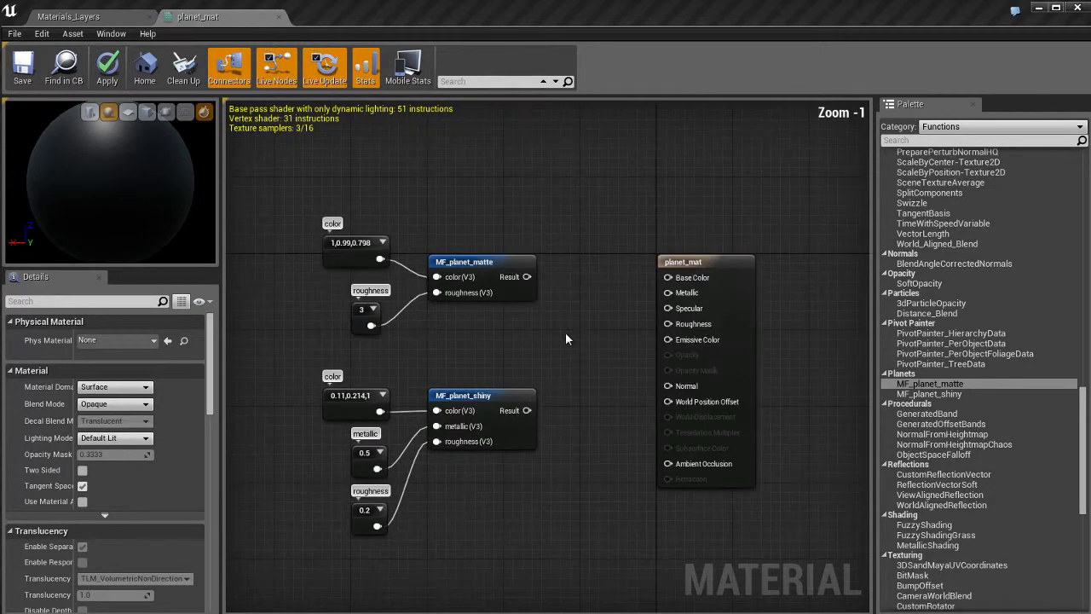
{"action": "key", "text": "Return"}
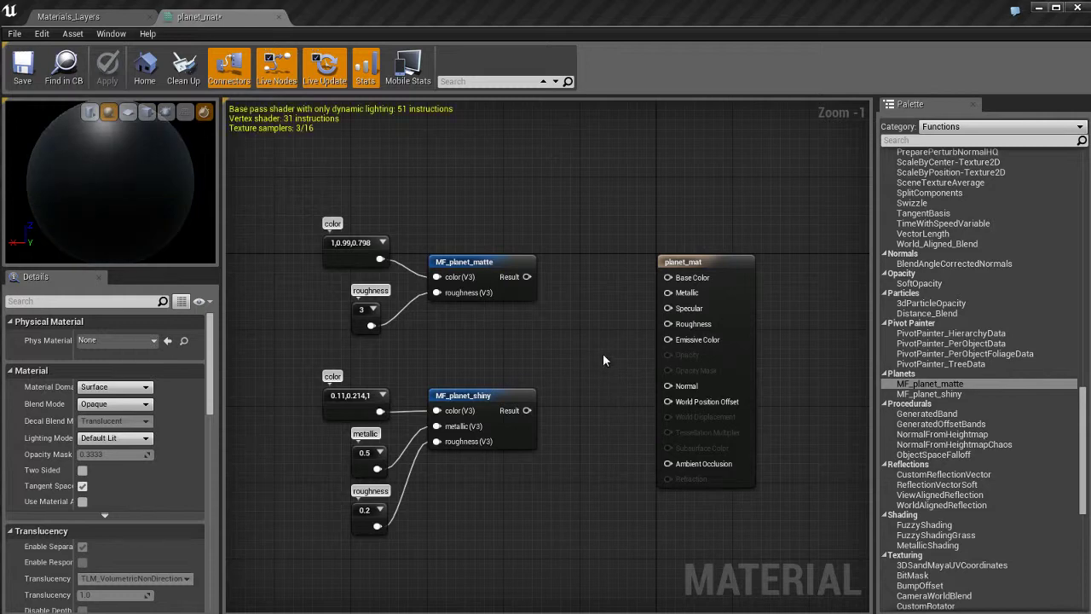
{"action": "right_click_drag", "start_coordinate": [605, 354], "coordinate": [599, 359]}
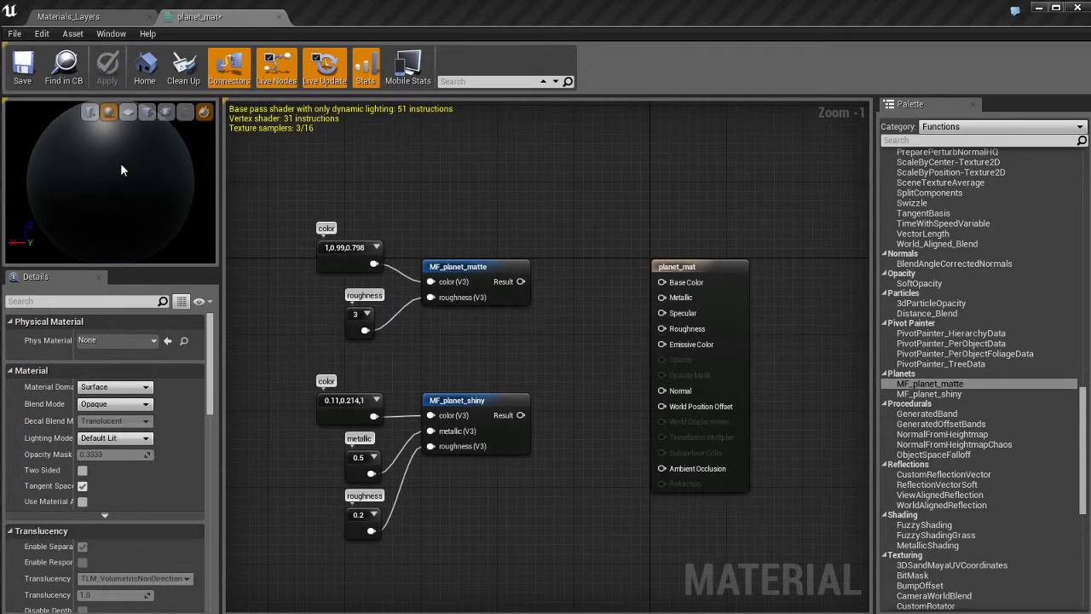
{"action": "mouse_move", "coordinate": [120, 170]}
{"action": "left_mouse_down"}
{"action": "mouse_move", "coordinate": [116, 185]}
{"action": "mouse_move", "coordinate": [117, 169]}
{"action": "left_mouse_up"}
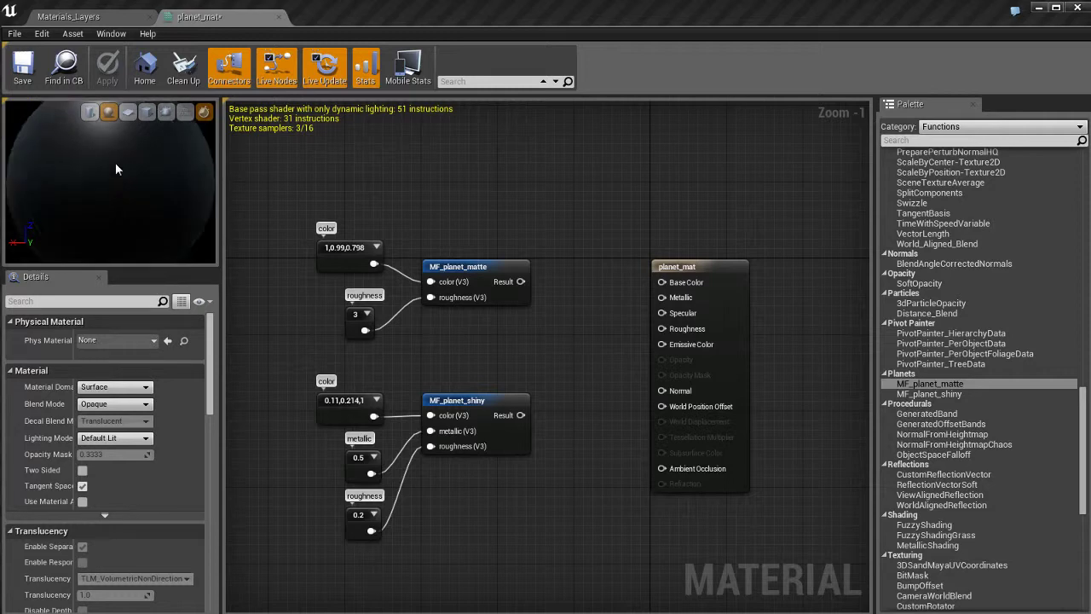
{"action": "right_click_drag", "start_coordinate": [116, 164], "coordinate": [114, 148]}
{"action": "right_click_drag", "start_coordinate": [570, 351], "coordinate": [541, 340]}
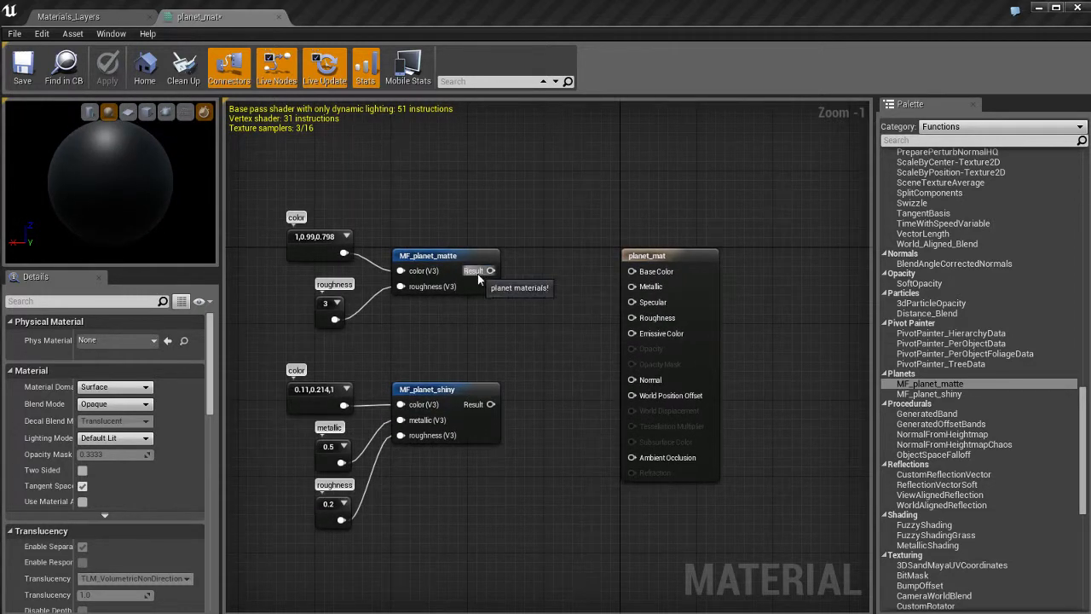
Try to connect the Result output of MF_planet_matte directly to the planet_mat material node
{"action": "left_click_drag", "start_coordinate": [489, 271], "coordinate": [659, 425]}
{"action": "left_click_drag", "start_coordinate": [652, 316], "coordinate": [554, 299]}
{"action": "left_click", "coordinate": [536, 359]}
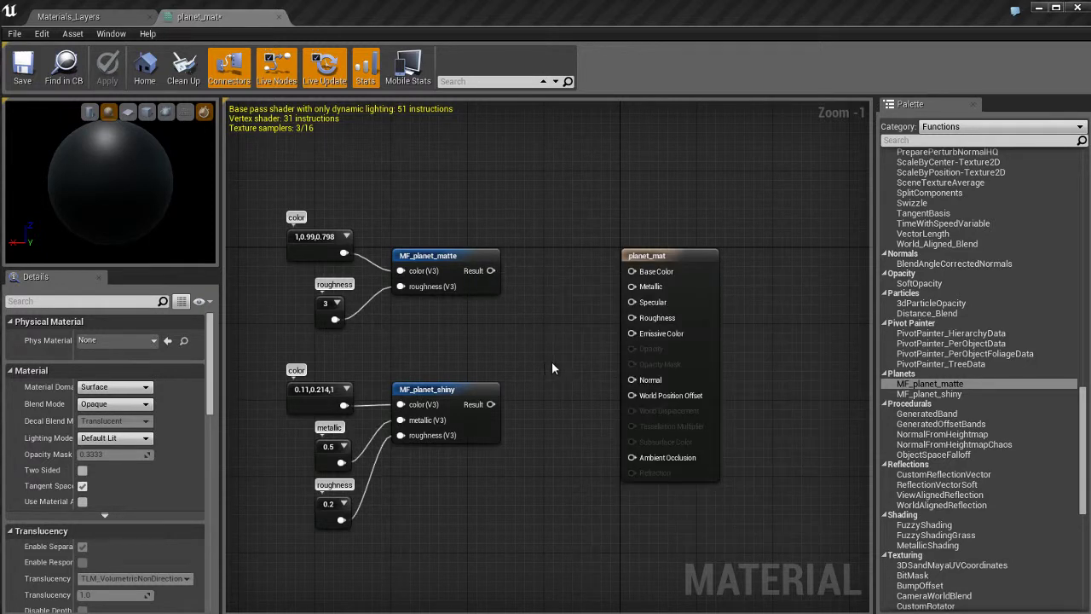
Shift the planet_mat material node slightly farther away from the two material function nodes
{"action": "right_click_drag", "start_coordinate": [552, 363], "coordinate": [533, 355]}
{"action": "left_click_drag", "start_coordinate": [662, 252], "coordinate": [680, 249]}
{"action": "scroll", "coordinate": [606, 268], "scroll_direction": "up", "scroll_amount": 1}
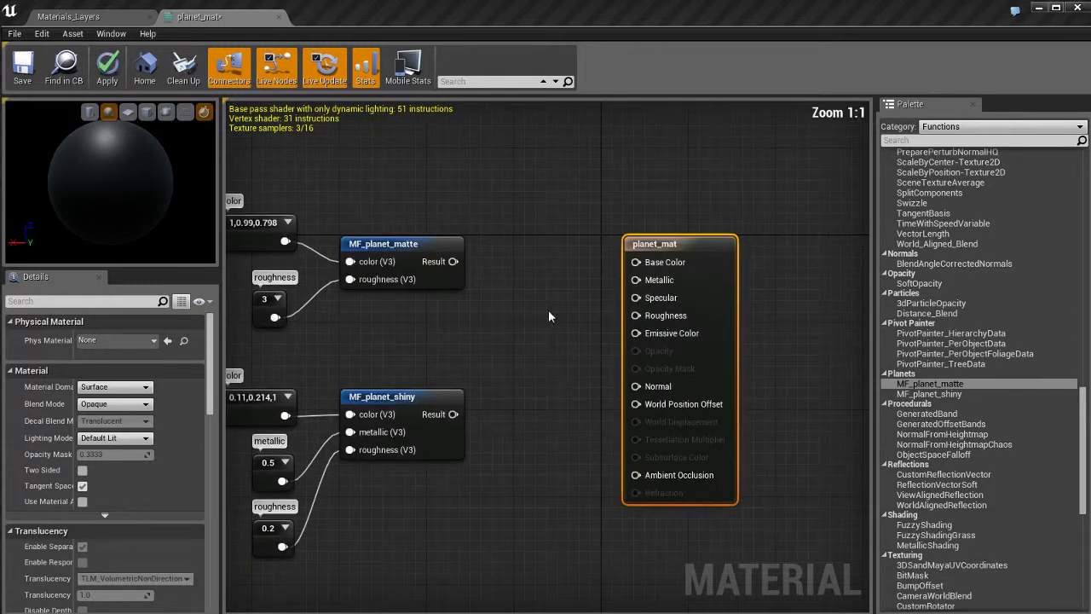
{"action": "right_click_drag", "start_coordinate": [548, 316], "coordinate": [582, 297]}
{"action": "left_click_drag", "start_coordinate": [756, 224], "coordinate": [776, 224]}
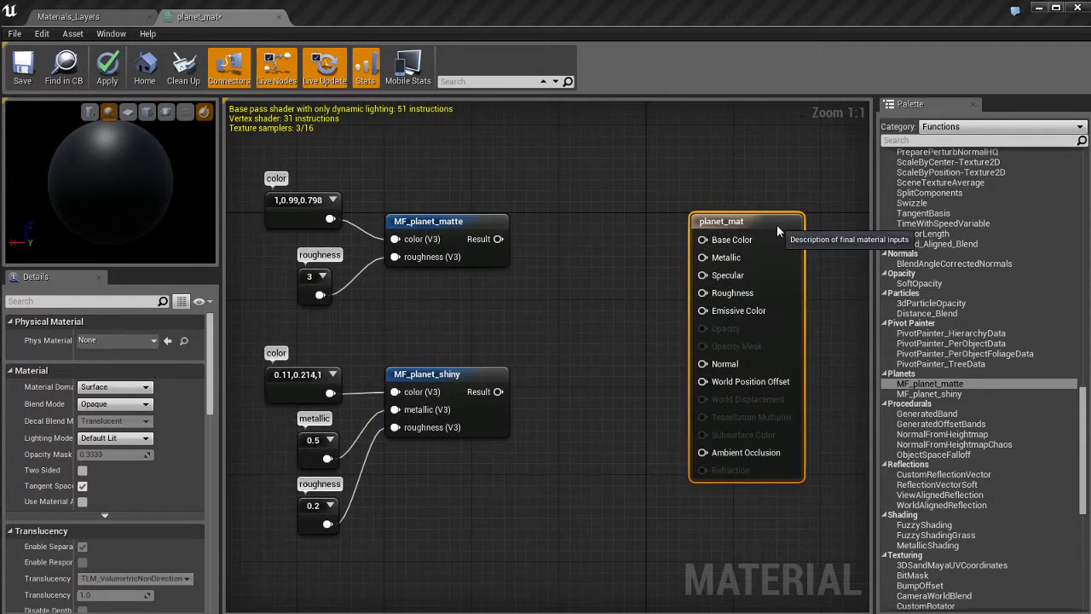
{"action": "right_click_drag", "start_coordinate": [603, 270], "coordinate": [607, 294]}
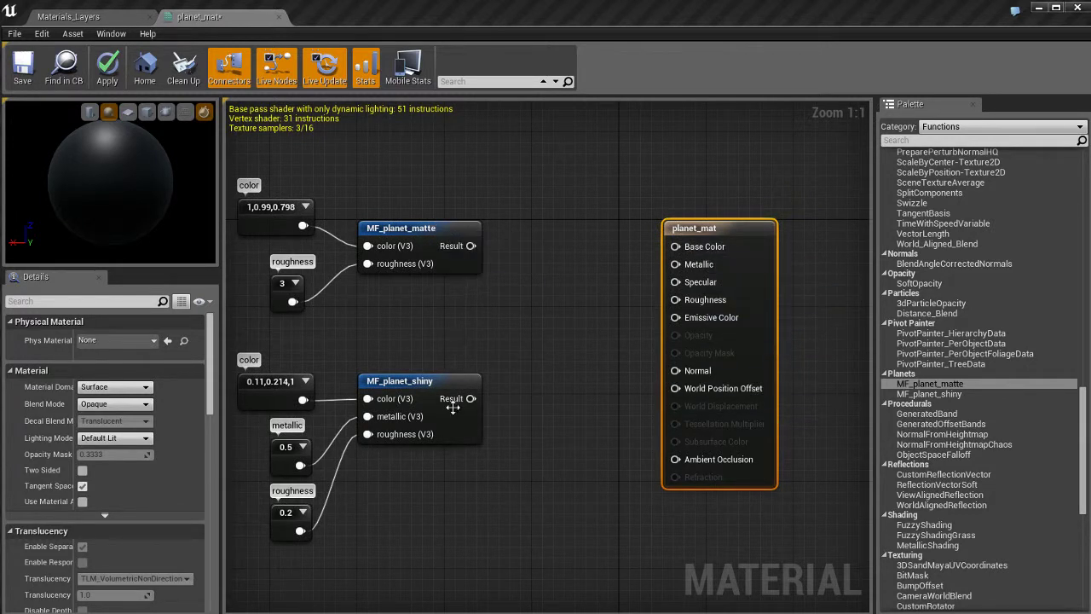
{"action": "right_click_drag", "start_coordinate": [480, 331], "coordinate": [534, 322]}
{"action": "right_click_drag", "start_coordinate": [572, 388], "coordinate": [532, 361]}
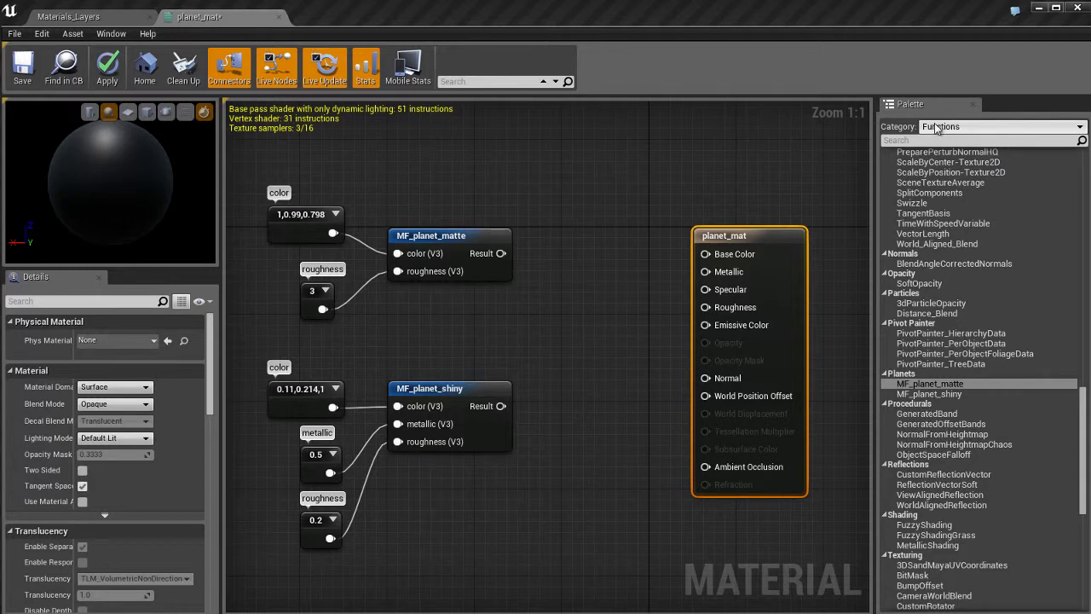
Add a MatLayerBlend_Standard function from the MaterialLayerBlend category to the planet_mat graph beside the material function nodes
{"action": "scroll", "coordinate": [986, 281], "scroll_direction": "up", "scroll_amount": 15}
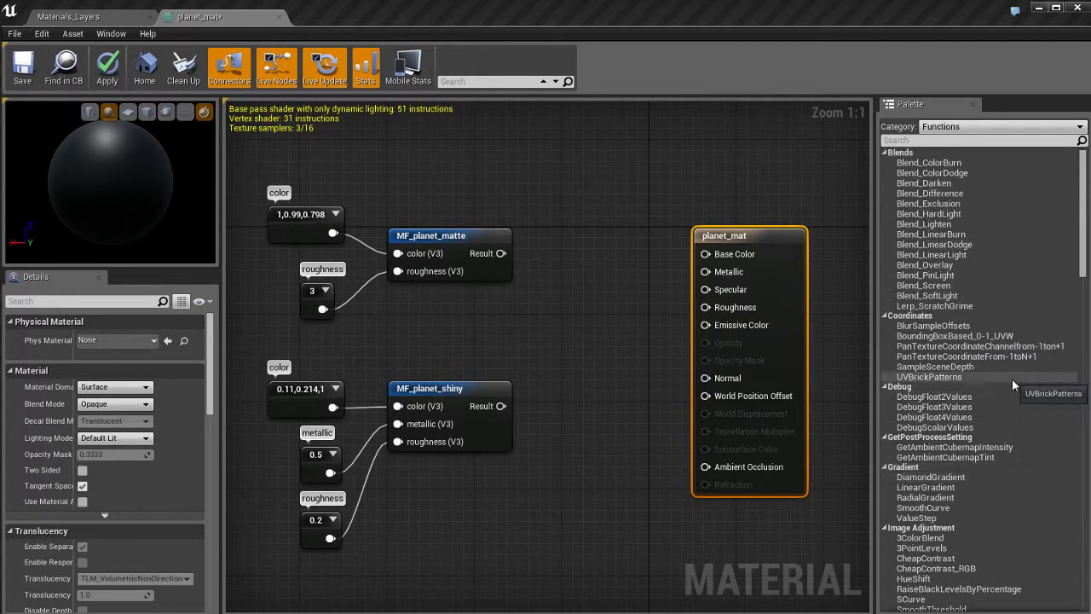
{"action": "scroll", "coordinate": [998, 307], "scroll_direction": "down", "scroll_amount": 10}
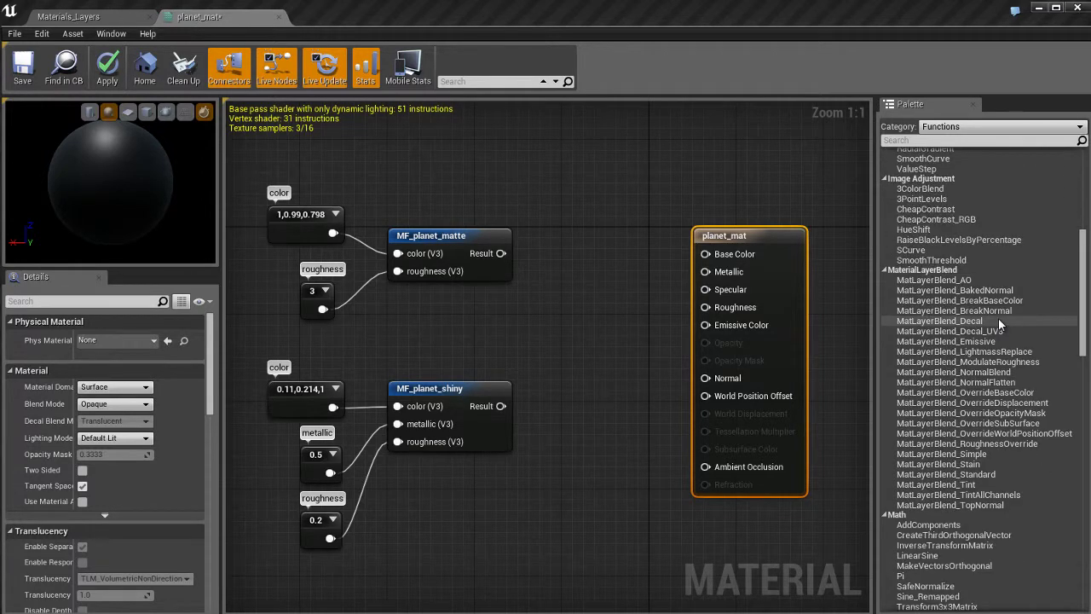
{"action": "scroll", "coordinate": [997, 318], "scroll_direction": "down", "scroll_amount": 2}
{"action": "left_click", "coordinate": [975, 205]}
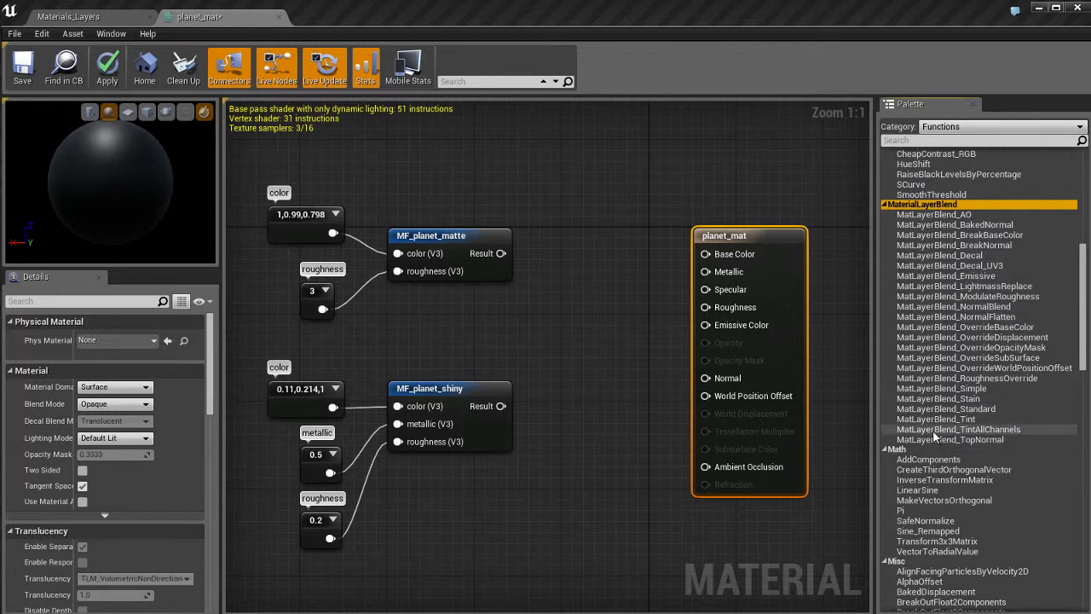
{"action": "left_click", "coordinate": [950, 409]}
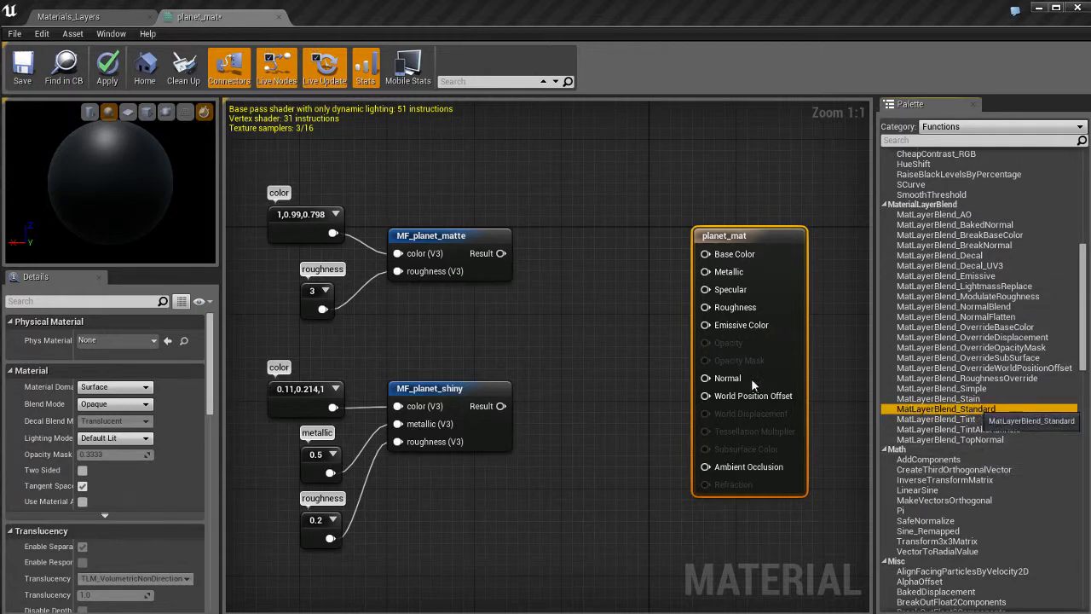
{"action": "left_click_drag", "start_coordinate": [753, 384], "coordinate": [552, 265]}
Move the planet_mat node well clear of the blend and place MatLayerBlend_Standard between it and the planet functions
{"action": "right_click_drag", "start_coordinate": [623, 400], "coordinate": [567, 383]}
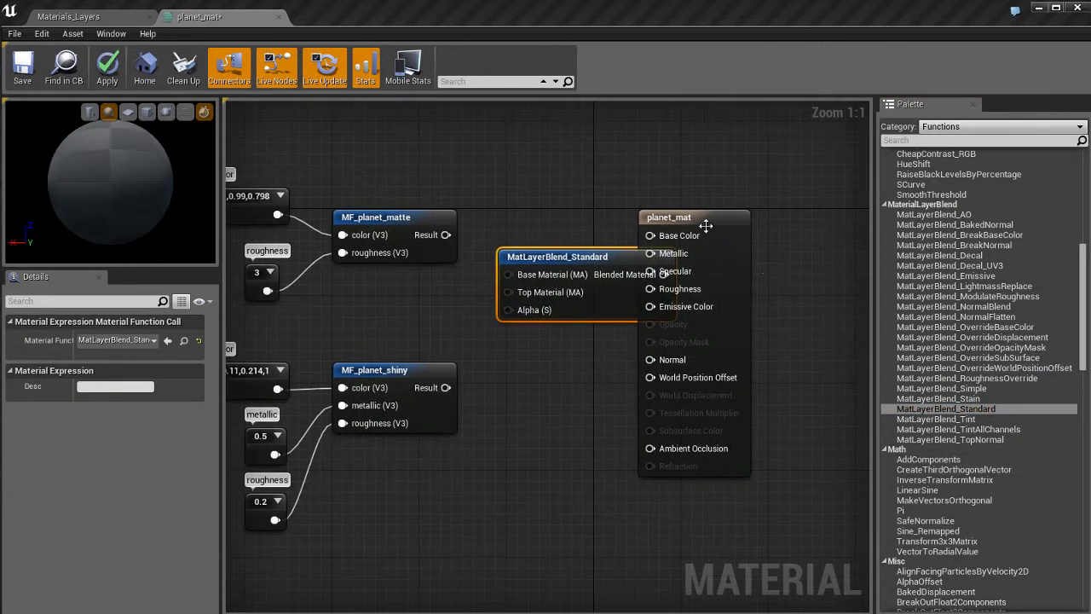
{"action": "left_click_drag", "start_coordinate": [706, 226], "coordinate": [835, 225]}
{"action": "right_click_drag", "start_coordinate": [681, 375], "coordinate": [751, 382]}
{"action": "left_click_drag", "start_coordinate": [671, 265], "coordinate": [678, 298]}
{"action": "right_click", "coordinate": [615, 258]}
{"action": "left_click", "coordinate": [597, 245]}
{"action": "right_click_drag", "start_coordinate": [697, 251], "coordinate": [672, 240]}
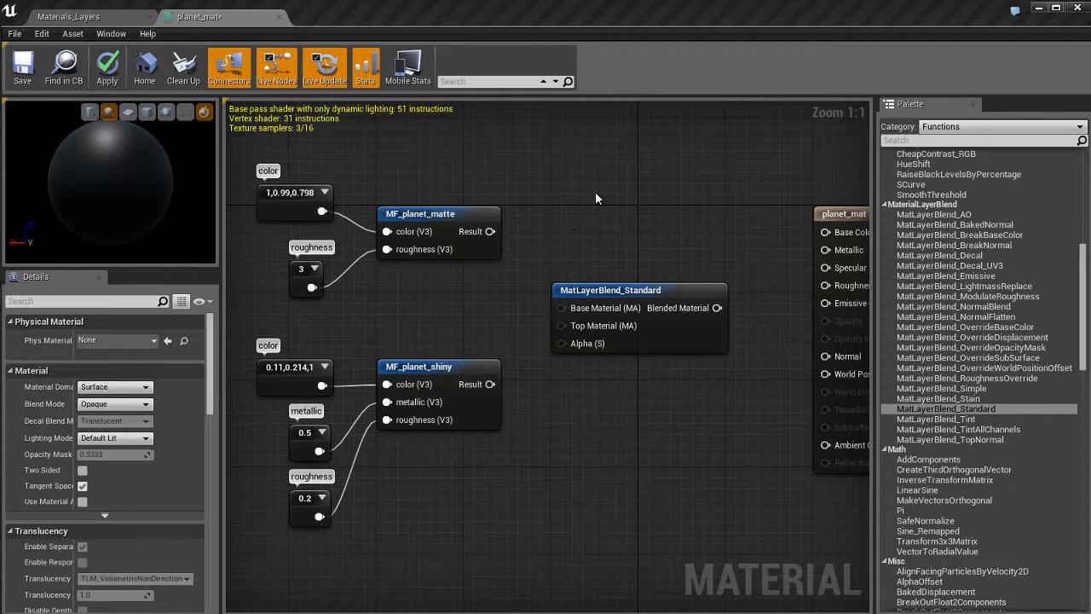
Connect the MF_planet_matte Result to Base Material and the MF_planet_shiny Result to Top Material of MatLayerBlend_Standard
{"action": "left_click_drag", "start_coordinate": [488, 231], "coordinate": [561, 307]}
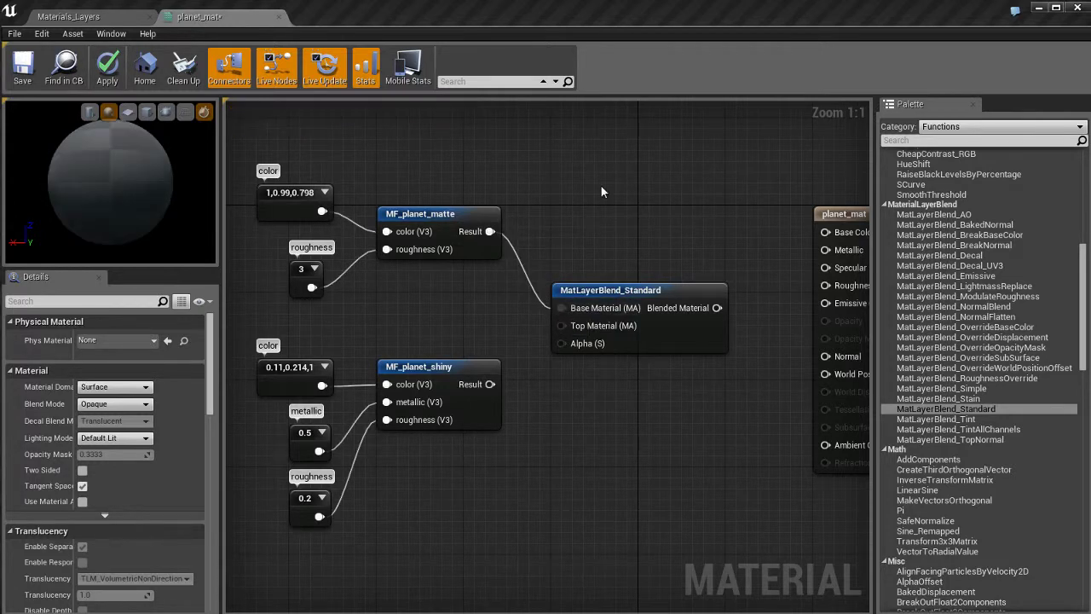
{"action": "right_click_drag", "start_coordinate": [582, 214], "coordinate": [662, 188]}
{"action": "right_click_drag", "start_coordinate": [607, 390], "coordinate": [563, 398]}
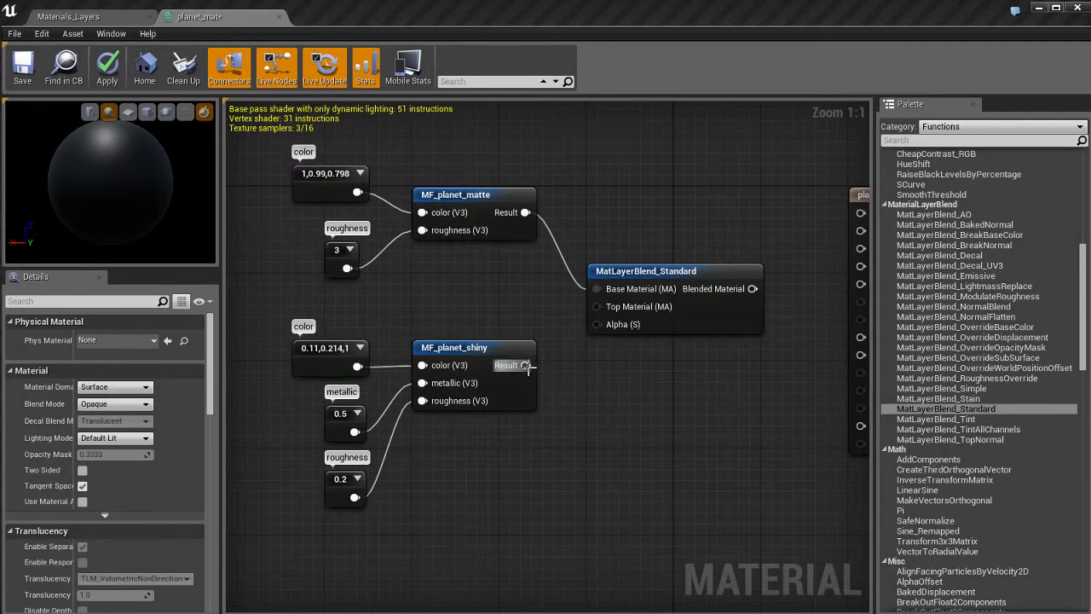
{"action": "left_click_drag", "start_coordinate": [525, 365], "coordinate": [598, 306]}
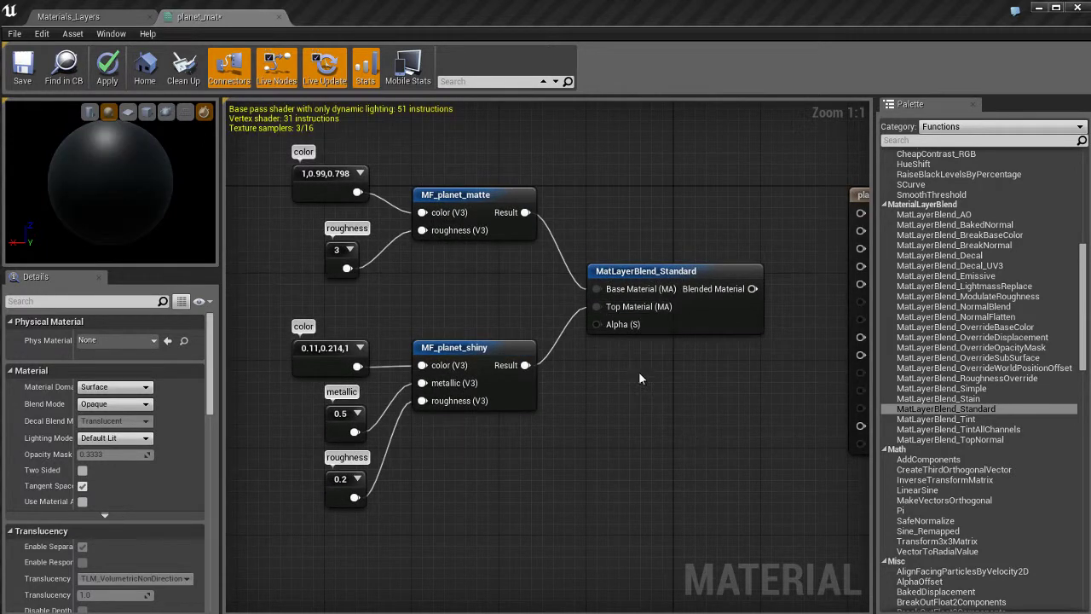
Try connecting the Blended Material output of MatLayerBlend_Standard to planet_mat's Base Color, and break that link
{"action": "right_click_drag", "start_coordinate": [639, 371], "coordinate": [579, 386]}
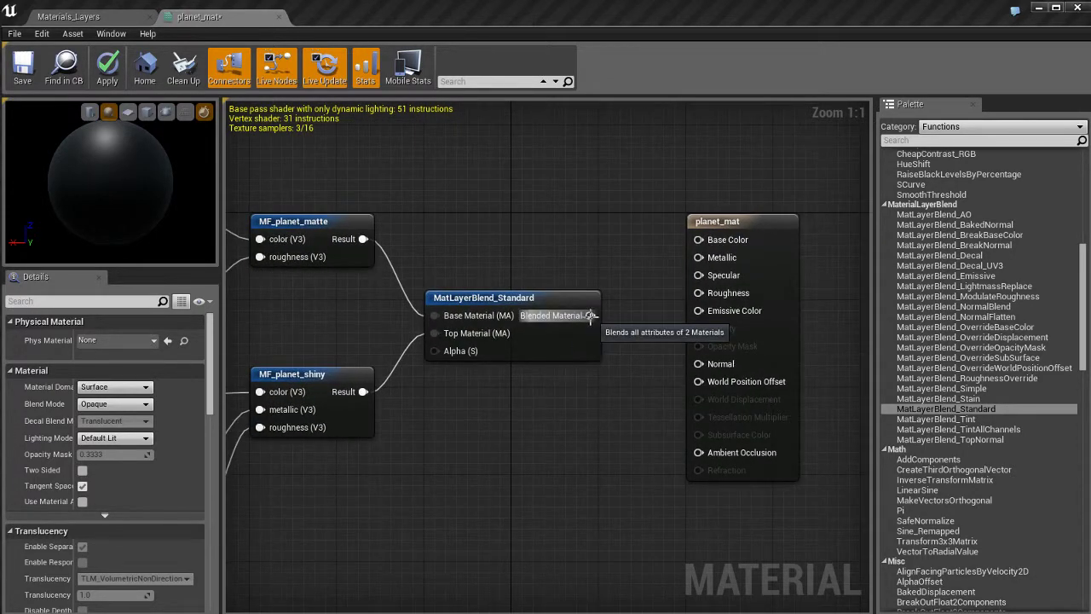
{"action": "left_click_drag", "start_coordinate": [590, 316], "coordinate": [722, 244]}
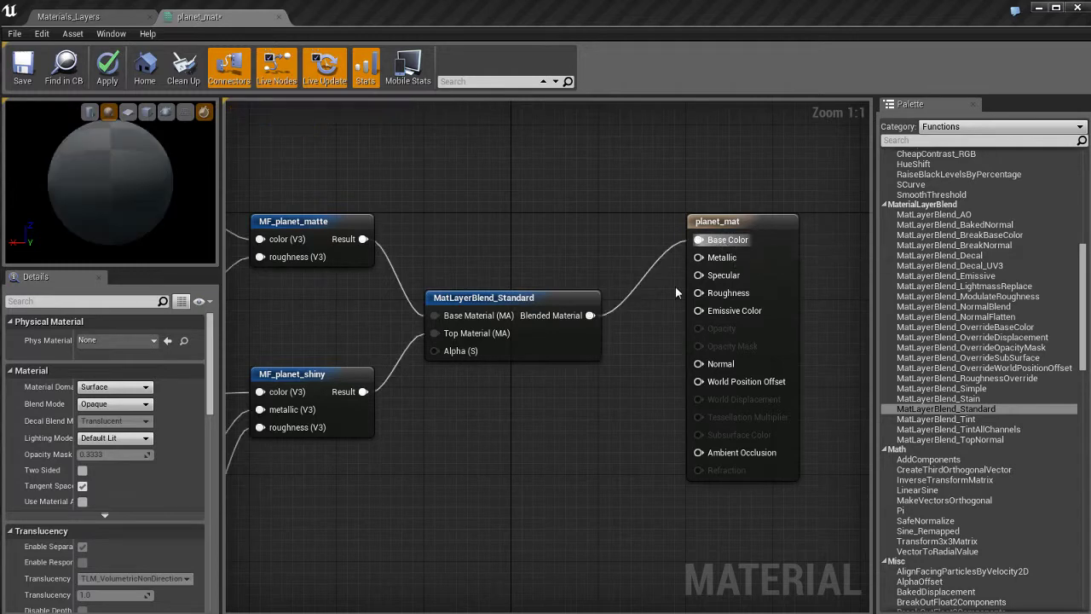
{"action": "right_click_drag", "start_coordinate": [496, 428], "coordinate": [562, 433]}
{"action": "right_click_drag", "start_coordinate": [654, 429], "coordinate": [617, 427]}
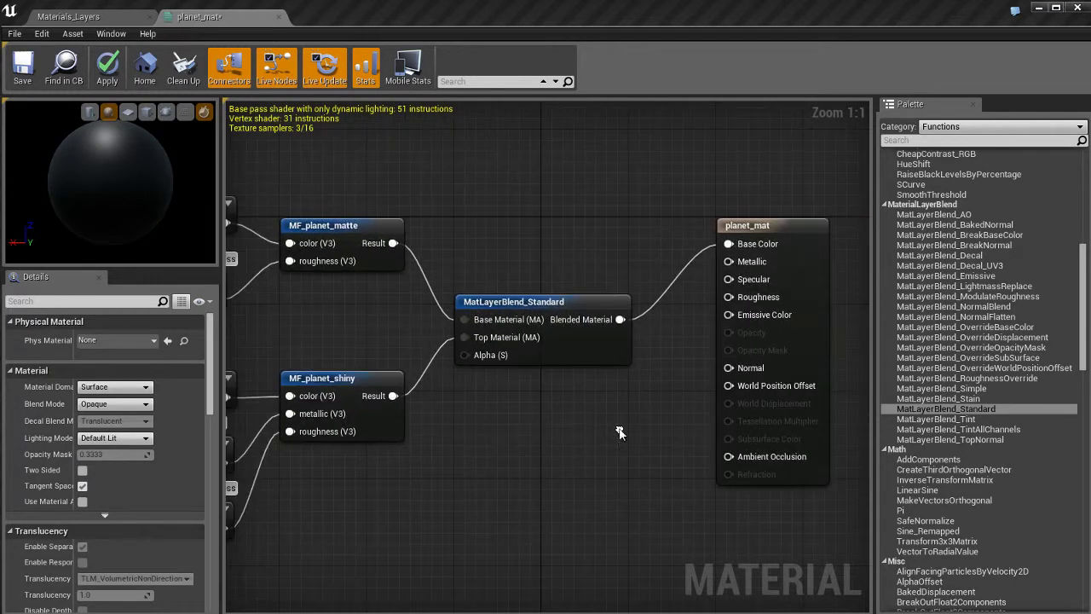
{"action": "left_click", "coordinate": [619, 319], "text": "alt"}
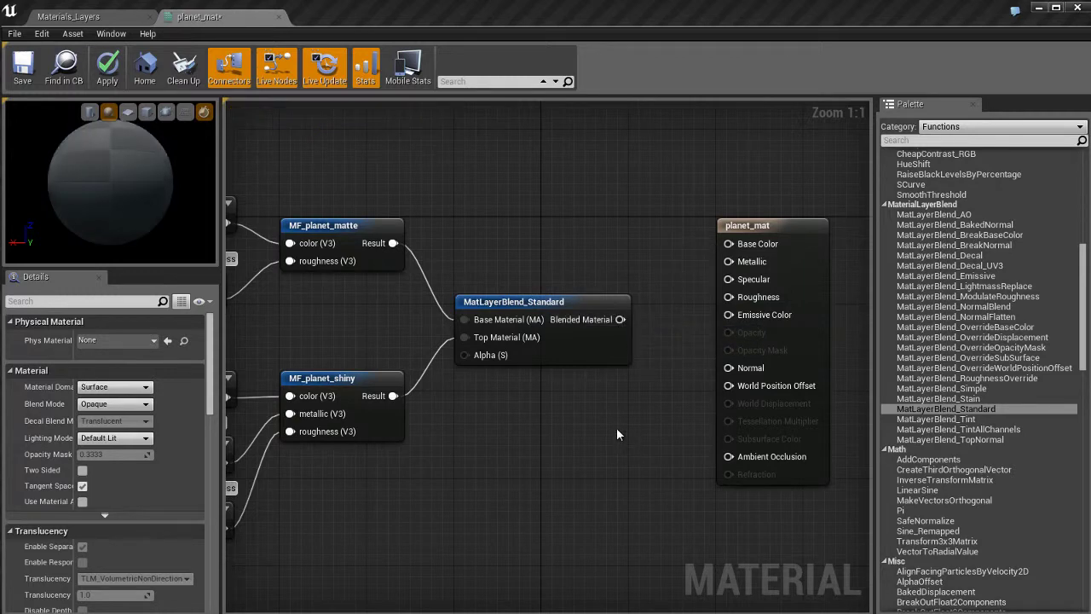
Move the planet_mat node farther away from MatLayerBlend_Standard
{"action": "right_click_drag", "start_coordinate": [615, 431], "coordinate": [537, 433]}
{"action": "left_click_drag", "start_coordinate": [714, 230], "coordinate": [799, 255]}
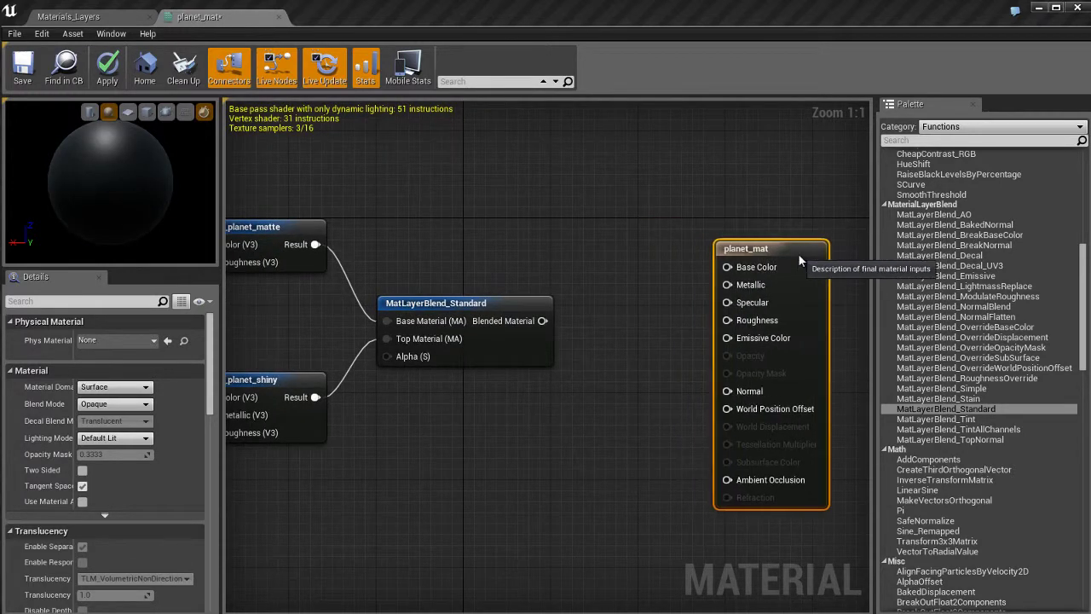
{"action": "right_click_drag", "start_coordinate": [628, 303], "coordinate": [541, 298]}
{"action": "mouse_move", "coordinate": [700, 243]}
{"action": "left_mouse_down"}
{"action": "mouse_move", "coordinate": [786, 242]}
{"action": "mouse_move", "coordinate": [715, 245]}
{"action": "left_mouse_up"}
{"action": "right_click_drag", "start_coordinate": [726, 242], "coordinate": [806, 229]}
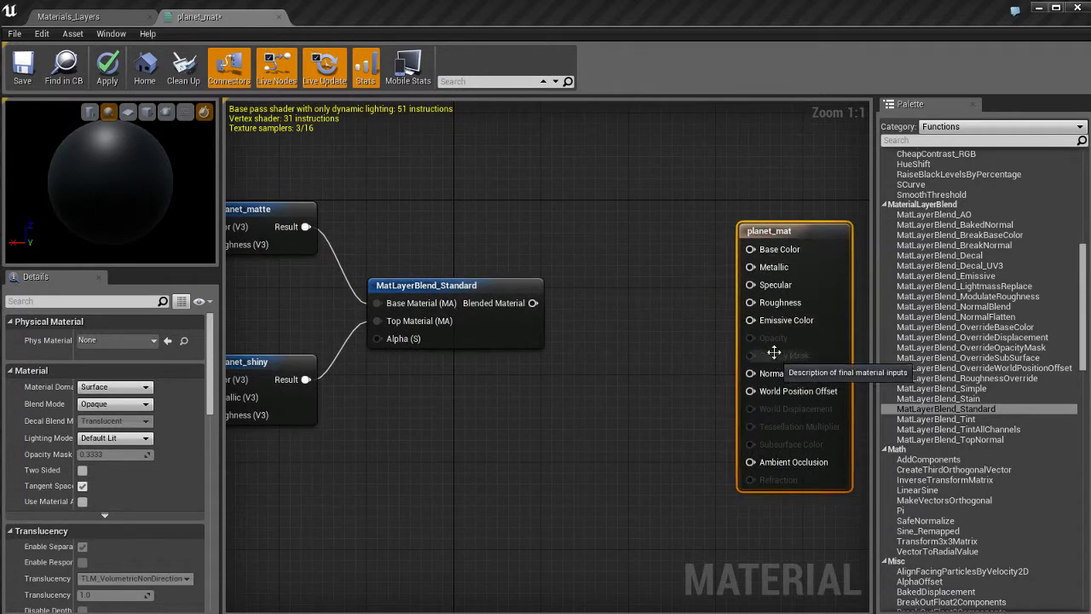
Widen the property names in planet_mat's material details and enable Use Material Attributes
{"action": "left_click", "coordinate": [645, 354]}
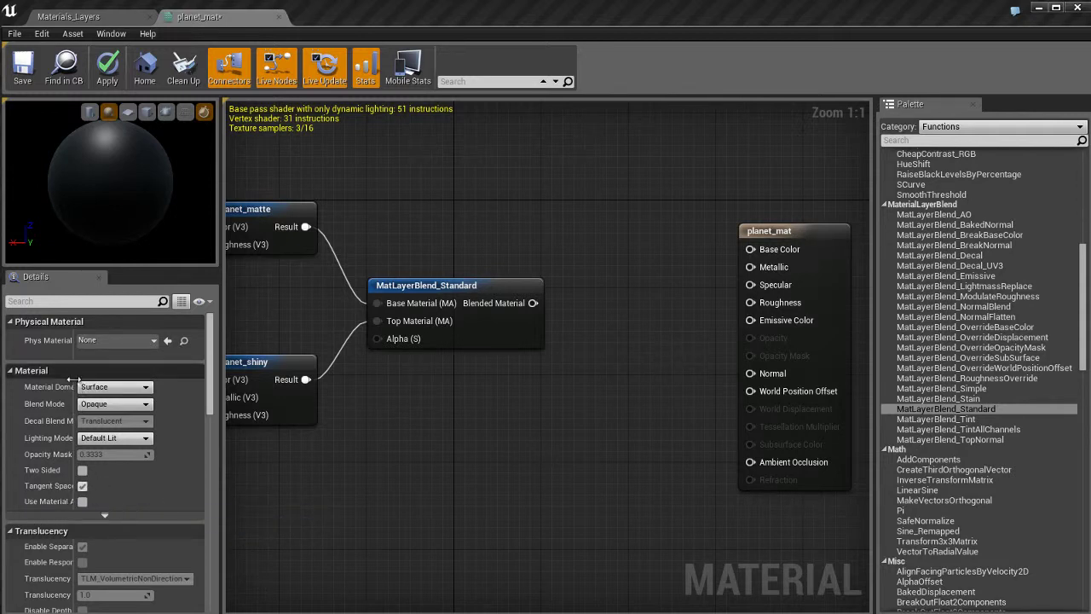
{"action": "left_click_drag", "start_coordinate": [76, 386], "coordinate": [111, 384]}
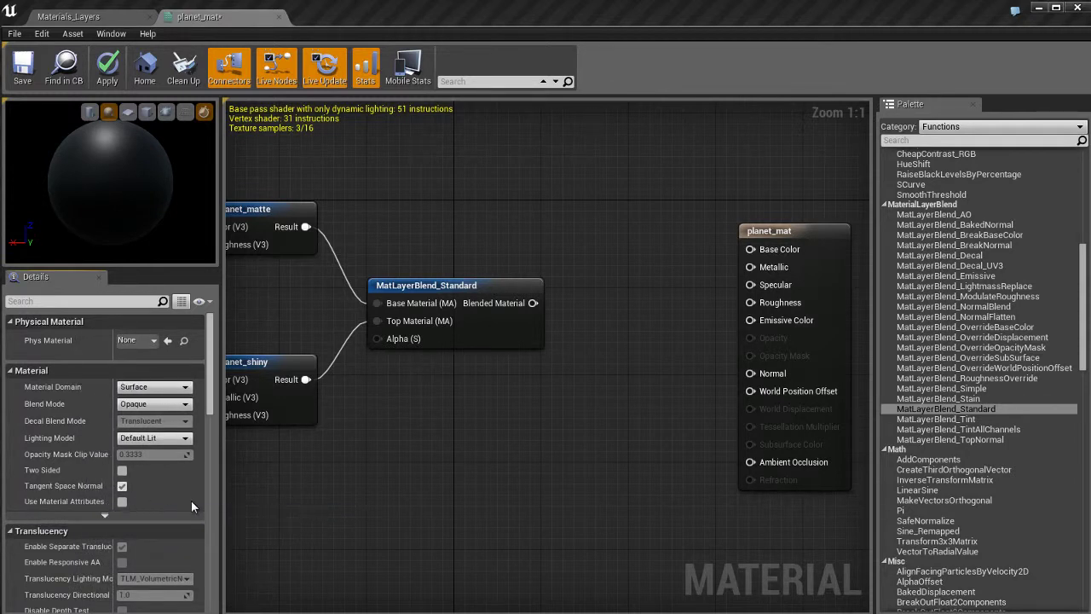
{"action": "left_click", "coordinate": [122, 501]}
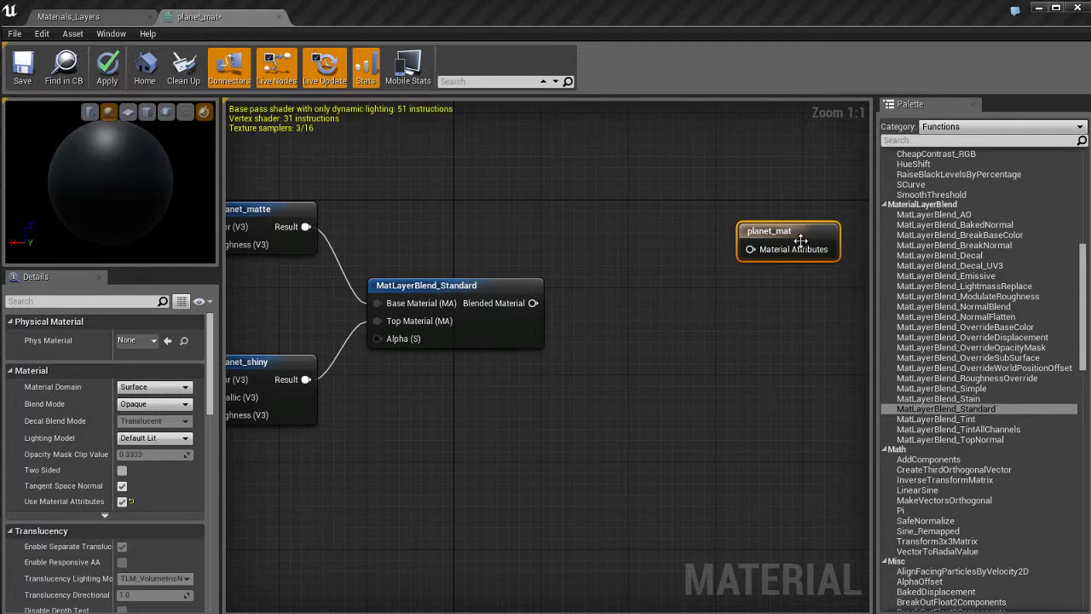
Line planet_mat up with MatLayerBlend_Standard, connect Blended Material to Material Attributes and apply the material
{"action": "left_click_drag", "start_coordinate": [797, 239], "coordinate": [737, 288]}
{"action": "left_click_drag", "start_coordinate": [532, 302], "coordinate": [706, 304]}
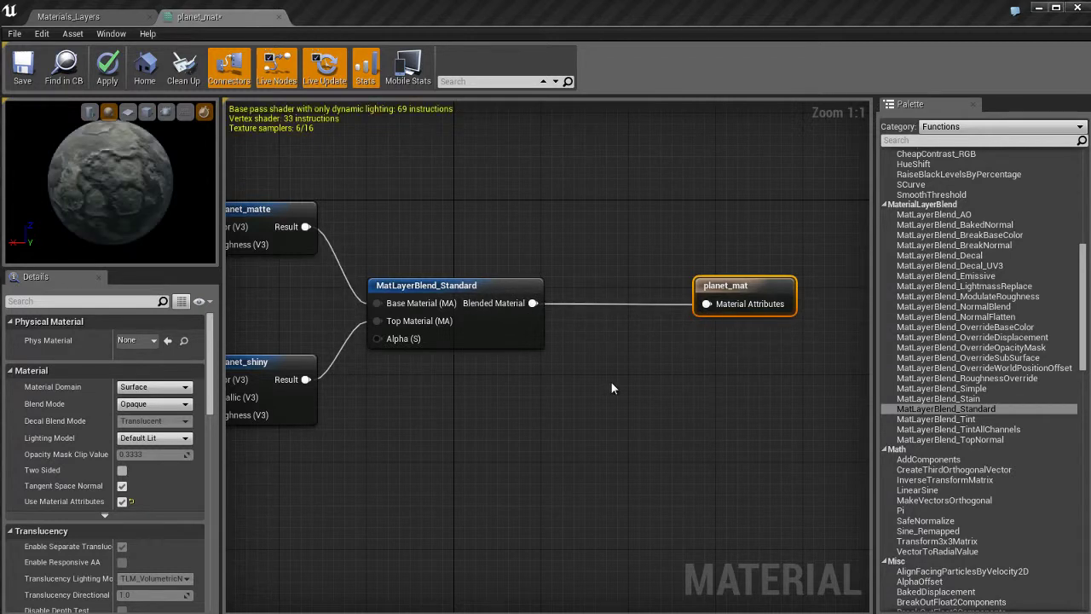
{"action": "mouse_move", "coordinate": [109, 184]}
{"action": "left_mouse_down"}
{"action": "mouse_move", "coordinate": [190, 213]}
{"action": "mouse_move", "coordinate": [519, 215]}
{"action": "mouse_move", "coordinate": [683, 192]}
{"action": "mouse_move", "coordinate": [608, 211]}
{"action": "mouse_move", "coordinate": [513, 201]}
{"action": "mouse_move", "coordinate": [383, 217]}
{"action": "mouse_move", "coordinate": [115, 176]}
{"action": "left_mouse_up"}
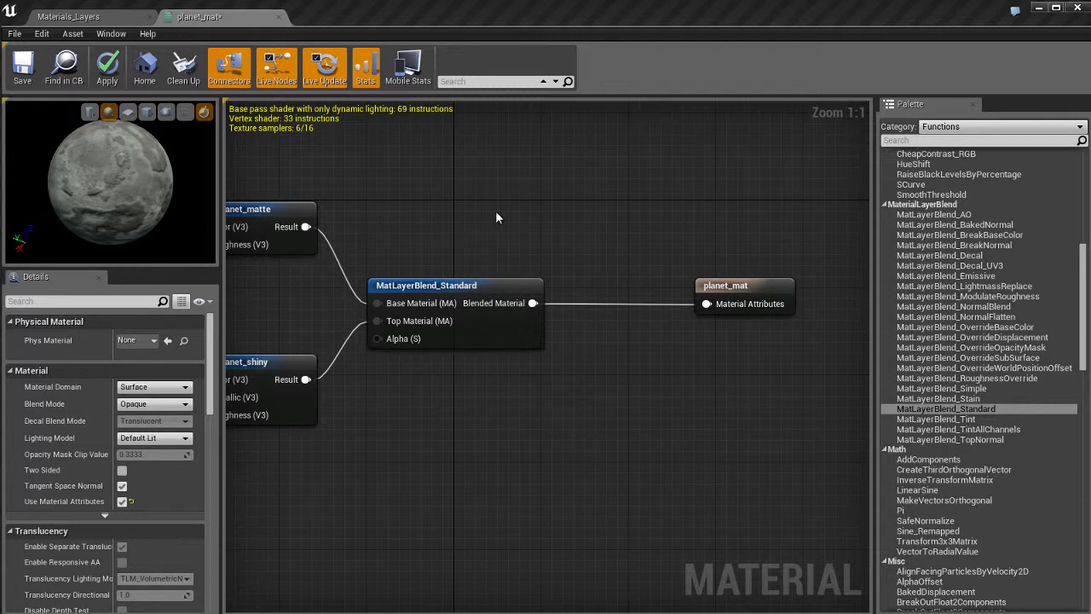
{"action": "key", "text": "ctrl+s"}
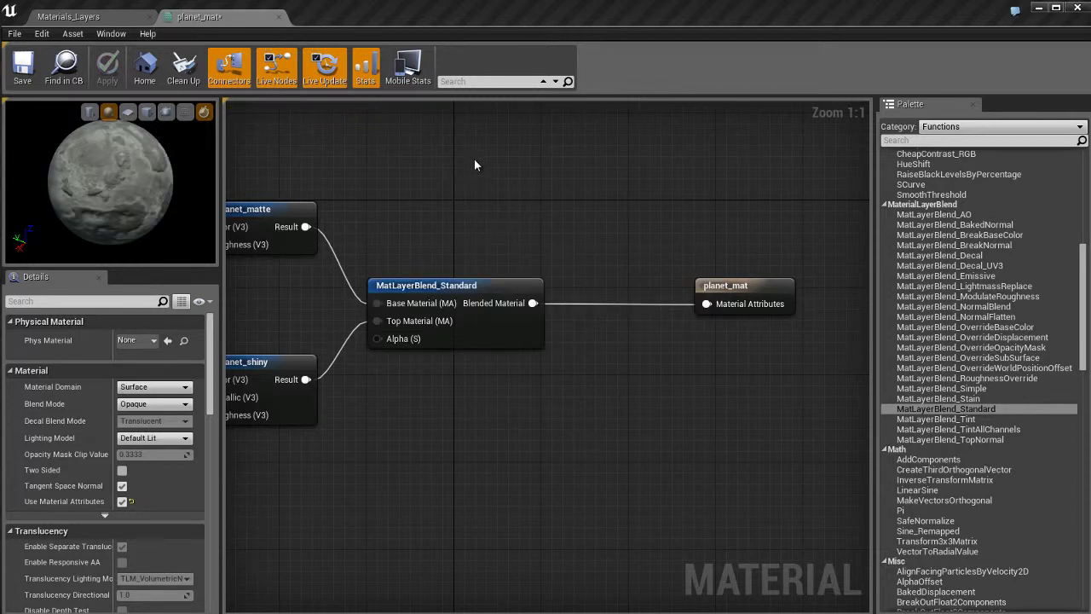
Save the planet_mat asset in MyMaterials and assign it to the white planet sphere in the Materials_Layers level
{"action": "left_click", "coordinate": [117, 20]}
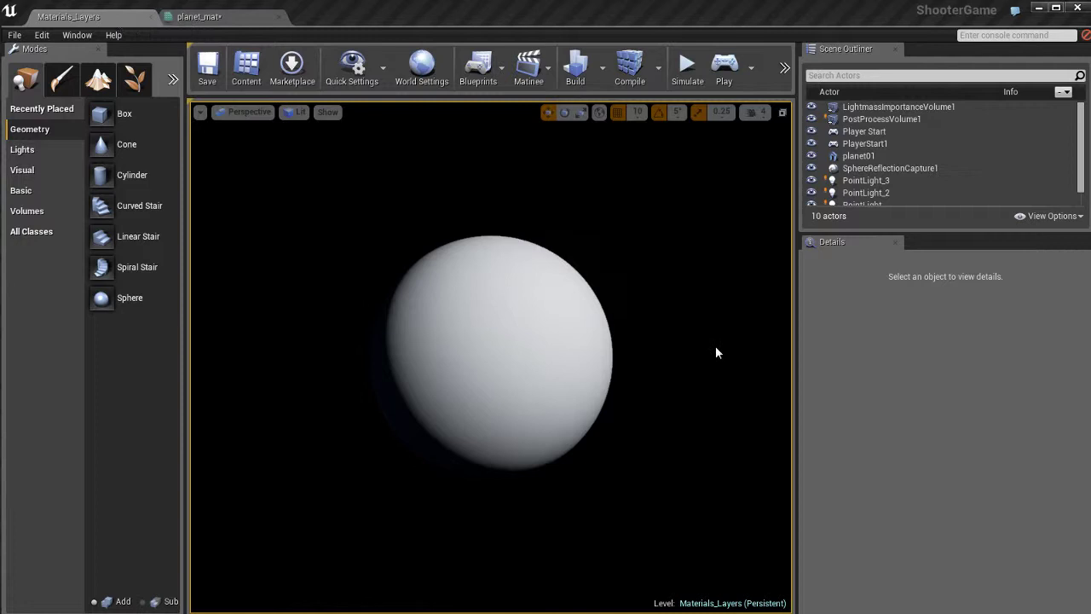
{"action": "left_click", "coordinate": [516, 329]}
{"action": "key", "text": "Escape"}
{"action": "key", "text": "ctrl+shift+f"}
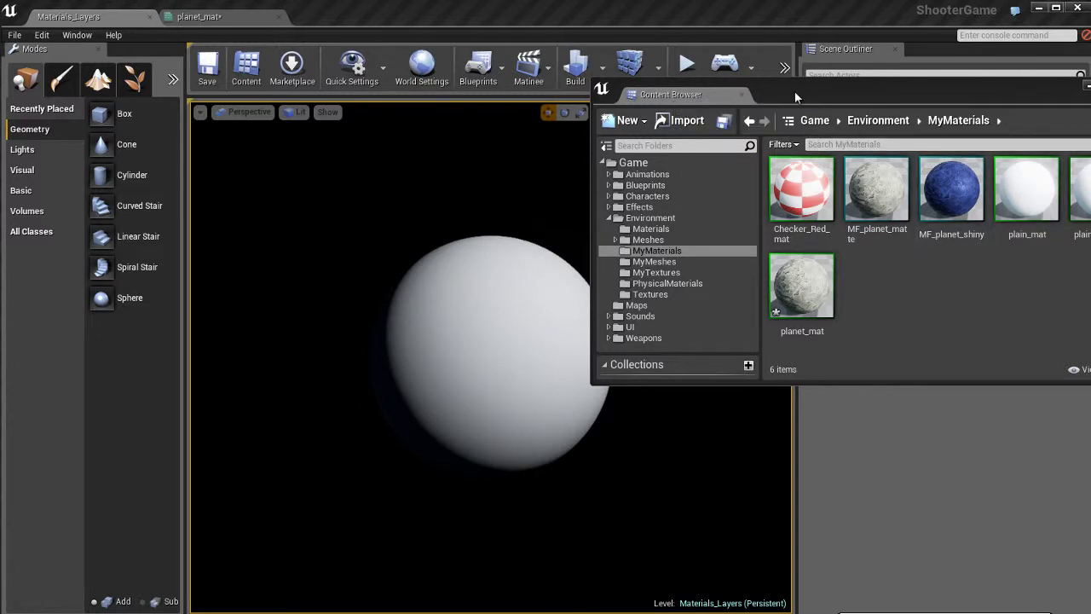
{"action": "left_click_drag", "start_coordinate": [794, 90], "coordinate": [805, 54]}
{"action": "left_click", "coordinate": [824, 244]}
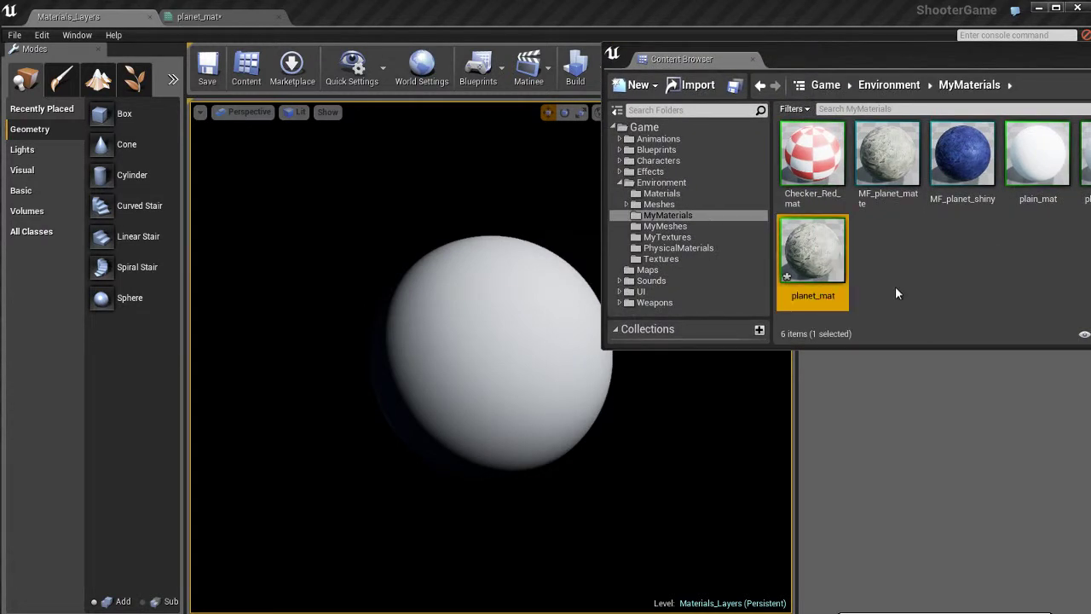
{"action": "key", "text": "ctrl+s"}
{"action": "left_click_drag", "start_coordinate": [818, 266], "coordinate": [503, 358]}
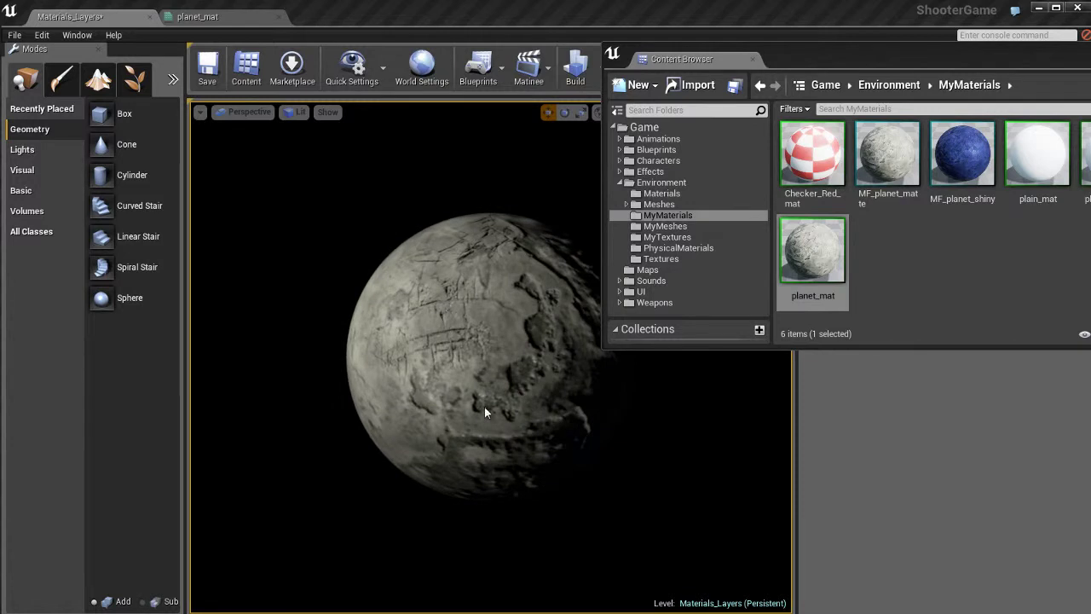
Swing the level's light around the planet until it shines on the side facing the camera
{"action": "key", "text": "ctrl+l"}
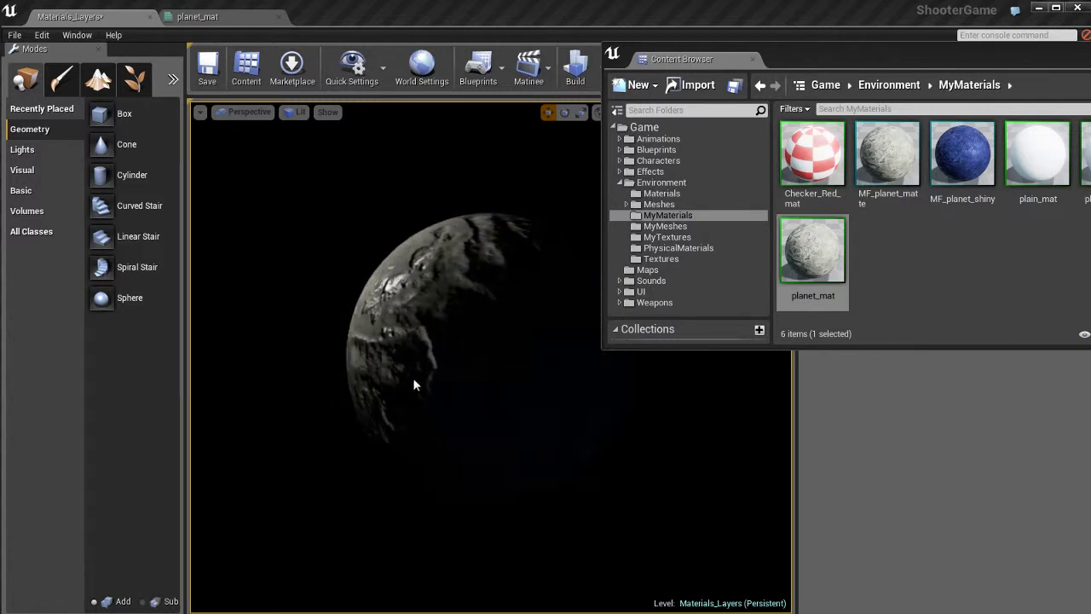
{"action": "key", "text": "ctrl+l"}
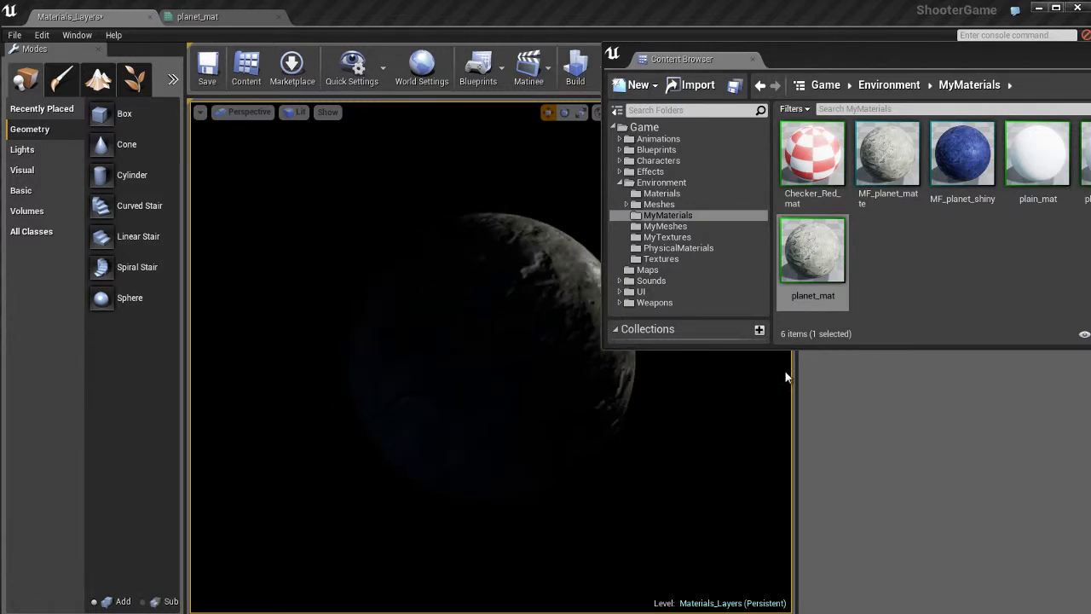
{"action": "key", "text": "ctrl+l"}
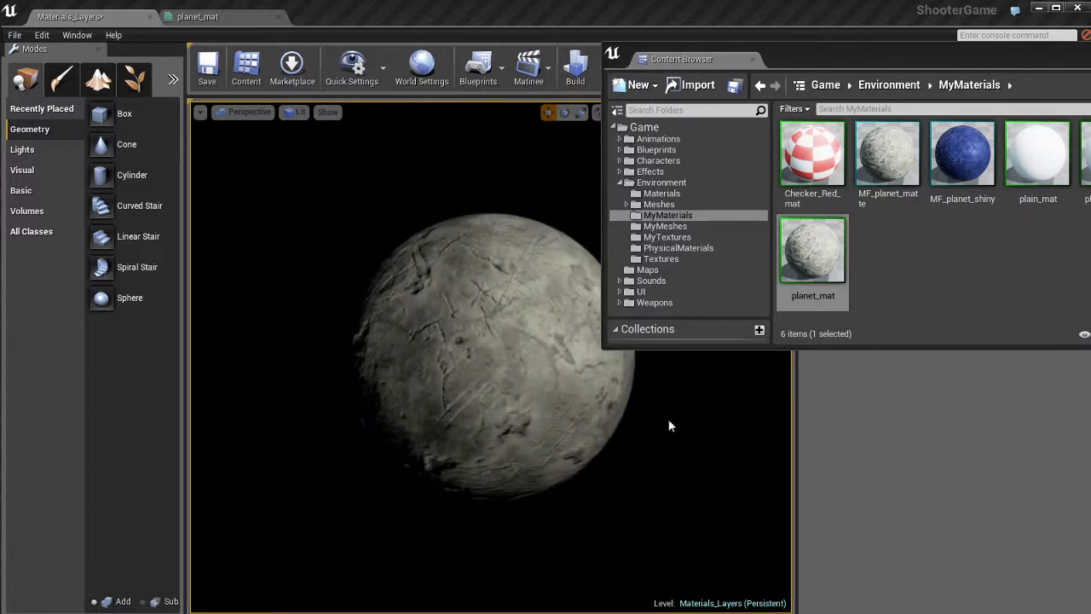
{"action": "left_click", "coordinate": [920, 251]}
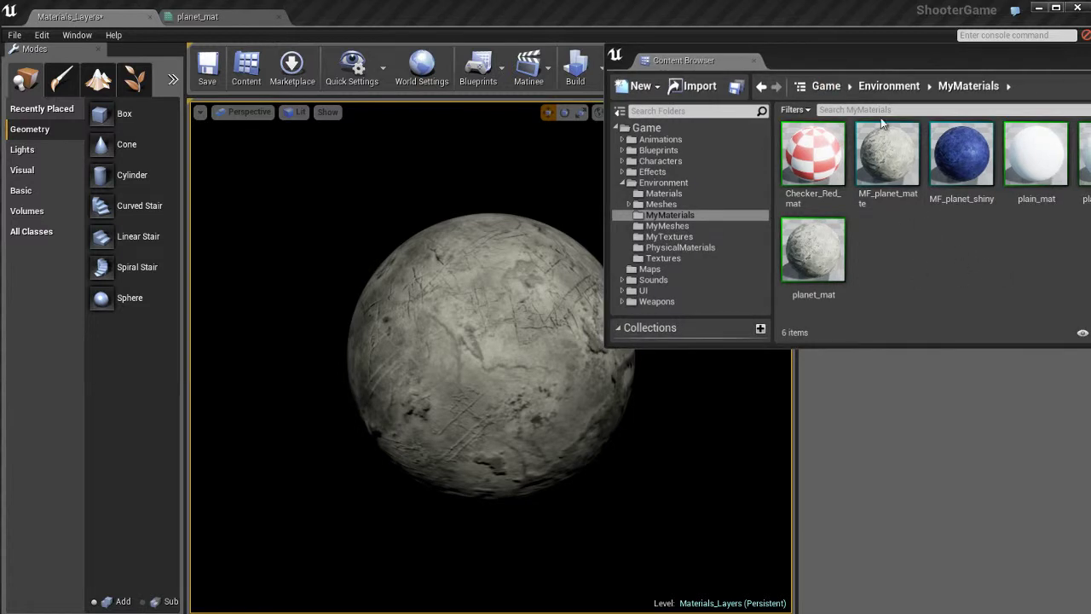
Add the planet_curvature texture from MyTextures to the planet_mat graph as a Texture Sample below MF_planet_shiny
{"action": "left_click", "coordinate": [234, 18]}
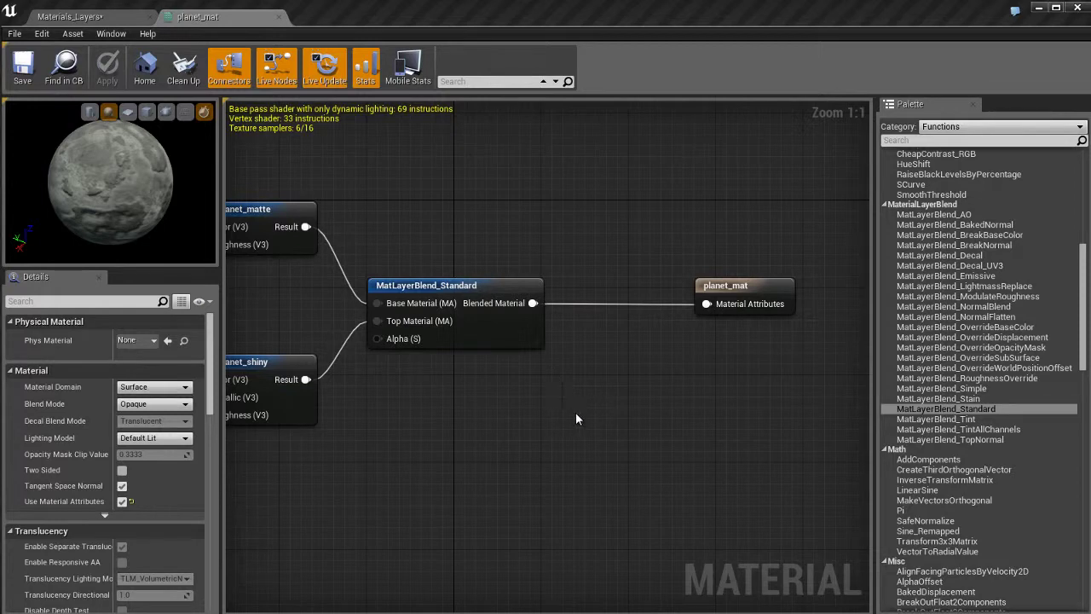
{"action": "right_click_drag", "start_coordinate": [438, 414], "coordinate": [650, 377]}
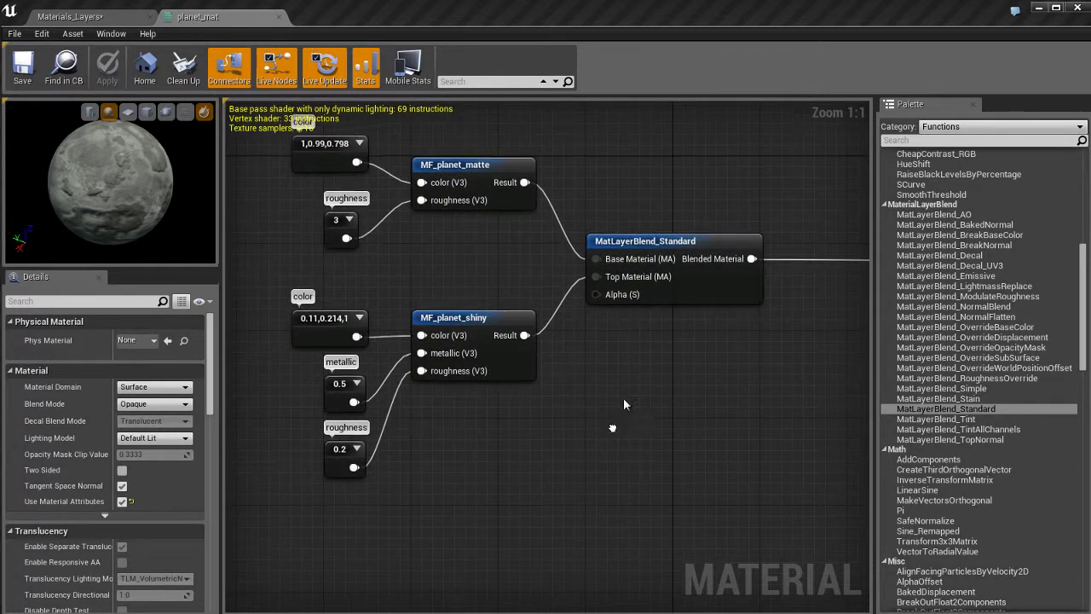
{"action": "right_click_drag", "start_coordinate": [614, 430], "coordinate": [618, 410]}
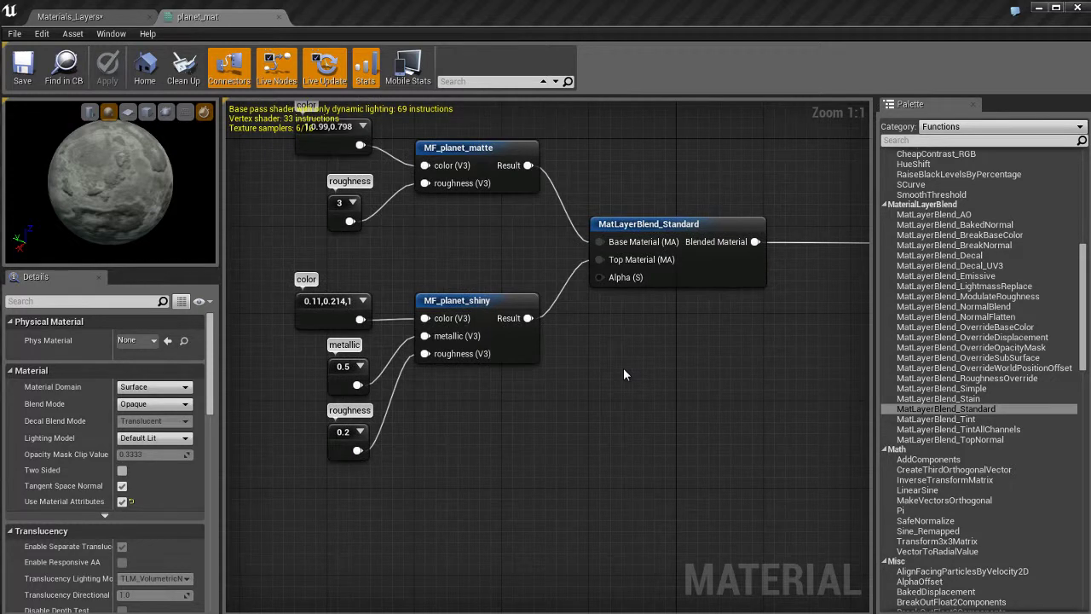
{"action": "key", "text": "ctrl+shift+f"}
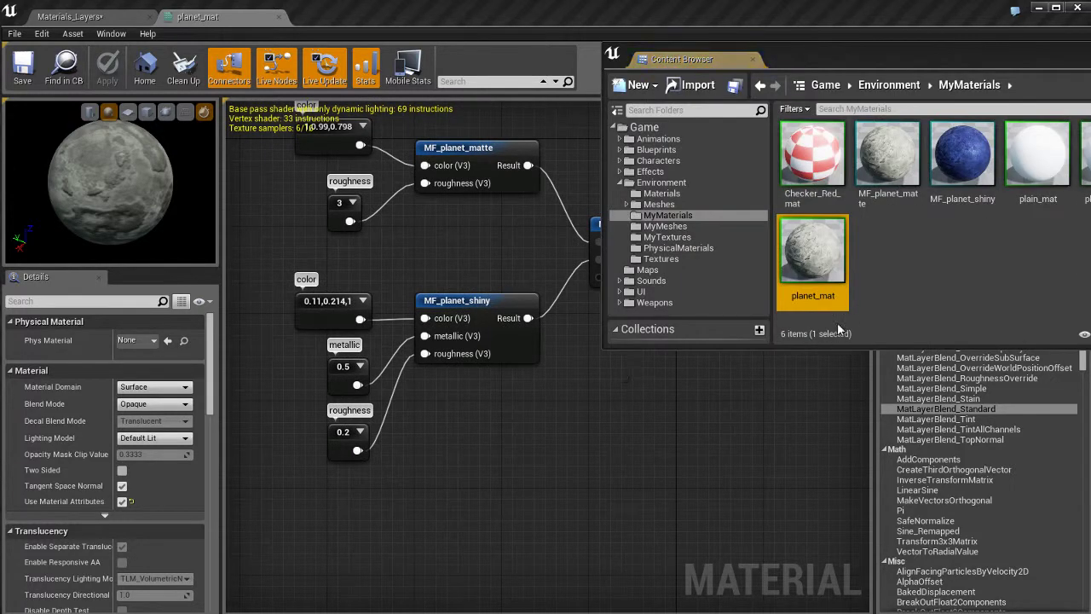
{"action": "left_click", "coordinate": [838, 322]}
{"action": "left_click", "coordinate": [724, 237]}
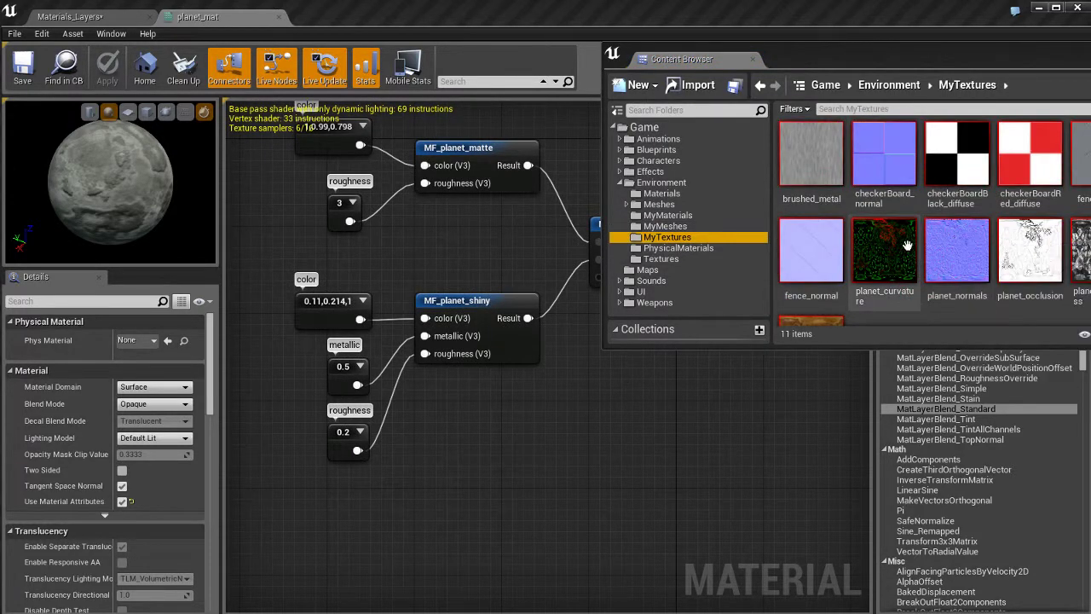
{"action": "scroll", "coordinate": [876, 194], "scroll_direction": "down", "scroll_amount": 1}
{"action": "left_click_drag", "start_coordinate": [876, 195], "coordinate": [503, 461]}
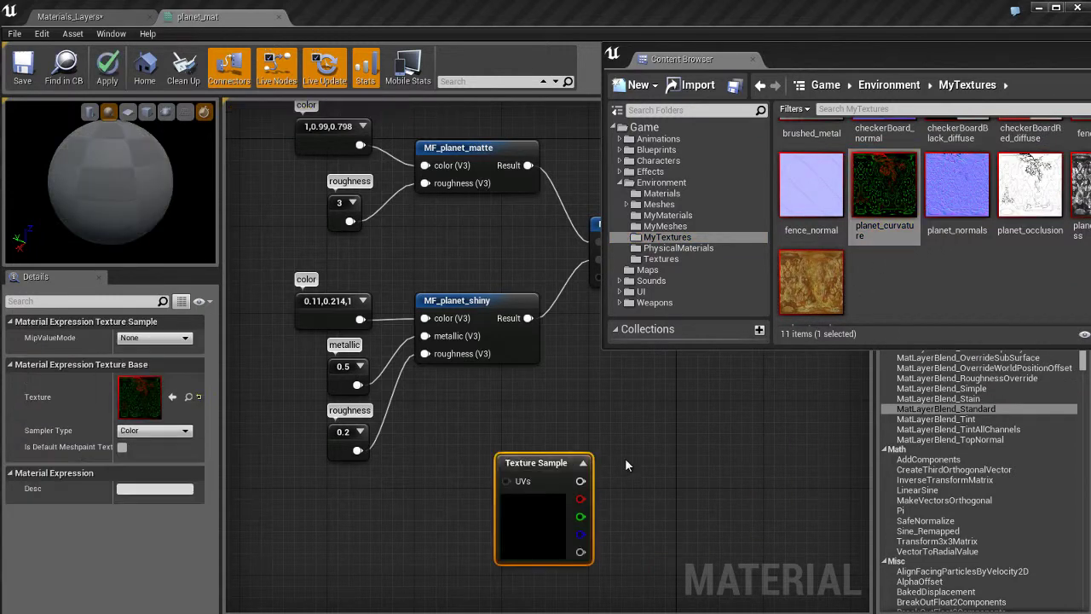
{"action": "left_click", "coordinate": [1090, 53]}
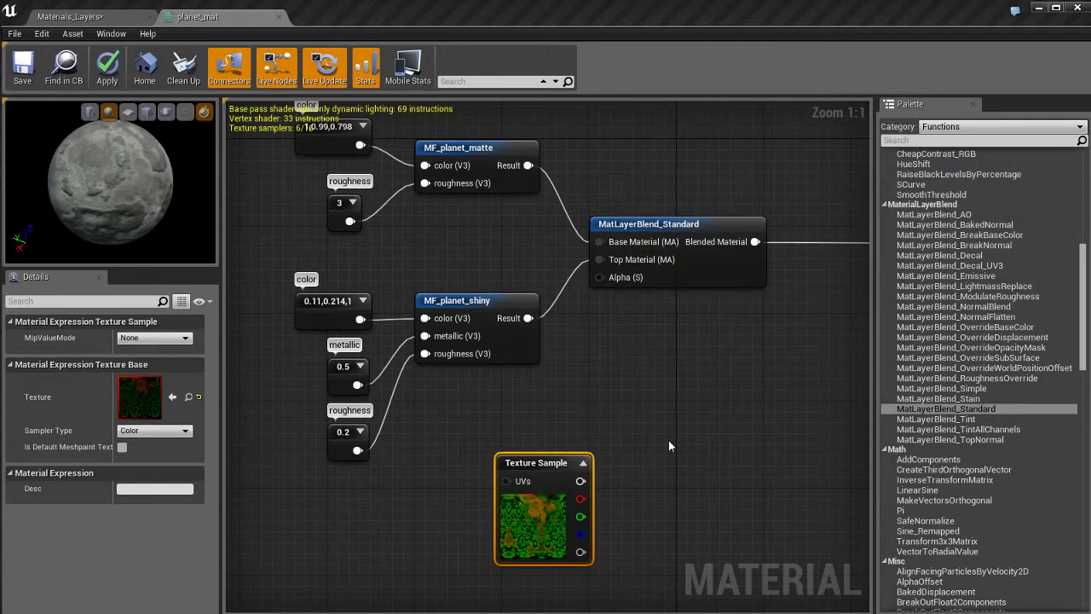
Open the planet_curvature texture from its Texture Sample and view only its red channel
{"action": "double_click", "coordinate": [141, 400]}
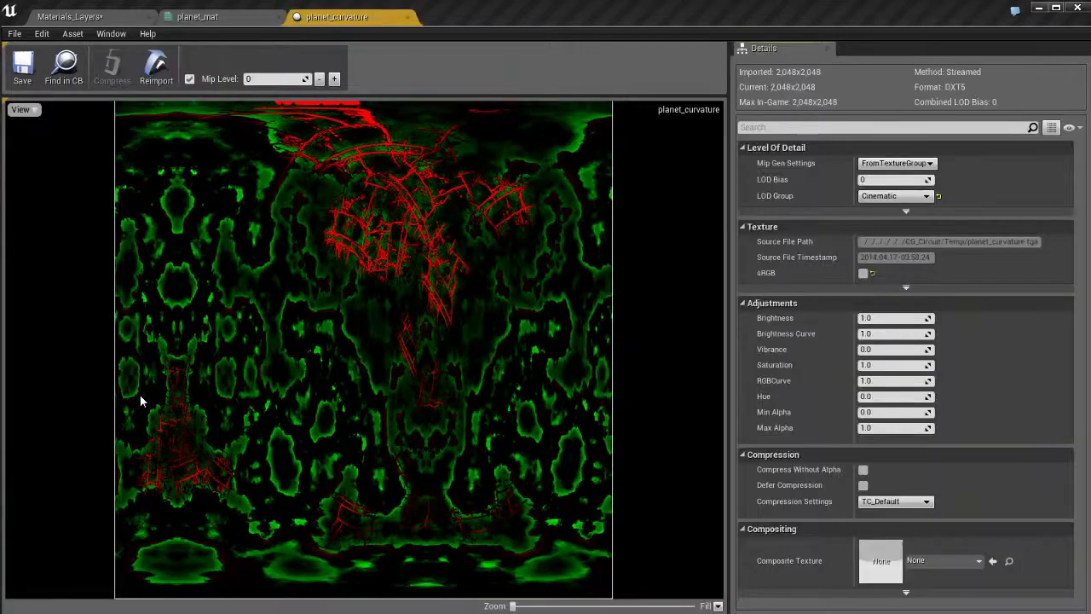
{"action": "left_click", "coordinate": [25, 111]}
{"action": "left_click", "coordinate": [37, 136]}
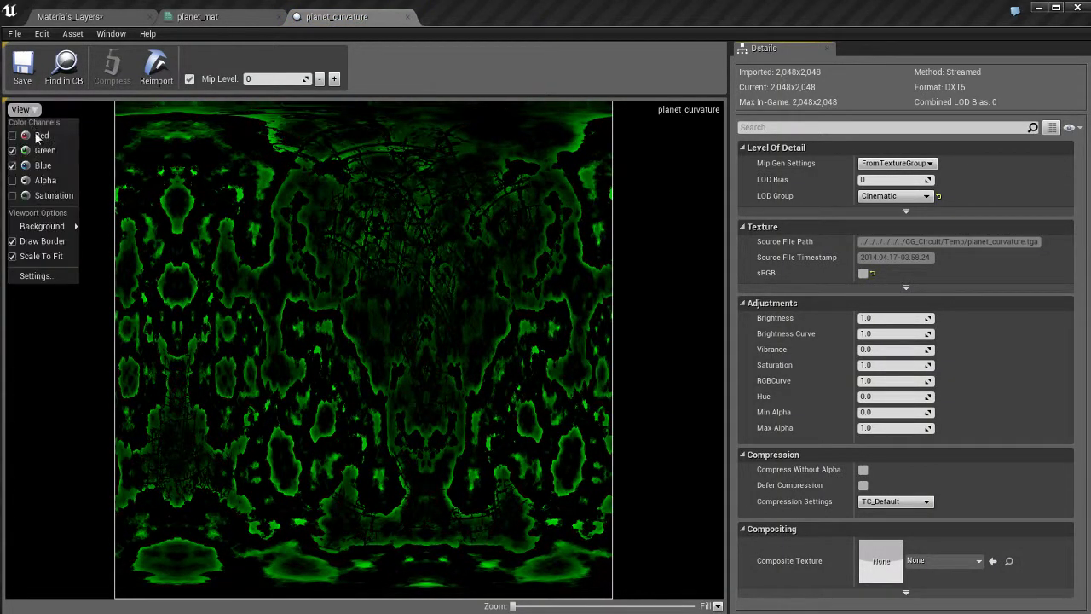
{"action": "left_click", "coordinate": [36, 152]}
{"action": "left_click", "coordinate": [32, 113]}
{"action": "left_click", "coordinate": [37, 167]}
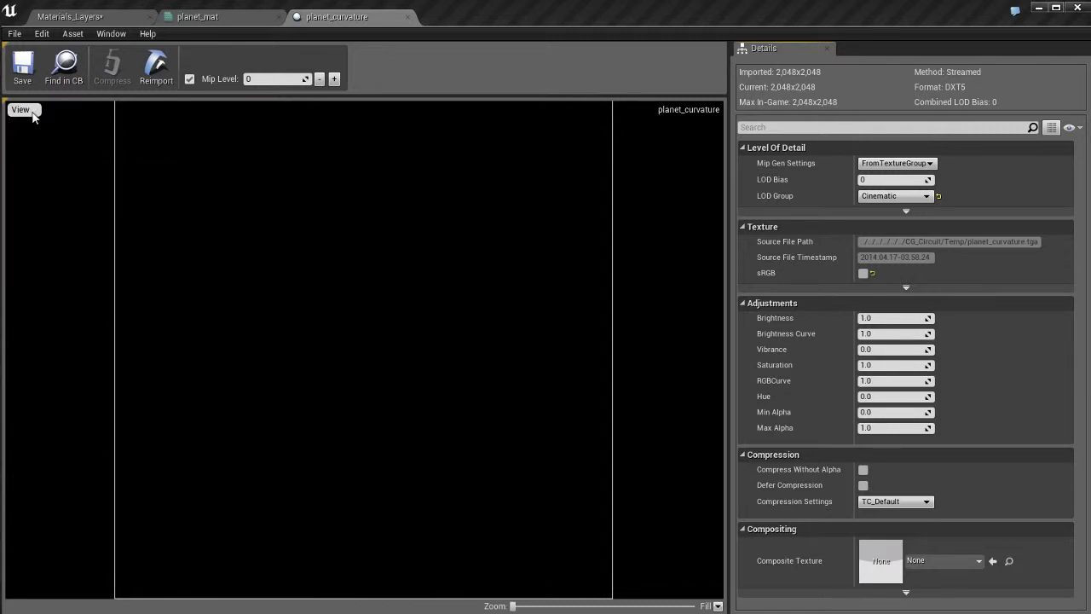
{"action": "left_click", "coordinate": [26, 112]}
{"action": "left_click", "coordinate": [38, 138]}
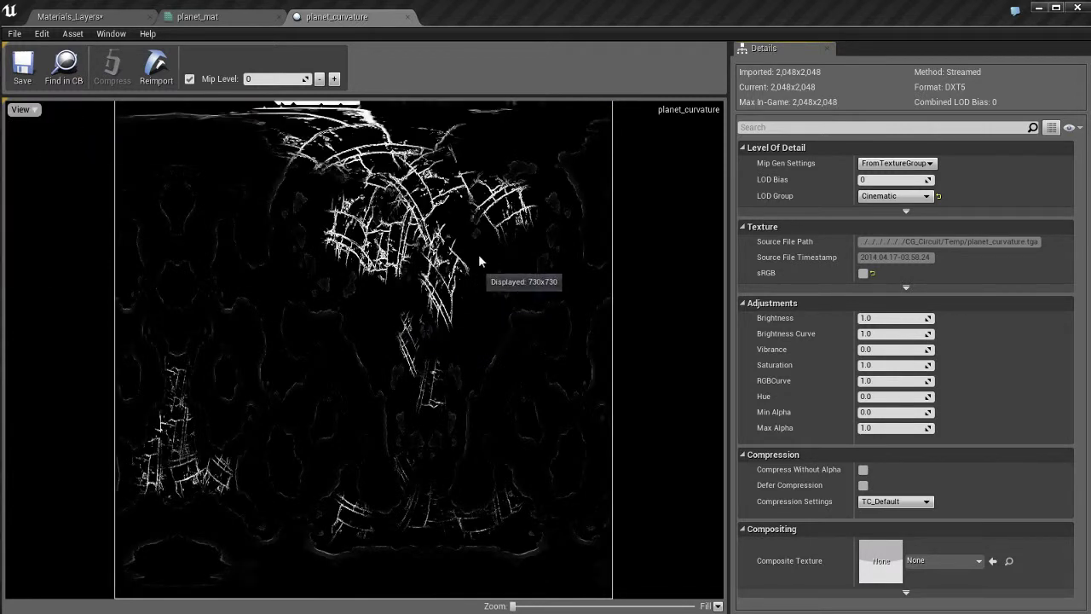
View only the green channel of planet_curvature, and display the red channel together with it again
{"action": "left_click", "coordinate": [23, 109]}
{"action": "left_click", "coordinate": [31, 111]}
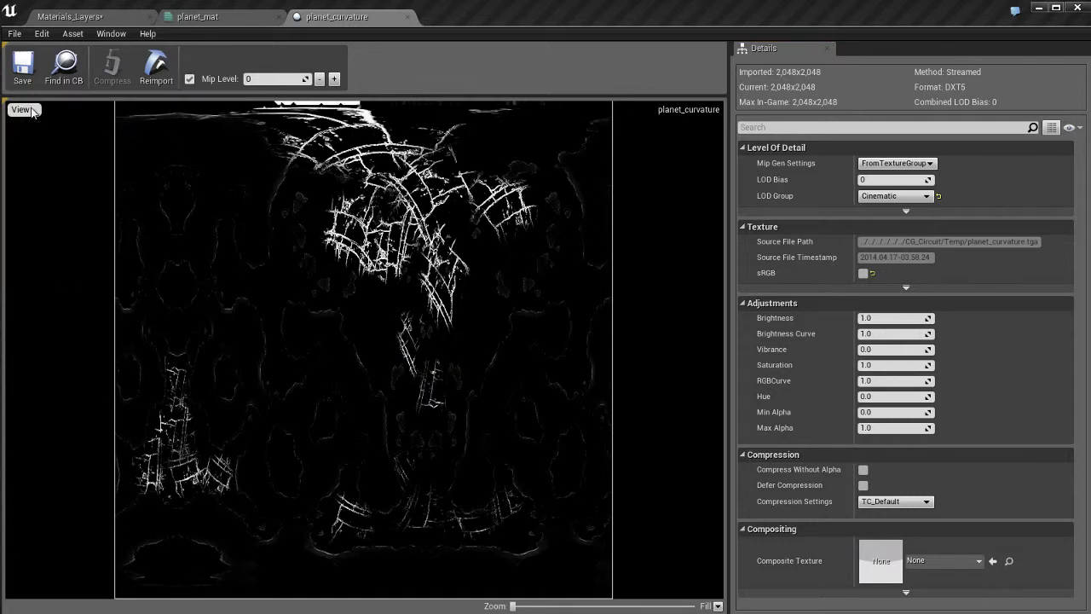
{"action": "left_click", "coordinate": [26, 110]}
{"action": "left_click", "coordinate": [40, 136]}
{"action": "left_click", "coordinate": [23, 109]}
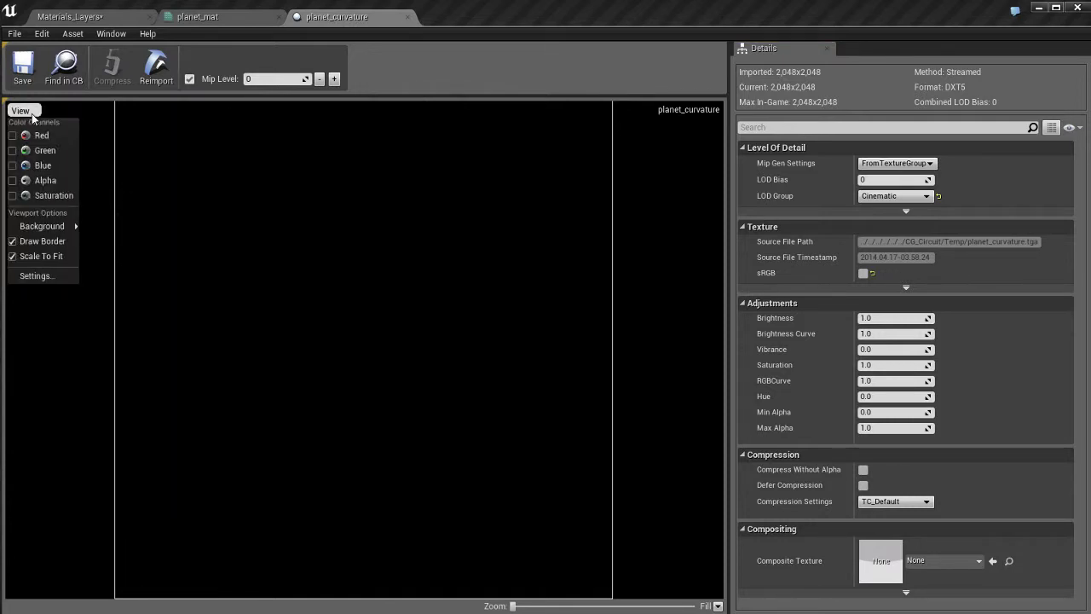
{"action": "left_click", "coordinate": [42, 152]}
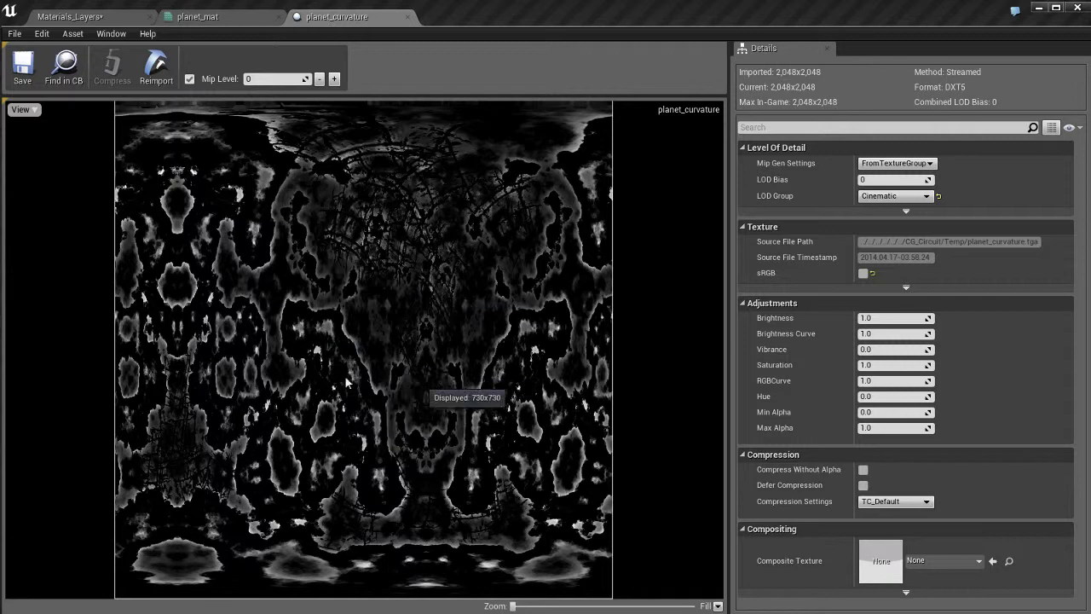
{"action": "left_click", "coordinate": [22, 109]}
{"action": "left_click", "coordinate": [36, 136]}
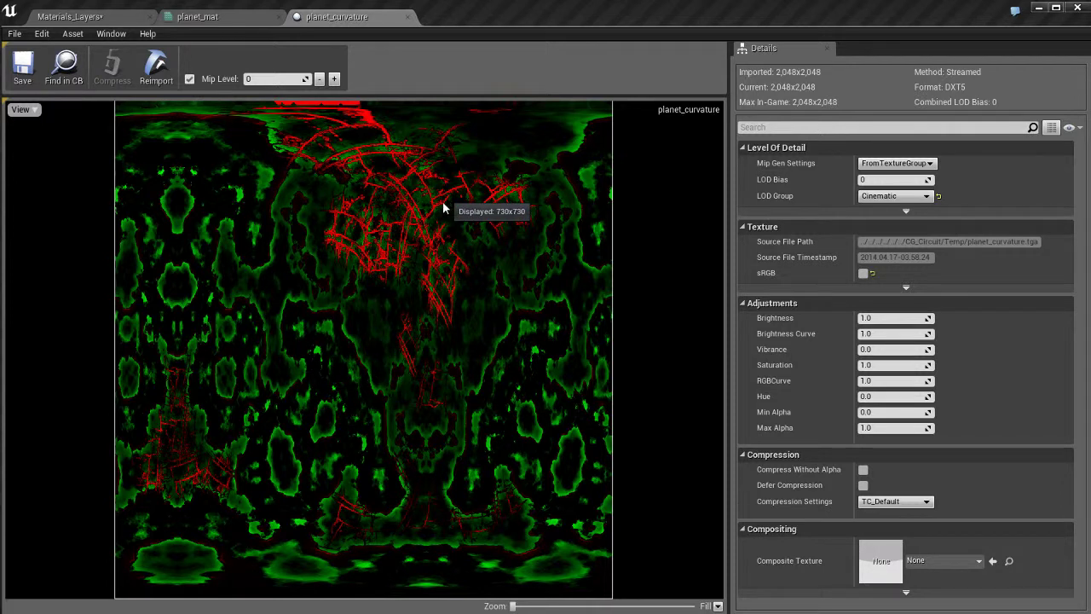
Close the planet_curvature texture and move its Texture Sample node to line up beneath MF_planet_shiny
{"action": "middle_click", "coordinate": [372, 17]}
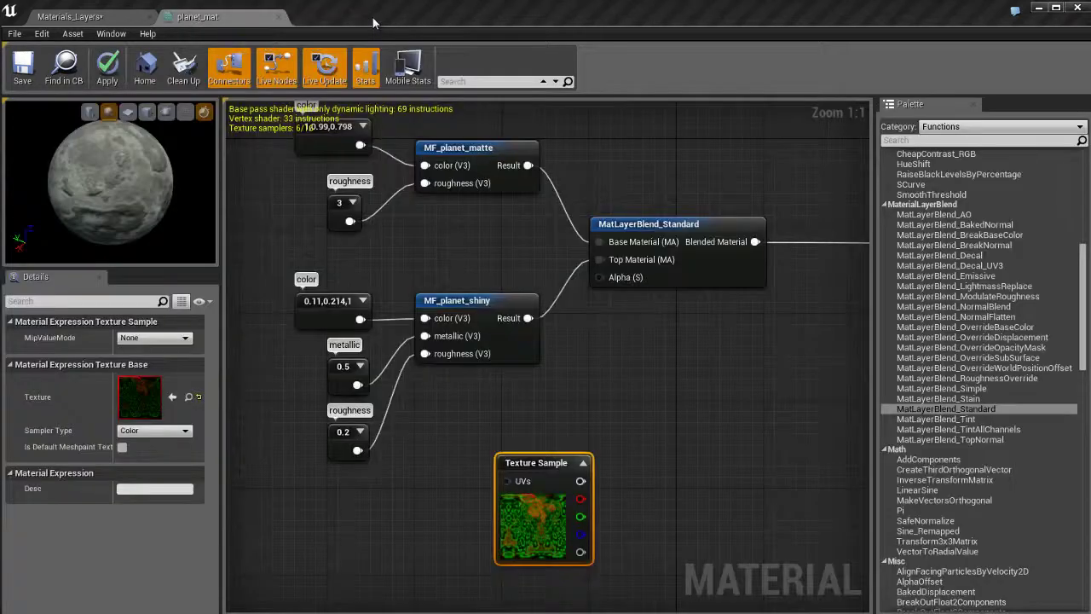
{"action": "left_click", "coordinate": [623, 443]}
{"action": "left_click", "coordinate": [541, 464]}
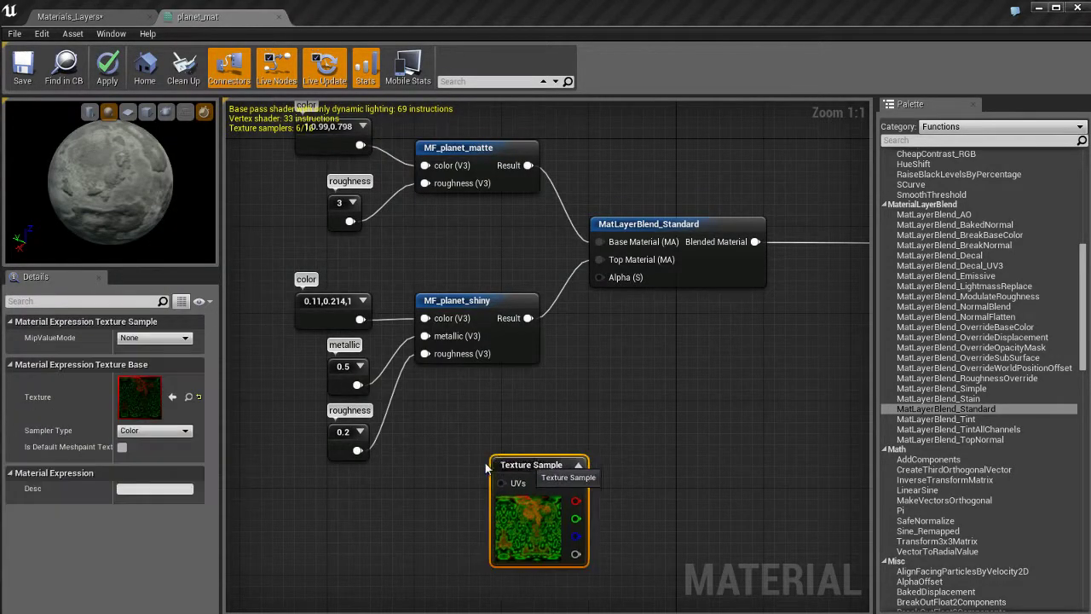
{"action": "left_click_drag", "start_coordinate": [541, 464], "coordinate": [492, 464]}
{"action": "left_click", "coordinate": [646, 506]}
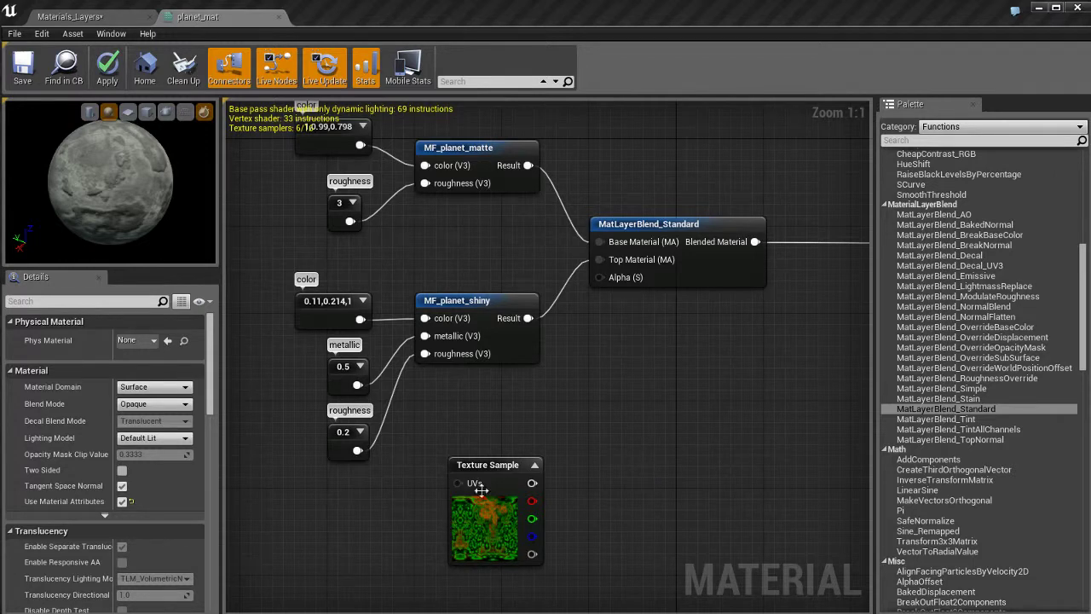
{"action": "left_click_drag", "start_coordinate": [500, 464], "coordinate": [464, 464]}
{"action": "left_click", "coordinate": [635, 491]}
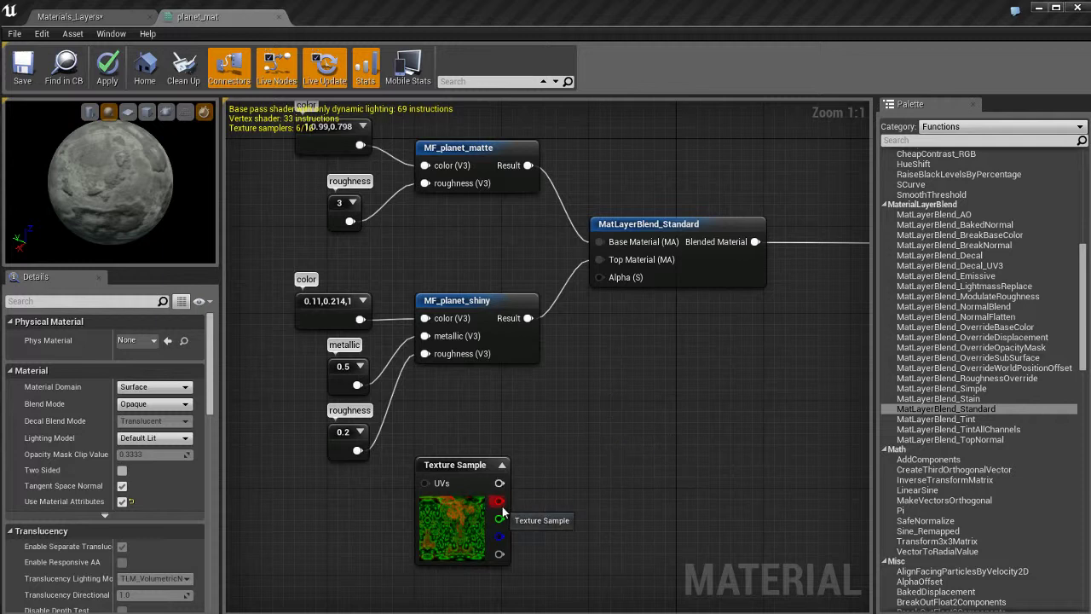
Connect the planet_curvature sample's red channel to the Alpha input of MatLayerBlend_Standard and apply the material
{"action": "left_click_drag", "start_coordinate": [499, 503], "coordinate": [627, 278]}
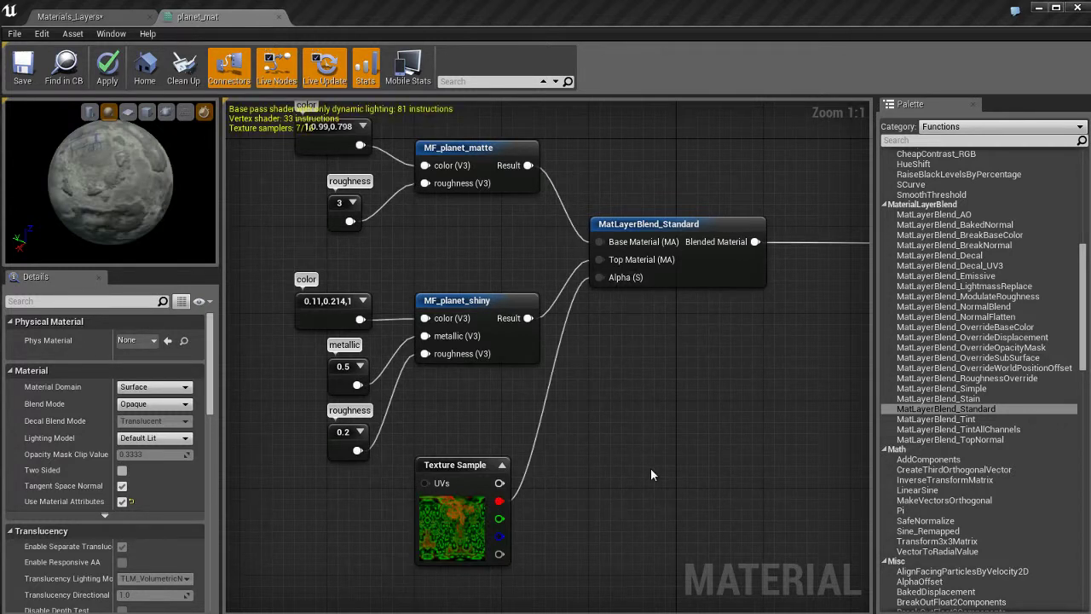
{"action": "left_click", "coordinate": [106, 68]}
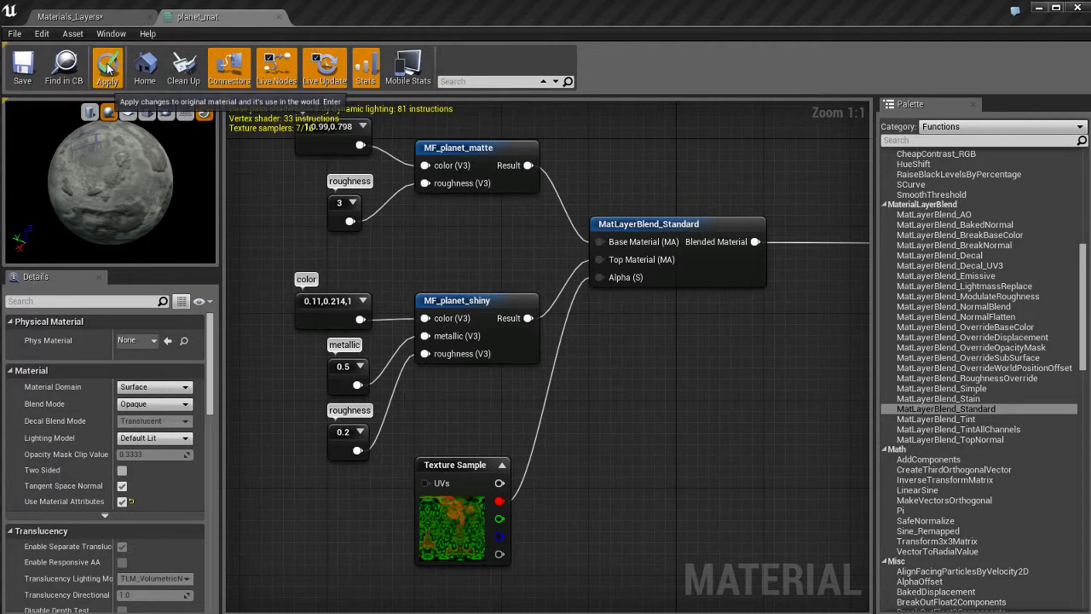
Examine the red-channel blend on the planet in the Materials_Layers level up close and from another angle
{"action": "left_click", "coordinate": [133, 11]}
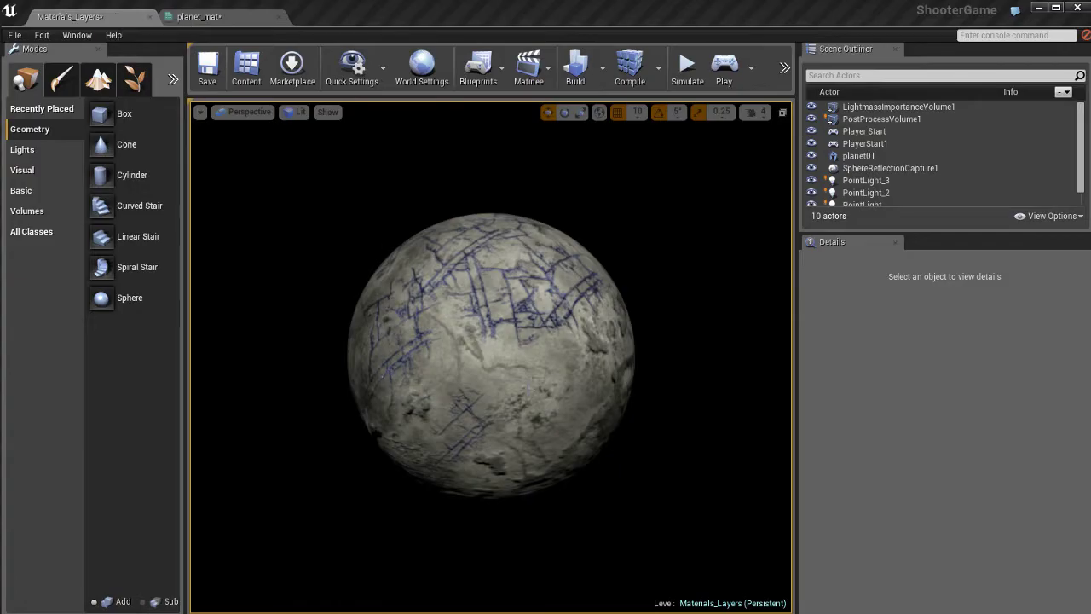
{"action": "scroll", "coordinate": [546, 378], "scroll_direction": "up", "scroll_amount": 6}
{"action": "scroll", "coordinate": [550, 379], "scroll_direction": "down", "scroll_amount": 3}
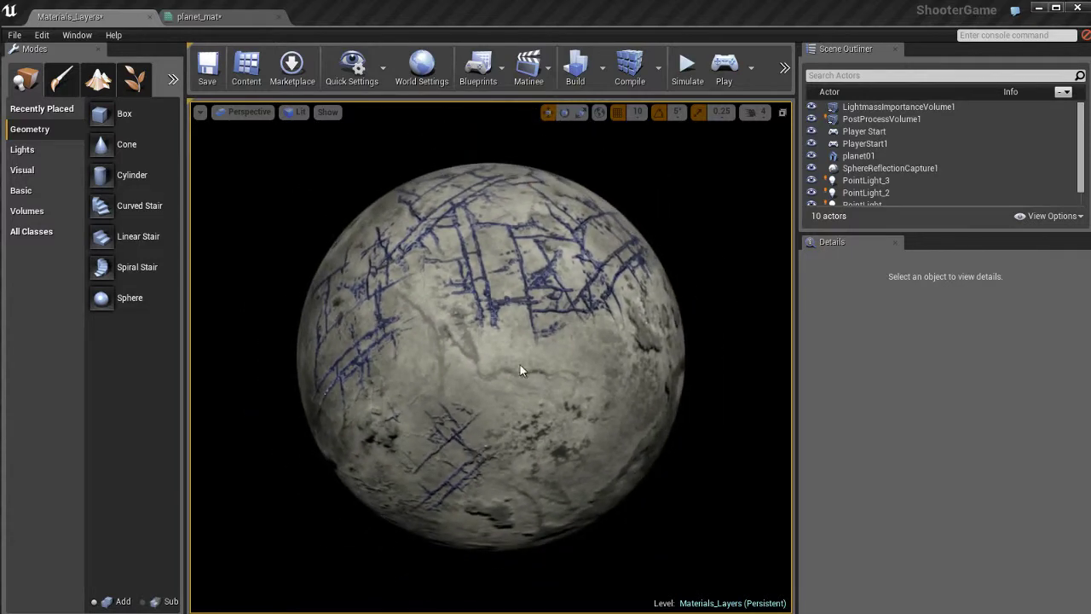
{"action": "left_click_drag", "start_coordinate": [519, 367], "coordinate": [537, 354], "text": "alt"}
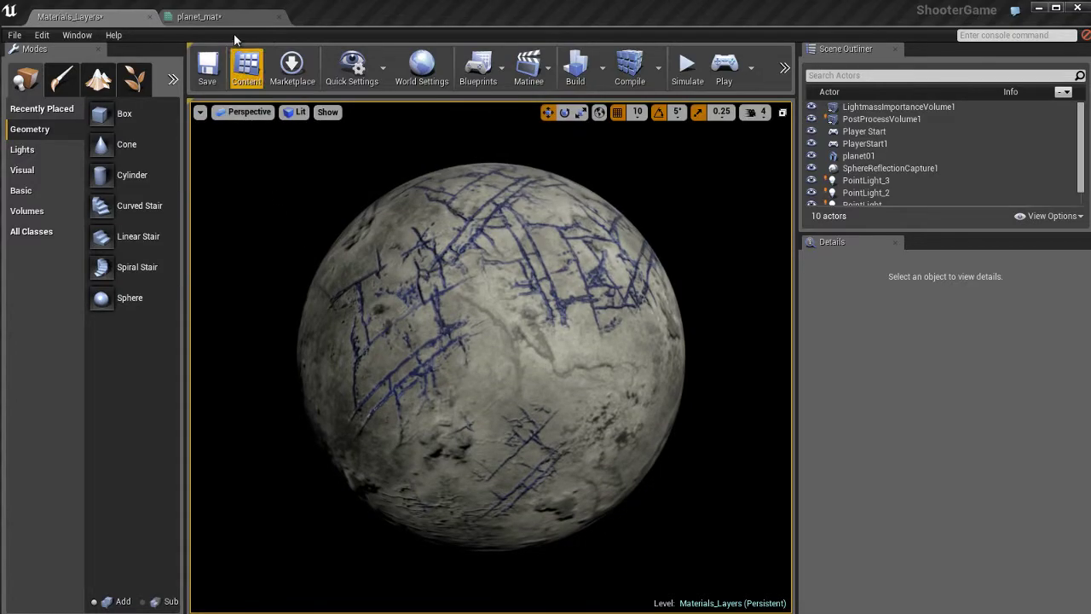
Return to the planet_mat graph and move the planet_curvature Texture Sample away from the blend node to make room between them
{"action": "left_click", "coordinate": [239, 16]}
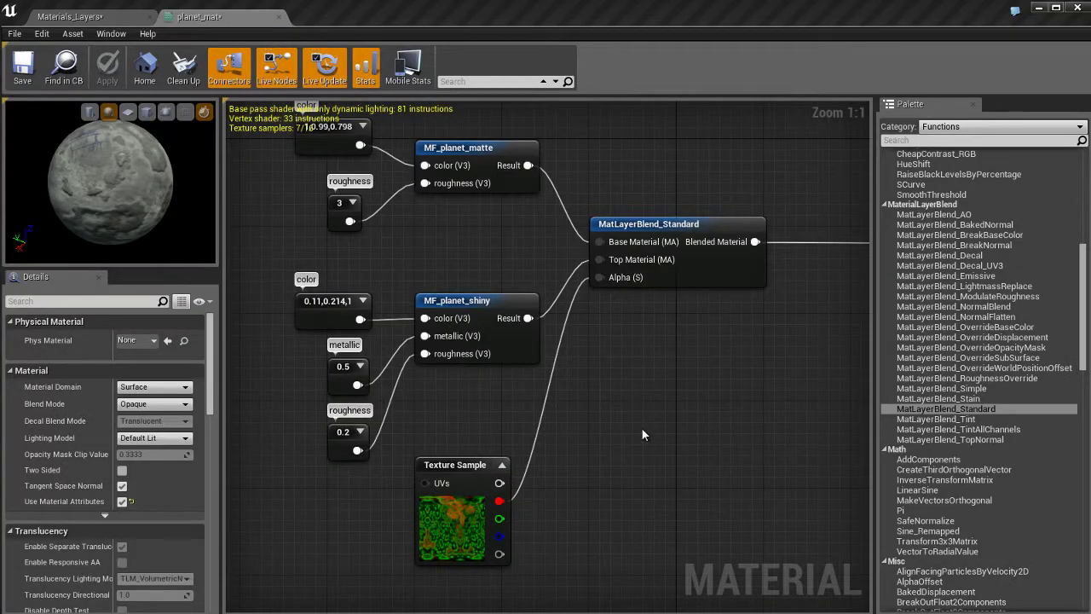
{"action": "right_click_drag", "start_coordinate": [642, 434], "coordinate": [673, 443]}
{"action": "left_click", "coordinate": [499, 528]}
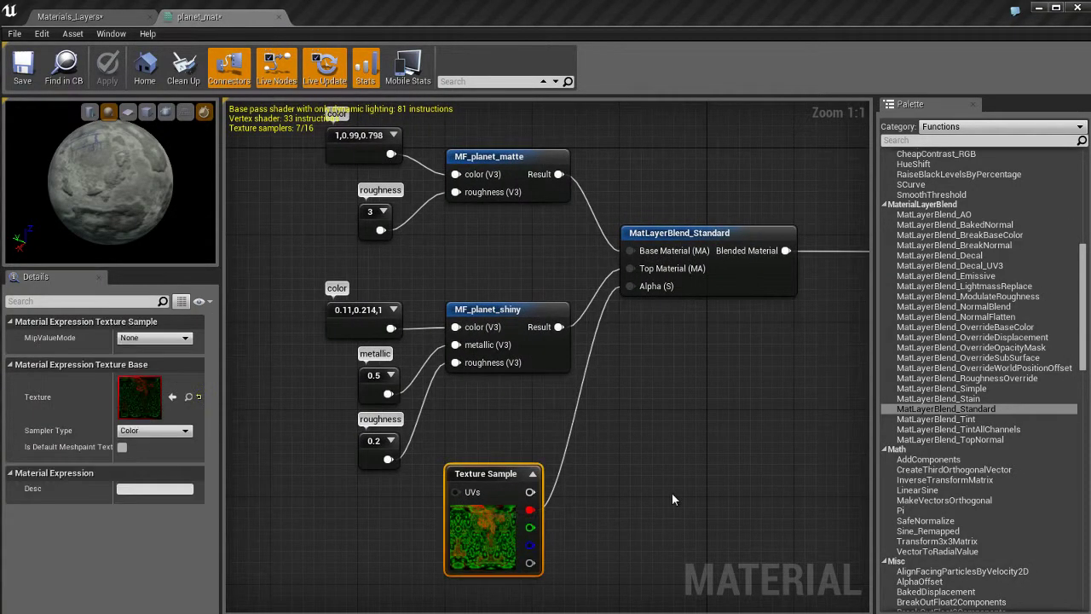
{"action": "right_click_drag", "start_coordinate": [671, 493], "coordinate": [625, 473]}
{"action": "left_click", "coordinate": [625, 473]}
{"action": "left_click_drag", "start_coordinate": [452, 464], "coordinate": [384, 485]}
{"action": "left_click", "coordinate": [519, 525]}
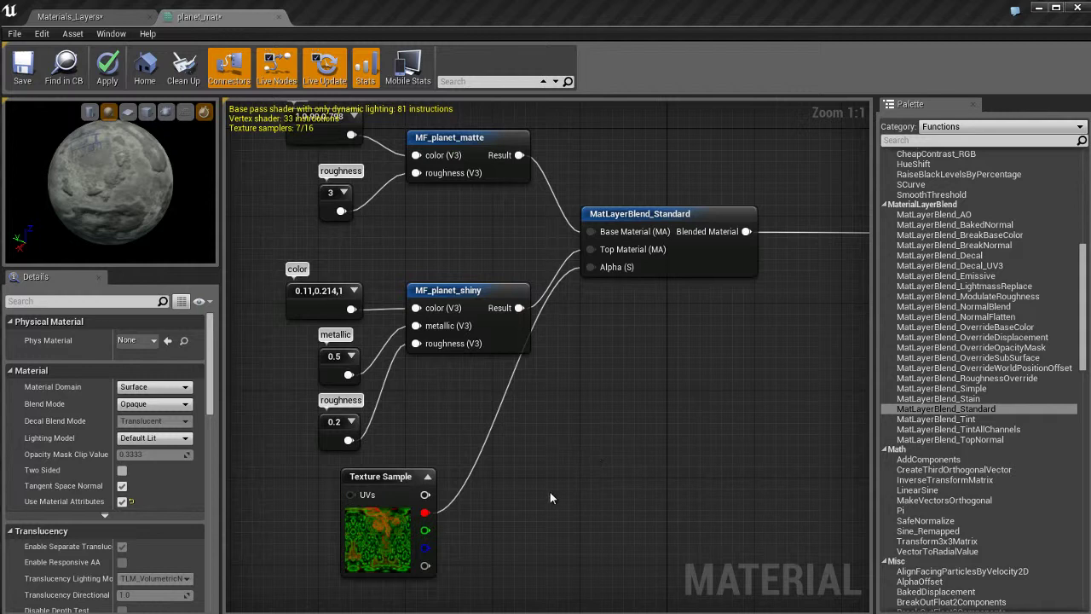
Add a ComponentMask node fed by the Texture Sample's red output and restrict it to the R channel
{"action": "left_click_drag", "start_coordinate": [425, 512], "coordinate": [577, 449]}
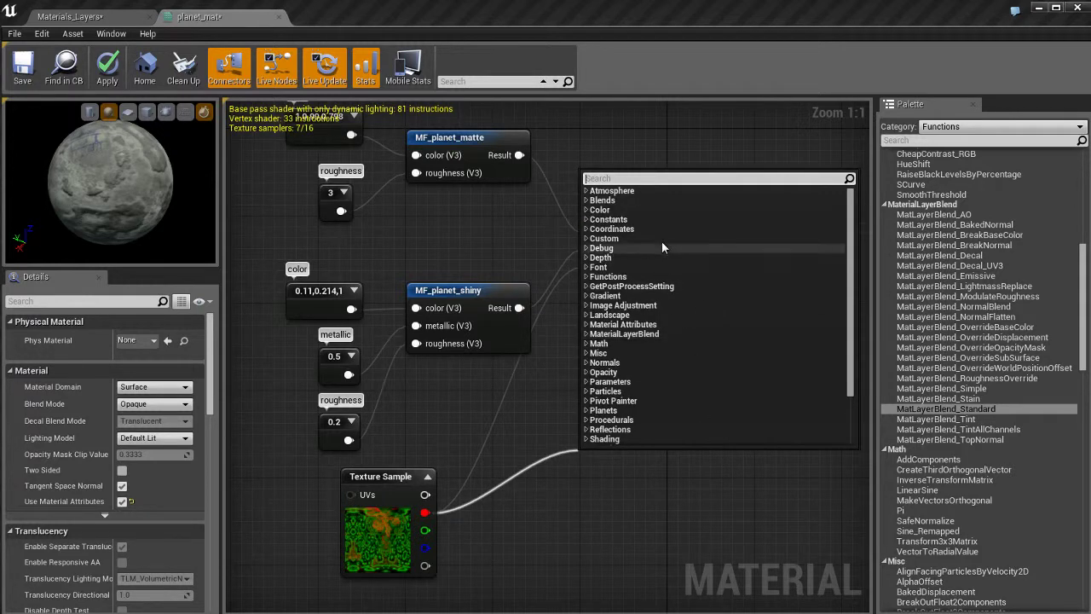
{"action": "type", "text": "mask"}
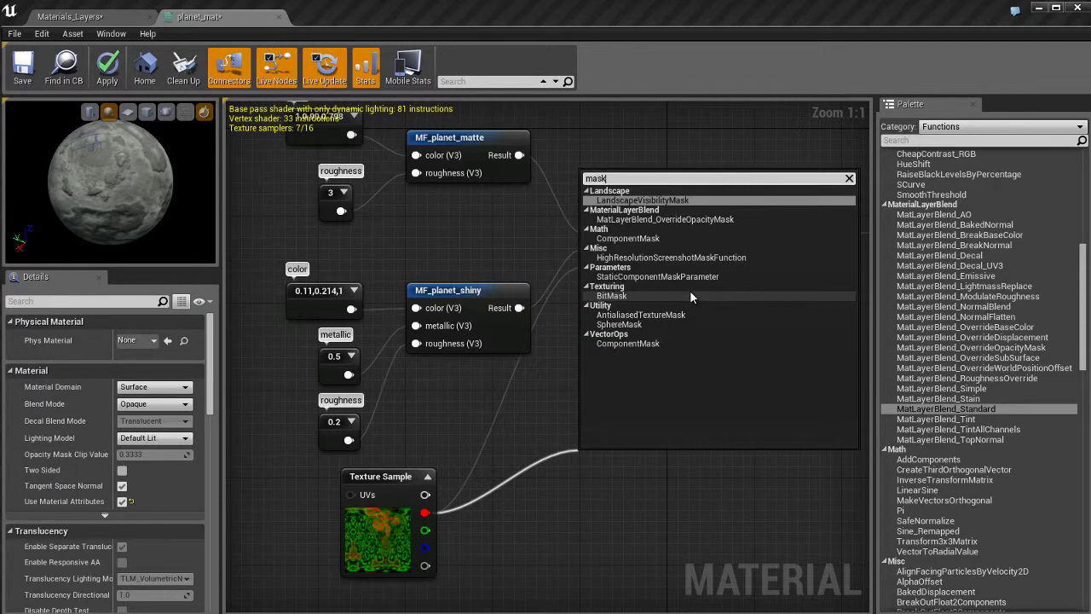
{"action": "key", "text": "Down"}
{"action": "key", "text": "Down"}
{"action": "key", "text": "Down"}
{"action": "key", "text": "Up"}
{"action": "key", "text": "Return"}
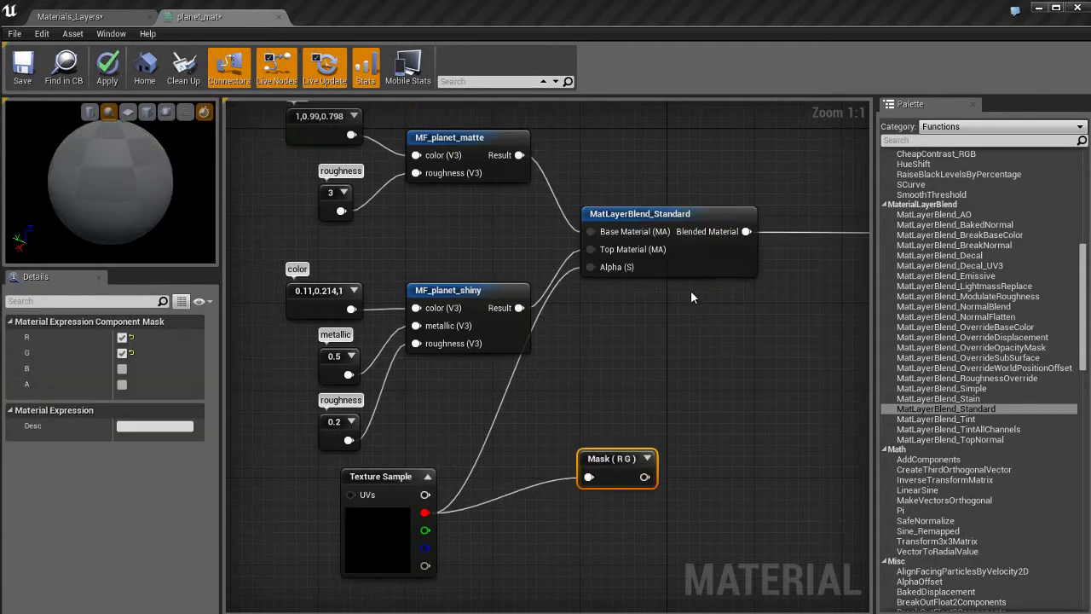
{"action": "left_click_drag", "start_coordinate": [617, 468], "coordinate": [575, 452]}
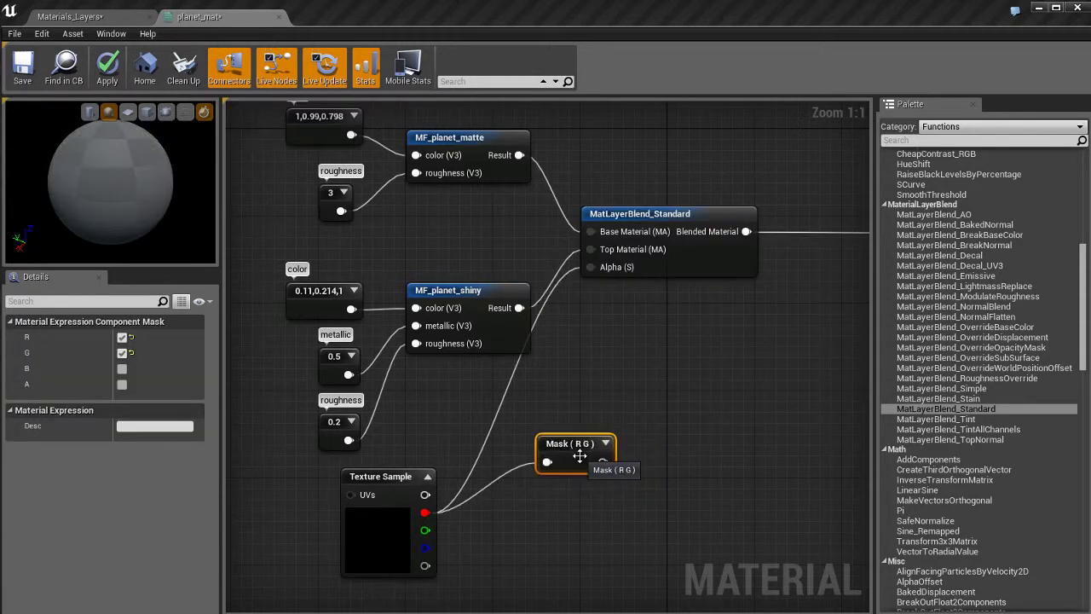
{"action": "left_click", "coordinate": [122, 352]}
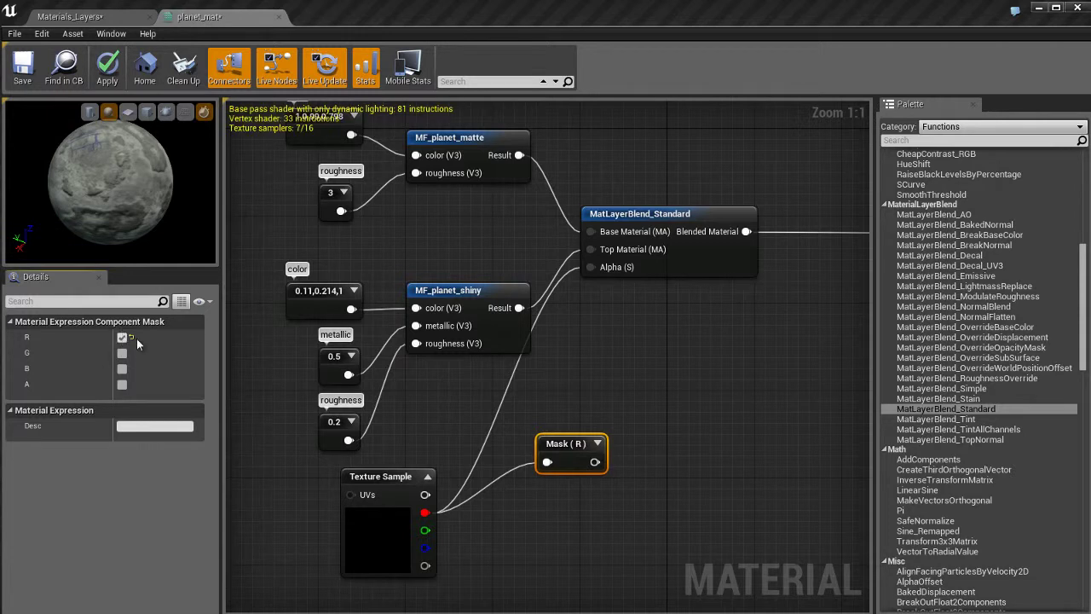
Expand the red Mask node's thumbnail and preview the node on the sphere in an enlarged preview viewport
{"action": "left_click", "coordinate": [597, 443]}
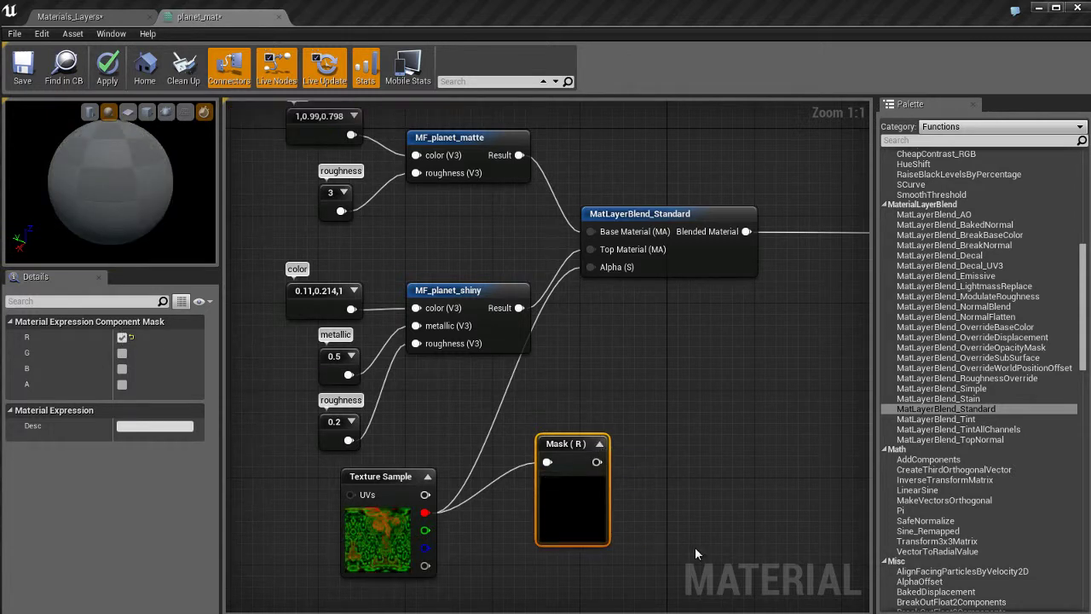
{"action": "right_click", "coordinate": [576, 447]}
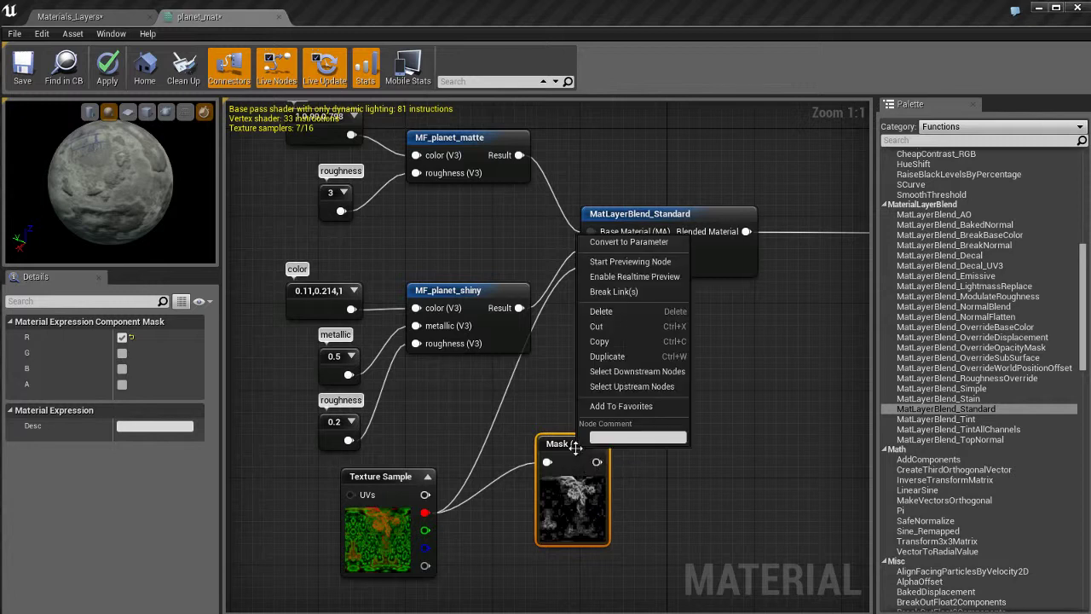
{"action": "left_click", "coordinate": [634, 263]}
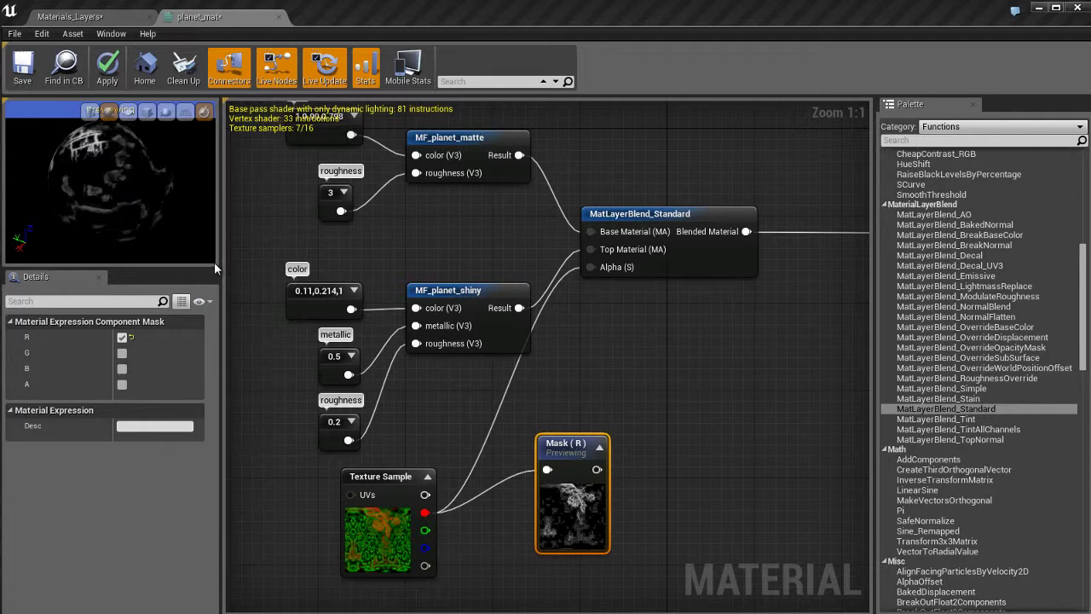
{"action": "left_click_drag", "start_coordinate": [171, 265], "coordinate": [555, 336]}
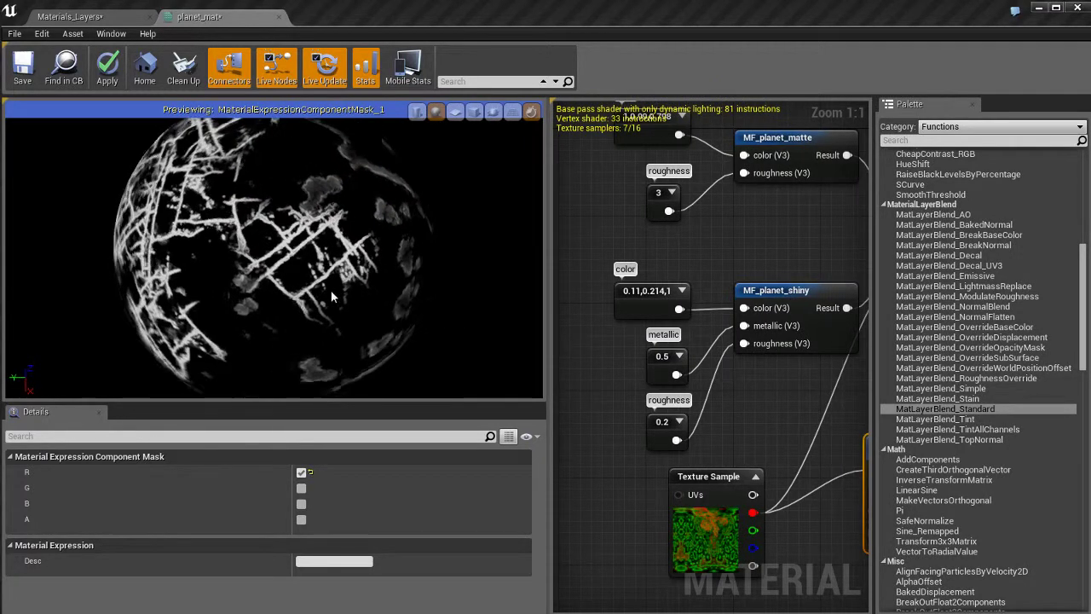
Rotate the previewed red mask and compare its pattern with the planet in the level
{"action": "left_click_drag", "start_coordinate": [332, 296], "coordinate": [209, 254]}
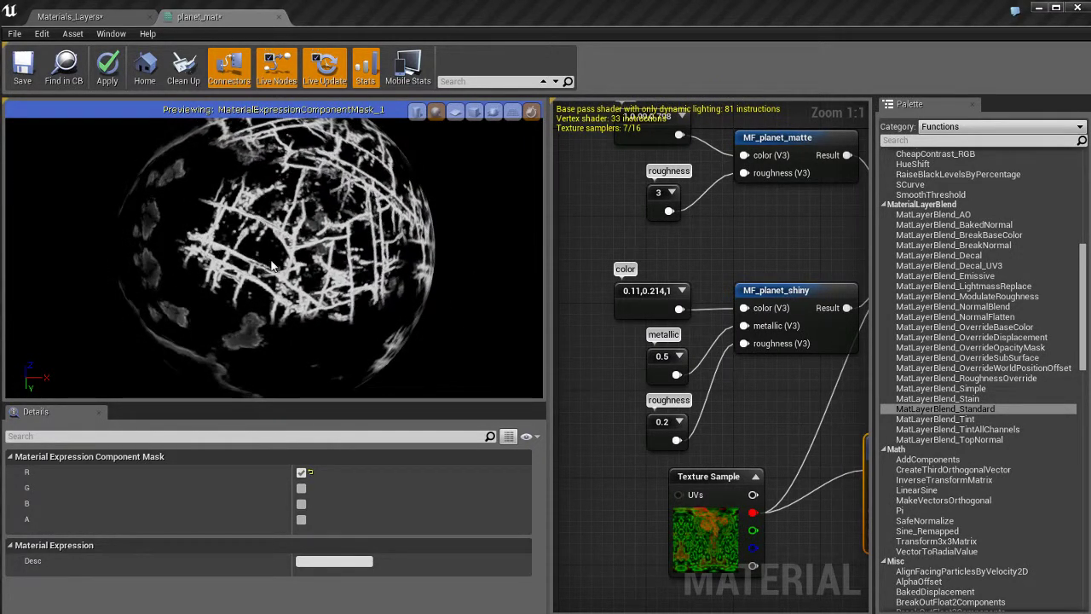
{"action": "left_click", "coordinate": [94, 17]}
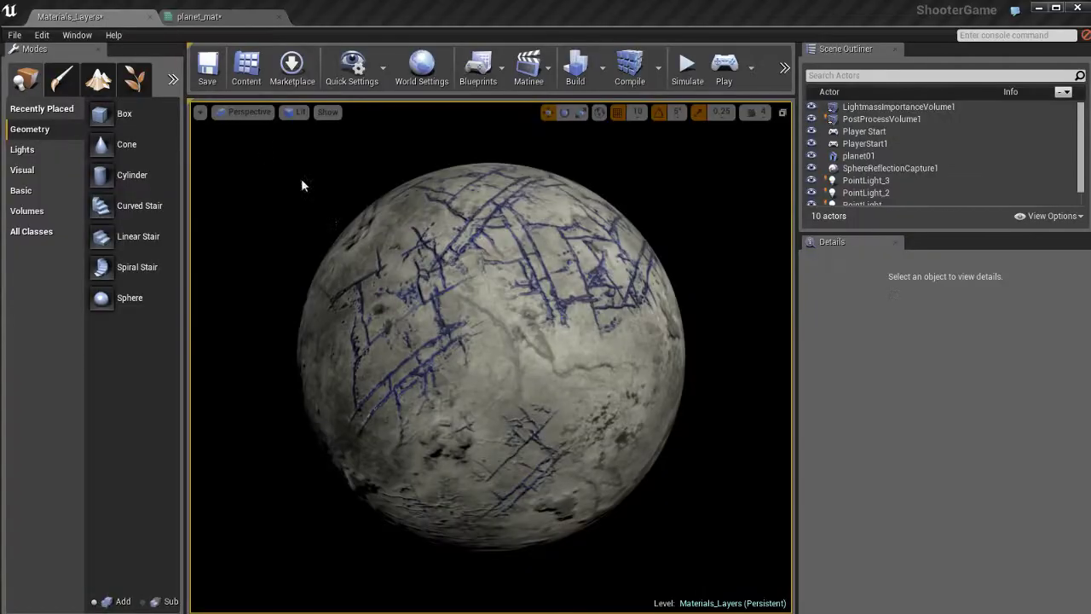
{"action": "left_click", "coordinate": [223, 20]}
{"action": "left_click_drag", "start_coordinate": [303, 281], "coordinate": [241, 290]}
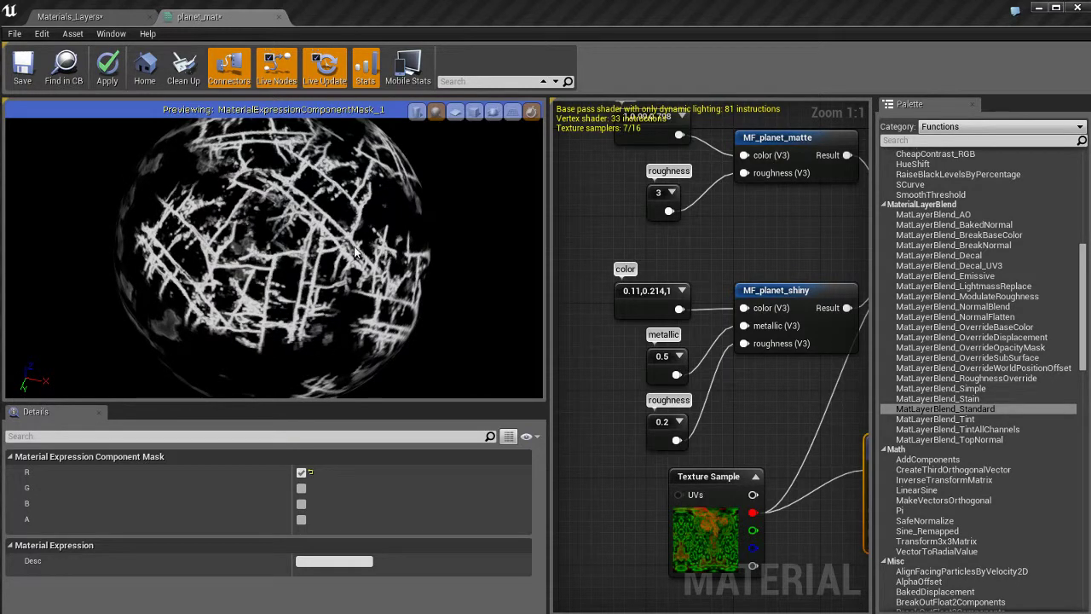
Expand the color swatch of MF_planet_shiny's blue color constant and move the node clear of its neighbours
{"action": "right_click_drag", "start_coordinate": [729, 228], "coordinate": [766, 262]}
{"action": "left_click", "coordinate": [684, 298]}
{"action": "left_click", "coordinate": [629, 305]}
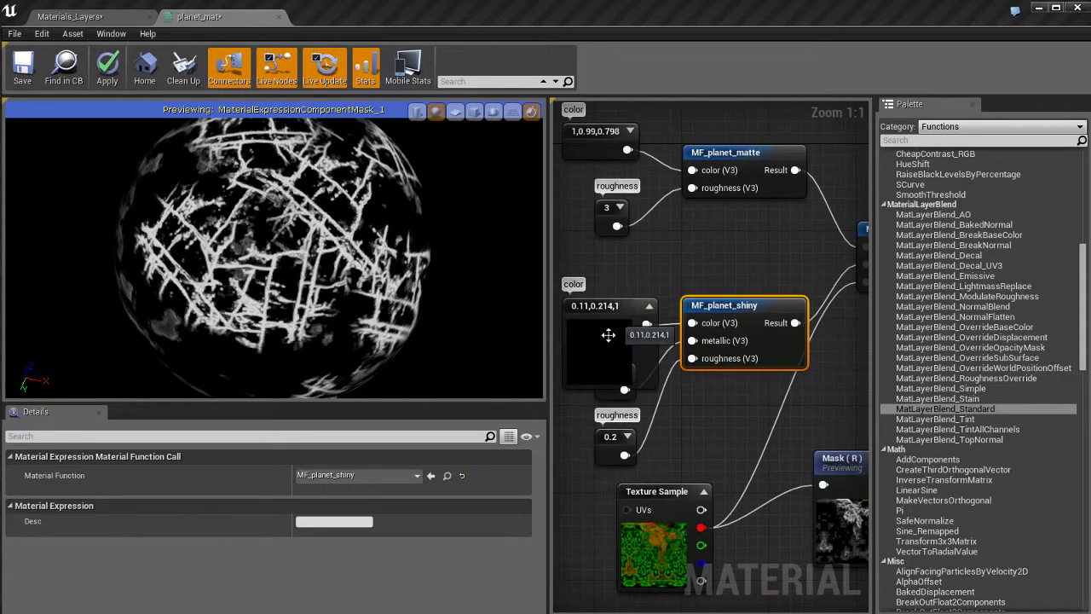
{"action": "right_click_drag", "start_coordinate": [616, 323], "coordinate": [660, 285]}
{"action": "left_click_drag", "start_coordinate": [661, 286], "coordinate": [617, 243]}
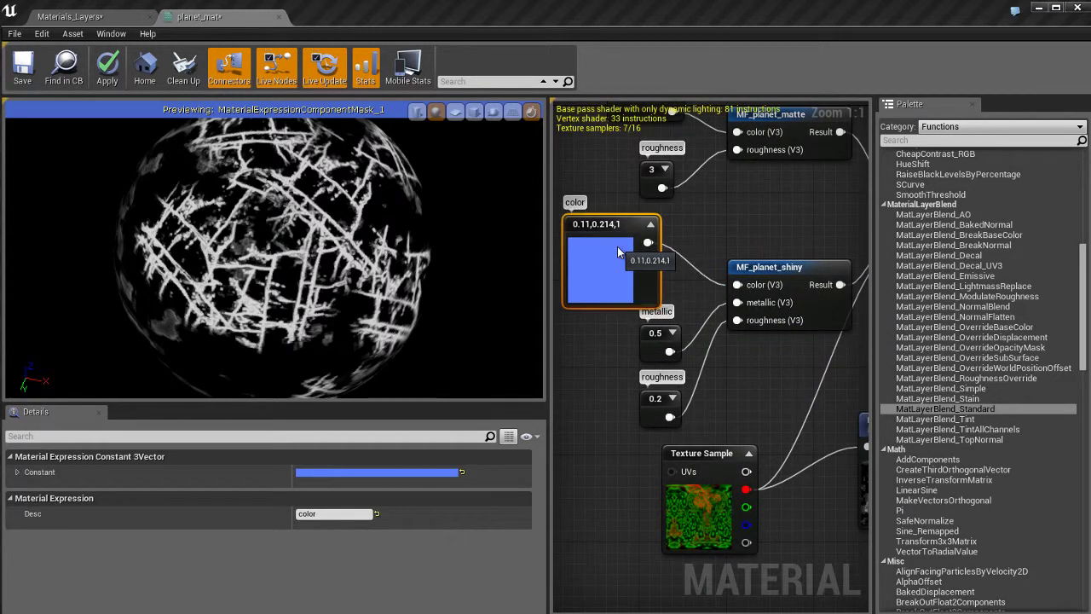
{"action": "right_click_drag", "start_coordinate": [616, 271], "coordinate": [602, 283]}
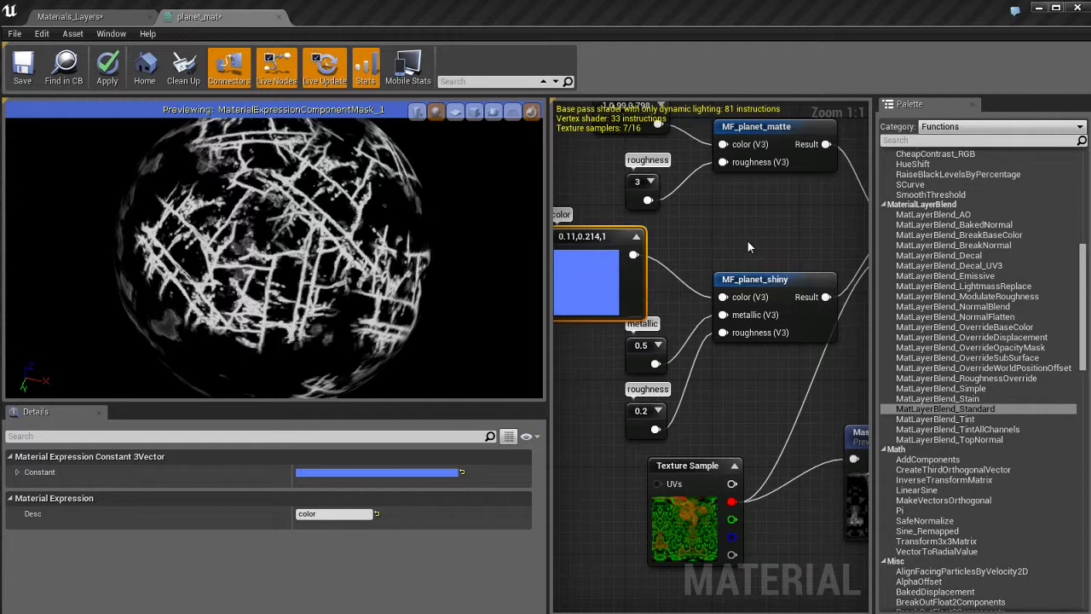
Examine how MF_planet_shiny feeds MatLayerBlend_Standard, and compare the red mask preview with the planet in the level from several angles
{"action": "right_click_drag", "start_coordinate": [746, 240], "coordinate": [604, 274]}
{"action": "left_click", "coordinate": [631, 314]}
{"action": "right_click_drag", "start_coordinate": [765, 319], "coordinate": [725, 306]}
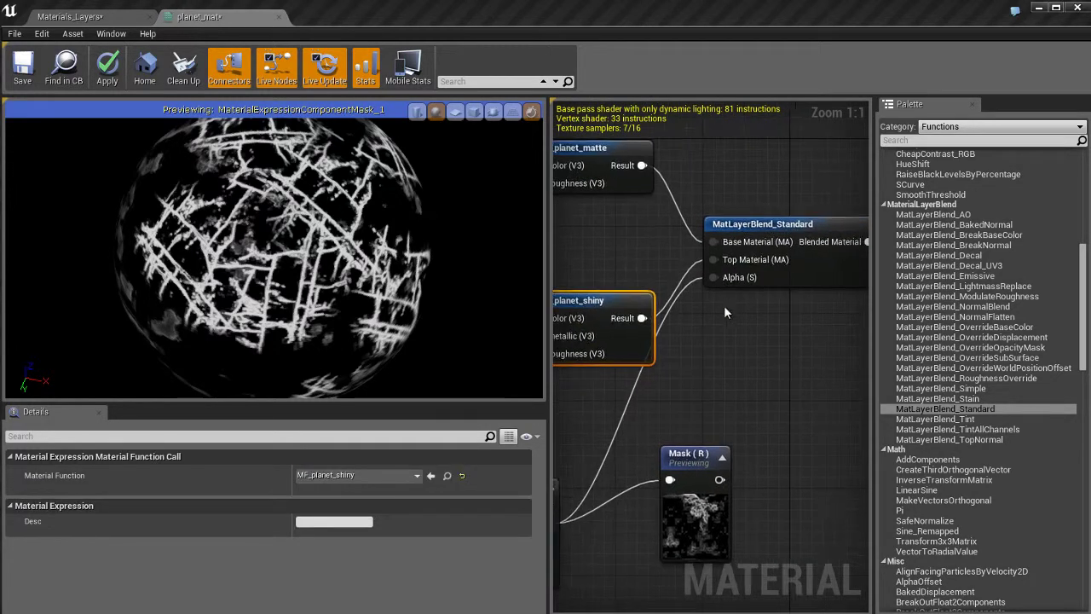
{"action": "right_click_drag", "start_coordinate": [748, 385], "coordinate": [763, 364]}
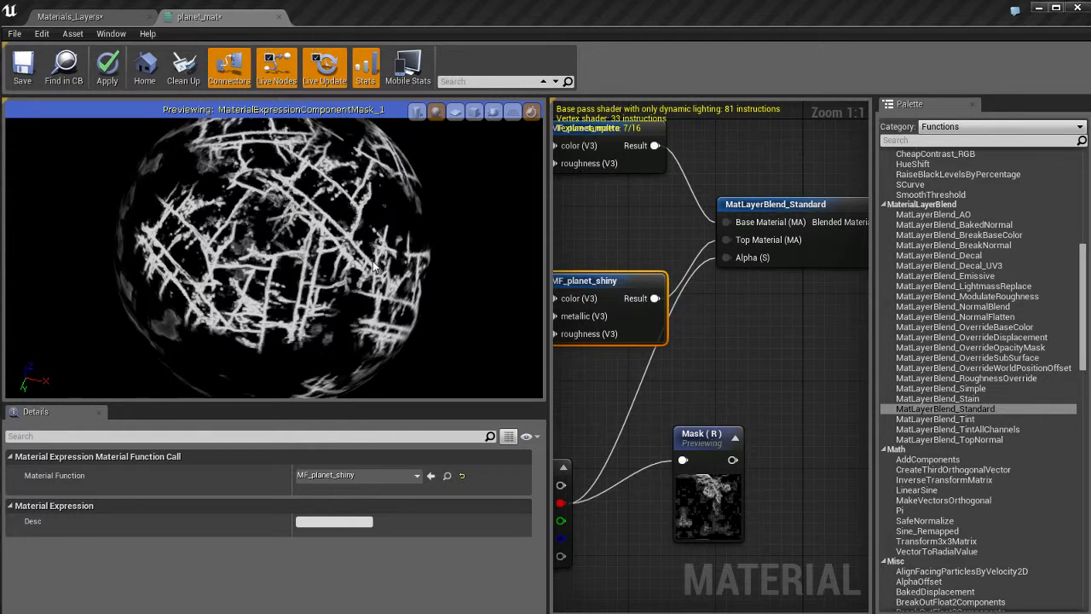
{"action": "left_click", "coordinate": [120, 17]}
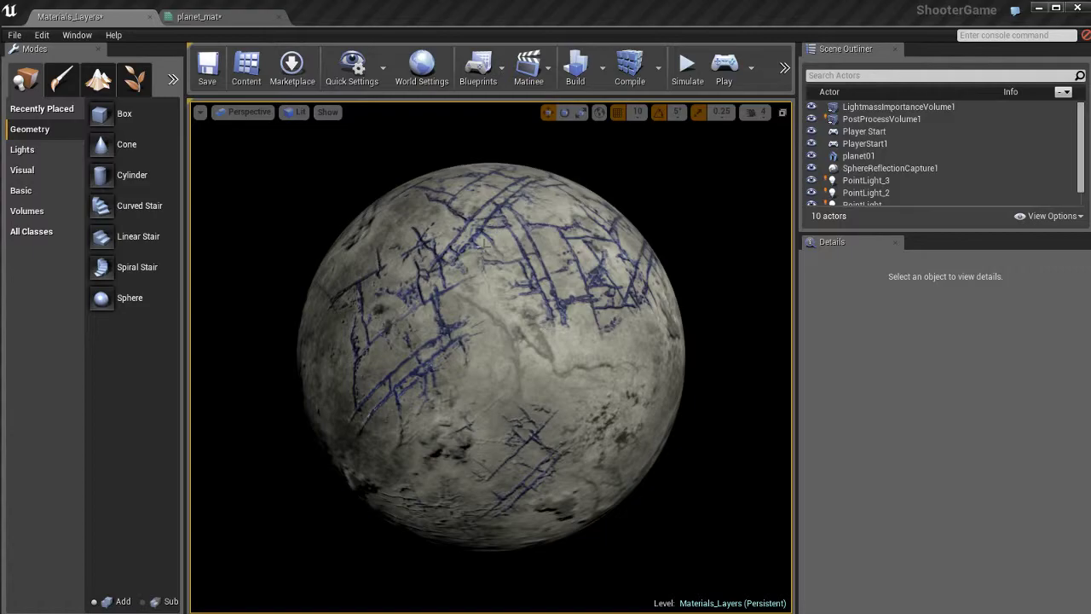
{"action": "left_click", "coordinate": [231, 17]}
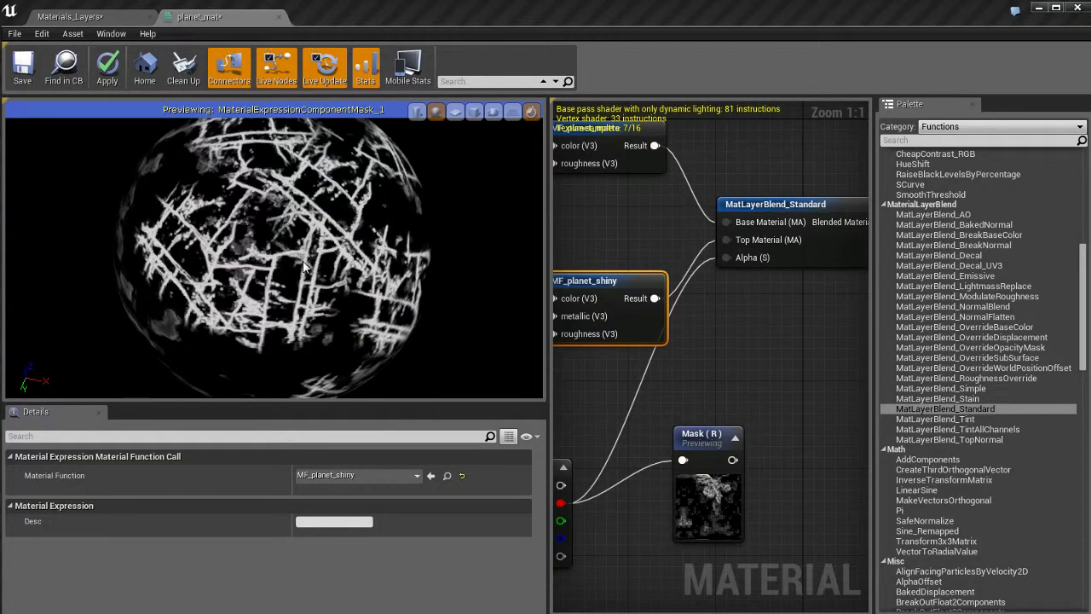
{"action": "left_click_drag", "start_coordinate": [334, 301], "coordinate": [309, 231]}
{"action": "left_click", "coordinate": [70, 16]}
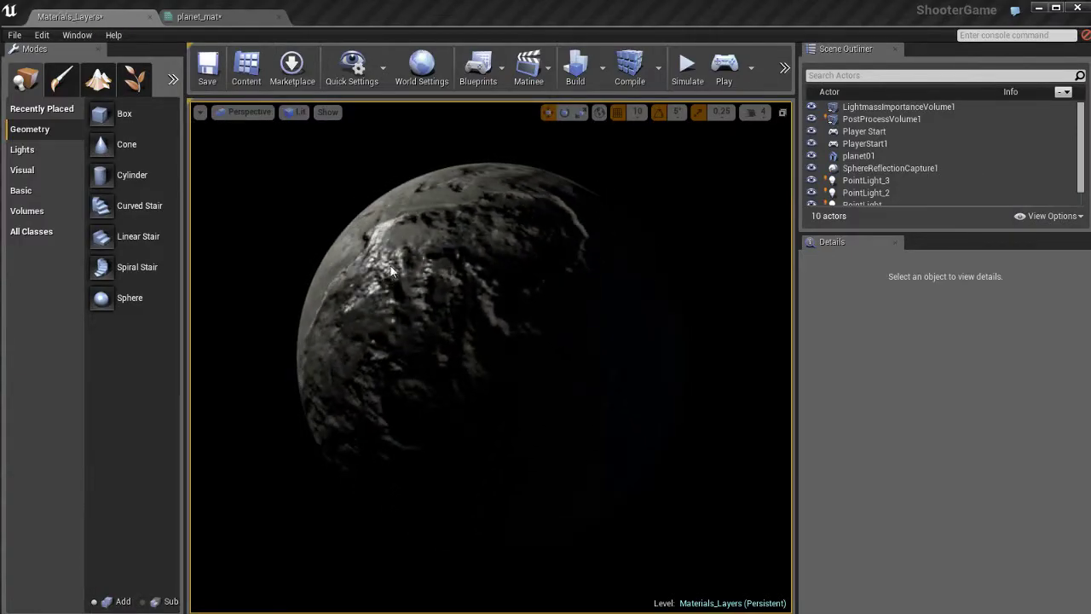
{"action": "left_click_drag", "start_coordinate": [448, 309], "coordinate": [523, 371], "text": "alt"}
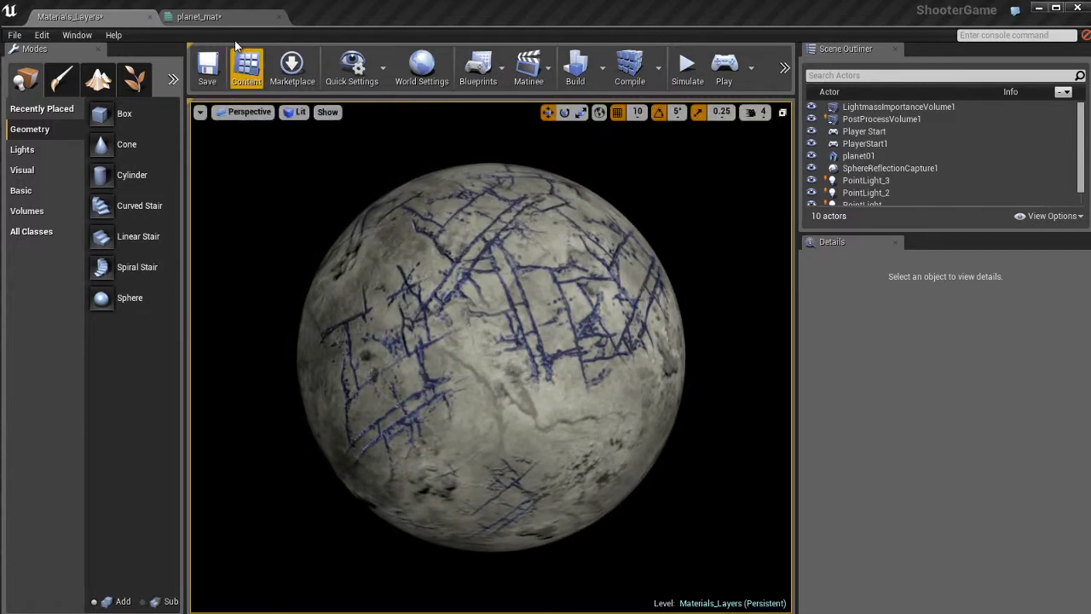
{"action": "left_click", "coordinate": [236, 19]}
{"action": "left_click_drag", "start_coordinate": [399, 286], "coordinate": [273, 213]}
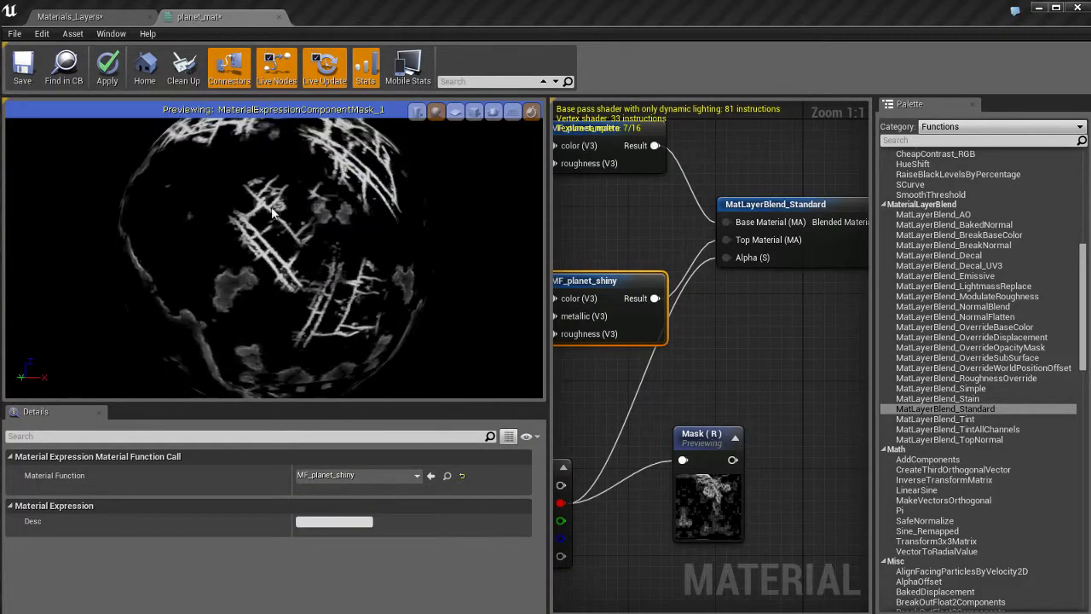
{"action": "left_click_drag", "start_coordinate": [375, 287], "coordinate": [321, 261]}
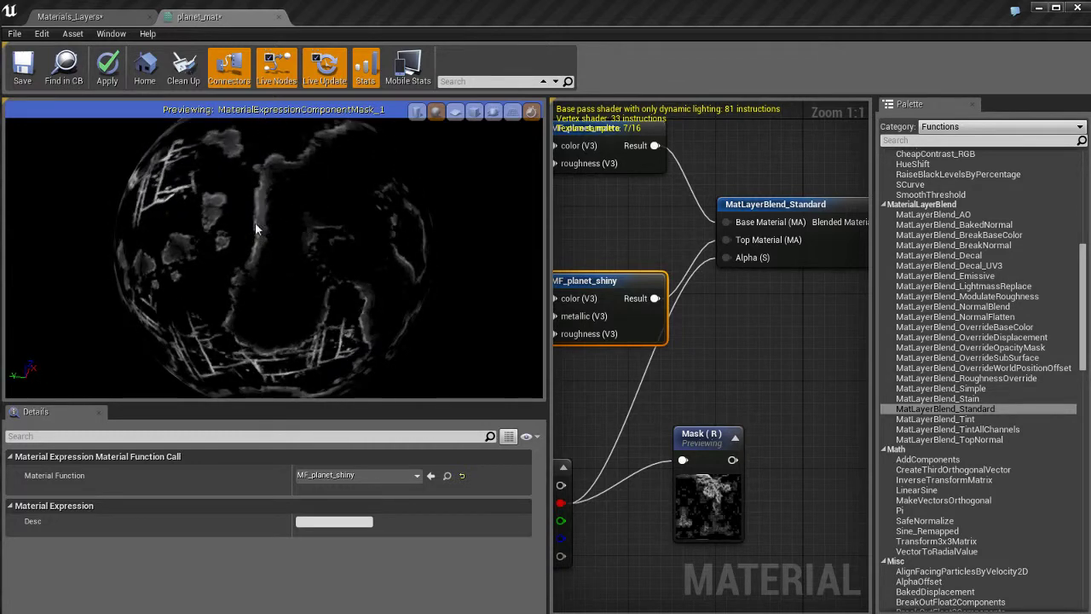
Switch the Mask node from the R channel to G and rotate the sphere to examine the previewed green mask
{"action": "mouse_move", "coordinate": [717, 376]}
{"action": "right_mouse_down"}
{"action": "mouse_move", "coordinate": [712, 356]}
{"action": "mouse_move", "coordinate": [698, 373]}
{"action": "right_mouse_up"}
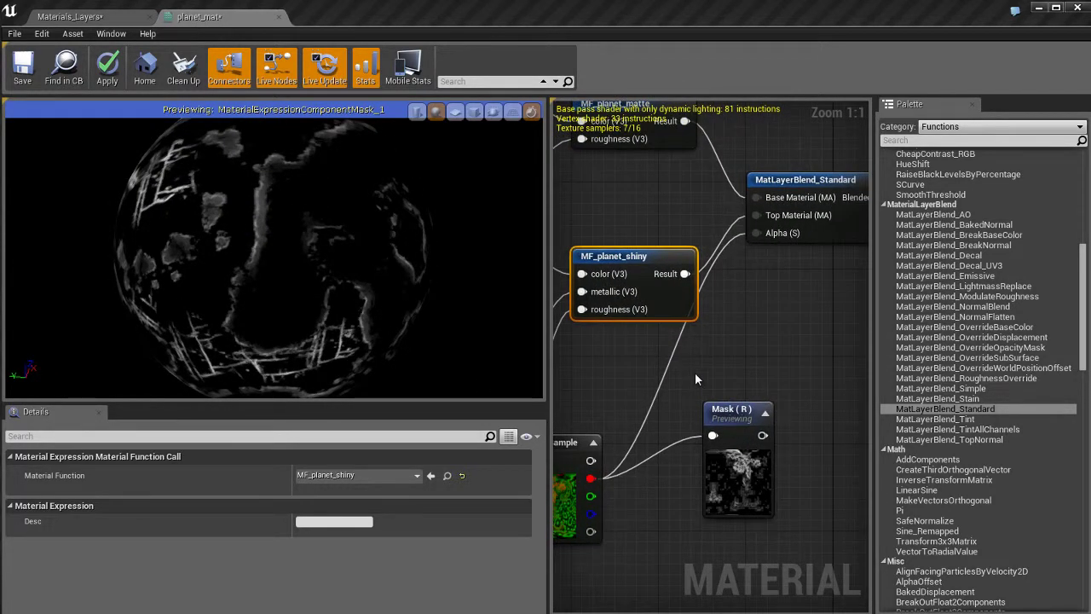
{"action": "left_click", "coordinate": [696, 375]}
{"action": "right_click_drag", "start_coordinate": [671, 533], "coordinate": [641, 532]}
{"action": "right_click_drag", "start_coordinate": [702, 409], "coordinate": [702, 431]}
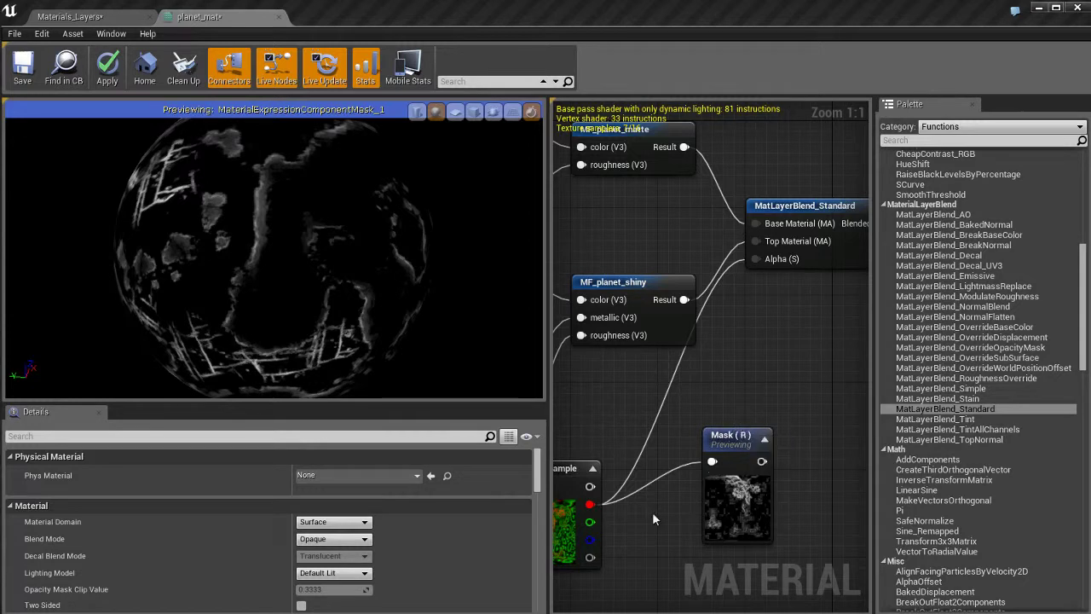
{"action": "left_click", "coordinate": [733, 451]}
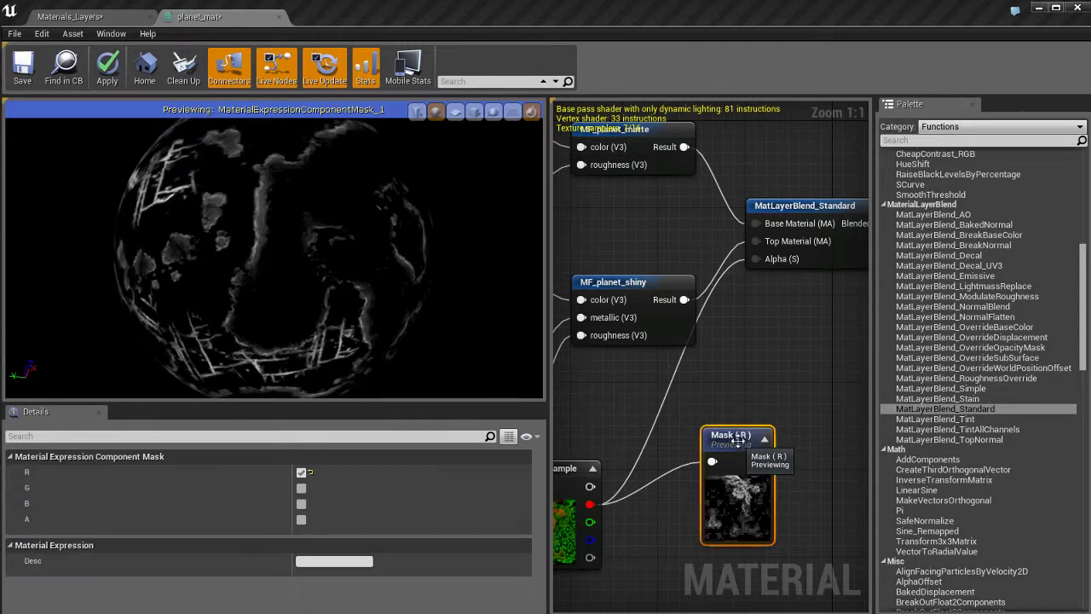
{"action": "left_click", "coordinate": [302, 472]}
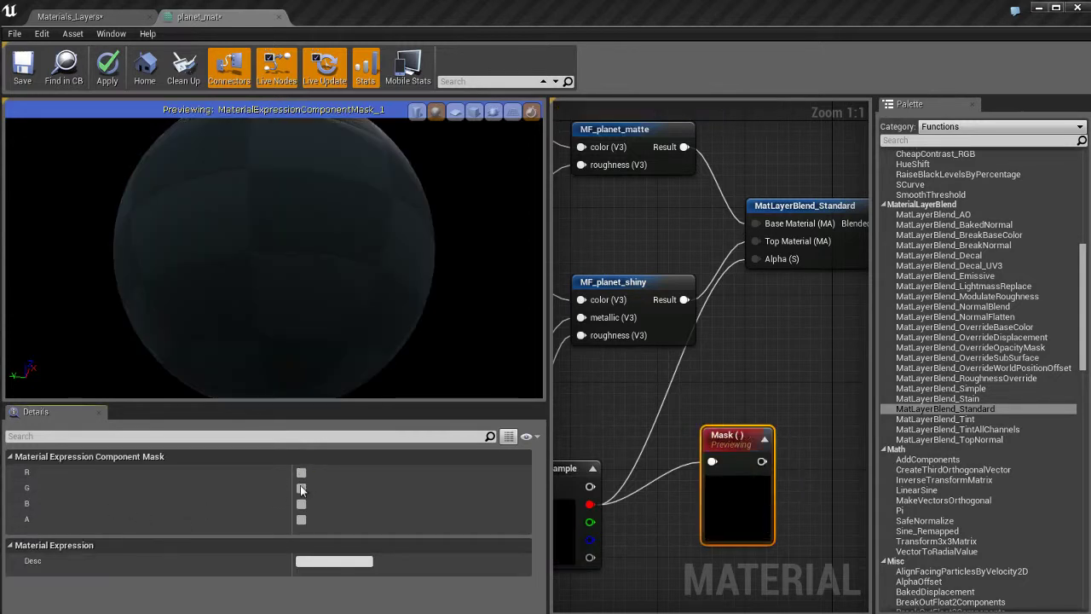
{"action": "left_click", "coordinate": [301, 488]}
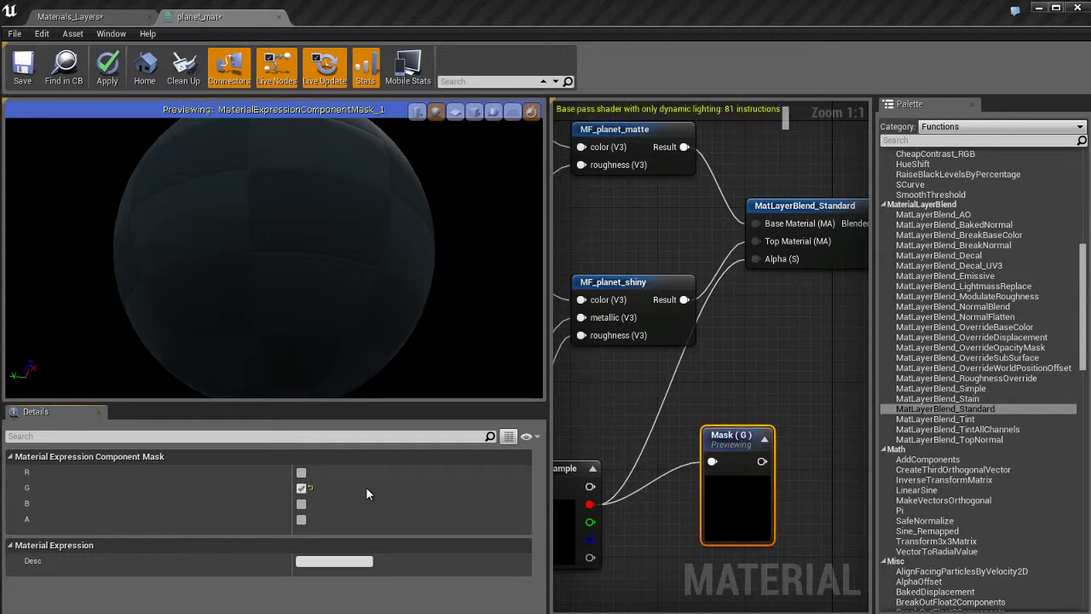
{"action": "left_click_drag", "start_coordinate": [390, 394], "coordinate": [319, 334]}
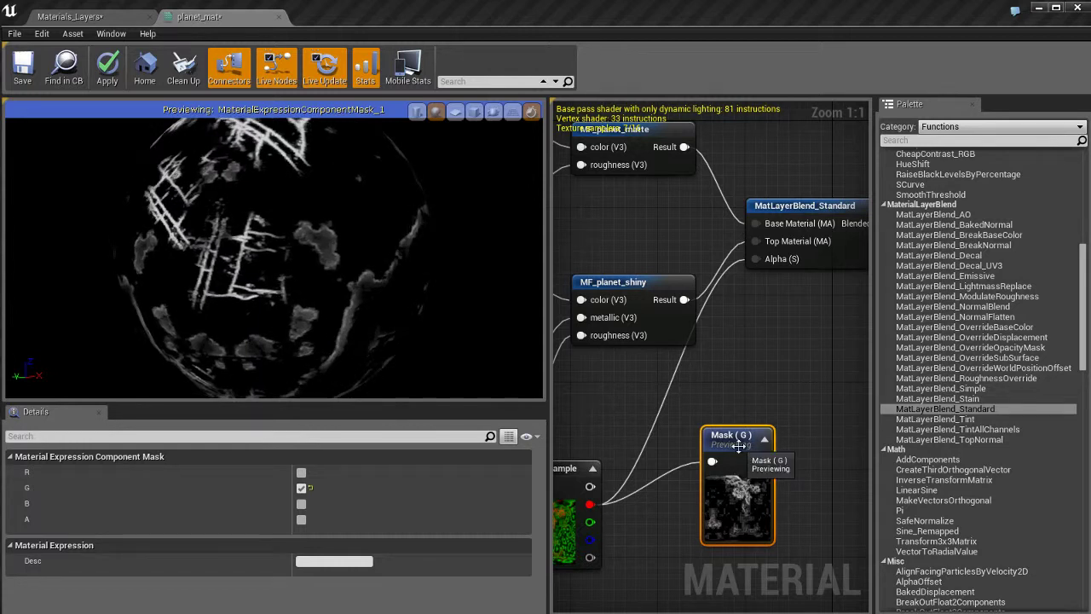
Stop previewing the Mask (G) node and connect its output to the Alpha input of MatLayerBlend_Standard
{"action": "right_click", "coordinate": [738, 445]}
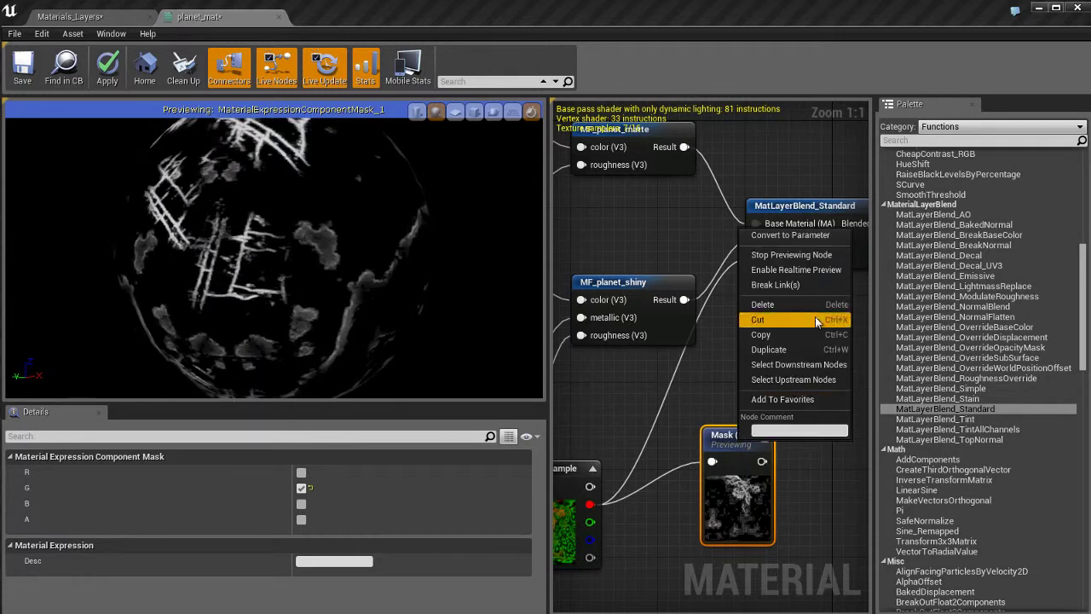
{"action": "left_click", "coordinate": [791, 254]}
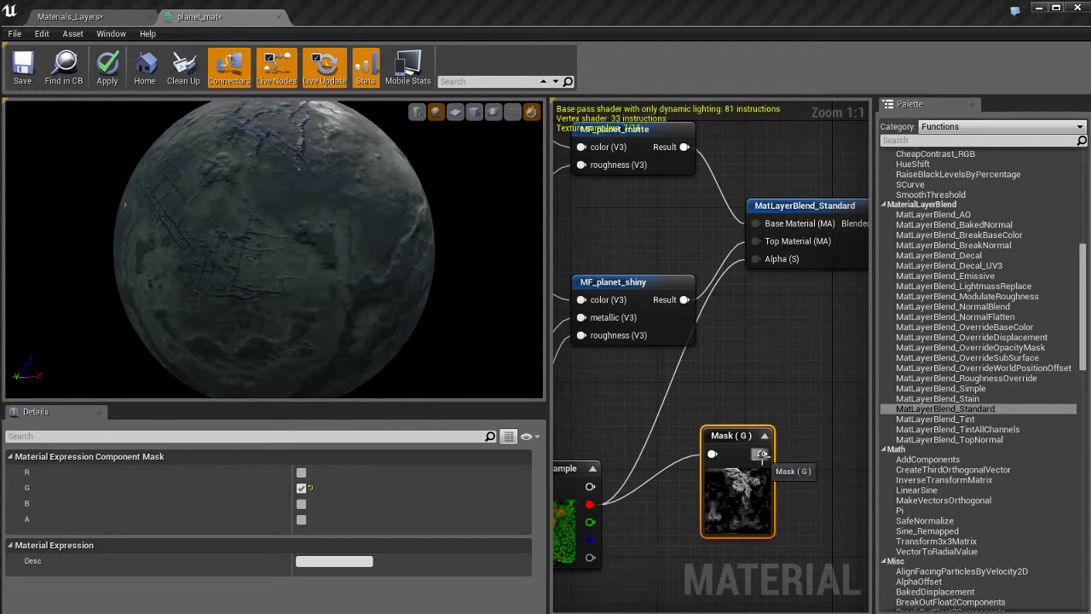
{"action": "left_click_drag", "start_coordinate": [762, 453], "coordinate": [779, 260]}
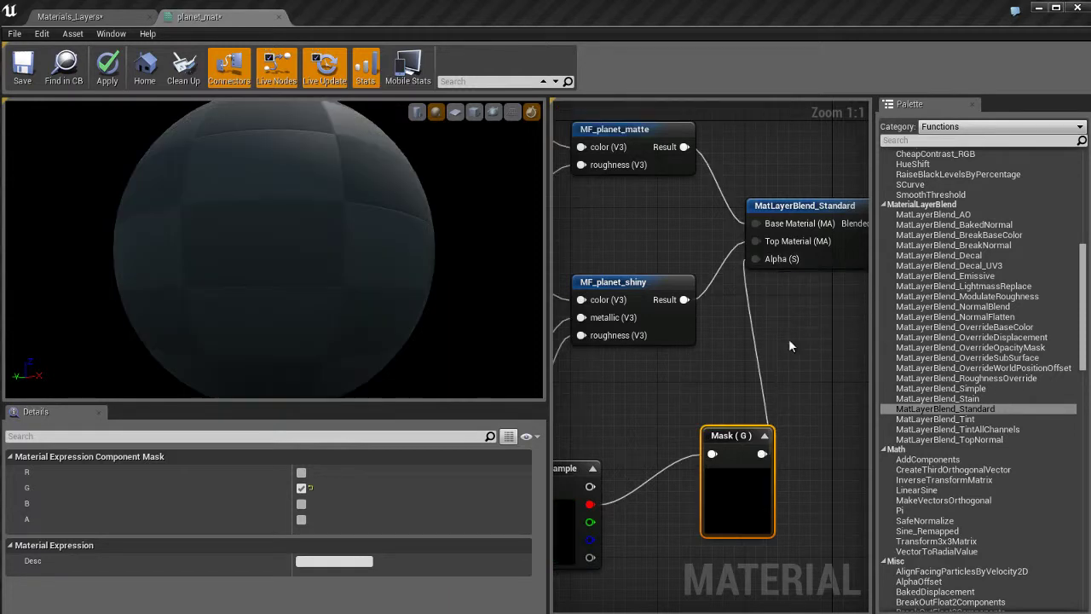
Disconnect and delete the Mask (G) node, and connect planet_curvature's green channel directly to MatLayerBlend_Standard's Alpha input
{"action": "left_click", "coordinate": [590, 503], "text": "alt"}
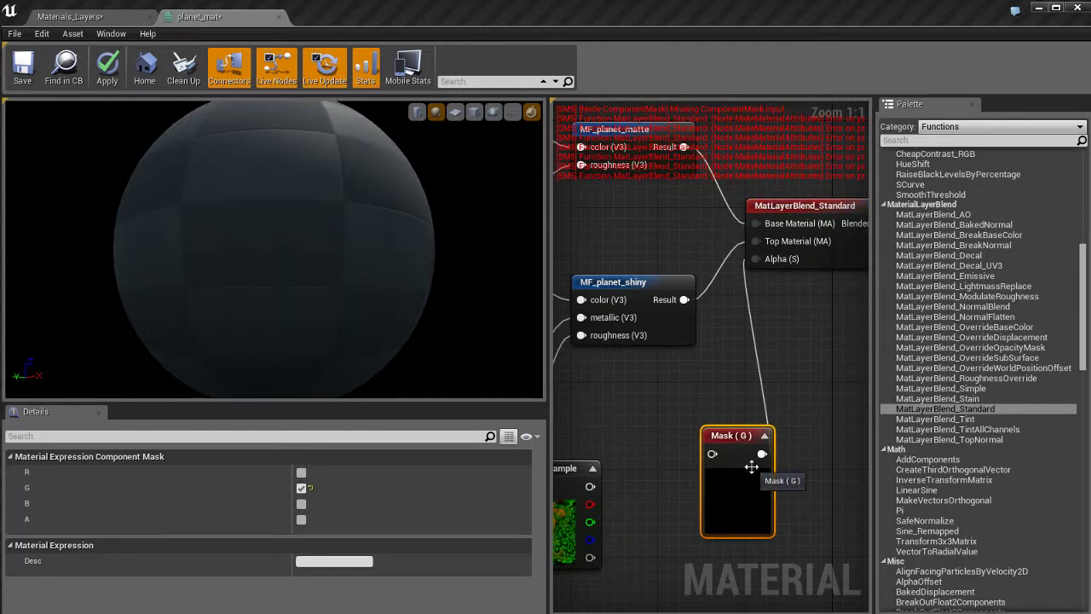
{"action": "key", "text": "Delete"}
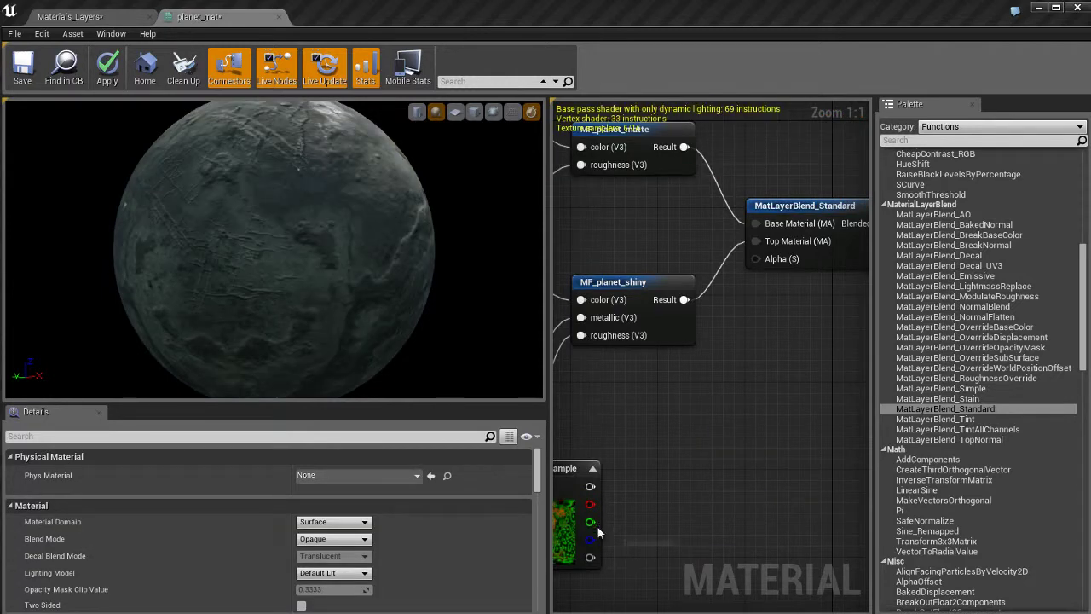
{"action": "left_click_drag", "start_coordinate": [593, 523], "coordinate": [776, 261]}
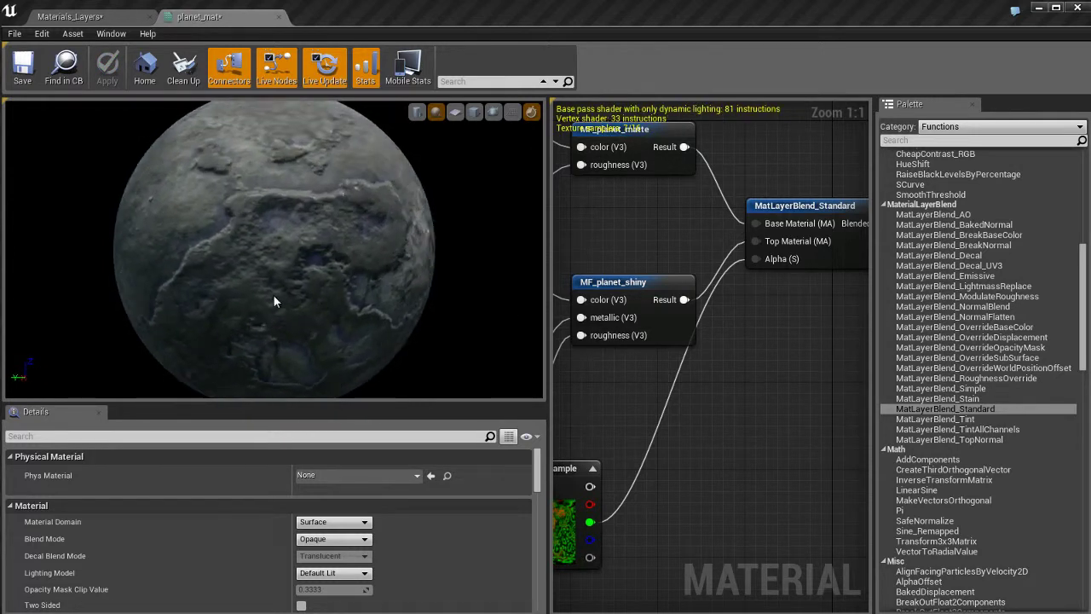
Rotate the preview planet to examine where the green channel places the shiny blue layer
{"action": "left_click_drag", "start_coordinate": [274, 299], "coordinate": [427, 252]}
{"action": "left_click_drag", "start_coordinate": [357, 229], "coordinate": [347, 206]}
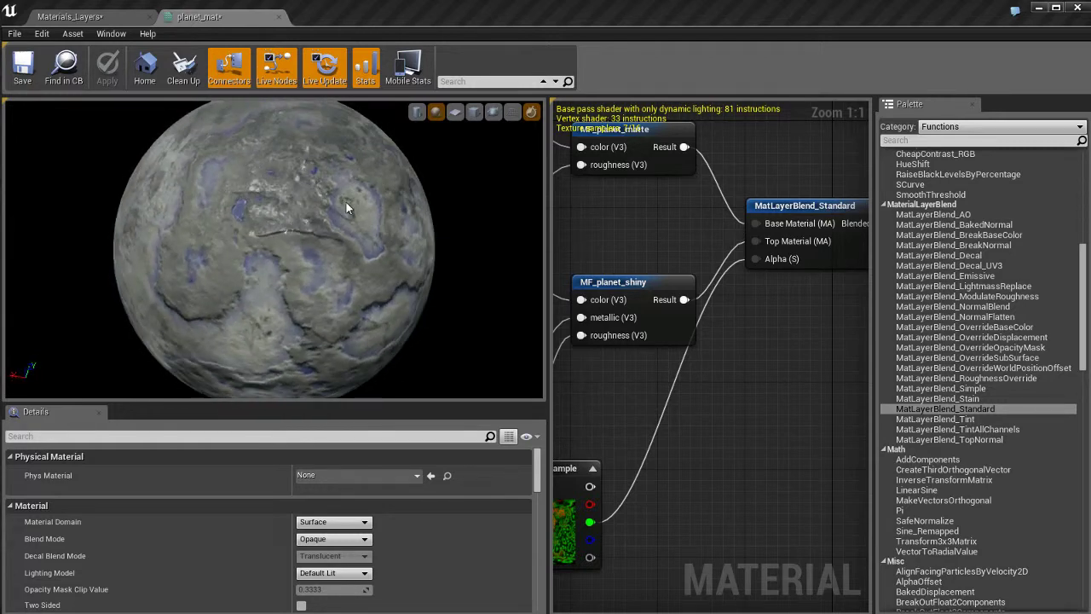
{"action": "left_click_drag", "start_coordinate": [346, 202], "coordinate": [338, 225]}
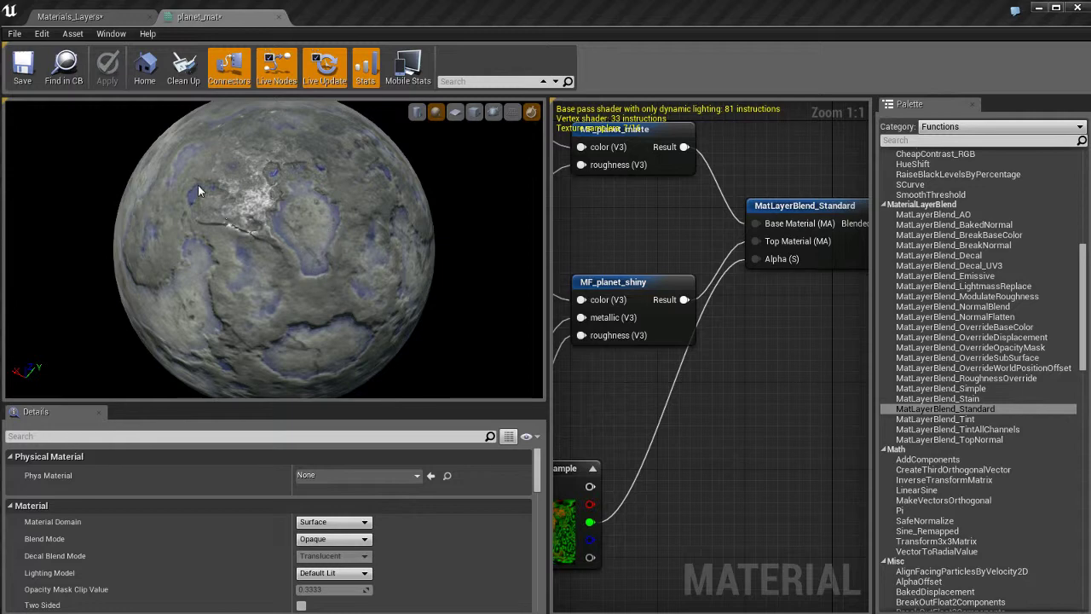
{"action": "mouse_move", "coordinate": [197, 185]}
{"action": "left_mouse_down"}
{"action": "mouse_move", "coordinate": [210, 208]}
{"action": "mouse_move", "coordinate": [205, 194]}
{"action": "left_mouse_up"}
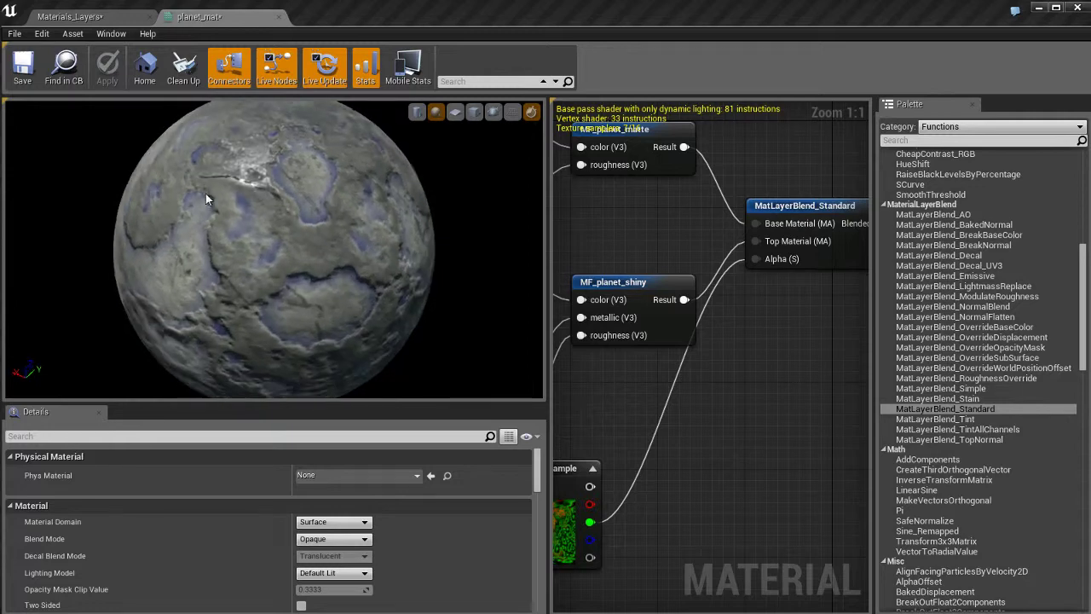
Preview the planet_curvature Texture Sample on the sphere, compare its red and green areas from several angles, and return to the full material preview
{"action": "right_click_drag", "start_coordinate": [659, 526], "coordinate": [749, 516]}
{"action": "left_click", "coordinate": [678, 521]}
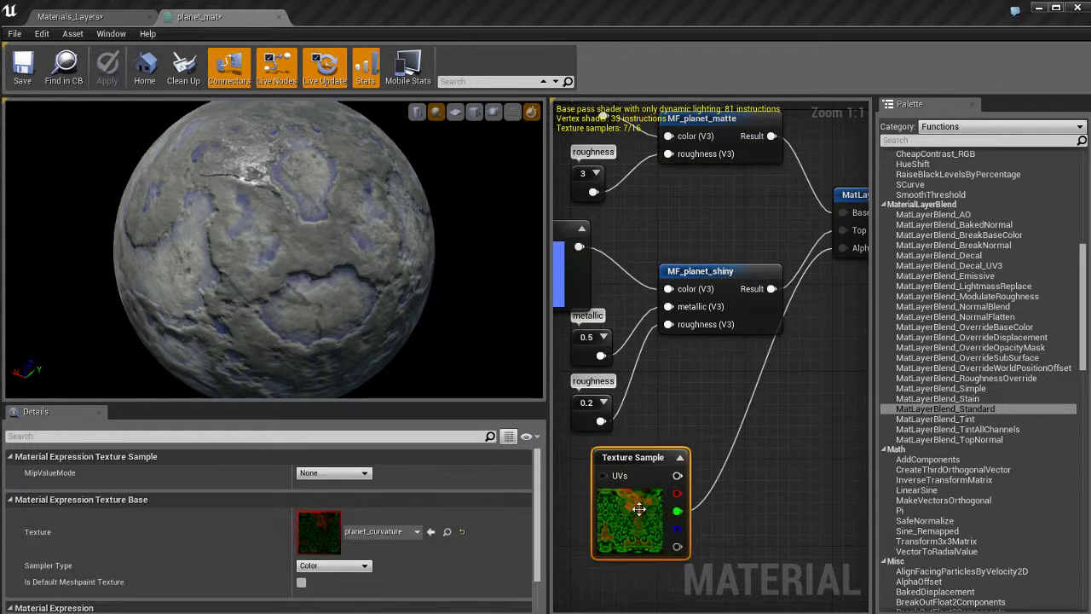
{"action": "right_click", "coordinate": [640, 509]}
{"action": "left_click", "coordinate": [693, 321]}
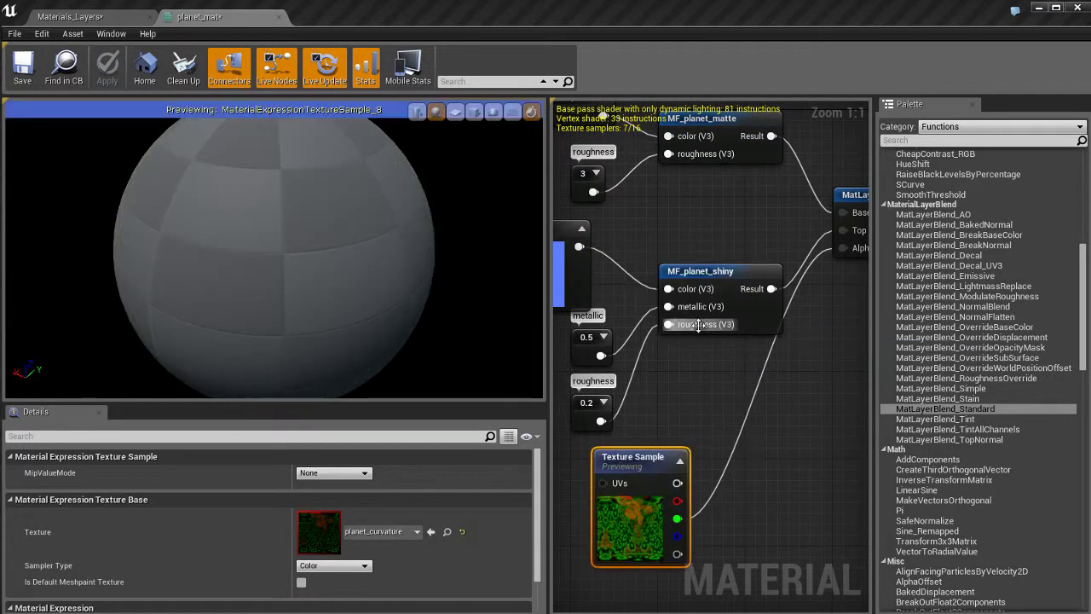
{"action": "left_click_drag", "start_coordinate": [330, 279], "coordinate": [340, 284]}
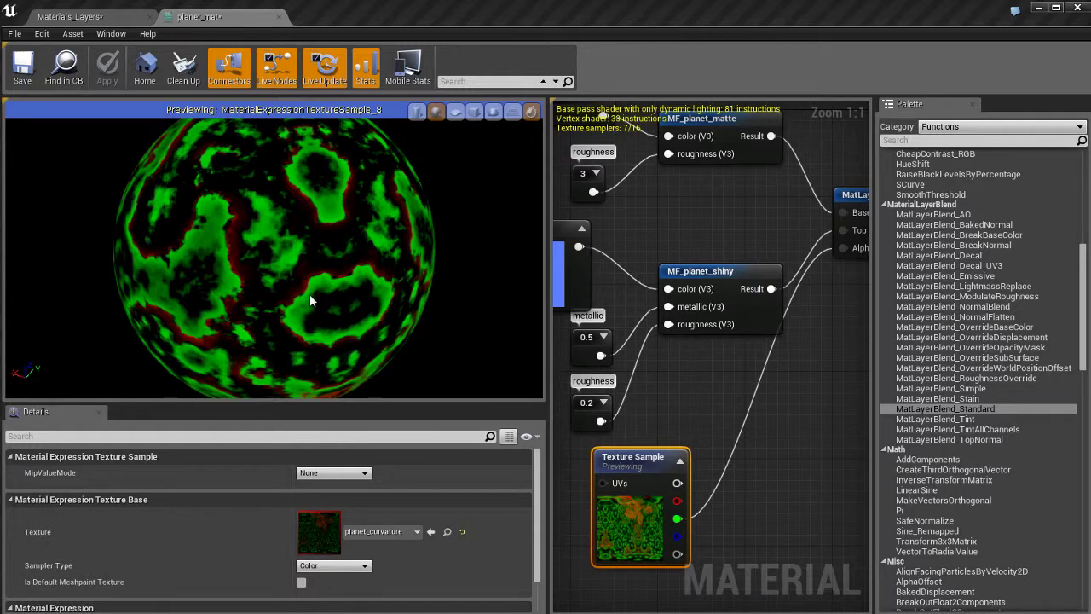
{"action": "left_click_drag", "start_coordinate": [299, 311], "coordinate": [117, 215]}
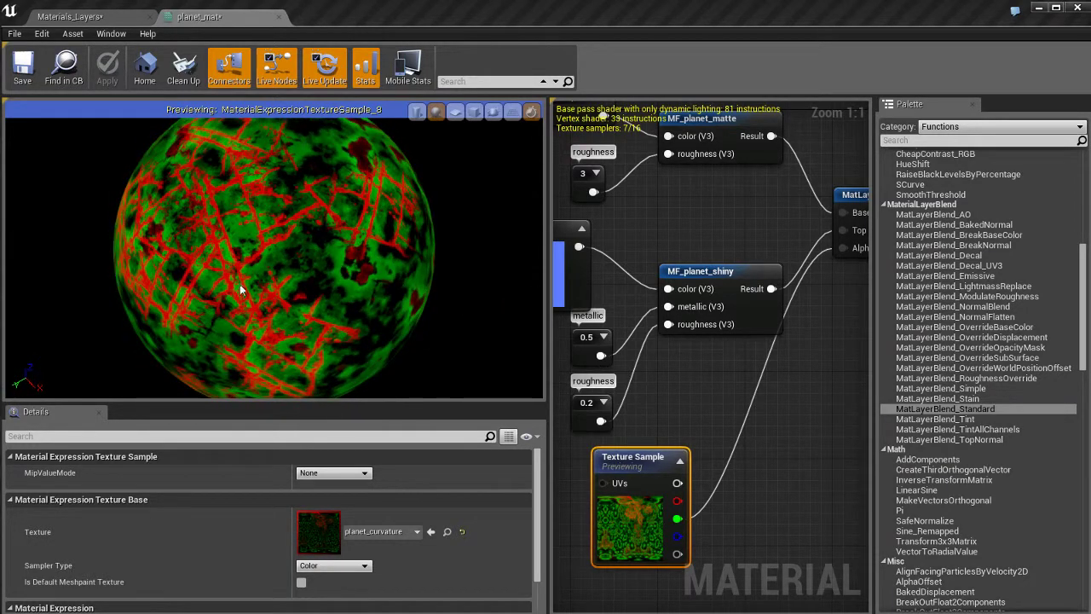
{"action": "left_click_drag", "start_coordinate": [240, 284], "coordinate": [502, 295]}
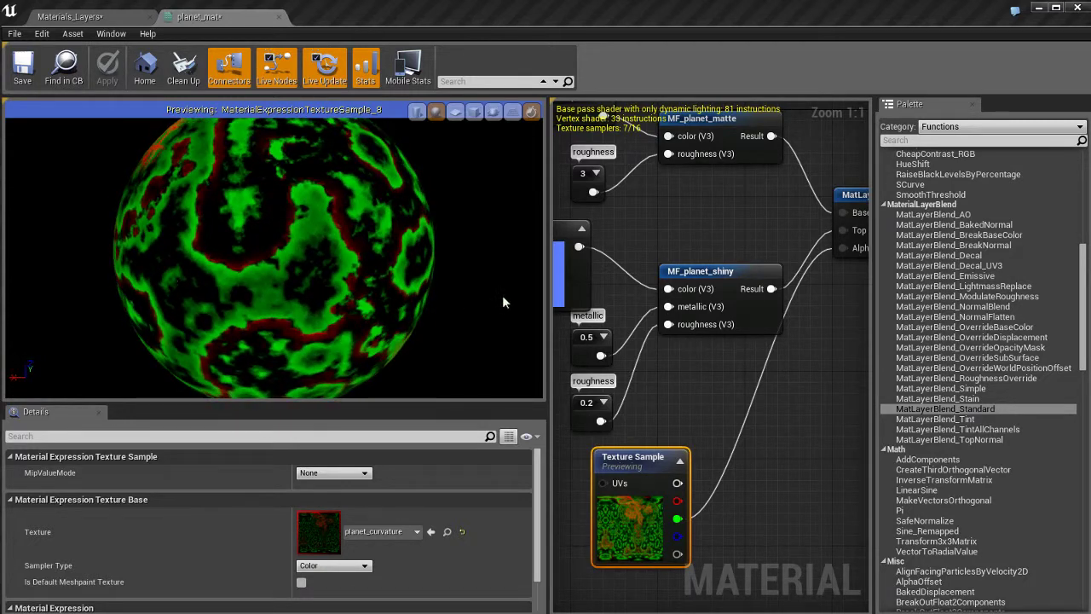
{"action": "right_click", "coordinate": [641, 486]}
{"action": "left_click", "coordinate": [703, 298]}
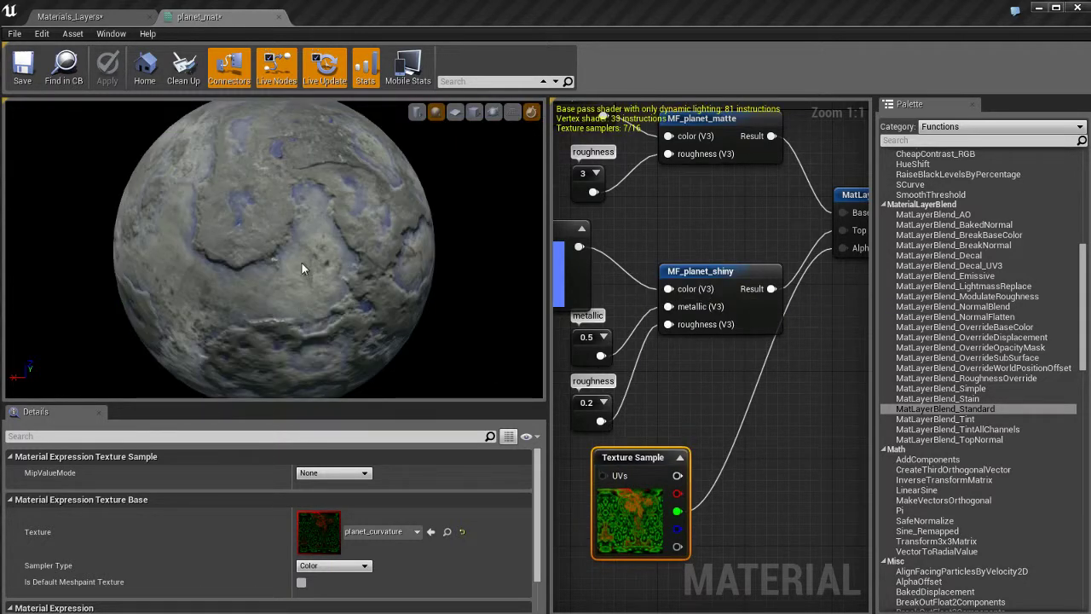
{"action": "left_click_drag", "start_coordinate": [301, 262], "coordinate": [356, 225]}
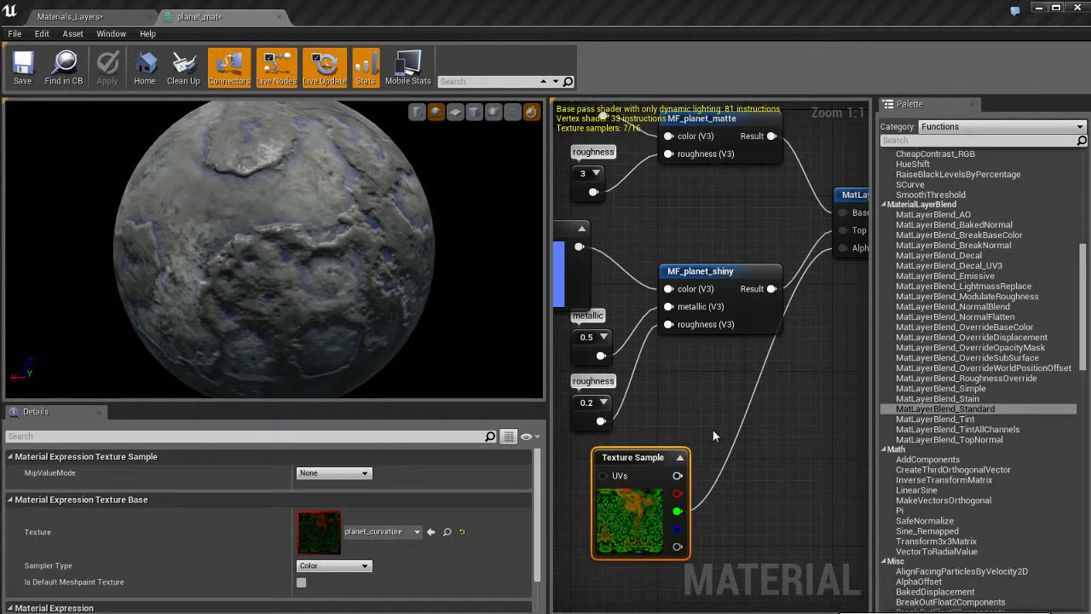
Add an Add node with planet_curvature's red channel in A and green channel in B, and connect its output to MatLayerBlend_Standard's Alpha
{"action": "right_click_drag", "start_coordinate": [712, 429], "coordinate": [654, 424]}
{"action": "left_click", "coordinate": [743, 470]}
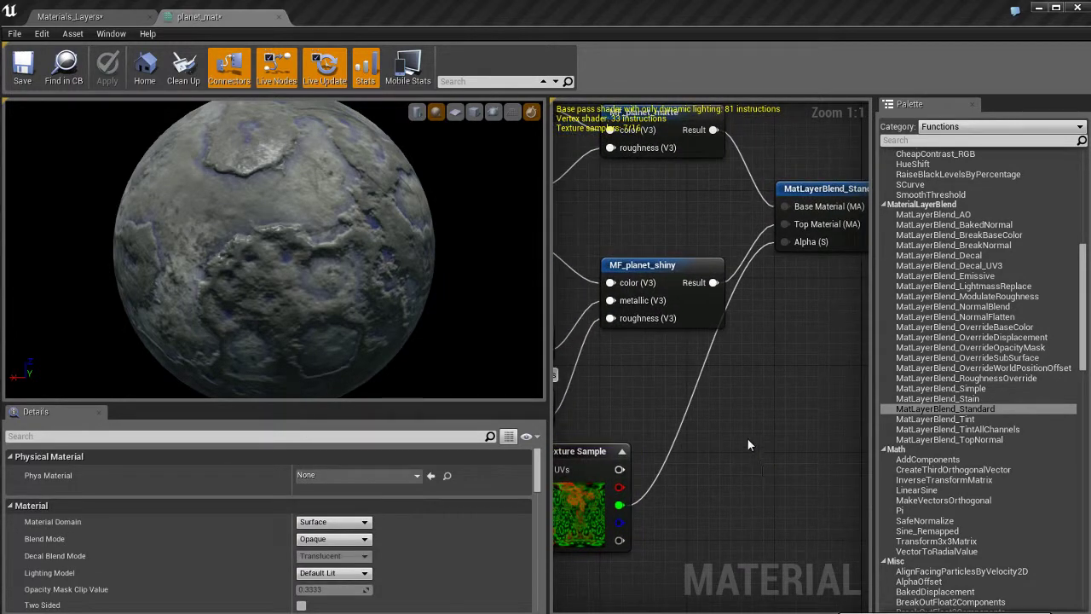
{"action": "key", "text": "a"}
{"action": "left_click", "coordinate": [706, 446]}
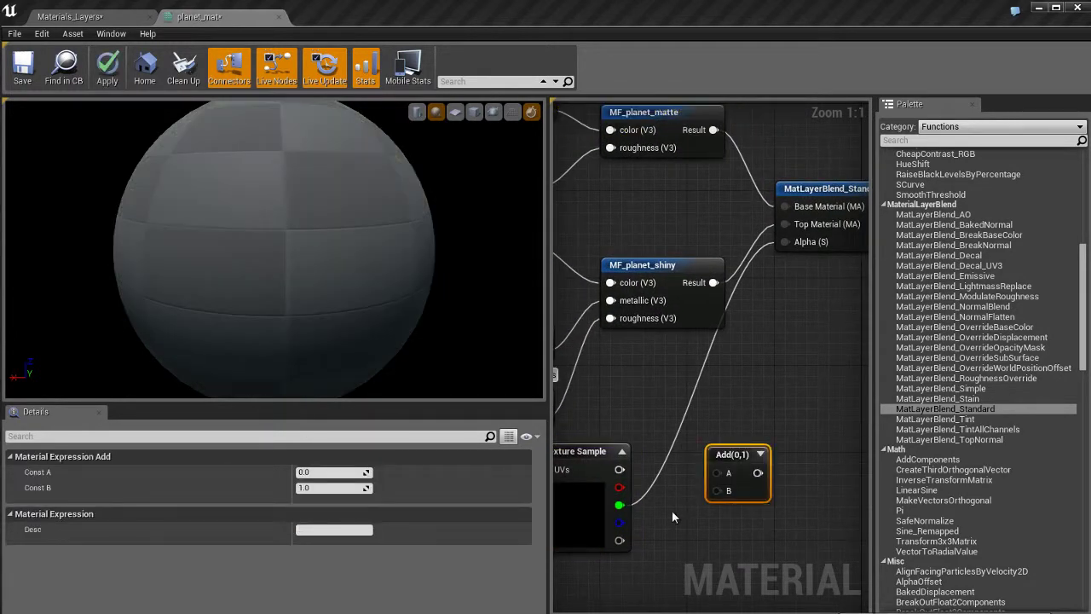
{"action": "left_click_drag", "start_coordinate": [619, 506], "coordinate": [716, 491]}
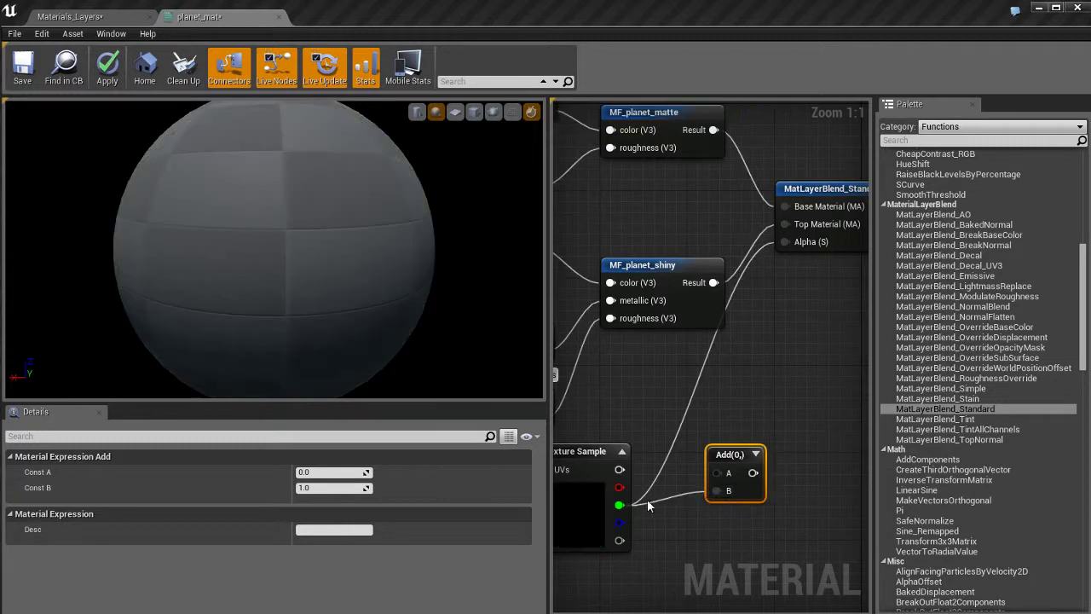
{"action": "left_click_drag", "start_coordinate": [620, 487], "coordinate": [807, 244]}
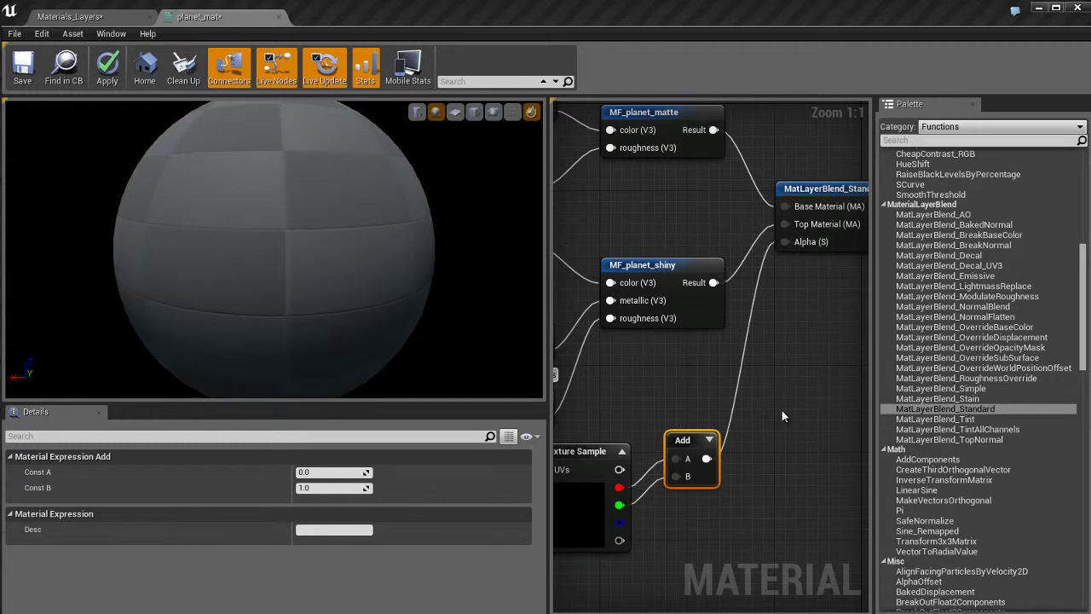
Rotate the preview planet to examine the blend driven by the combined red and green channels
{"action": "left_click_drag", "start_coordinate": [294, 246], "coordinate": [170, 178]}
{"action": "left_click_drag", "start_coordinate": [369, 268], "coordinate": [349, 223]}
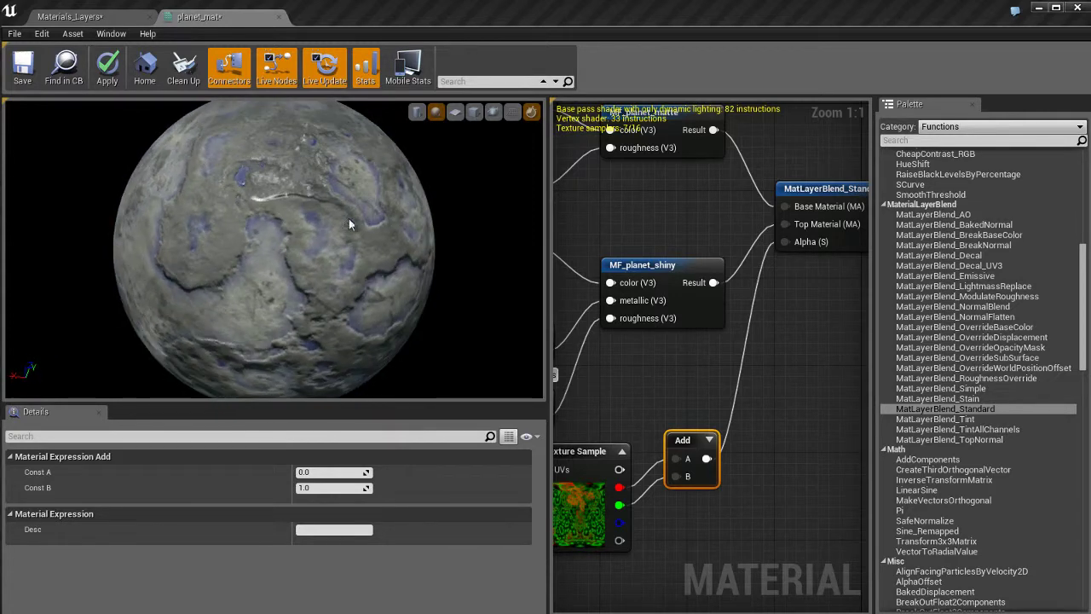
{"action": "mouse_move", "coordinate": [324, 300]}
{"action": "left_mouse_down"}
{"action": "mouse_move", "coordinate": [247, 276]}
{"action": "mouse_move", "coordinate": [547, 270]}
{"action": "mouse_move", "coordinate": [588, 295]}
{"action": "mouse_move", "coordinate": [580, 286]}
{"action": "left_mouse_up"}
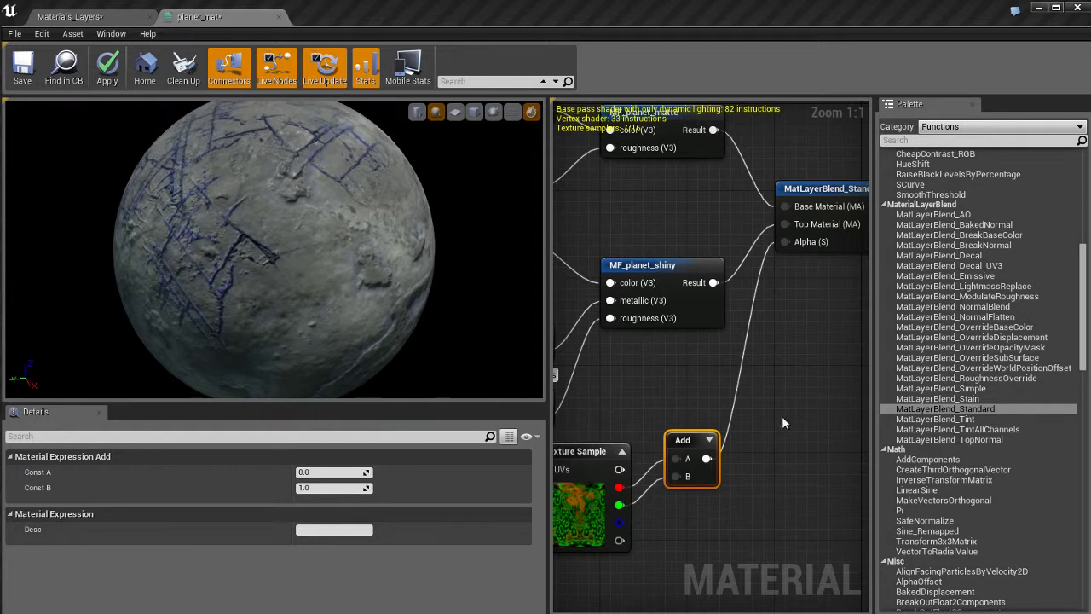
Preview the Add node on the sphere, rotate it to examine the combined mask, and stop previewing the node
{"action": "right_click", "coordinate": [689, 444]}
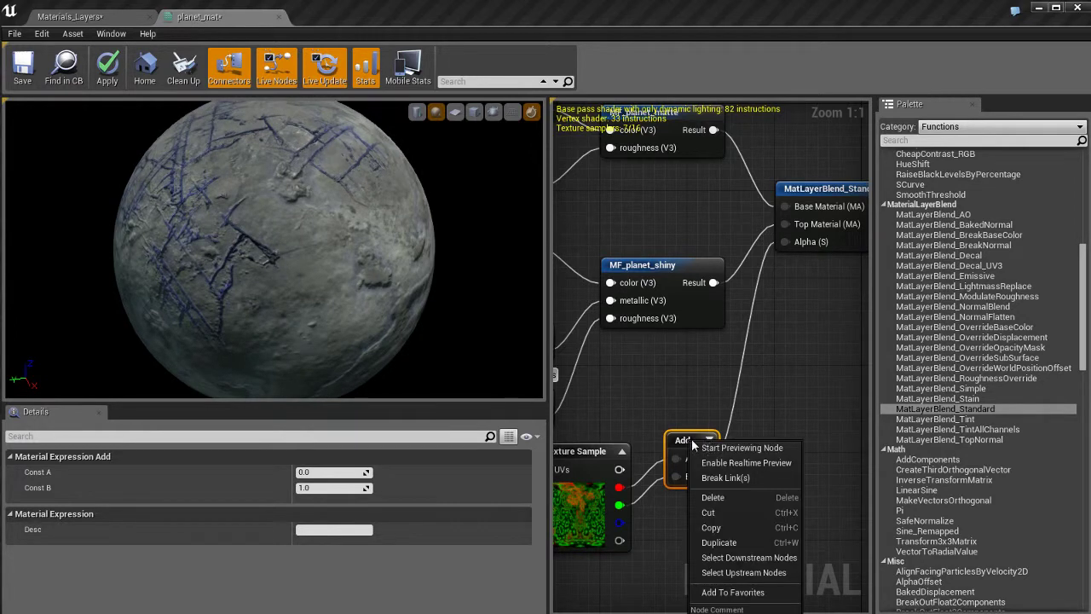
{"action": "left_click", "coordinate": [751, 450]}
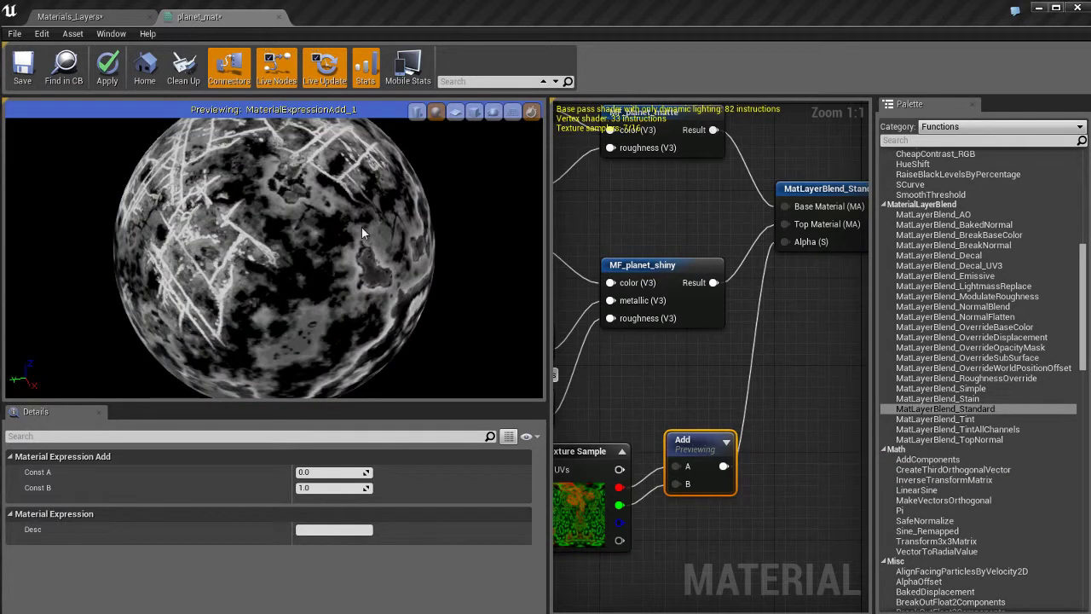
{"action": "left_click_drag", "start_coordinate": [362, 227], "coordinate": [418, 242]}
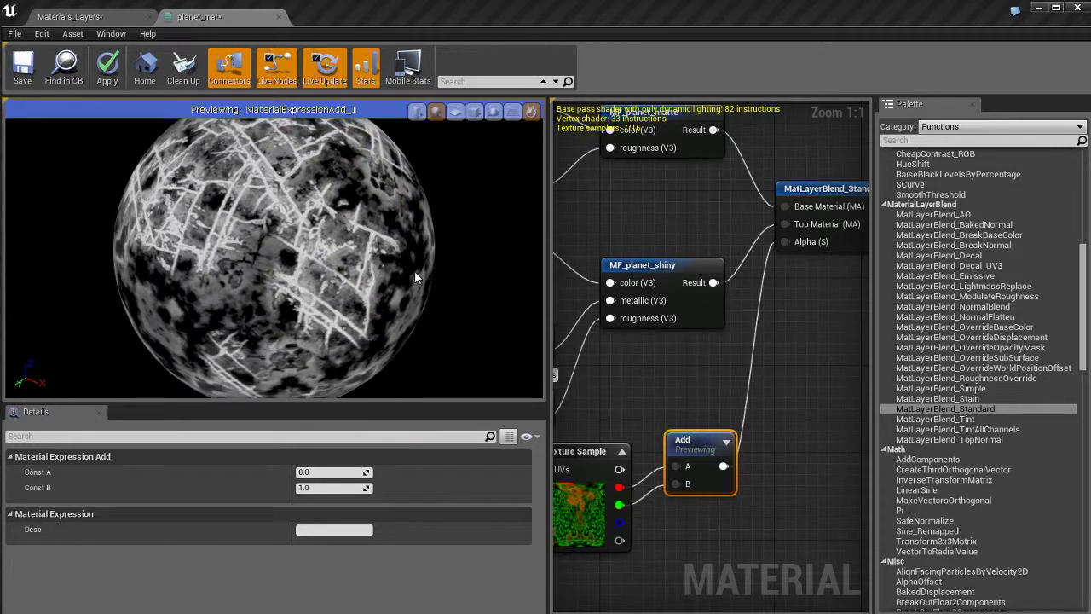
{"action": "right_click", "coordinate": [693, 441]}
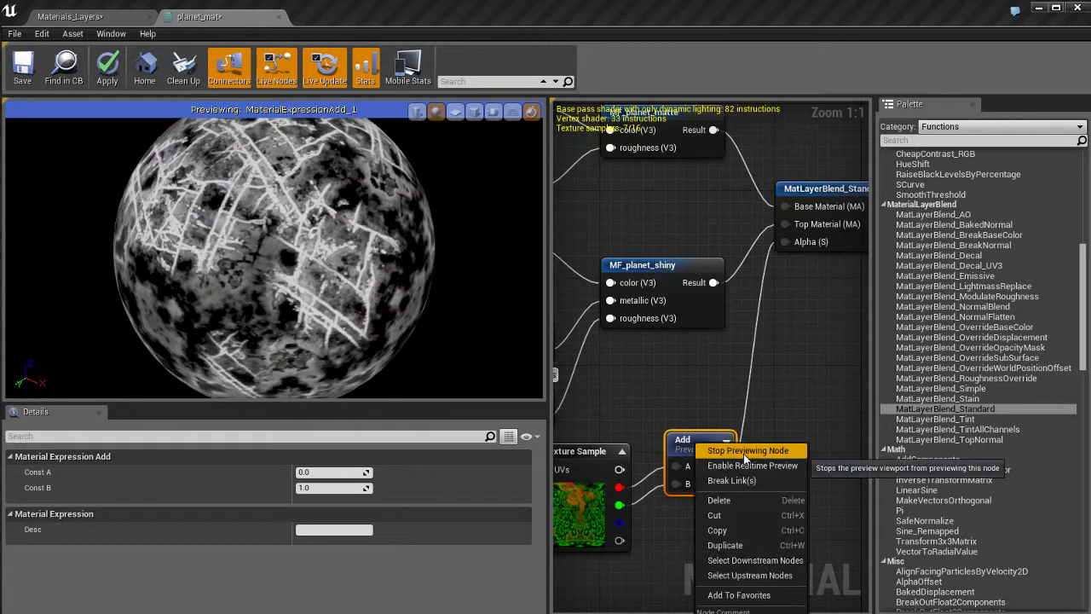
{"action": "left_click", "coordinate": [743, 454]}
{"action": "left_click", "coordinate": [684, 400]}
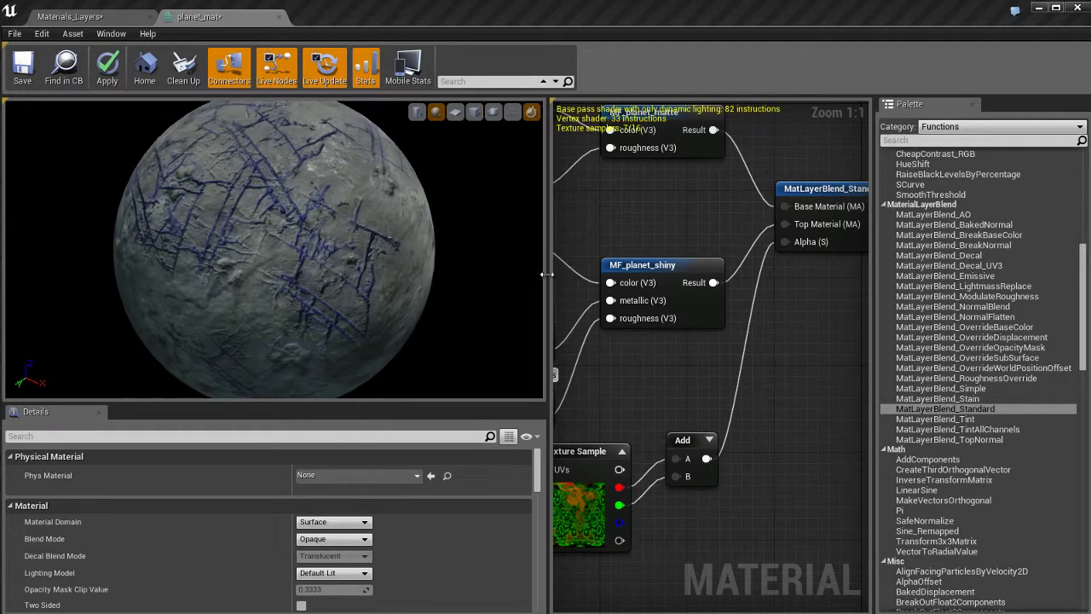
Shrink the preview viewport to enlarge the node graph and the Details area, and zoom in on the preview planet
{"action": "left_click_drag", "start_coordinate": [547, 274], "coordinate": [232, 307]}
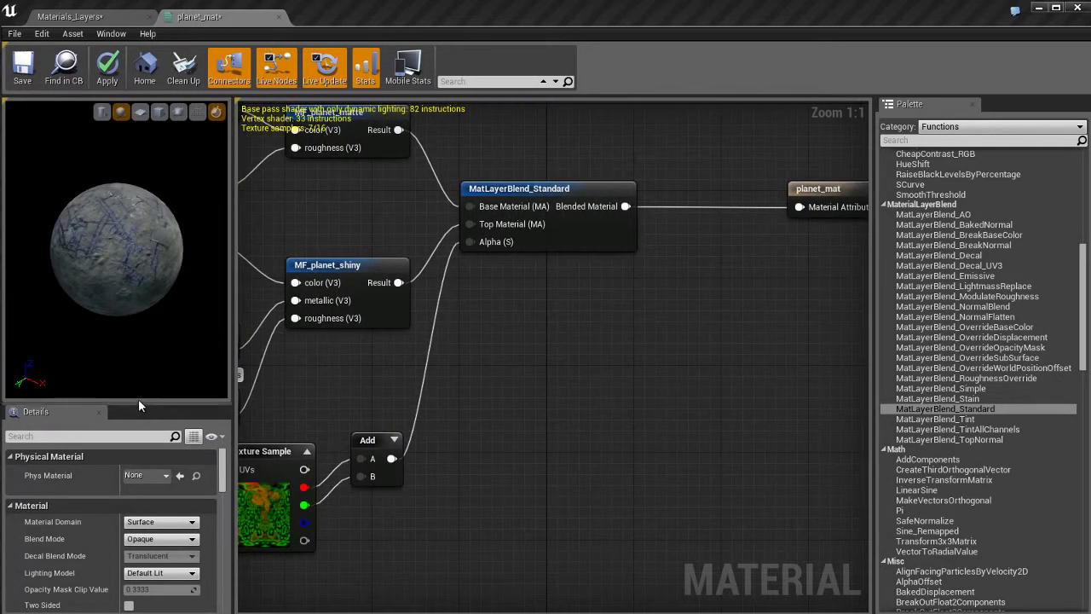
{"action": "left_click_drag", "start_coordinate": [138, 399], "coordinate": [136, 354]}
{"action": "scroll", "coordinate": [125, 270], "scroll_direction": "up", "scroll_amount": 3}
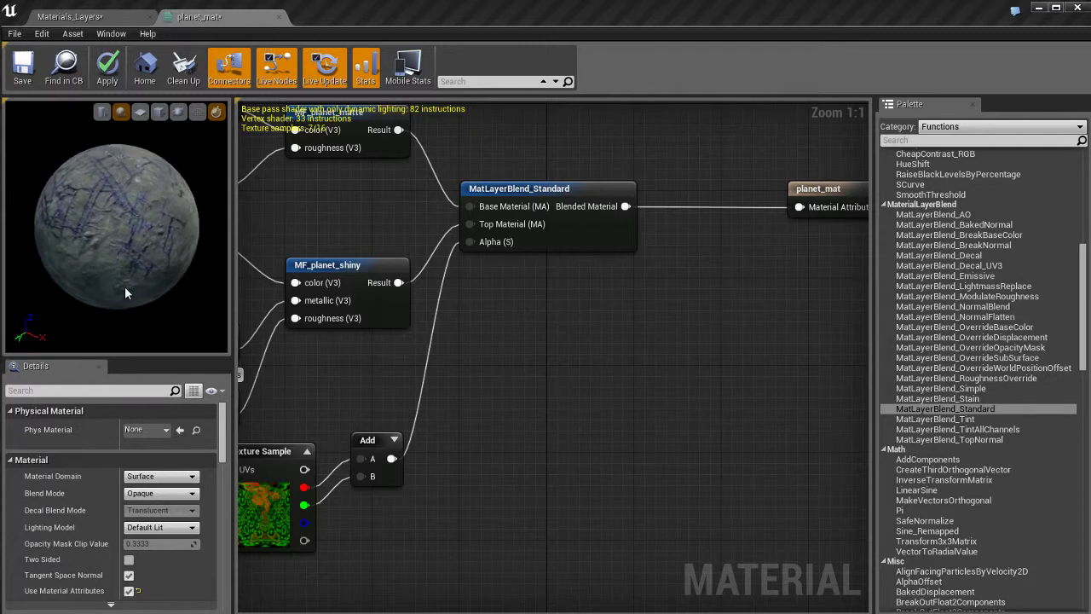
Move the planet_mat output node closer to MatLayerBlend_Standard and save the material
{"action": "scroll", "coordinate": [124, 292], "scroll_direction": "up", "scroll_amount": 2}
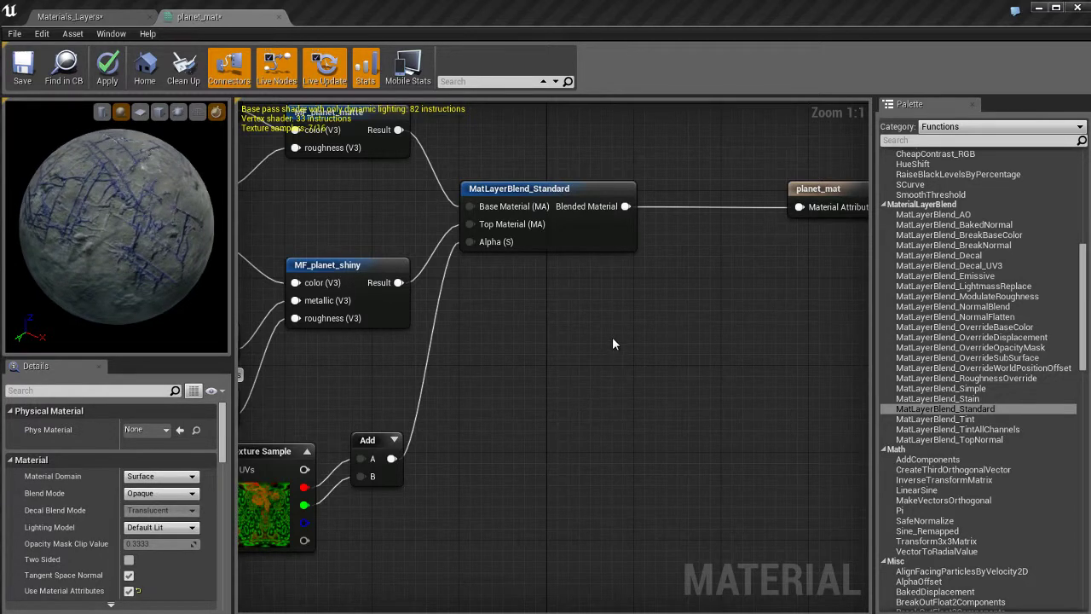
{"action": "right_click_drag", "start_coordinate": [654, 316], "coordinate": [554, 372]}
{"action": "scroll", "coordinate": [554, 372], "scroll_direction": "down", "scroll_amount": 1}
{"action": "right_click_drag", "start_coordinate": [492, 431], "coordinate": [563, 425]}
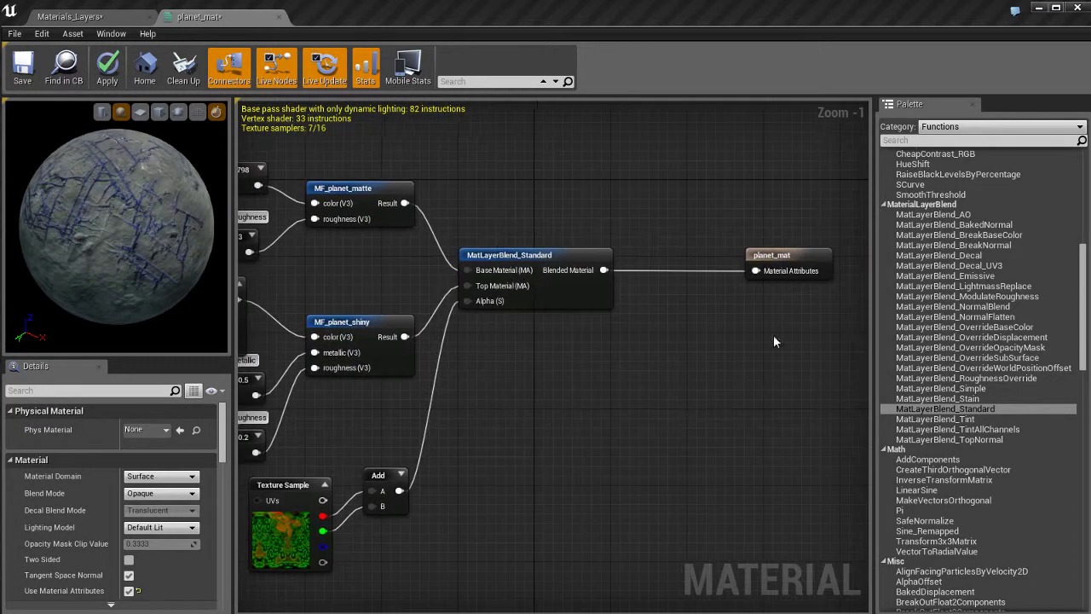
{"action": "left_click_drag", "start_coordinate": [808, 264], "coordinate": [712, 265]}
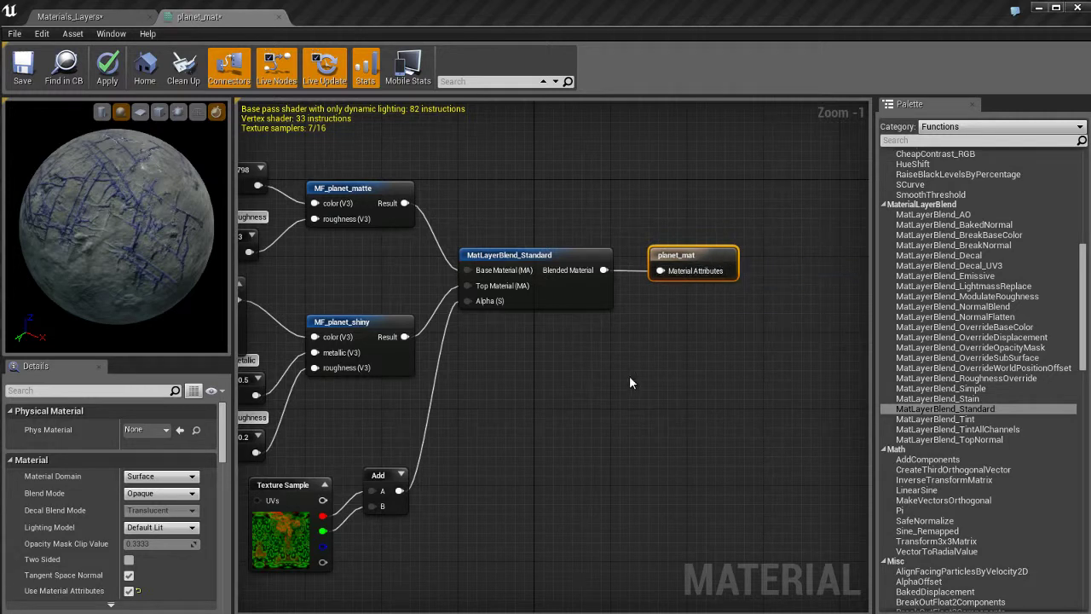
{"action": "left_click", "coordinate": [608, 390]}
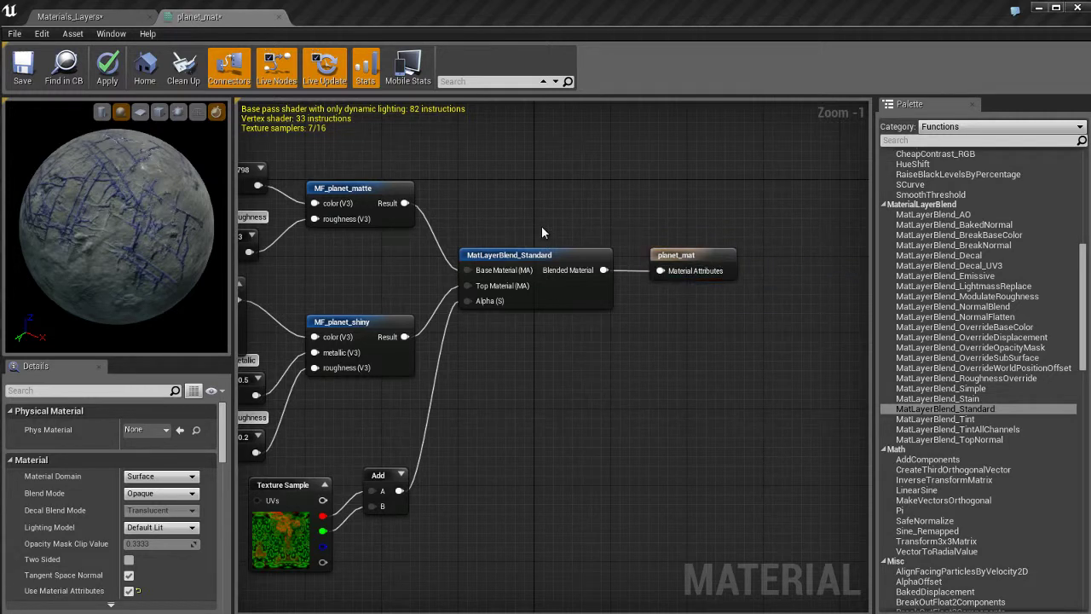
{"action": "key", "text": "ctrl+s"}
Add the planet_occlusion texture from the MyTextures folder to the graph as a Texture Sample, and close the Content Browser
{"action": "key", "text": "ctrl+b"}
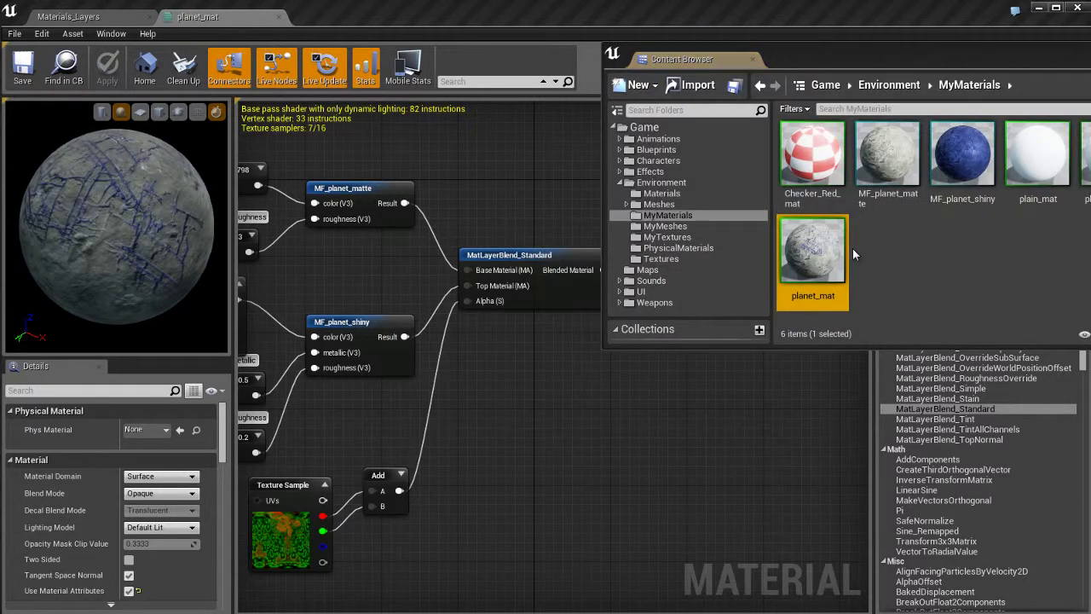
{"action": "left_click_drag", "start_coordinate": [902, 58], "coordinate": [747, 109]}
{"action": "left_click", "coordinate": [514, 289]}
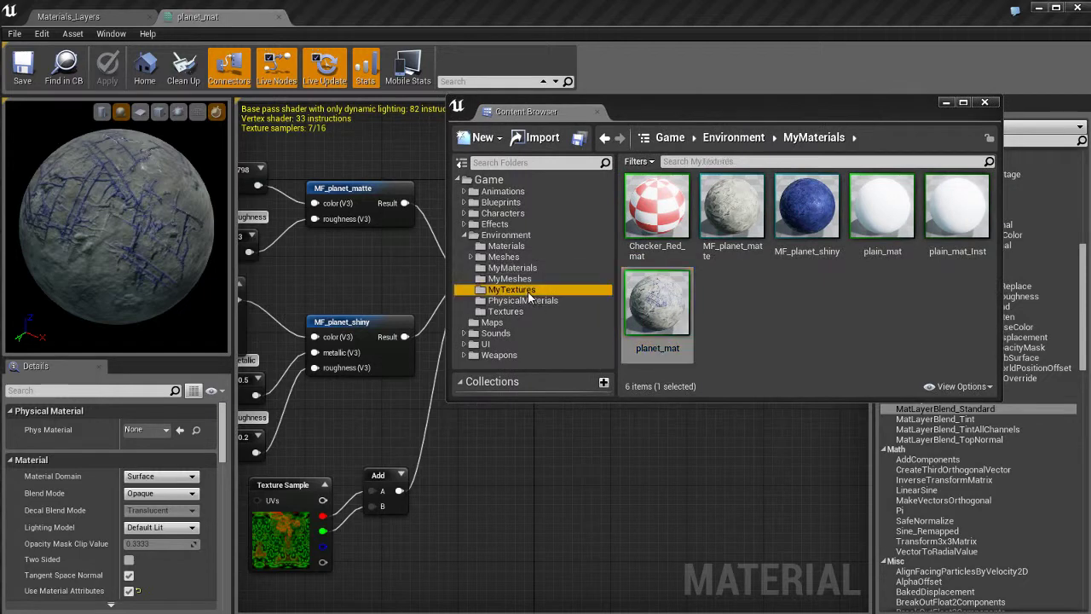
{"action": "scroll", "coordinate": [865, 304], "scroll_direction": "down", "scroll_amount": 1}
{"action": "left_click", "coordinate": [871, 300]}
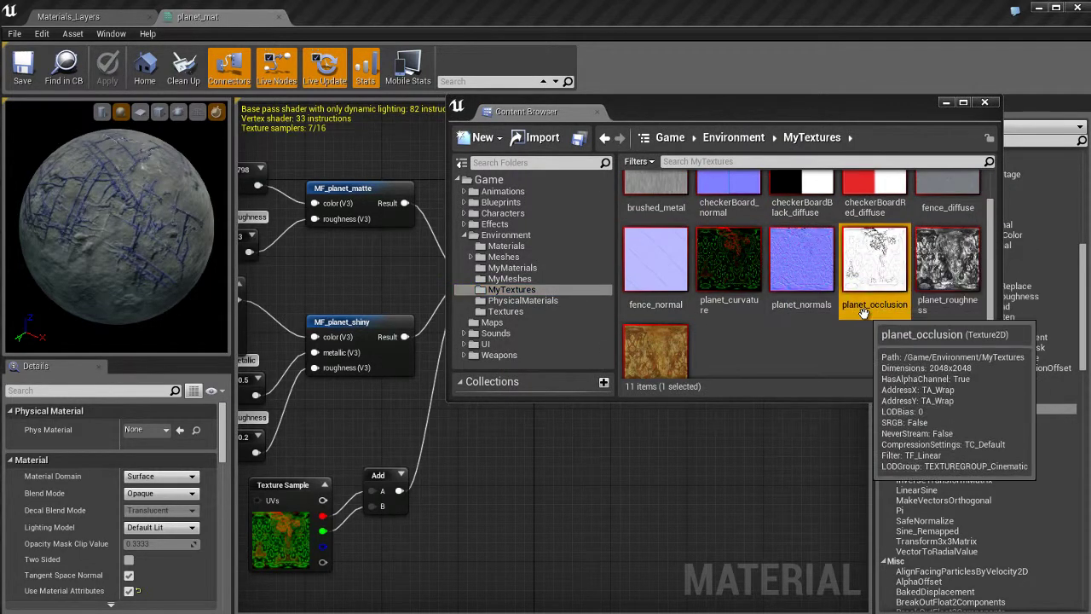
{"action": "mouse_move", "coordinate": [871, 300]}
{"action": "left_mouse_down"}
{"action": "mouse_move", "coordinate": [552, 515]}
{"action": "mouse_move", "coordinate": [542, 510]}
{"action": "left_mouse_up"}
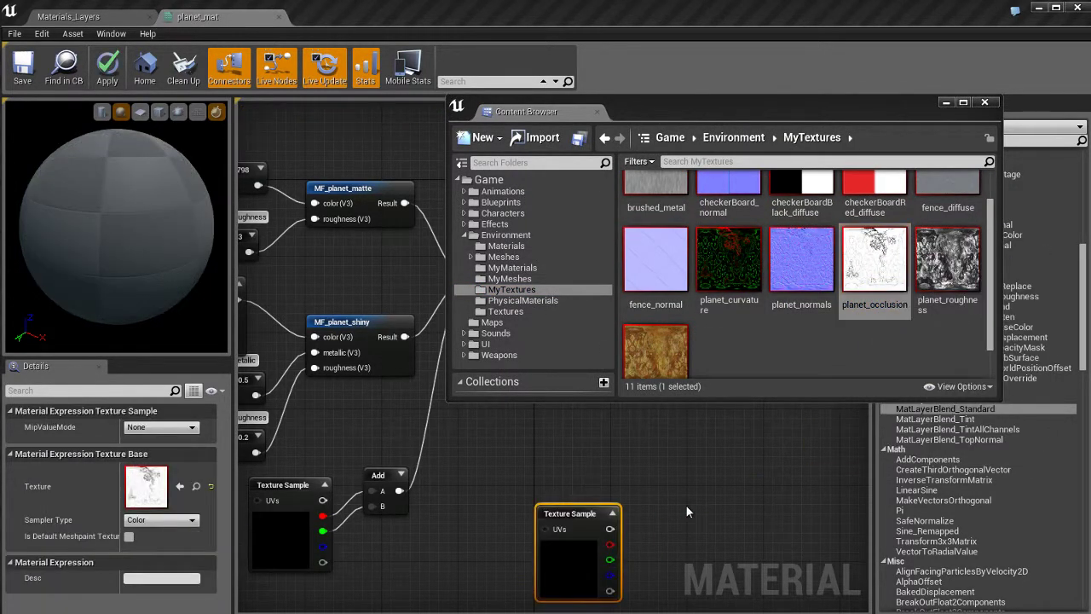
{"action": "left_click", "coordinate": [984, 102]}
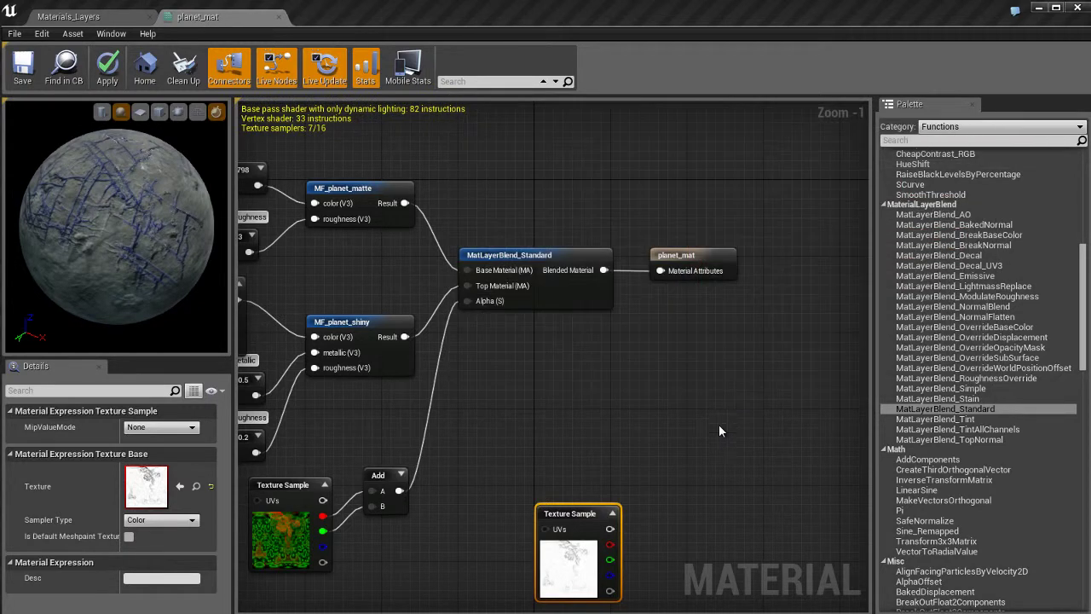
Place the planet_occlusion Texture Sample below MatLayerBlend_Standard, then open its texture to examine the occlusion map and close it
{"action": "mouse_move", "coordinate": [718, 424]}
{"action": "right_mouse_down"}
{"action": "mouse_move", "coordinate": [747, 375]}
{"action": "mouse_move", "coordinate": [713, 426]}
{"action": "right_mouse_up"}
{"action": "left_click_drag", "start_coordinate": [587, 543], "coordinate": [547, 474]}
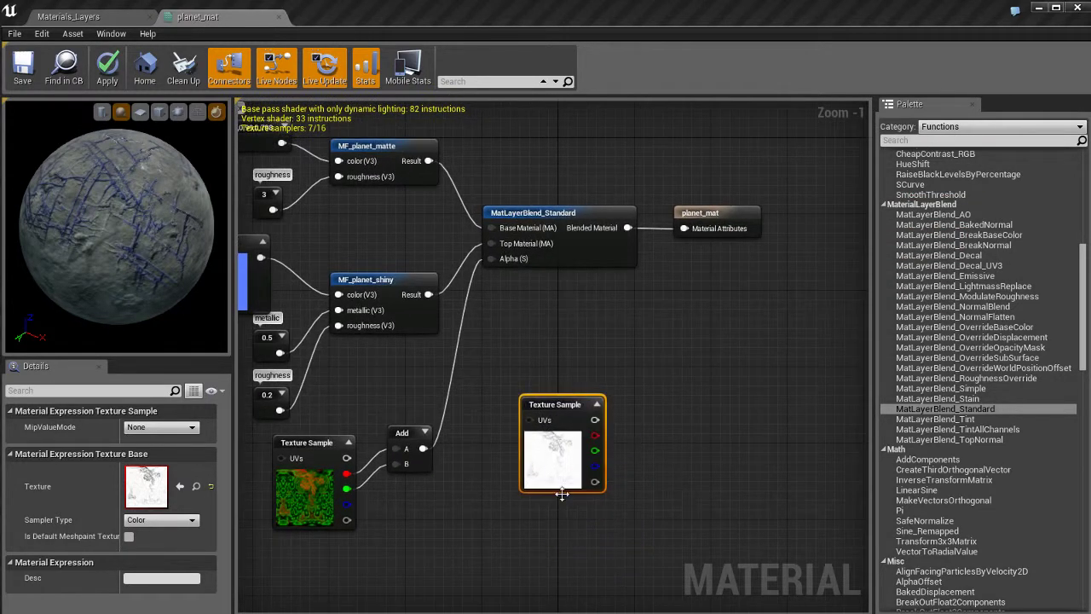
{"action": "double_click", "coordinate": [157, 479]}
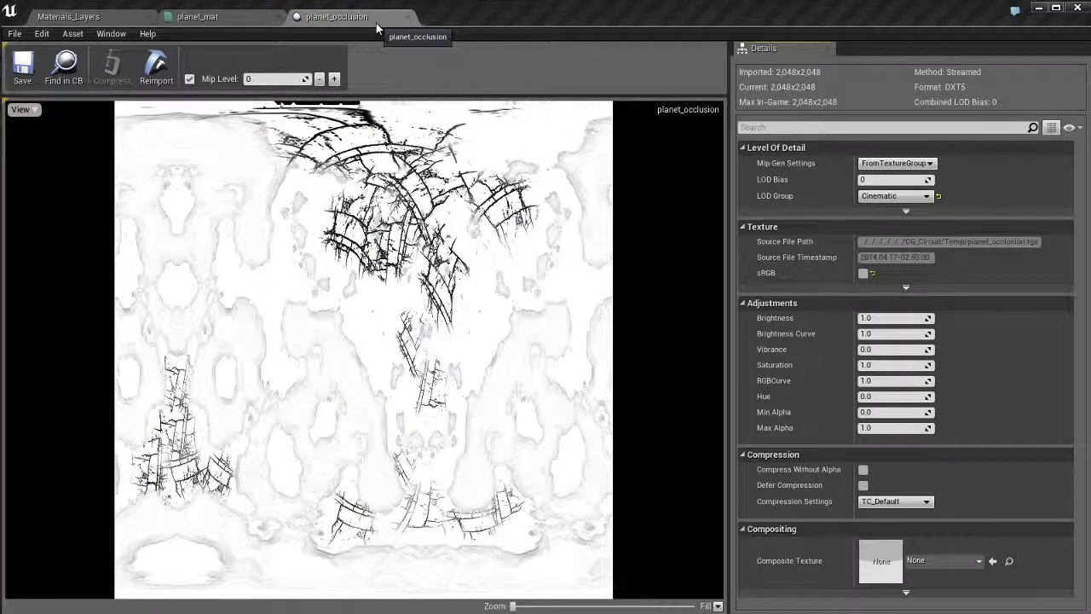
{"action": "left_click", "coordinate": [407, 16]}
Turn off Use Material Attributes on the planet_mat node to expose its individual material inputs
{"action": "right_click_drag", "start_coordinate": [639, 312], "coordinate": [602, 317]}
{"action": "left_click", "coordinate": [703, 216]}
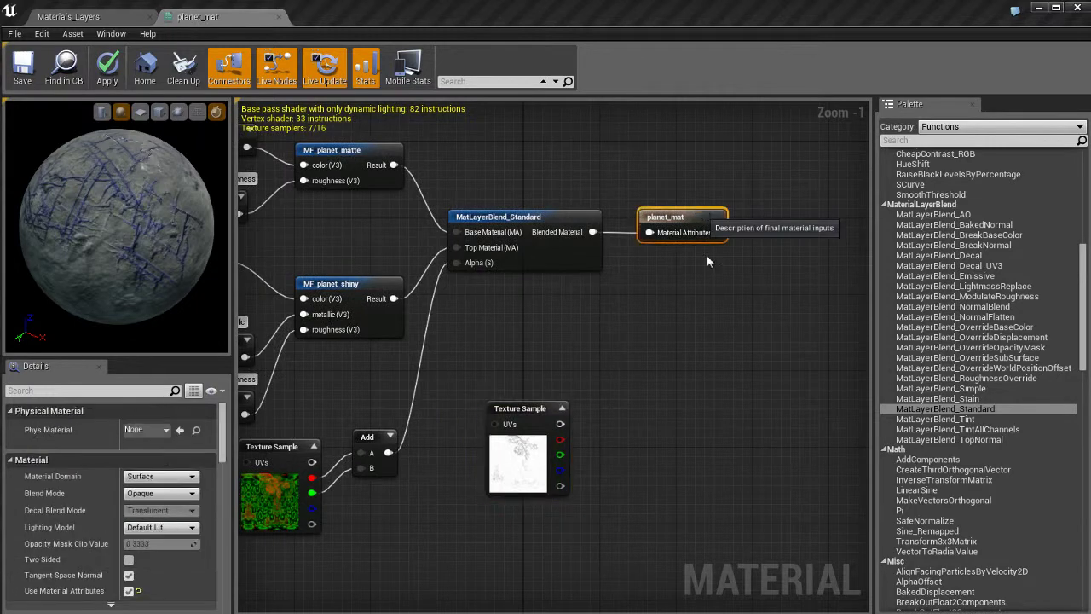
{"action": "right_click_drag", "start_coordinate": [731, 356], "coordinate": [685, 364]}
{"action": "right_click_drag", "start_coordinate": [608, 357], "coordinate": [670, 290]}
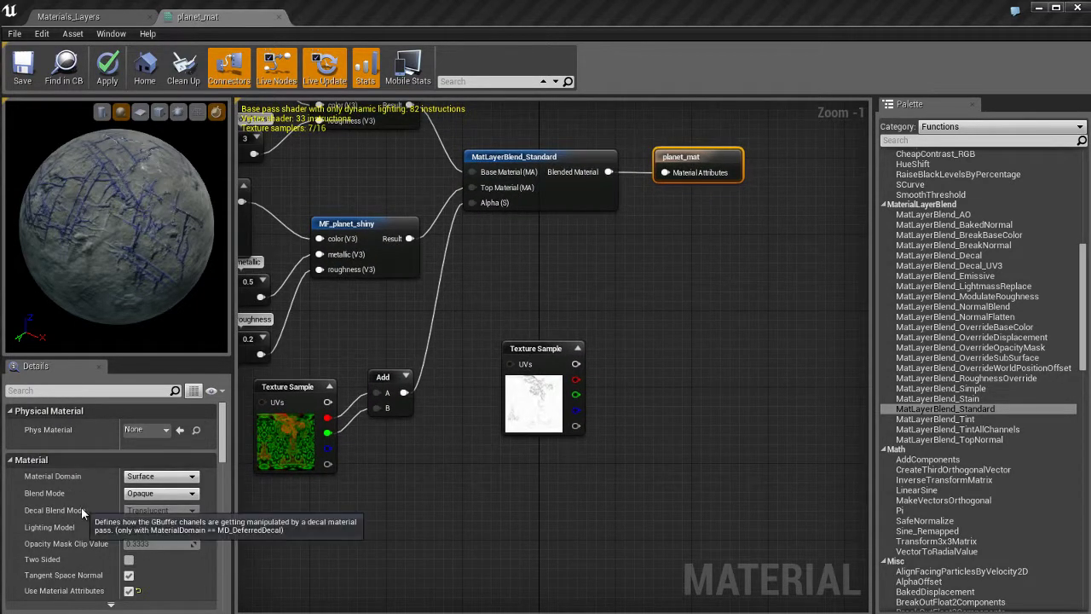
{"action": "scroll", "coordinate": [89, 482], "scroll_direction": "down", "scroll_amount": 5}
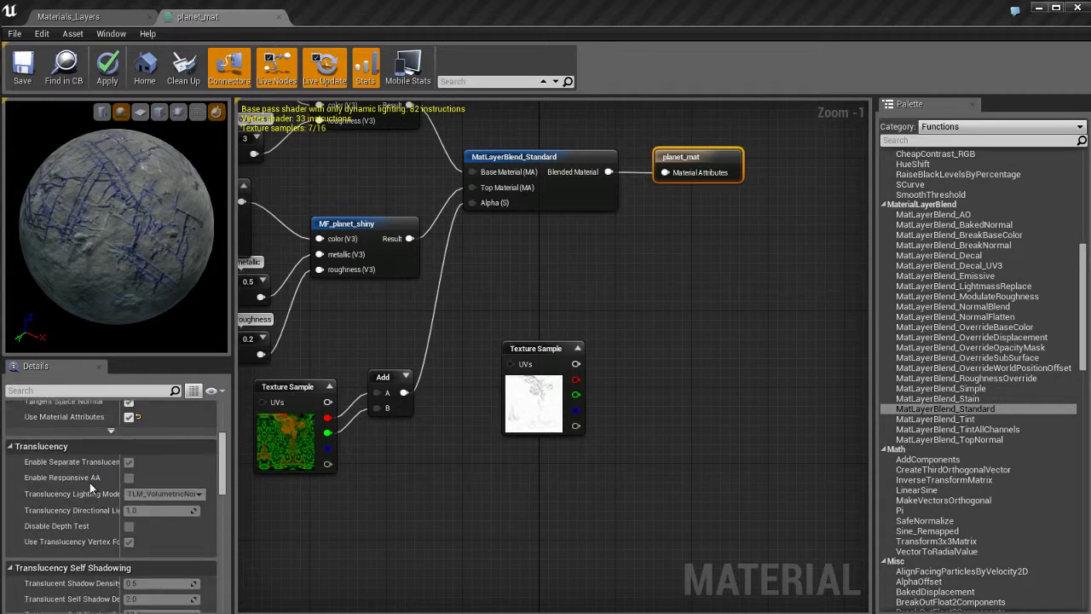
{"action": "scroll", "coordinate": [89, 483], "scroll_direction": "up", "scroll_amount": 5}
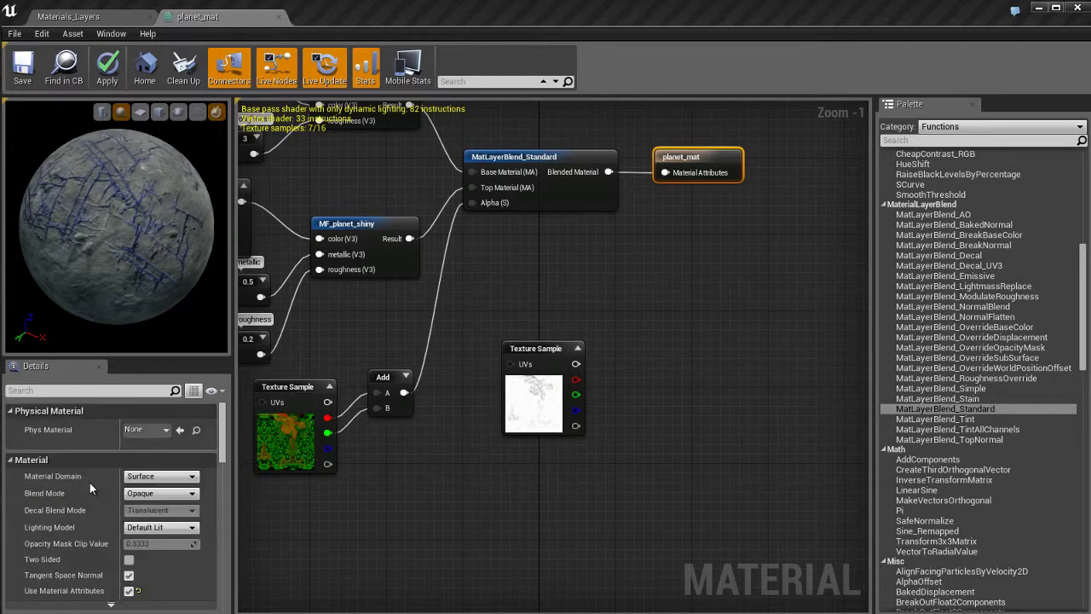
{"action": "left_click", "coordinate": [128, 591]}
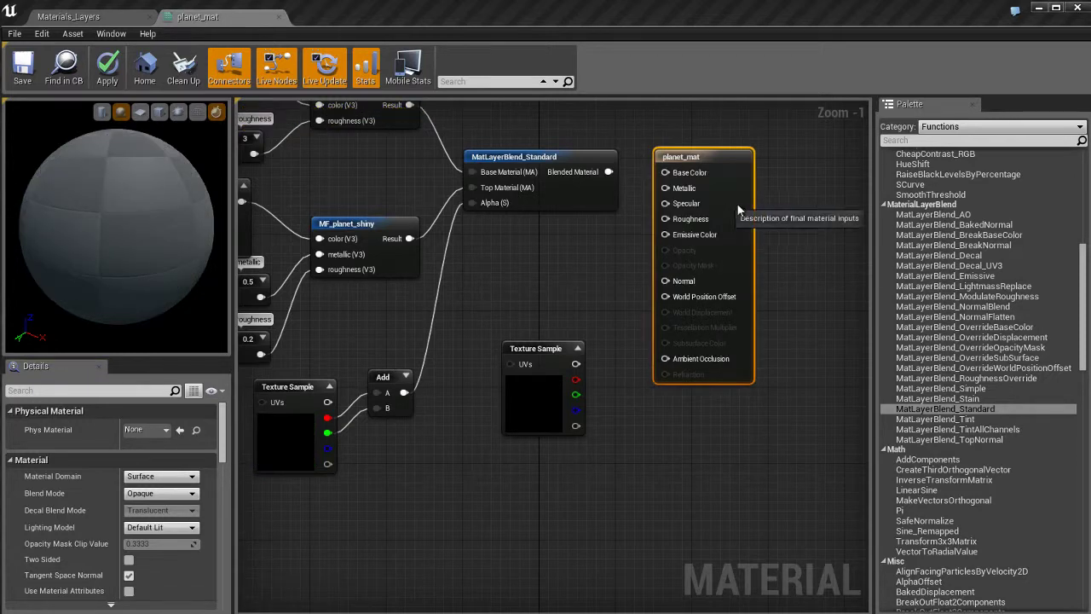
Try connecting the planet_occlusion Texture Sample directly to planet_mat's Ambient Occlusion, and break that connection again
{"action": "left_click_drag", "start_coordinate": [575, 363], "coordinate": [704, 358]}
{"action": "right_click_drag", "start_coordinate": [655, 372], "coordinate": [640, 398]}
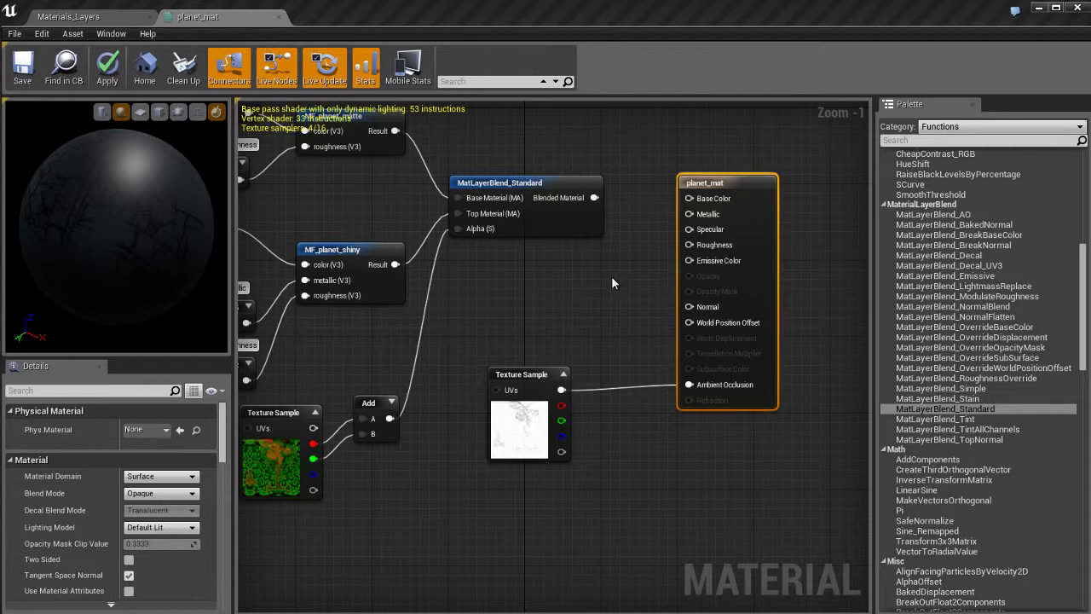
{"action": "right_click_drag", "start_coordinate": [621, 339], "coordinate": [604, 323]}
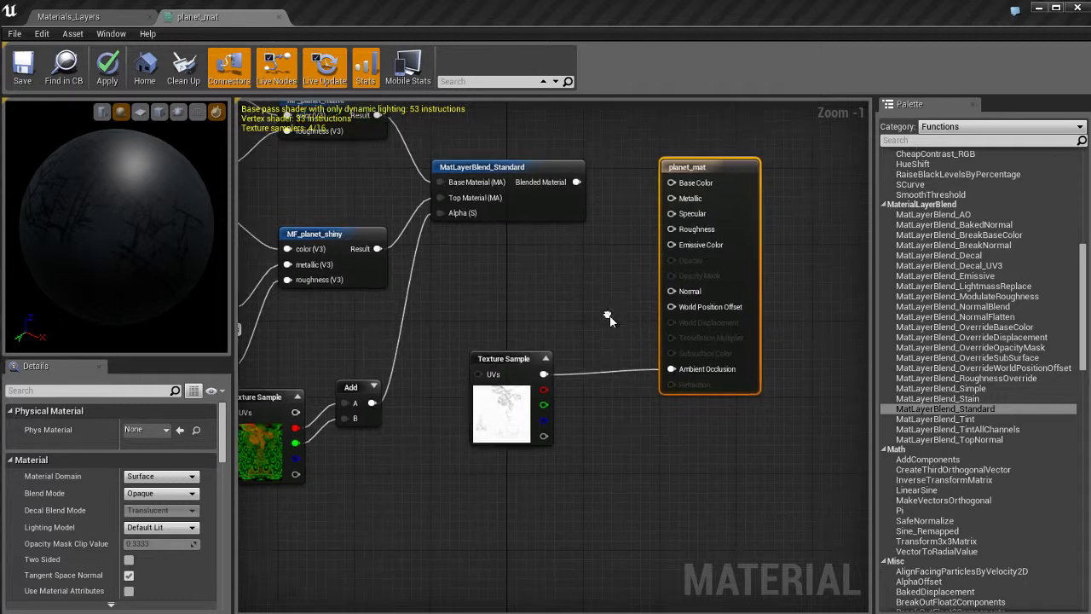
{"action": "left_click", "coordinate": [543, 374], "text": "alt"}
Move the planet_occlusion Texture Sample further down and planet_mat further away from MatLayerBlend_Standard to free space between them
{"action": "left_click_drag", "start_coordinate": [513, 363], "coordinate": [544, 503]}
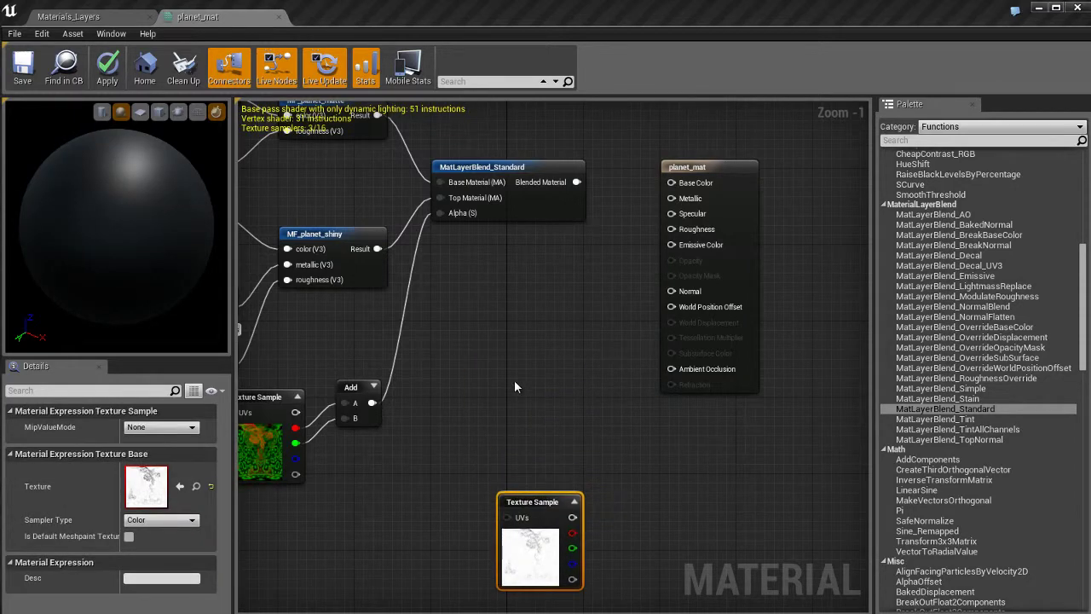
{"action": "right_click_drag", "start_coordinate": [592, 357], "coordinate": [521, 381]}
{"action": "left_click_drag", "start_coordinate": [685, 203], "coordinate": [812, 197]}
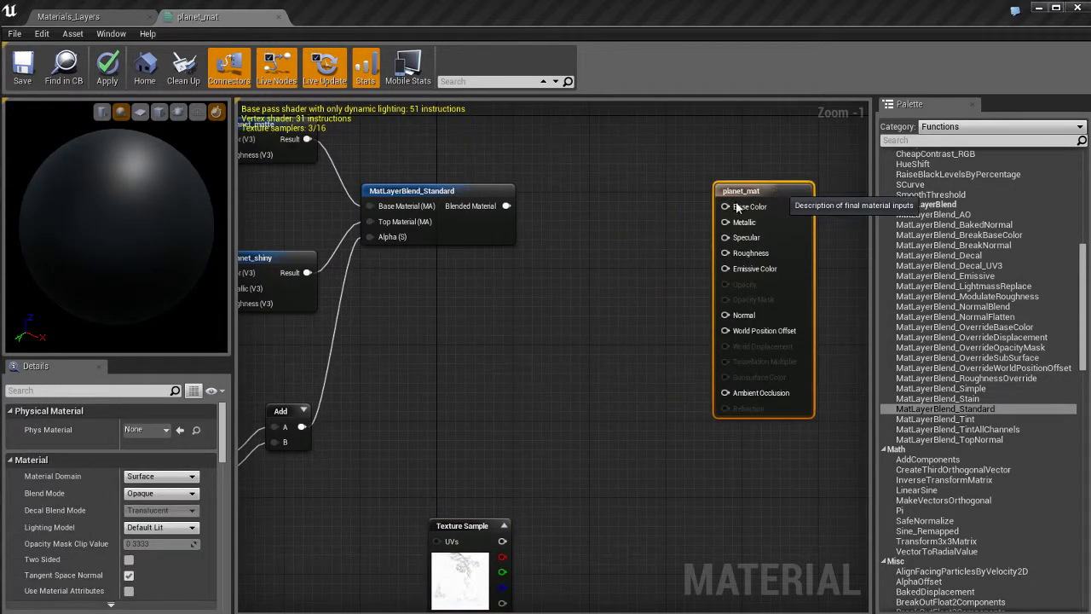
{"action": "left_click", "coordinate": [600, 276]}
{"action": "right_click_drag", "start_coordinate": [623, 316], "coordinate": [610, 347]}
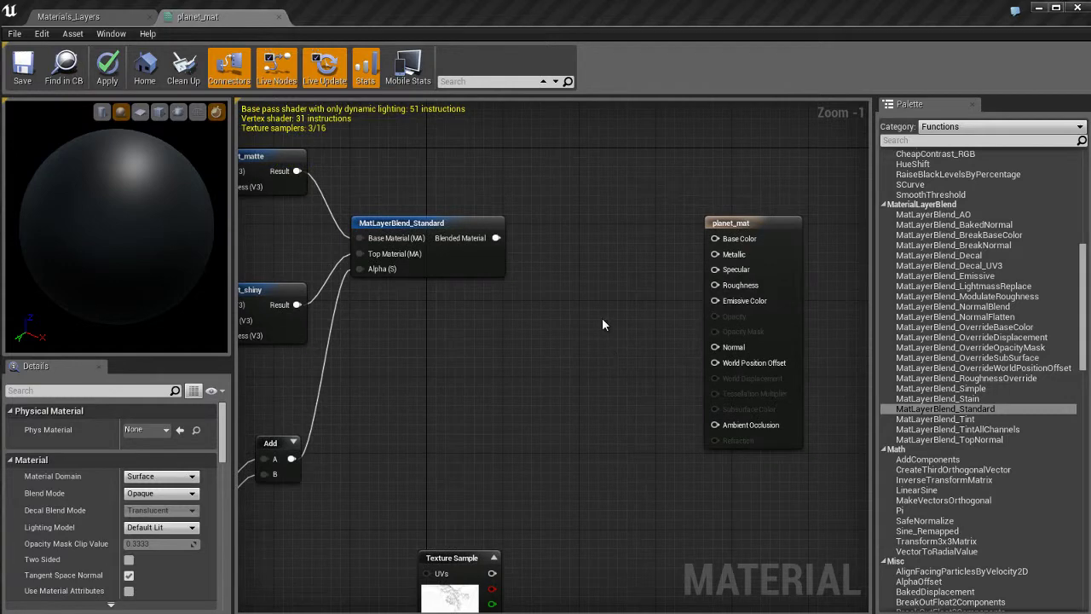
{"action": "scroll", "coordinate": [602, 321], "scroll_direction": "up", "scroll_amount": 1}
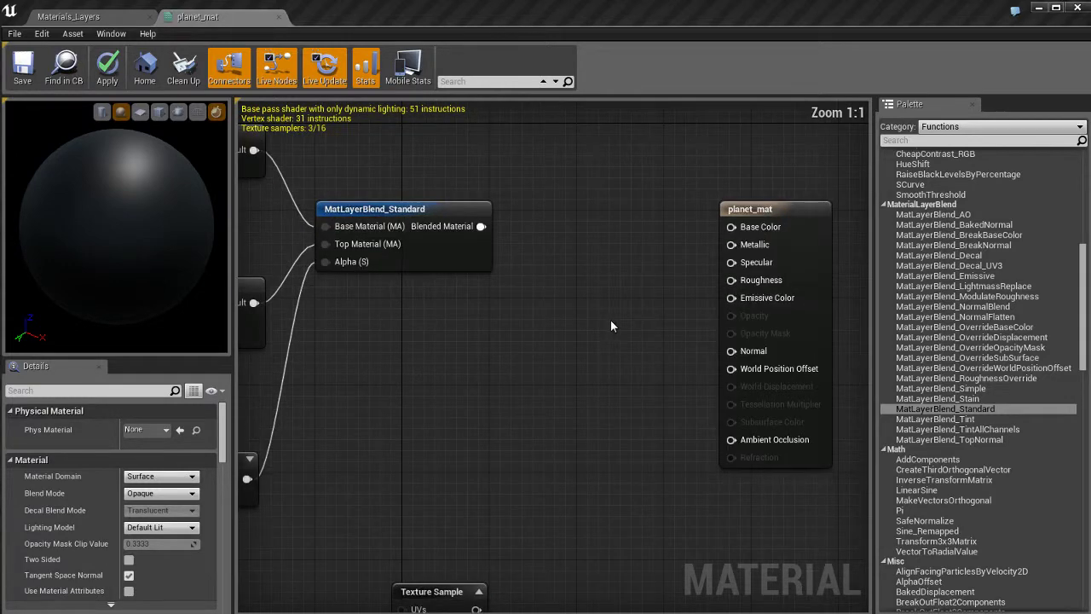
{"action": "right_click_drag", "start_coordinate": [606, 377], "coordinate": [582, 377]}
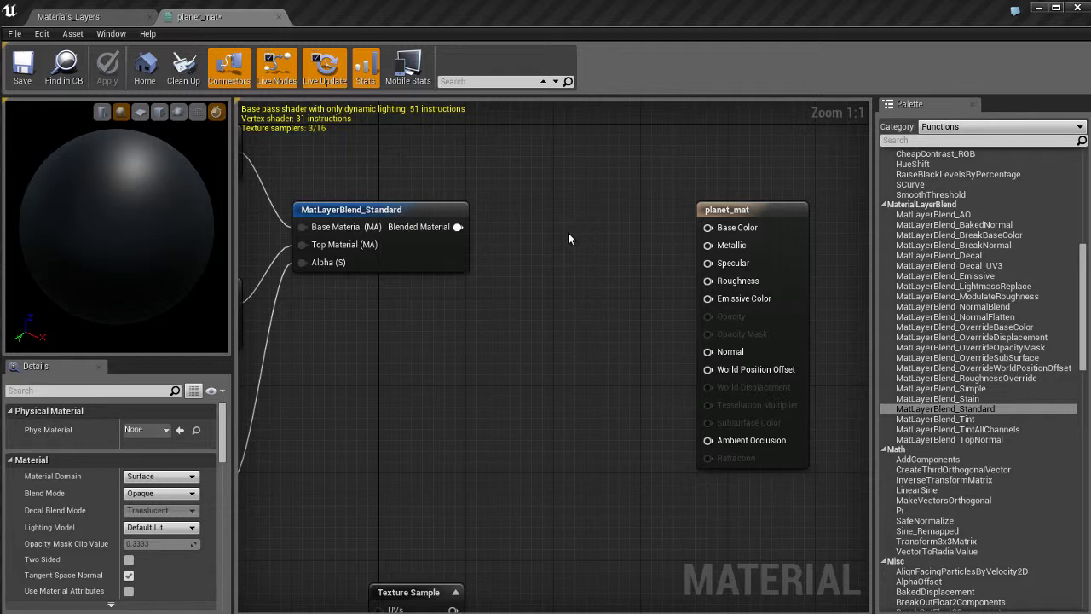
{"action": "left_click", "coordinate": [413, 247]}
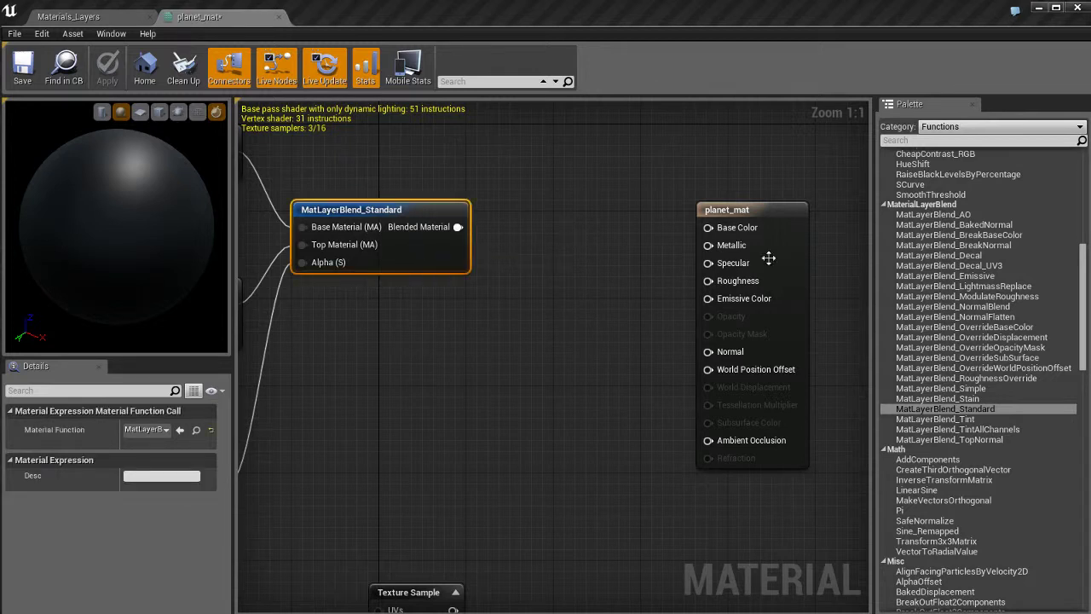
{"action": "left_click", "coordinate": [801, 226]}
{"action": "left_click", "coordinate": [573, 279]}
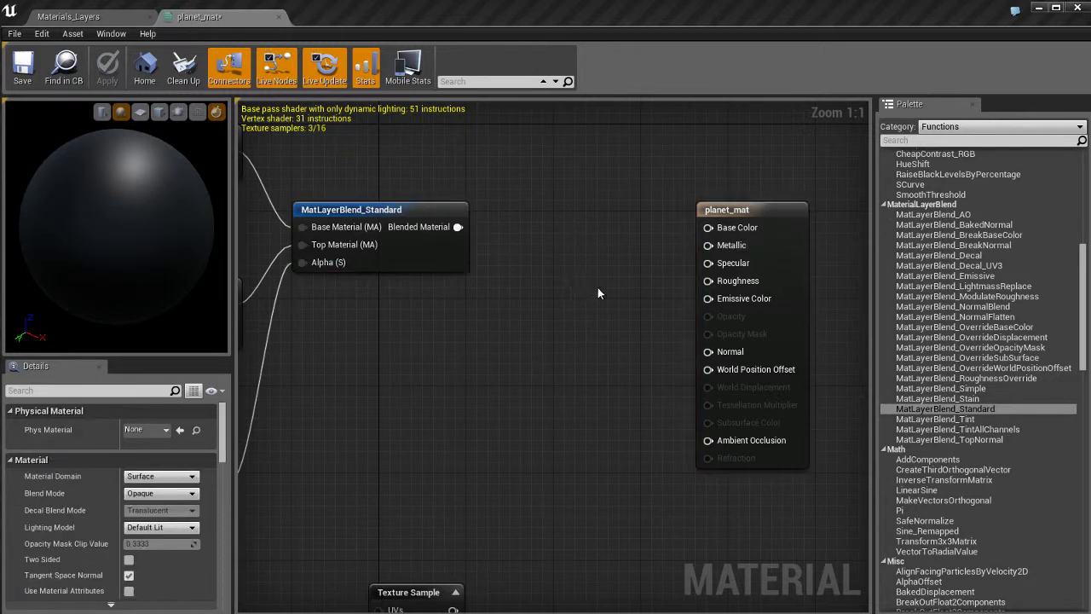
Search all palette categories for "break" and add a BreakMaterialAttributes node between MatLayerBlend_Standard and planet_mat
{"action": "left_click", "coordinate": [955, 127]}
{"action": "left_click", "coordinate": [957, 140]}
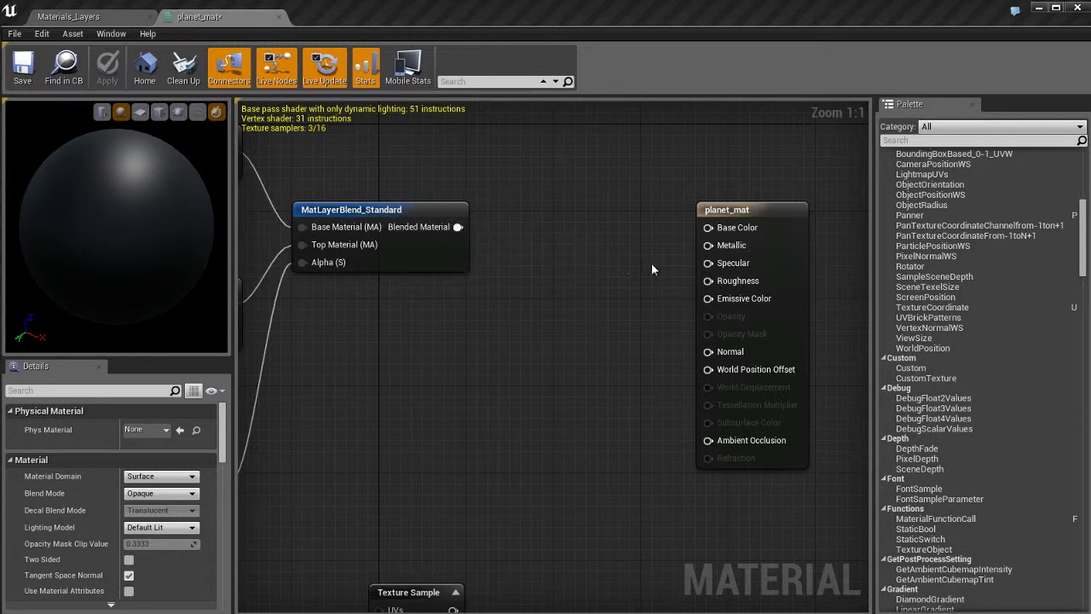
{"action": "left_click", "coordinate": [955, 127]}
{"action": "left_click", "coordinate": [955, 140]}
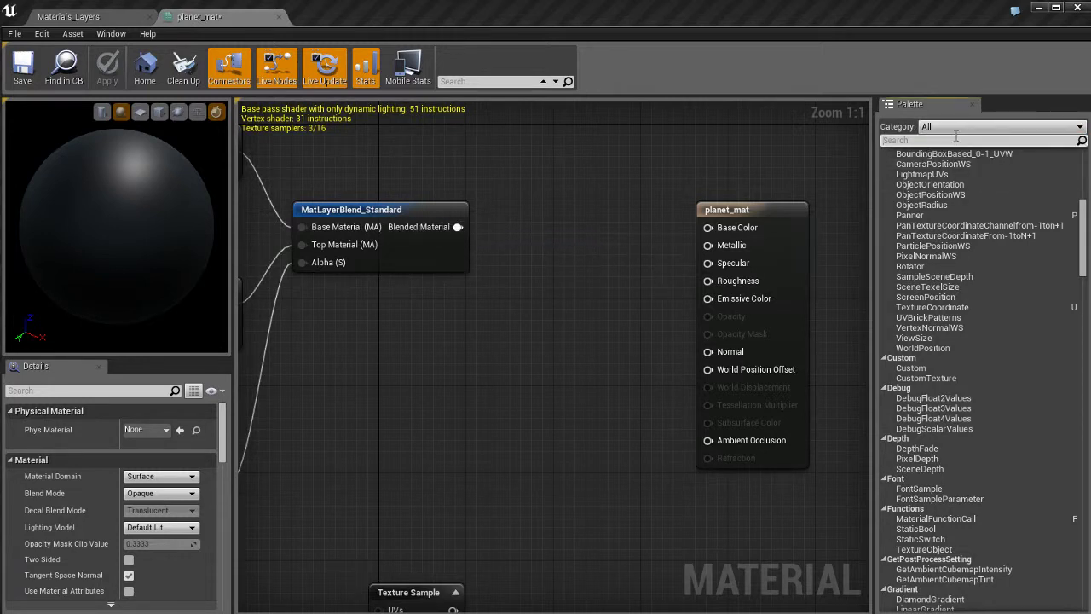
{"action": "type", "text": "break"}
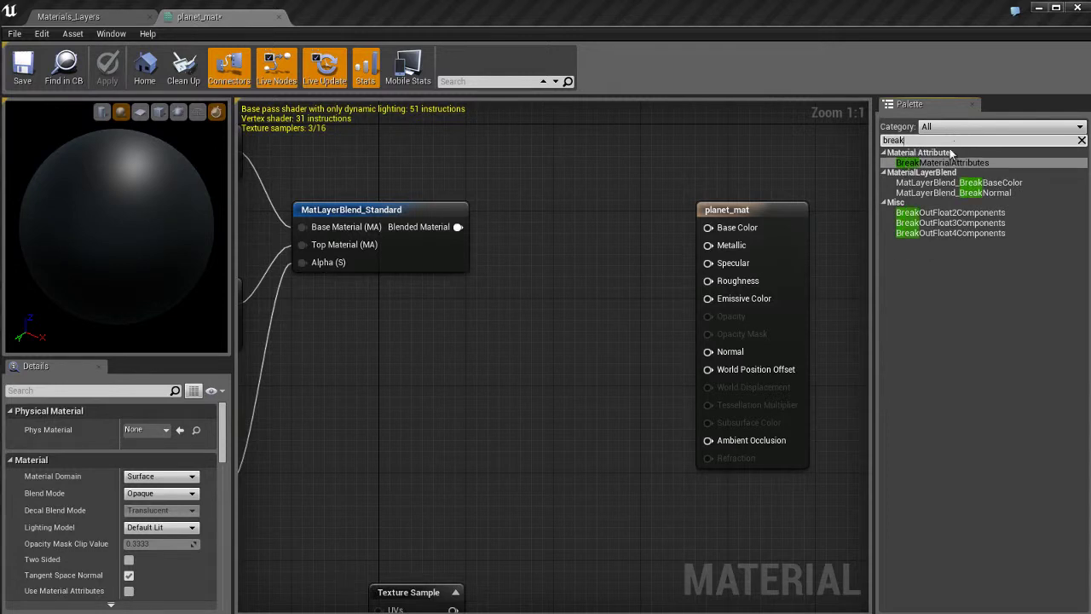
{"action": "left_click_drag", "start_coordinate": [928, 161], "coordinate": [598, 214]}
Move planet_mat further from BreakMaterialAttributes and connect MatLayerBlend_Standard's Blended Material to the Attr input
{"action": "right_click_drag", "start_coordinate": [475, 355], "coordinate": [452, 268]}
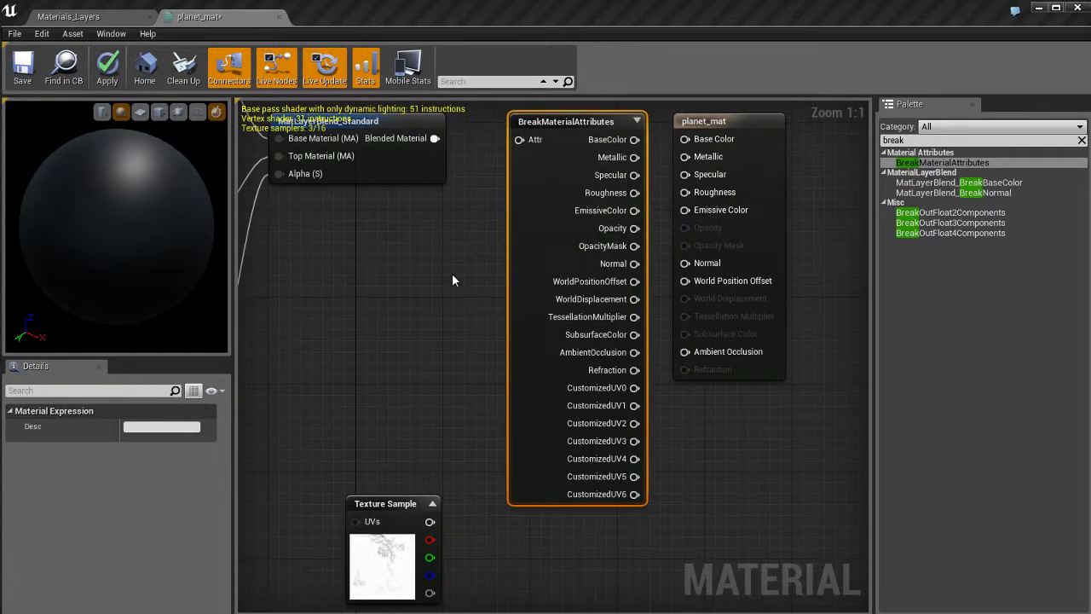
{"action": "left_click_drag", "start_coordinate": [724, 128], "coordinate": [788, 128]}
{"action": "right_click_drag", "start_coordinate": [658, 183], "coordinate": [631, 257]}
{"action": "left_click_drag", "start_coordinate": [409, 217], "coordinate": [499, 215]}
Connect BreakMaterialAttributes' BaseColor, Metallic, Specular, Roughness, EmissiveColor and Normal outputs to the matching planet_mat inputs
{"action": "right_click_drag", "start_coordinate": [642, 287], "coordinate": [595, 271]}
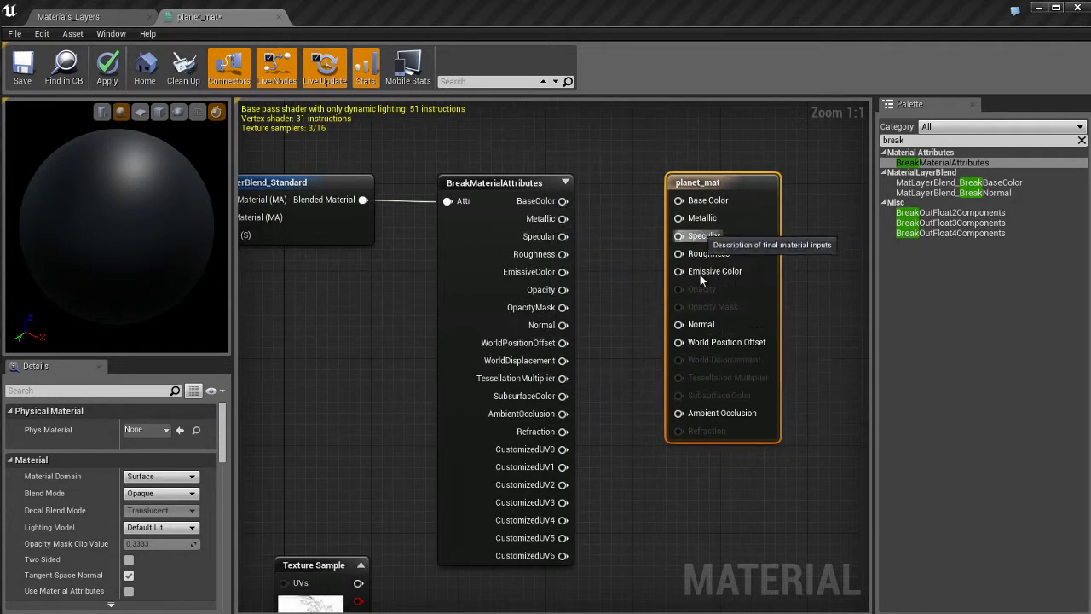
{"action": "right_click_drag", "start_coordinate": [620, 366], "coordinate": [615, 348]}
{"action": "left_click_drag", "start_coordinate": [557, 184], "coordinate": [673, 183]}
{"action": "left_click_drag", "start_coordinate": [558, 201], "coordinate": [683, 202]}
{"action": "left_click_drag", "start_coordinate": [557, 219], "coordinate": [675, 237]}
{"action": "left_click_drag", "start_coordinate": [557, 255], "coordinate": [674, 254]}
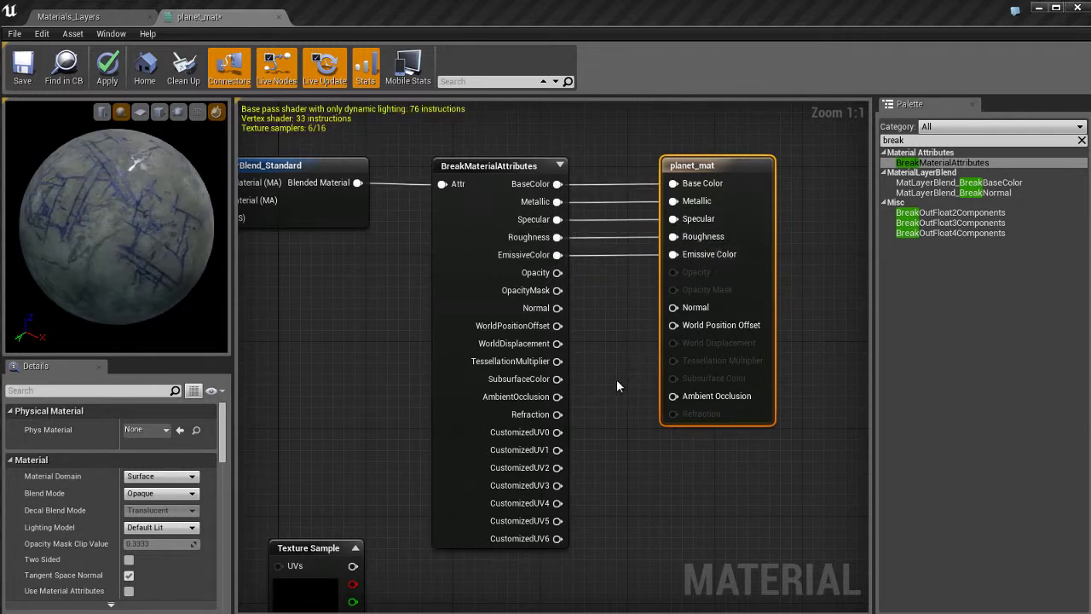
{"action": "right_click_drag", "start_coordinate": [616, 382], "coordinate": [613, 352]}
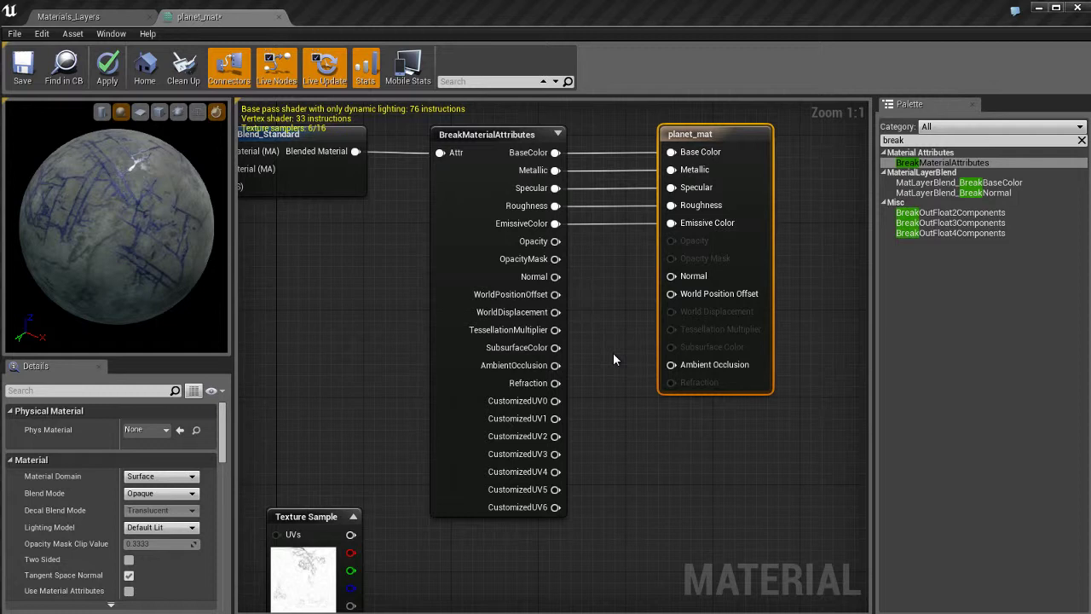
{"action": "left_click_drag", "start_coordinate": [555, 276], "coordinate": [671, 276]}
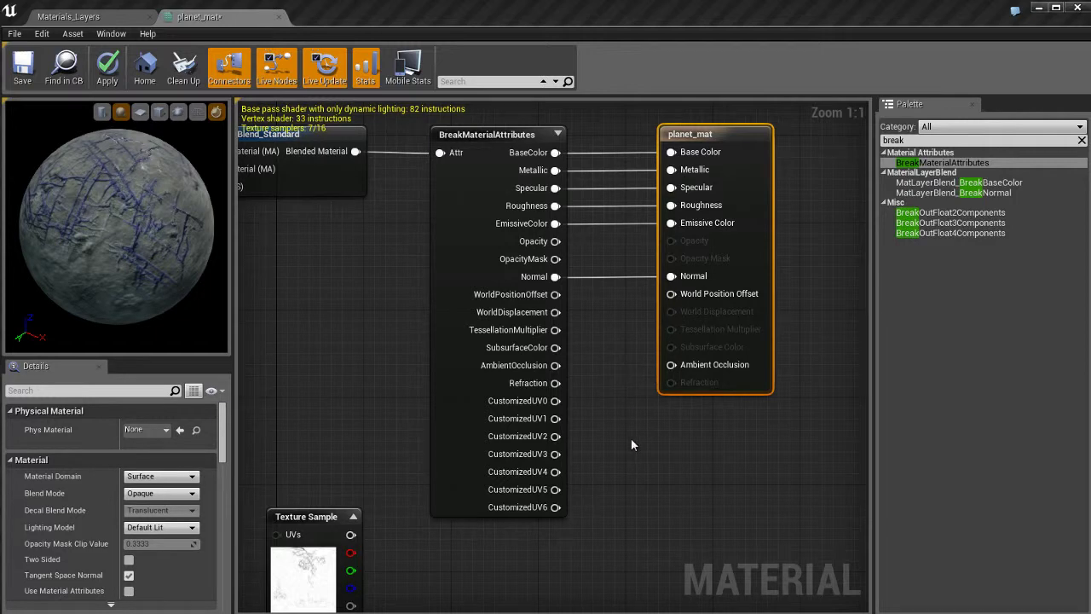
Move the planet_occlusion Texture Sample below BreakMaterialAttributes and connect its color output to planet_mat's Ambient Occlusion
{"action": "right_click_drag", "start_coordinate": [631, 438], "coordinate": [631, 383]}
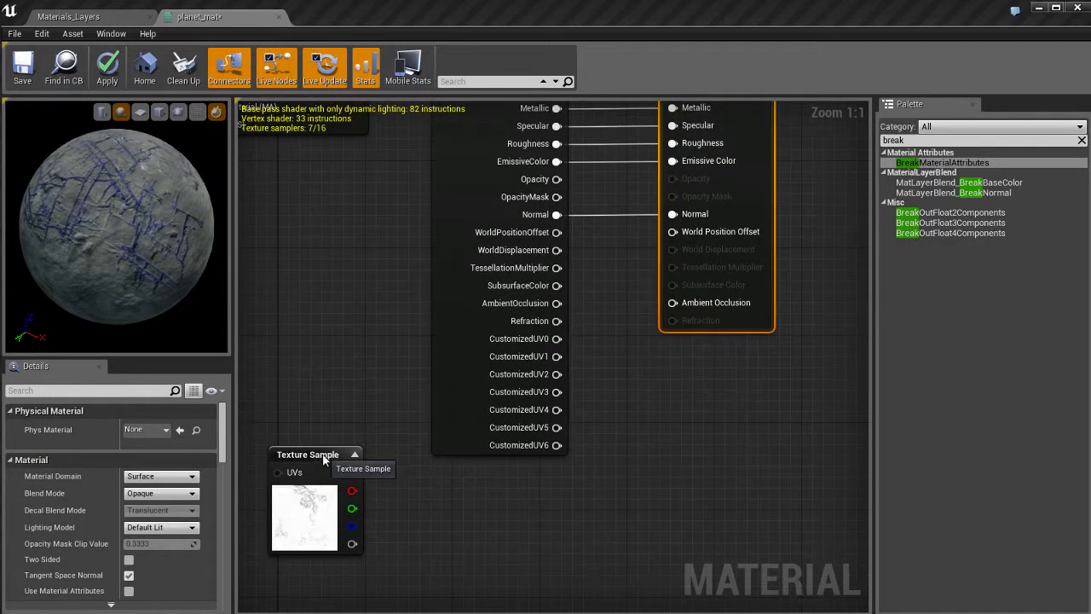
{"action": "left_click_drag", "start_coordinate": [324, 454], "coordinate": [695, 311]}
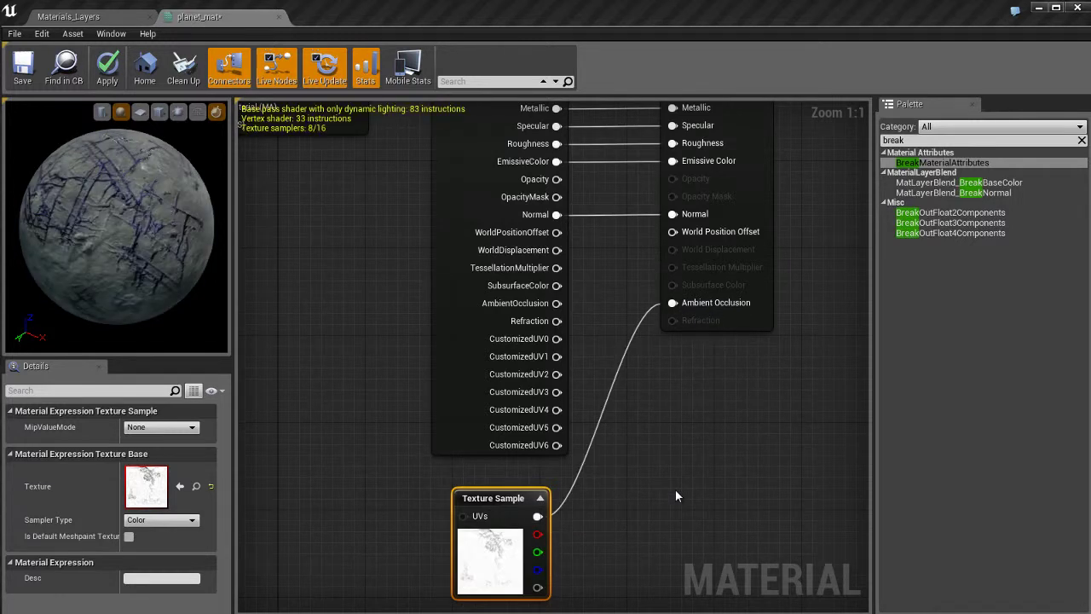
Apply the planet_mat changes and inspect the planet01 surface from several distances and angles in the Materials_Layers level
{"action": "left_click_drag", "start_coordinate": [165, 242], "coordinate": [235, 204]}
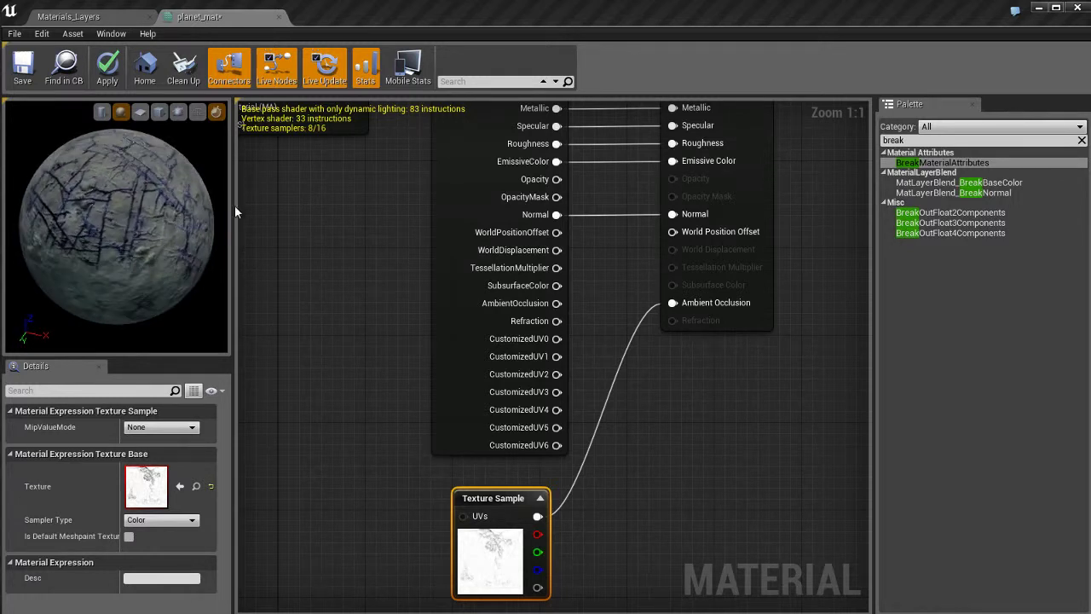
{"action": "key", "text": "Return"}
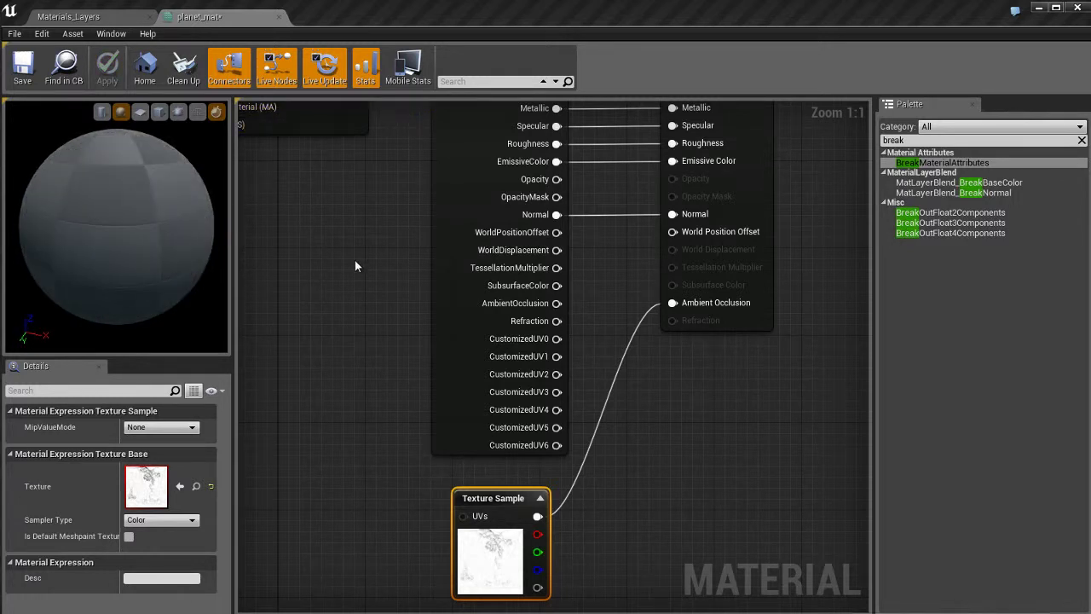
{"action": "left_click", "coordinate": [108, 19]}
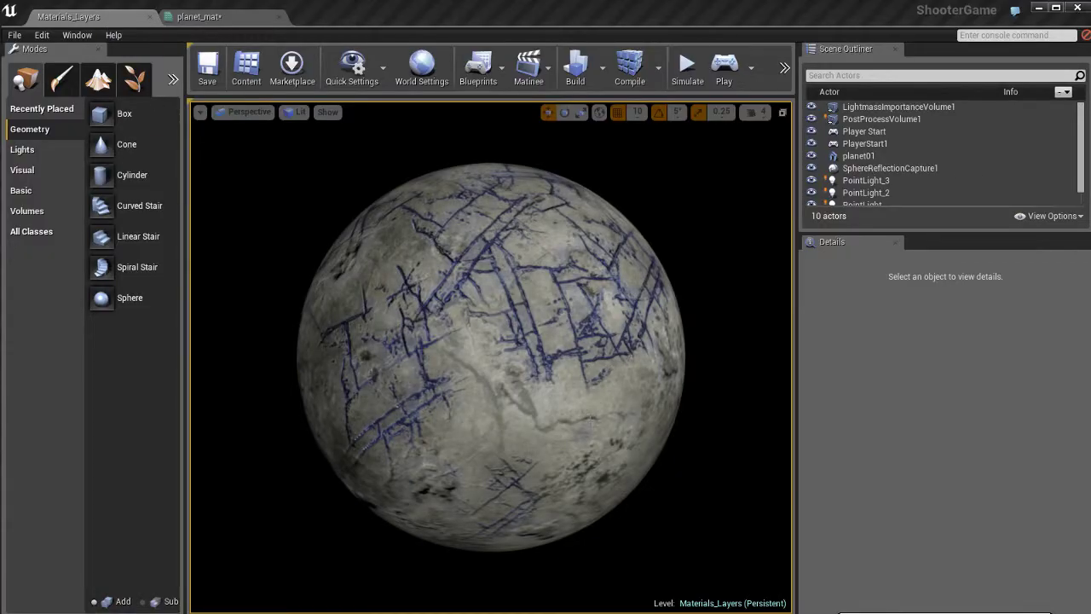
{"action": "mouse_move", "coordinate": [492, 315]}
{"action": "left_mouse_down"}
{"action": "mouse_move", "coordinate": [535, 288]}
{"action": "mouse_move", "coordinate": [503, 322]}
{"action": "left_mouse_up"}
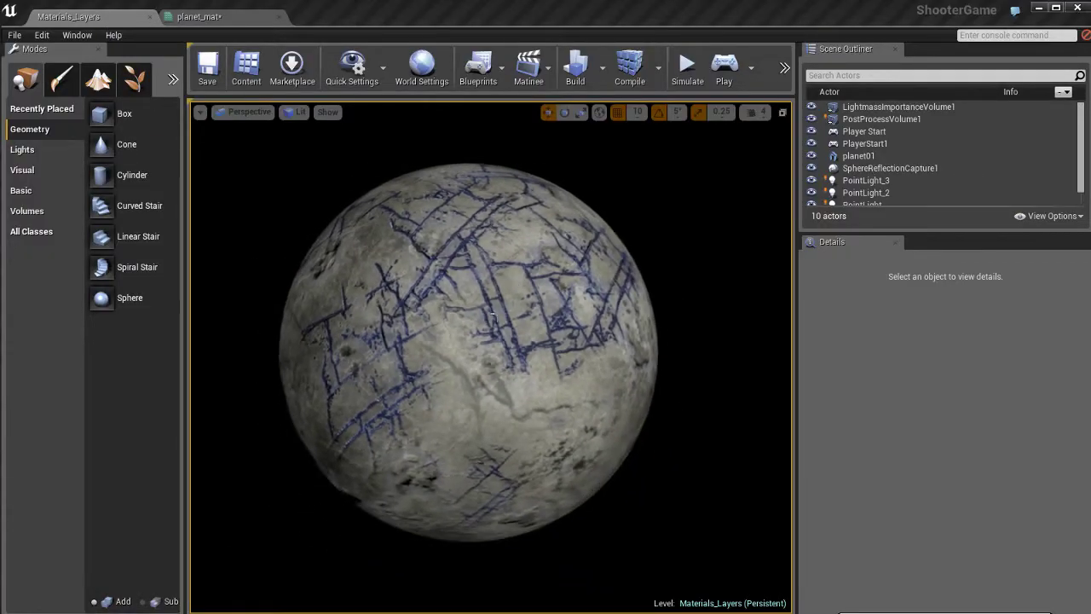
{"action": "left_click", "coordinate": [493, 314]}
{"action": "scroll", "coordinate": [564, 331], "scroll_direction": "down", "scroll_amount": 5}
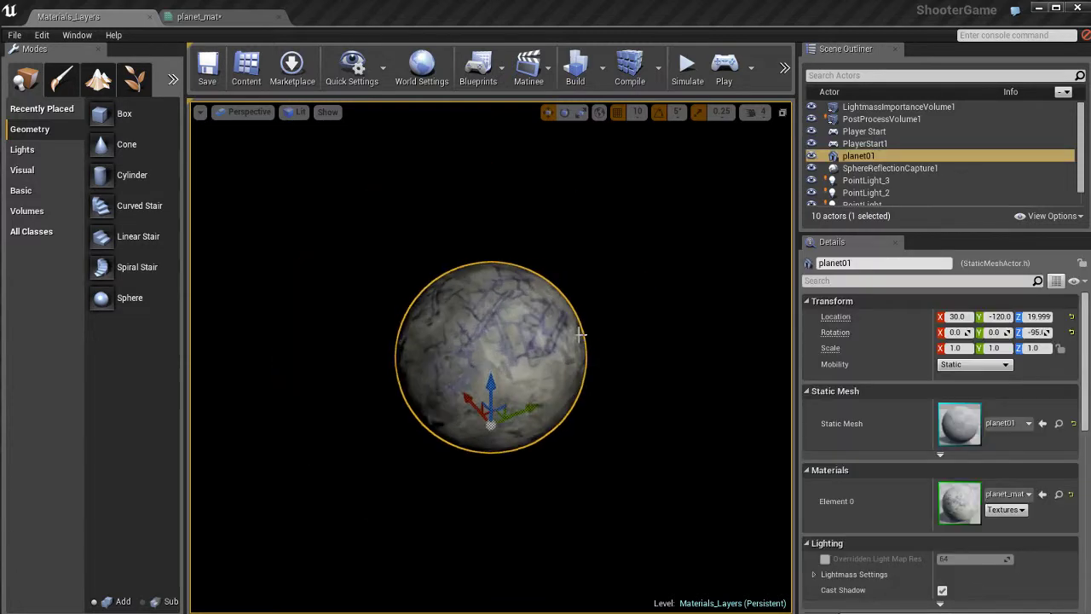
{"action": "scroll", "coordinate": [579, 335], "scroll_direction": "up", "scroll_amount": 5}
{"action": "scroll", "coordinate": [597, 339], "scroll_direction": "down", "scroll_amount": 3}
{"action": "scroll", "coordinate": [598, 340], "scroll_direction": "up", "scroll_amount": 3}
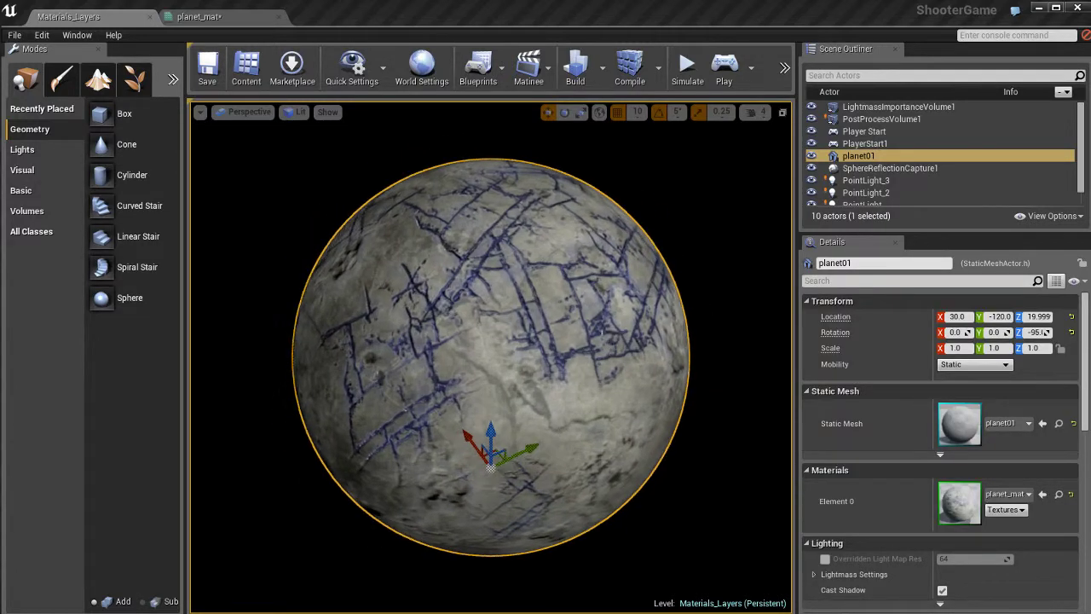
{"action": "key", "text": "Escape"}
{"action": "left_click_drag", "start_coordinate": [481, 350], "coordinate": [551, 327], "text": "alt"}
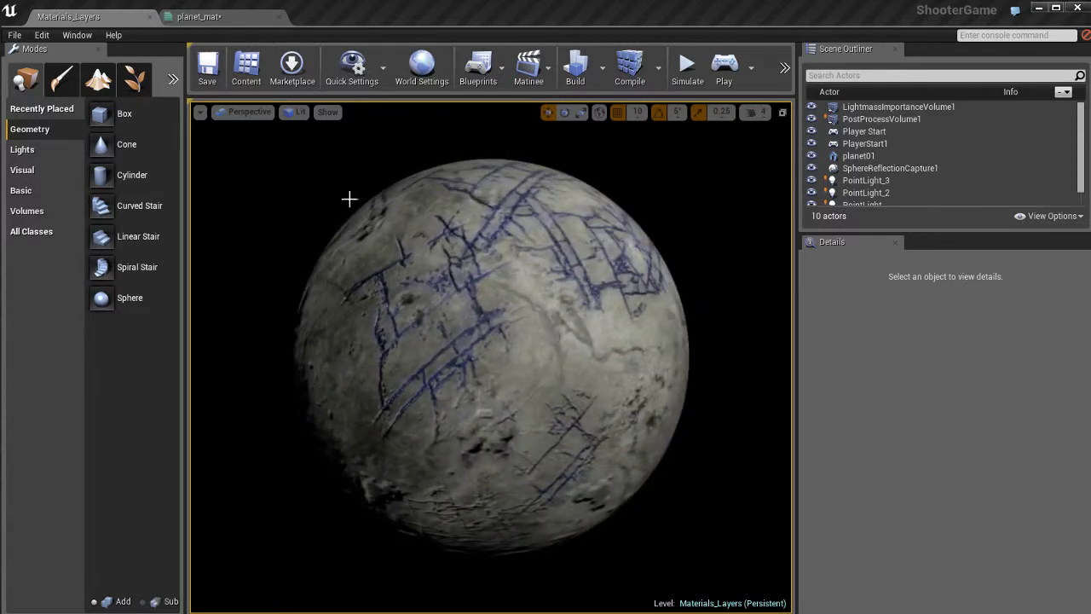
Disconnect BreakMaterialAttributes' Normal output from planet_mat, apply the material and check the planet in the Materials_Layers level
{"action": "left_click", "coordinate": [236, 18]}
{"action": "right_click_drag", "start_coordinate": [700, 460], "coordinate": [654, 371]}
{"action": "left_click", "coordinate": [595, 307], "text": "alt"}
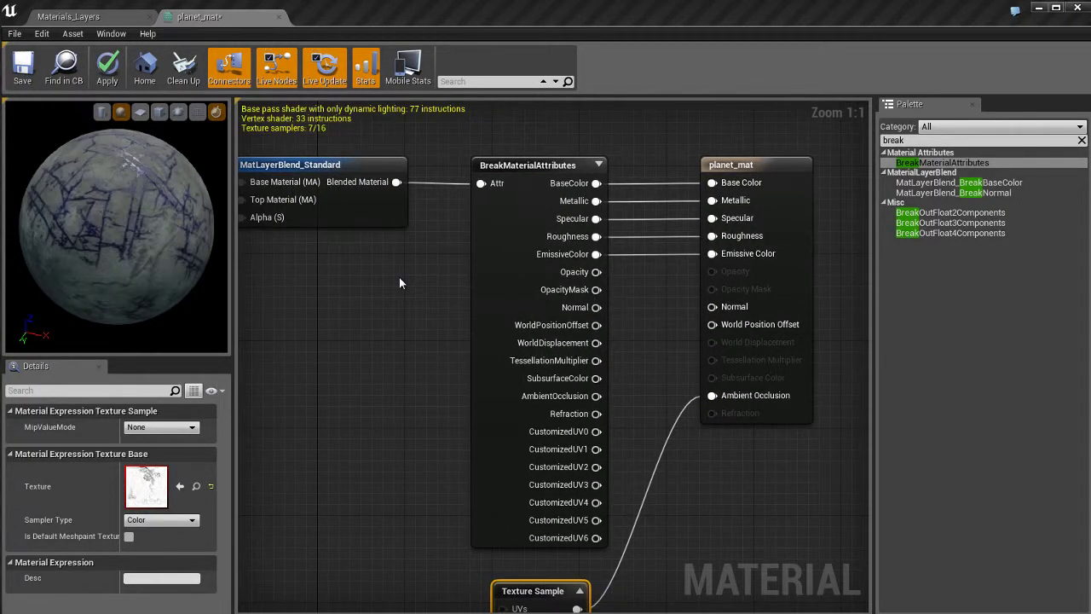
{"action": "left_click", "coordinate": [115, 17]}
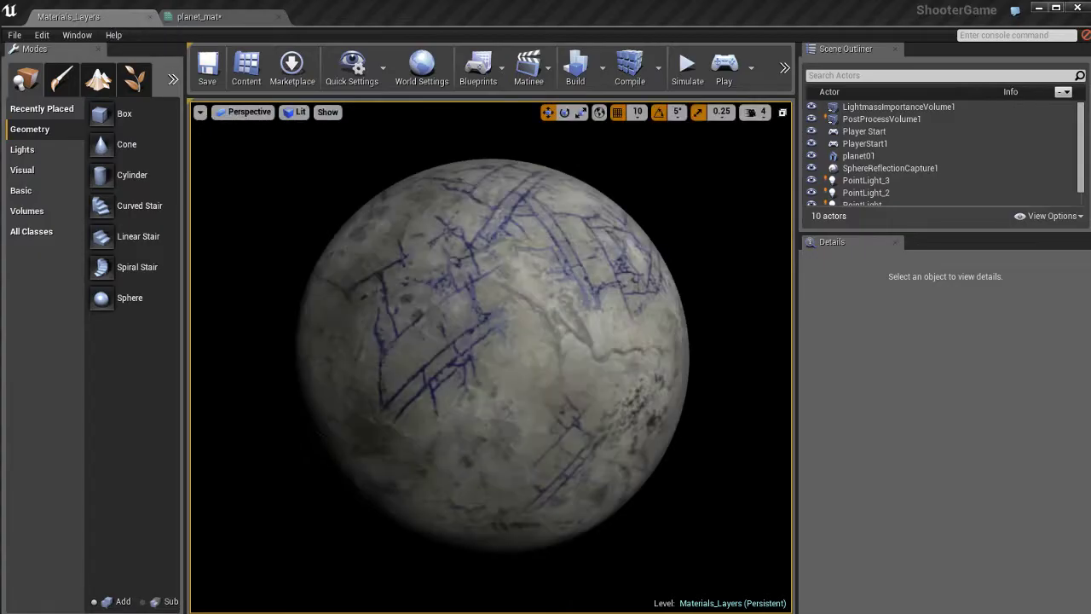
{"action": "left_click_drag", "start_coordinate": [511, 350], "coordinate": [502, 370], "text": "alt"}
{"action": "left_click", "coordinate": [239, 17]}
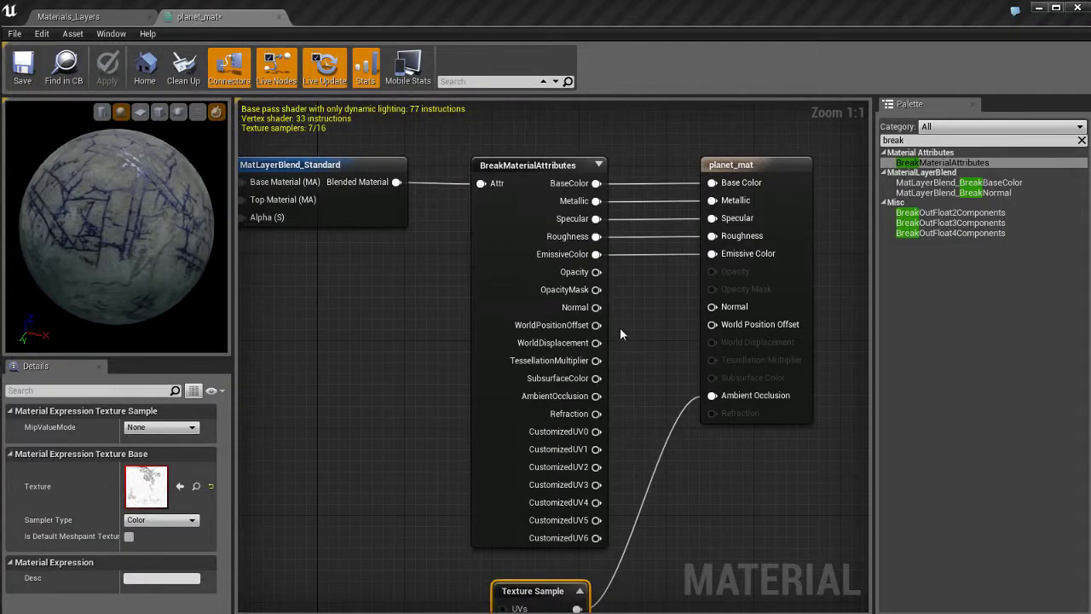
Reconnect BreakMaterialAttributes' Normal output to planet_mat's Normal input
{"action": "right_click_drag", "start_coordinate": [674, 340], "coordinate": [609, 300]}
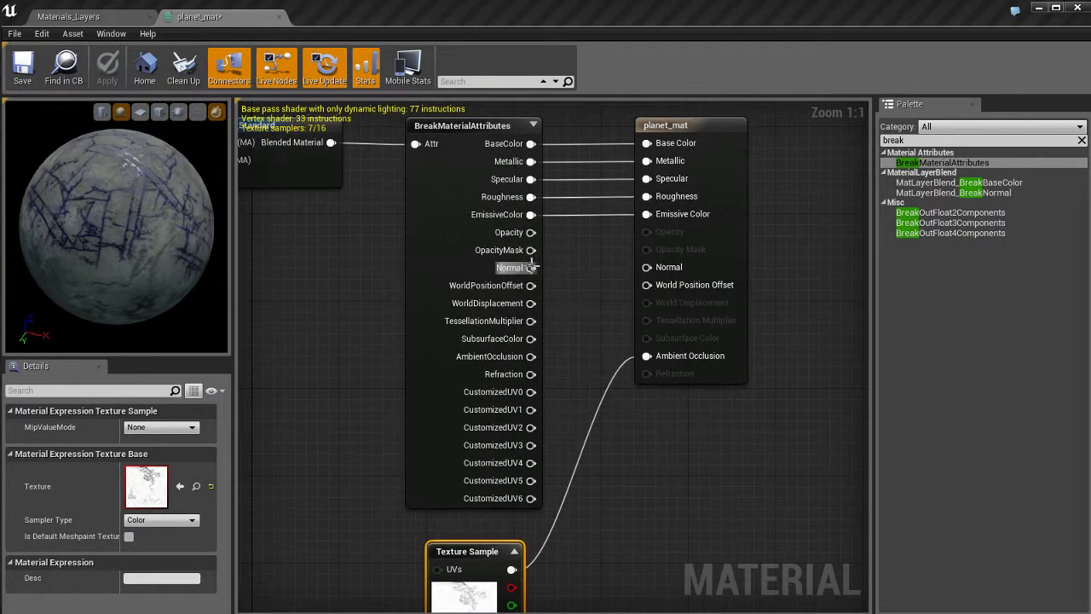
{"action": "left_click_drag", "start_coordinate": [530, 267], "coordinate": [650, 268]}
{"action": "right_click_drag", "start_coordinate": [594, 346], "coordinate": [625, 327]}
{"action": "left_click", "coordinate": [624, 304]}
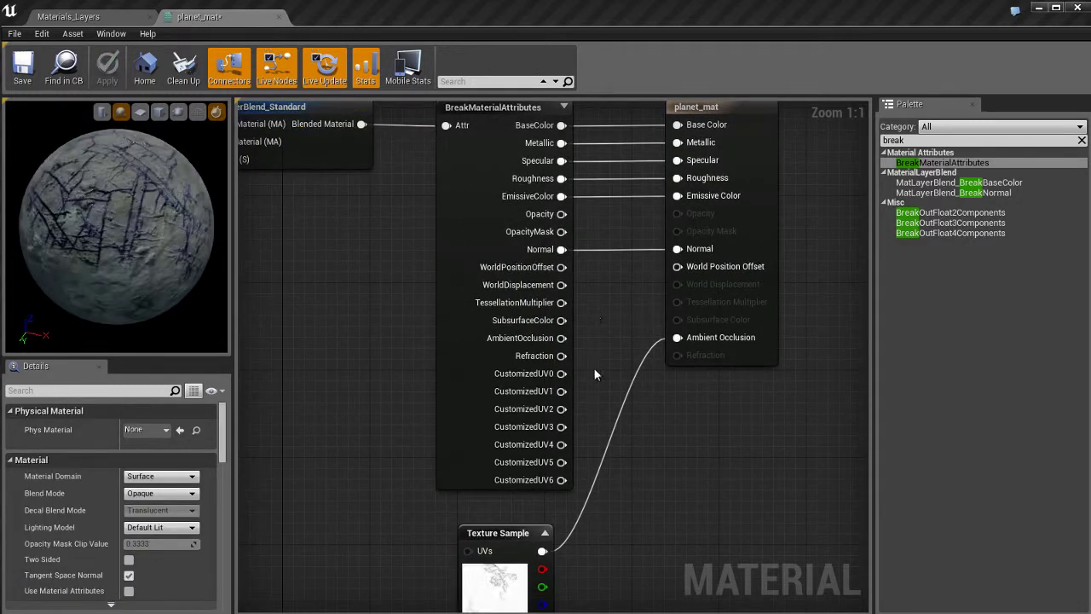
Open the MF_planet_shiny material function from its node in the planet_mat graph
{"action": "scroll", "coordinate": [573, 298], "scroll_direction": "down", "scroll_amount": 2}
{"action": "right_click_drag", "start_coordinate": [573, 288], "coordinate": [736, 351]}
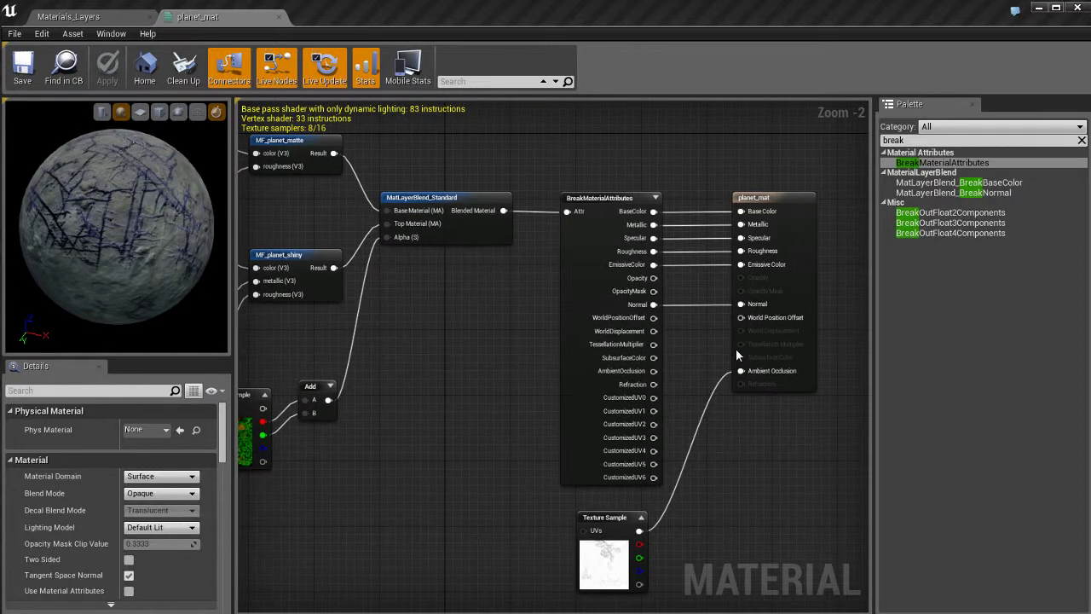
{"action": "right_click_drag", "start_coordinate": [481, 381], "coordinate": [605, 391]}
{"action": "left_click", "coordinate": [465, 332]}
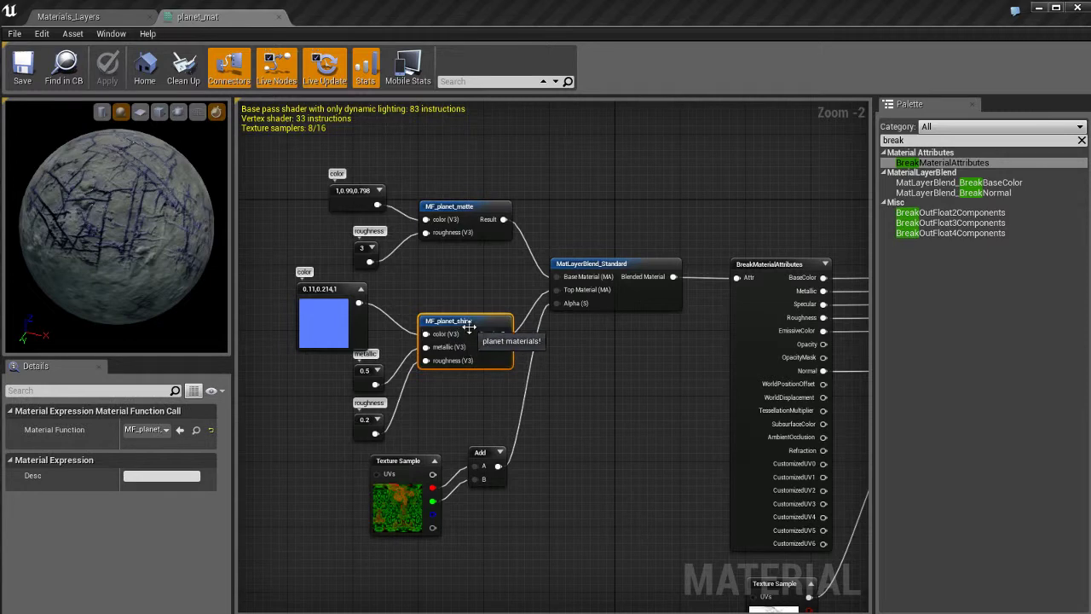
{"action": "double_click", "coordinate": [465, 332]}
Select the diffuse Texture Sample, the 0.75 constant and the Desaturation node and move them closer to the color Multiply node
{"action": "right_click_drag", "start_coordinate": [535, 470], "coordinate": [691, 355]}
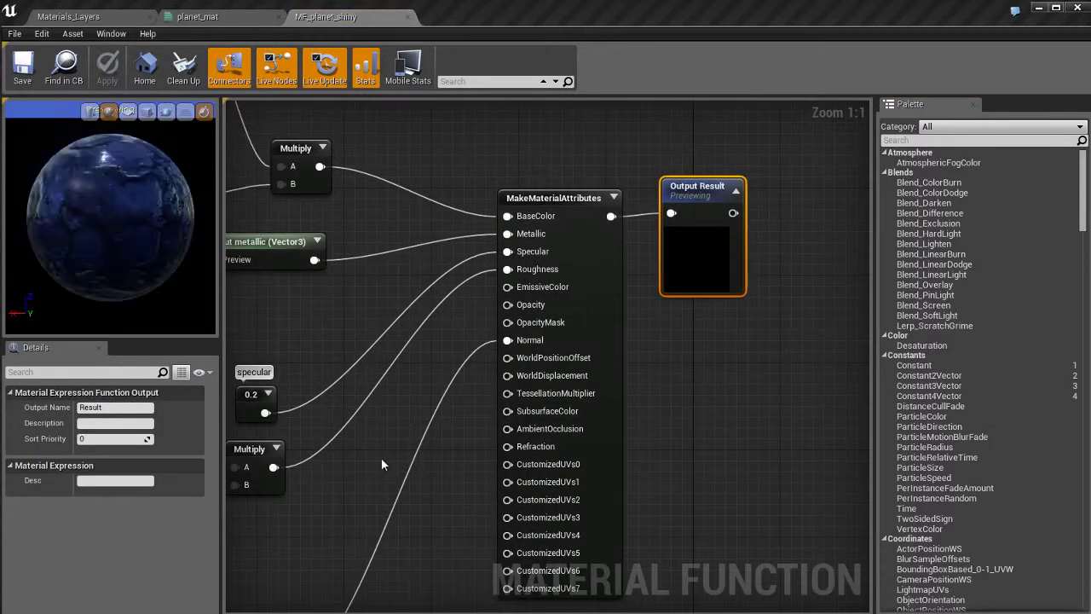
{"action": "right_click_drag", "start_coordinate": [375, 452], "coordinate": [520, 402]}
{"action": "scroll", "coordinate": [521, 402], "scroll_direction": "down", "scroll_amount": 2}
{"action": "right_click_drag", "start_coordinate": [563, 490], "coordinate": [557, 424]}
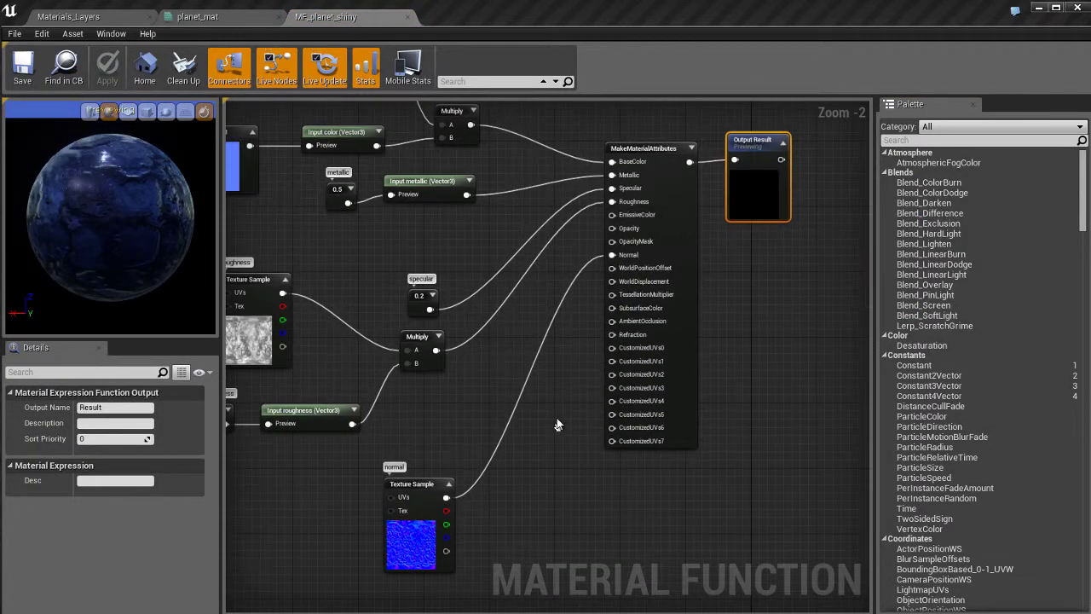
{"action": "right_click_drag", "start_coordinate": [458, 415], "coordinate": [534, 508]}
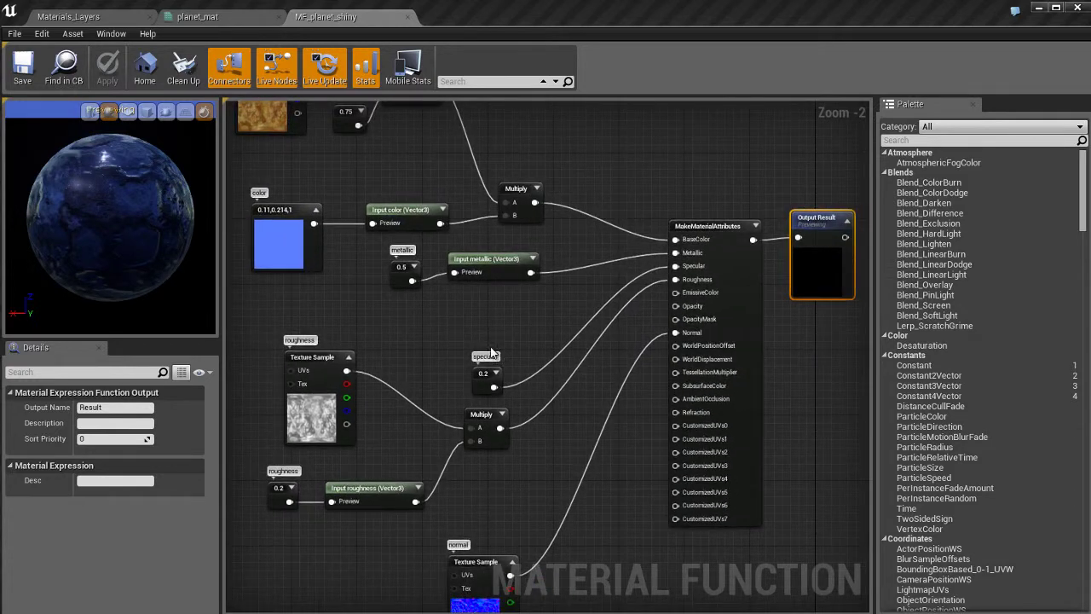
{"action": "right_click_drag", "start_coordinate": [493, 353], "coordinate": [509, 540]}
{"action": "left_click", "coordinate": [323, 202]}
{"action": "left_click", "coordinate": [429, 227], "text": "ctrl"}
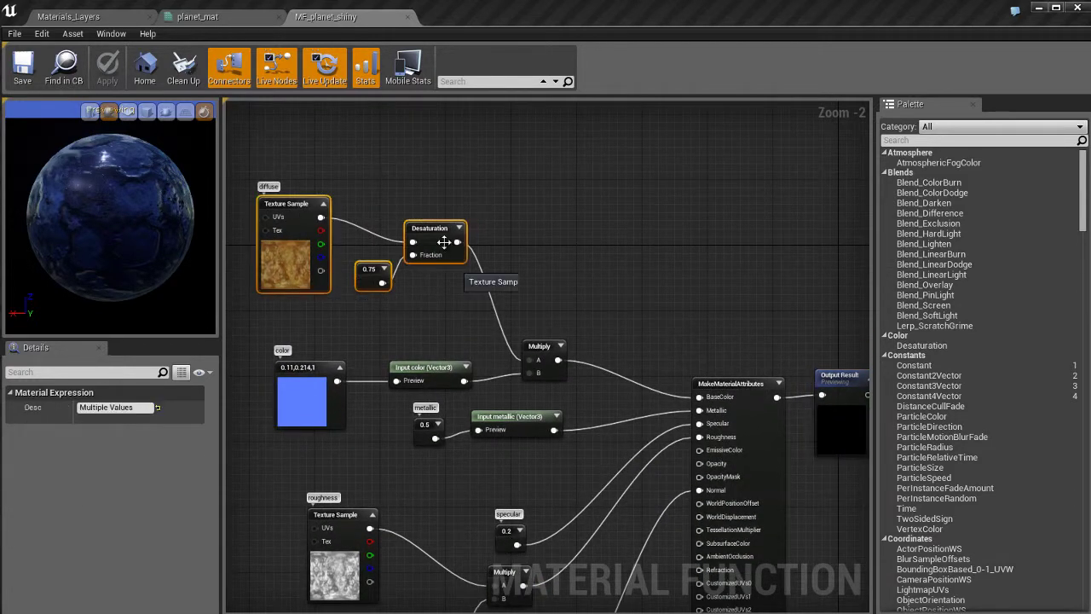
{"action": "left_click", "coordinate": [368, 269], "text": "ctrl"}
{"action": "left_click_drag", "start_coordinate": [435, 232], "coordinate": [466, 265]}
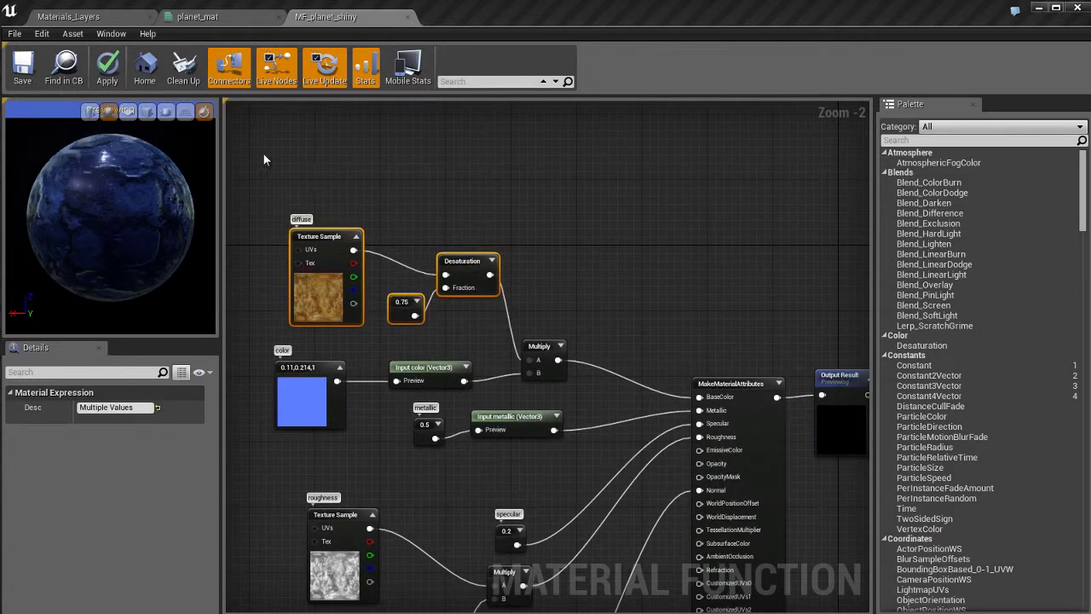
Move the diffuse, color and metallic nodes together higher in the graph, and place the specular constant just below Input metallic
{"action": "left_click_drag", "start_coordinate": [263, 158], "coordinate": [576, 459]}
{"action": "left_click_drag", "start_coordinate": [539, 420], "coordinate": [538, 233]}
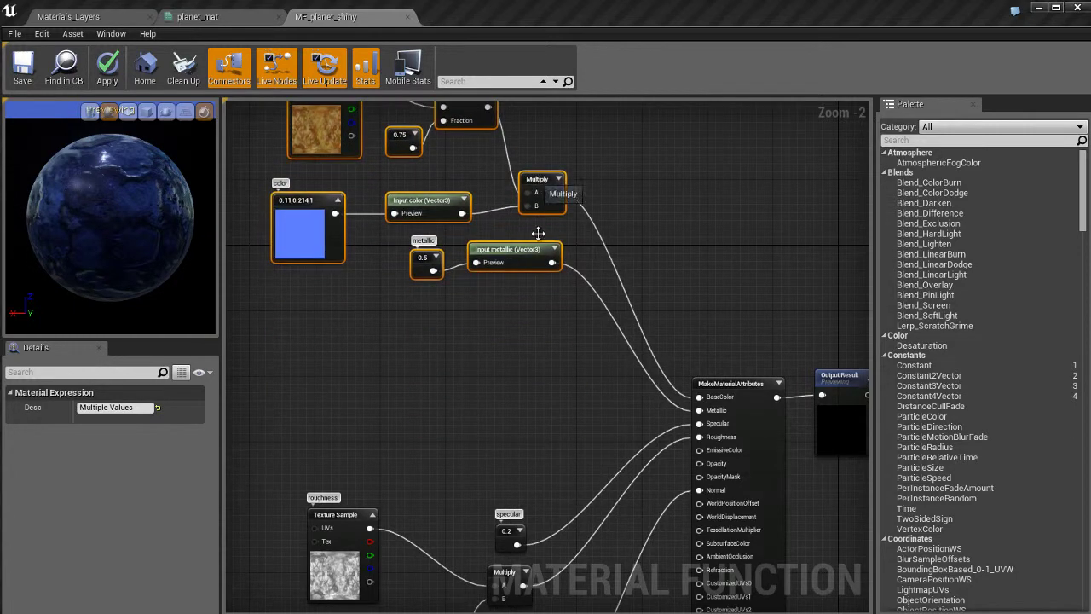
{"action": "right_click_drag", "start_coordinate": [508, 425], "coordinate": [500, 330]}
{"action": "left_click_drag", "start_coordinate": [496, 443], "coordinate": [530, 214]}
Bring the roughness Texture Sample closer to its Multiply, and move the whole roughness group up below the specular constant
{"action": "right_click_drag", "start_coordinate": [473, 422], "coordinate": [477, 386]}
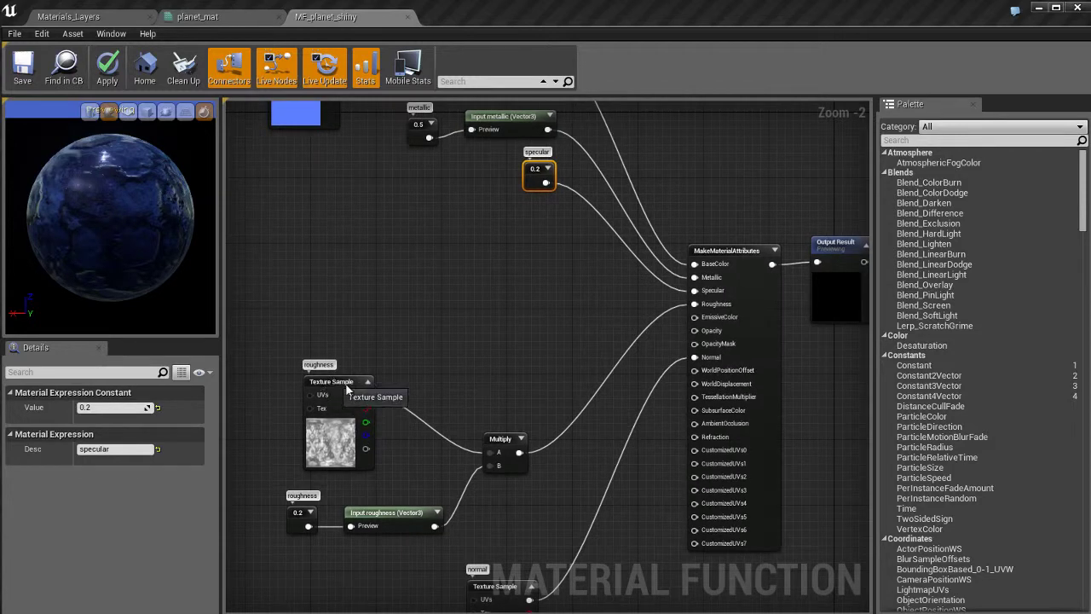
{"action": "left_click_drag", "start_coordinate": [334, 383], "coordinate": [400, 392]}
{"action": "left_click_drag", "start_coordinate": [281, 356], "coordinate": [492, 509]}
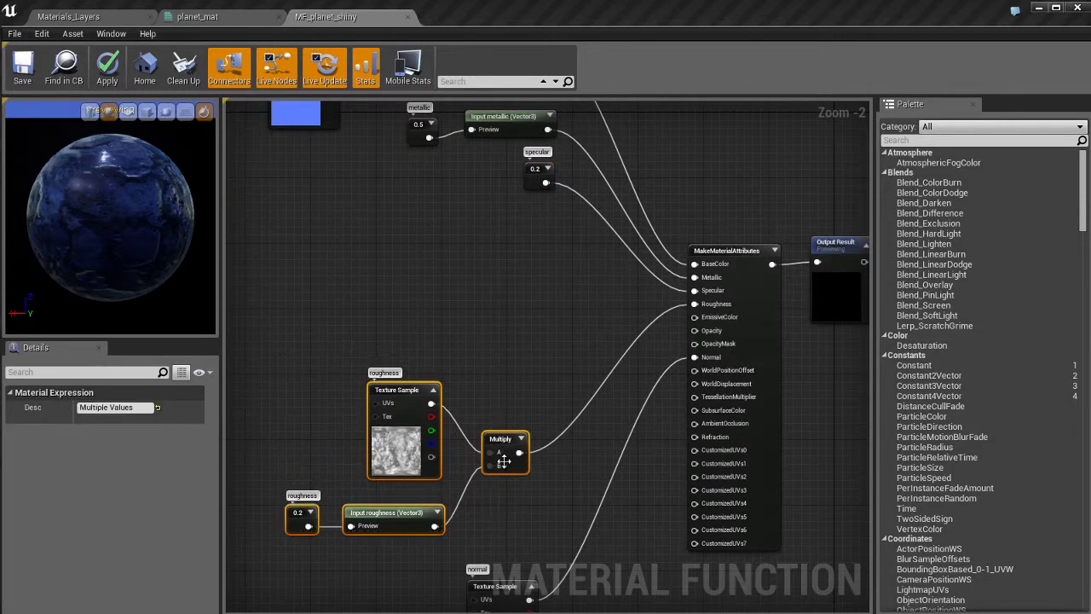
{"action": "left_click_drag", "start_coordinate": [496, 441], "coordinate": [522, 204]}
Apply the rearranged node layout to MF_planet_shiny and clear the node selection
{"action": "right_click_drag", "start_coordinate": [546, 381], "coordinate": [515, 309]}
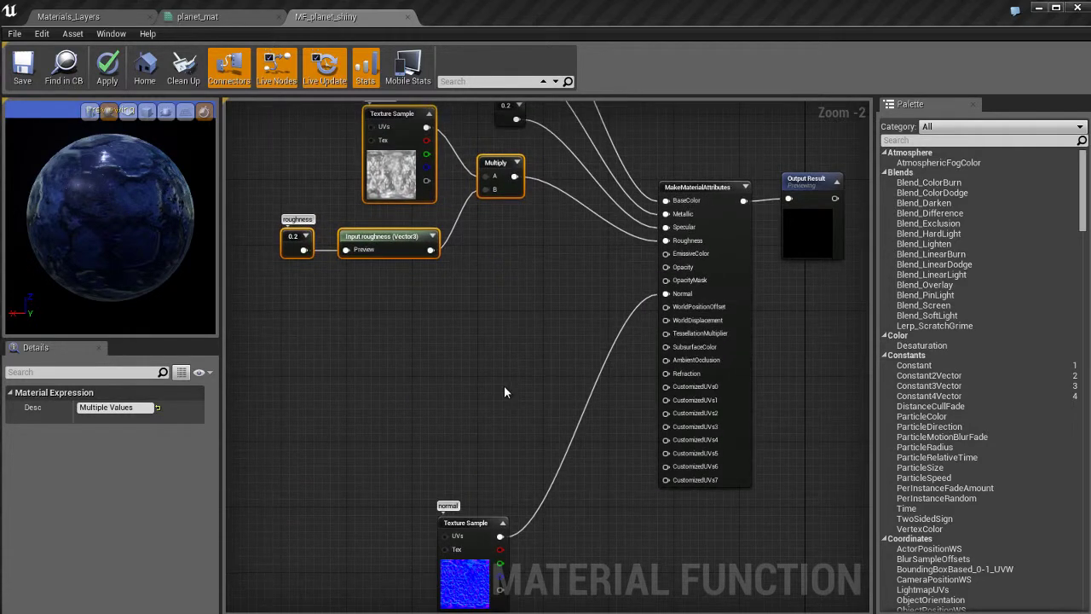
{"action": "scroll", "coordinate": [503, 385], "scroll_direction": "up", "scroll_amount": 1}
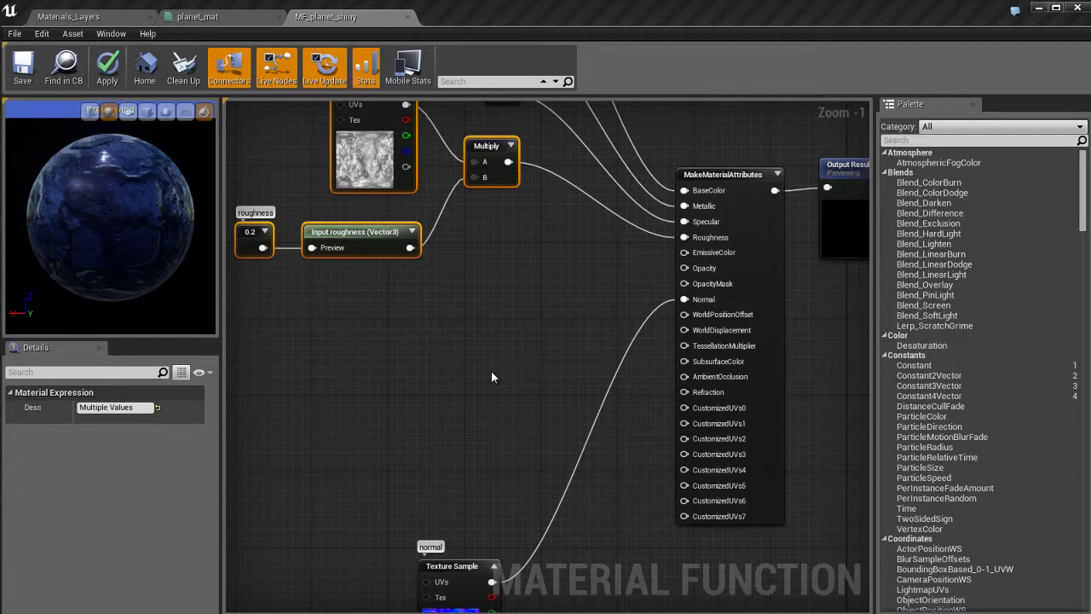
{"action": "key", "text": "Return"}
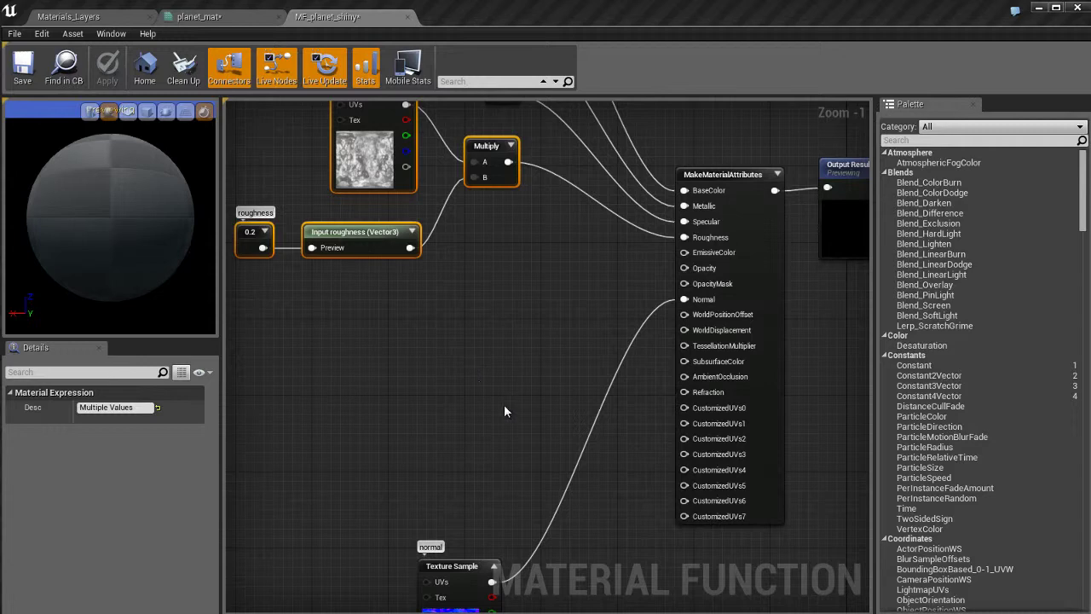
{"action": "right_click_drag", "start_coordinate": [504, 404], "coordinate": [459, 414]}
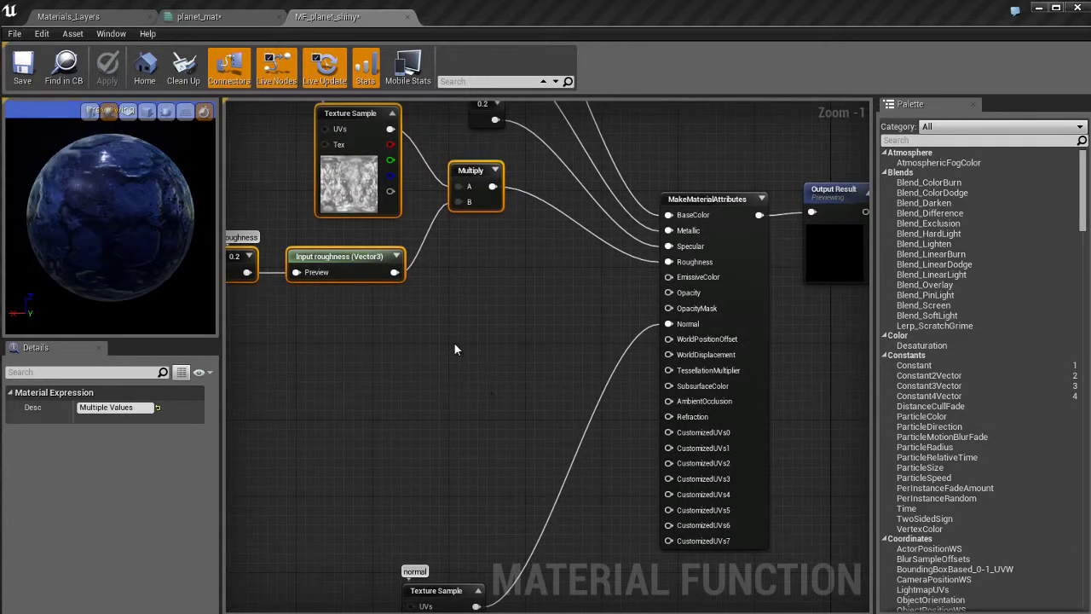
{"action": "left_click", "coordinate": [467, 407]}
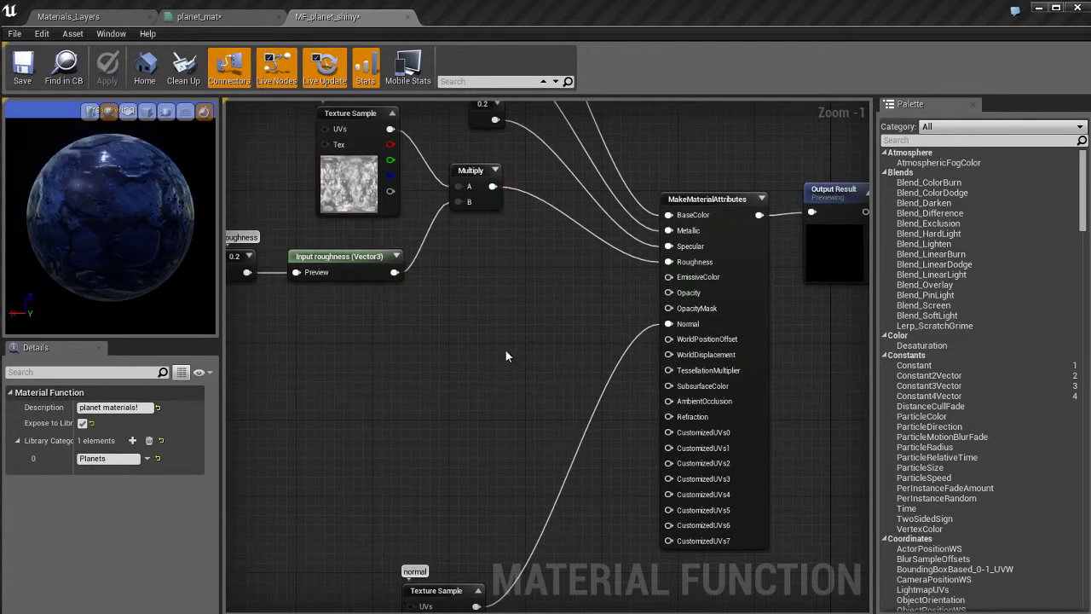
Add a Constant3Vector and a Constant above it in the space below Input roughness, and collapse the Constant's preview
{"action": "left_click", "coordinate": [378, 353]}
{"action": "left_click_drag", "start_coordinate": [414, 366], "coordinate": [312, 421]}
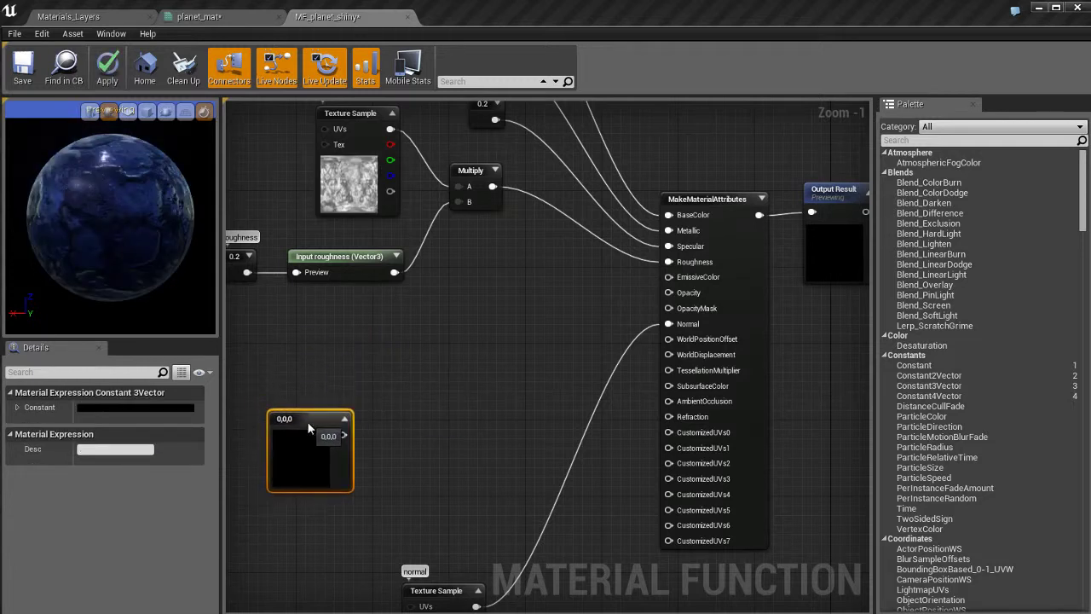
{"action": "left_click", "coordinate": [328, 360]}
{"action": "left_click_drag", "start_coordinate": [328, 360], "coordinate": [305, 331]}
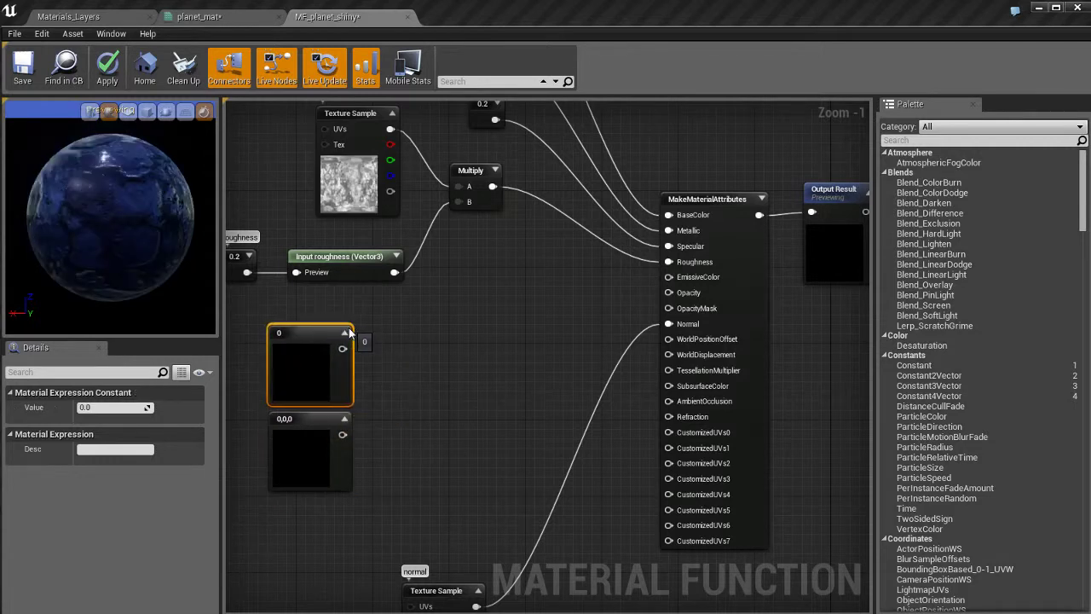
{"action": "left_click", "coordinate": [345, 333]}
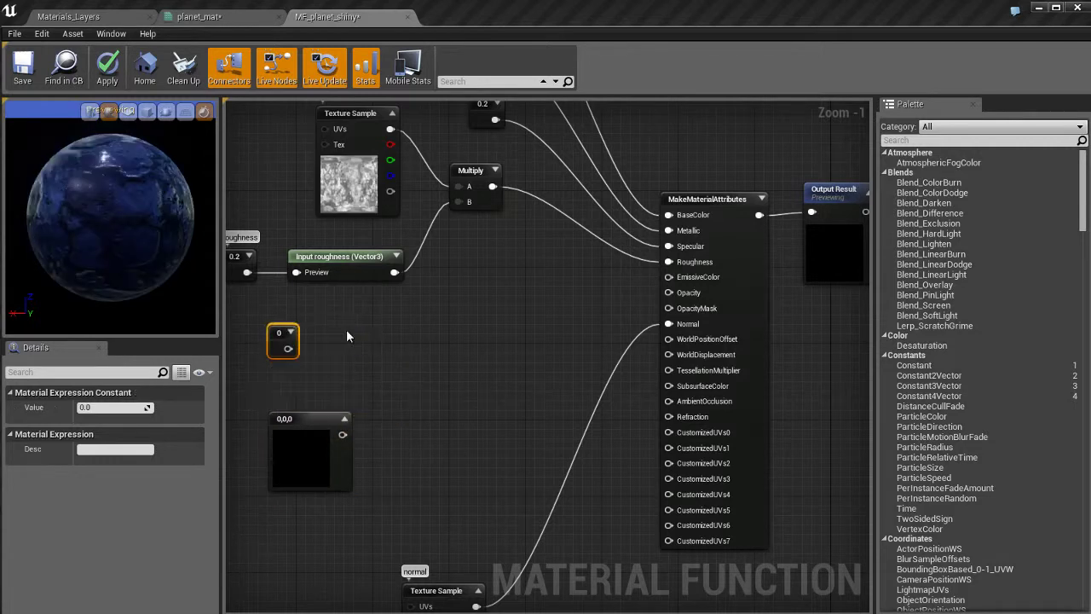
Add a Multiply node and connect the new Constant to input A and the Constant3Vector to input B
{"action": "left_click", "coordinate": [400, 371]}
{"action": "left_click_drag", "start_coordinate": [306, 426], "coordinate": [408, 411]}
{"action": "left_click_drag", "start_coordinate": [288, 347], "coordinate": [365, 372]}
Set the Constant3Vector's color to orange with R 1.0, G 0.582 and B 0.0
{"action": "left_click", "coordinate": [289, 454]}
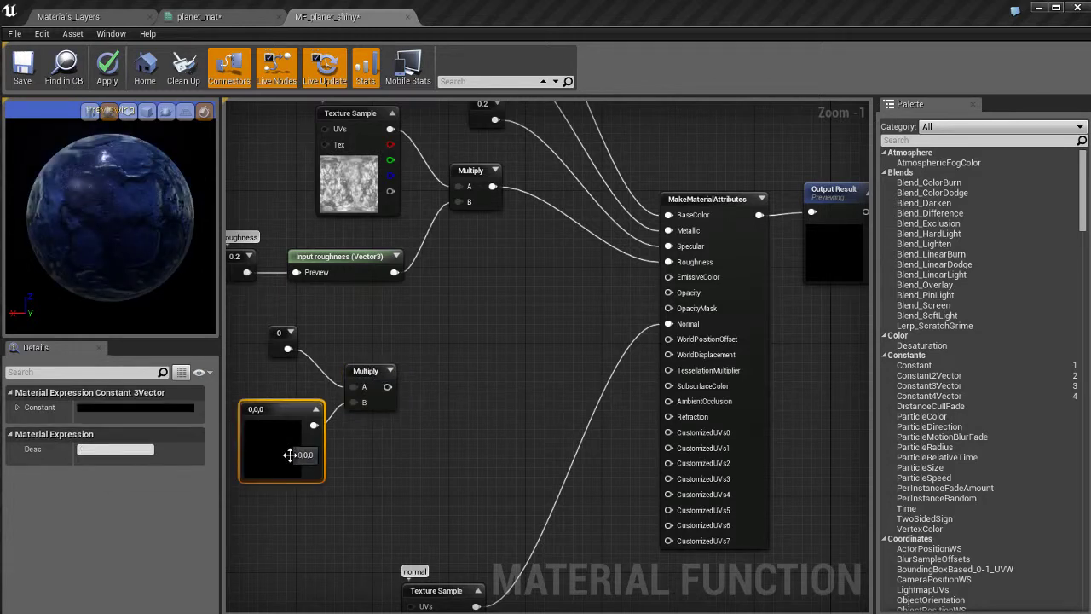
{"action": "double_click", "coordinate": [279, 442]}
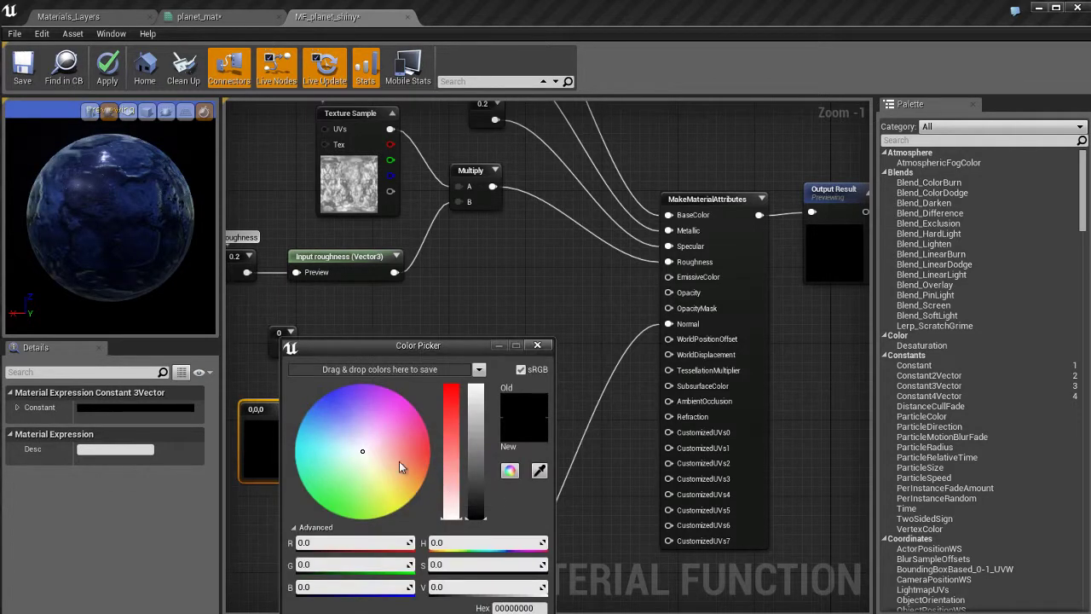
{"action": "left_click_drag", "start_coordinate": [399, 461], "coordinate": [420, 490]}
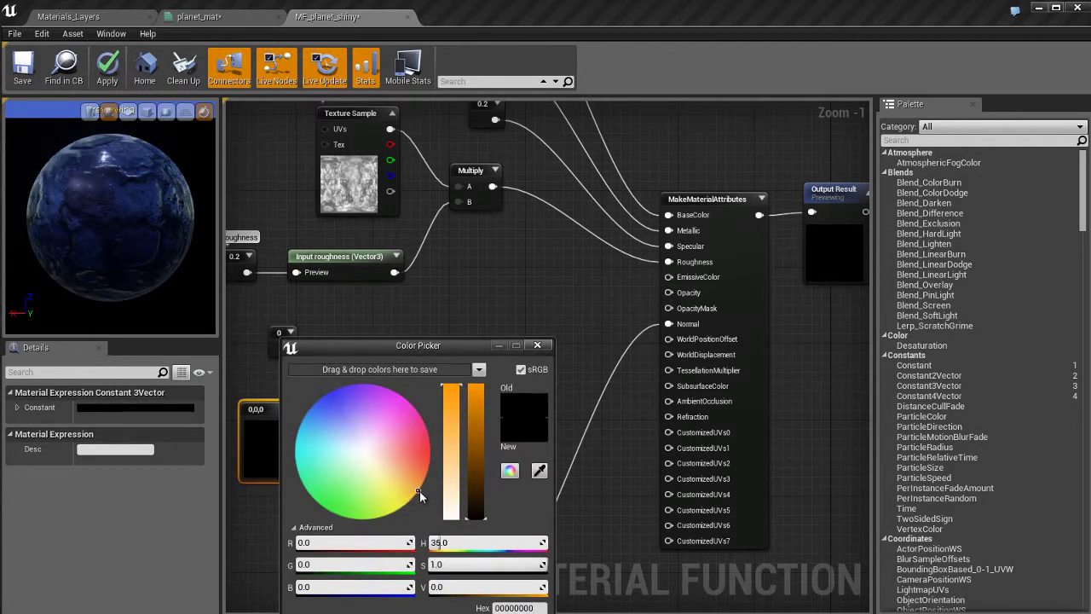
{"action": "left_click_drag", "start_coordinate": [481, 431], "coordinate": [484, 381]}
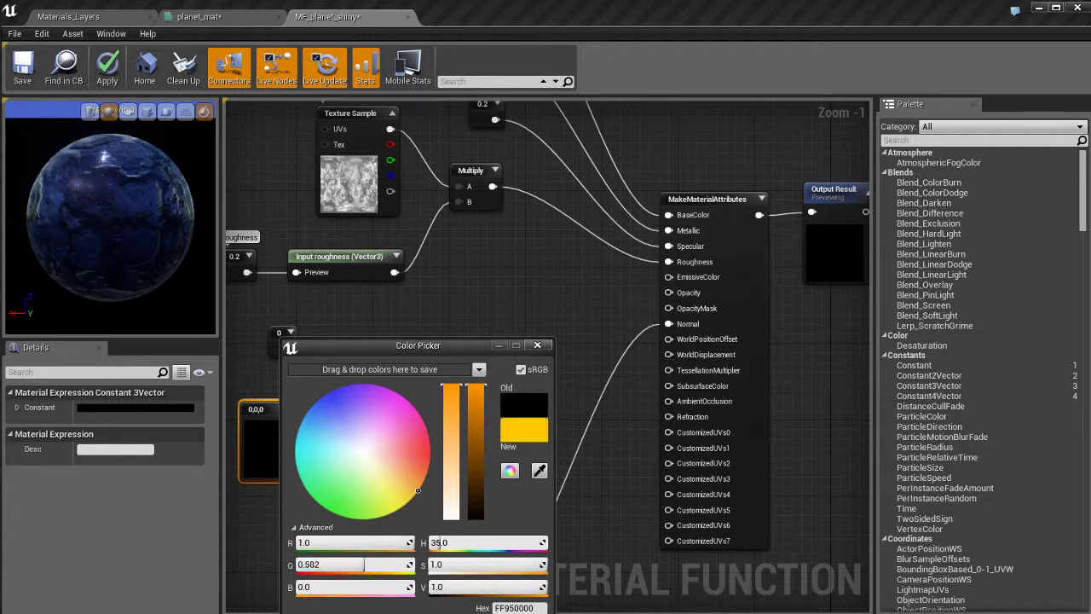
{"action": "left_click", "coordinate": [464, 613]}
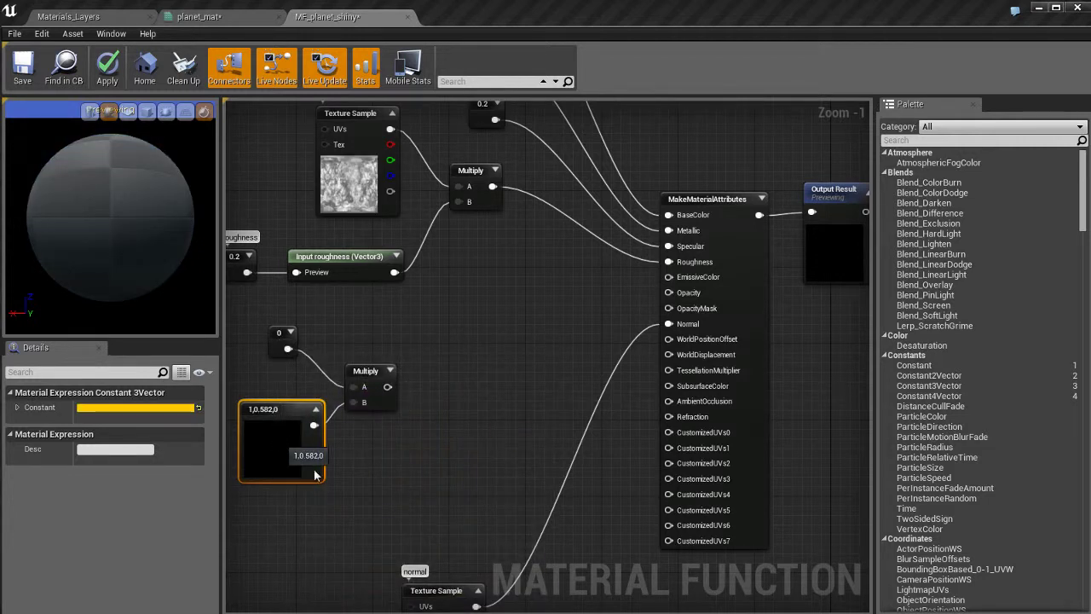
Set the Constant3Vector's color to a deeper orange with R 1.0, G 0.281 and B 0.0
{"action": "double_click", "coordinate": [284, 442]}
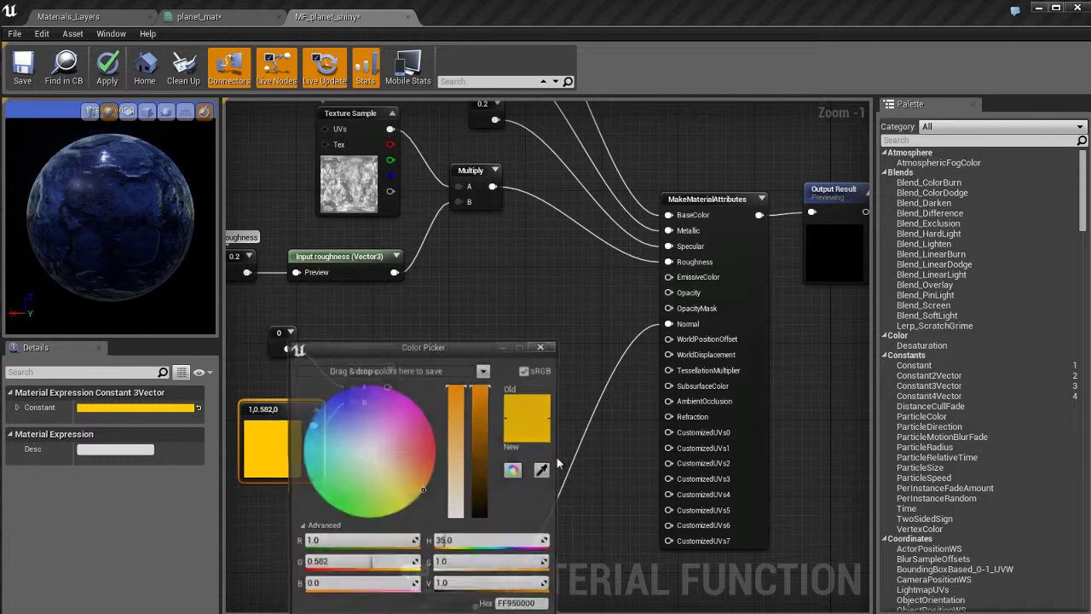
{"action": "left_click", "coordinate": [426, 480]}
{"action": "left_click_drag", "start_coordinate": [429, 478], "coordinate": [434, 472]}
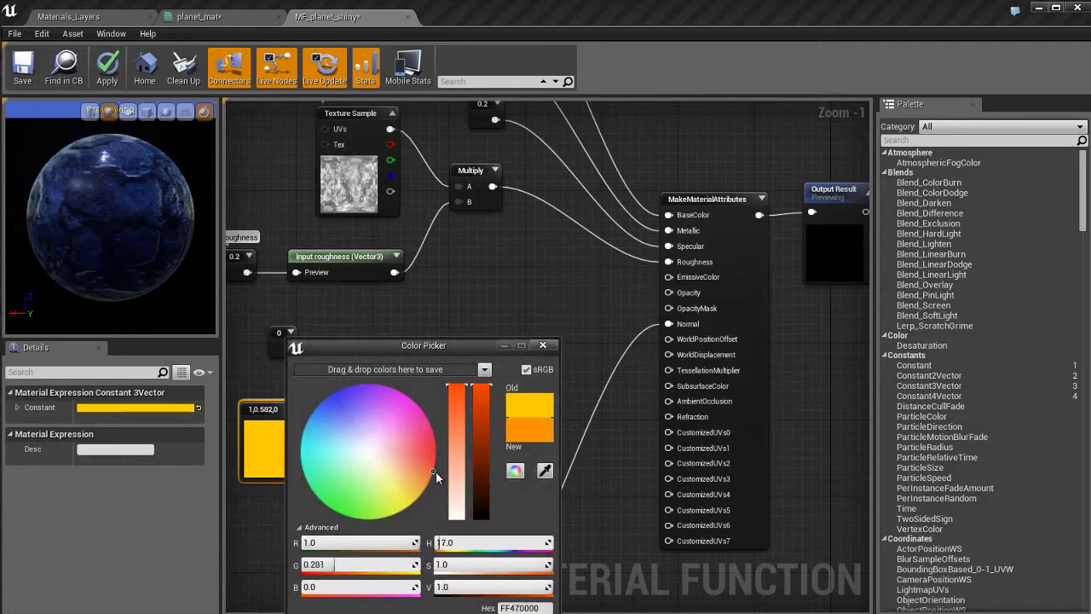
{"action": "left_click", "coordinate": [472, 612]}
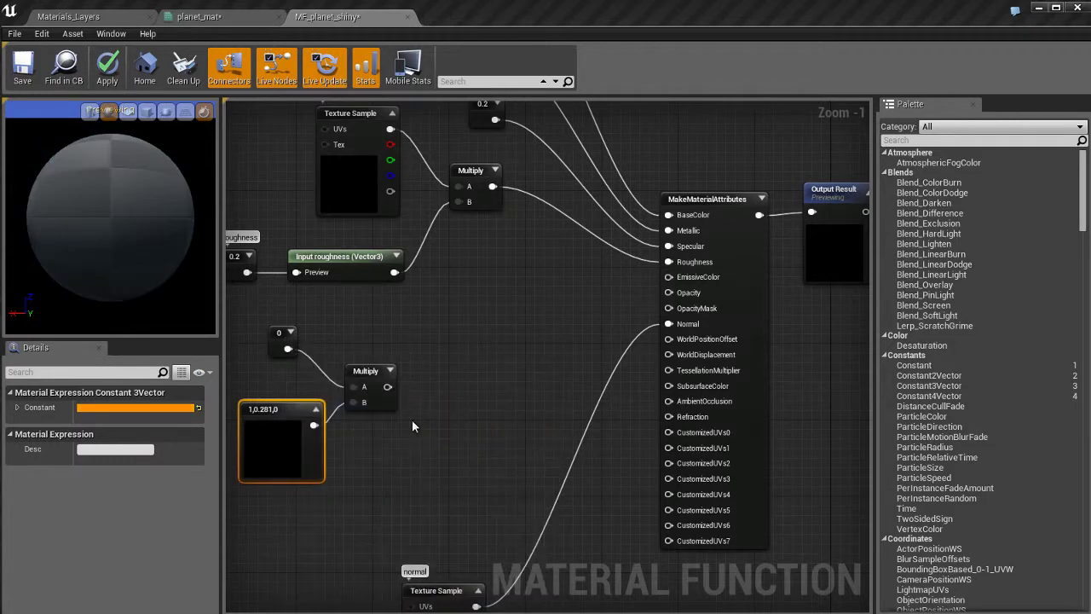
{"action": "left_click", "coordinate": [419, 417]}
{"action": "left_click", "coordinate": [276, 337]}
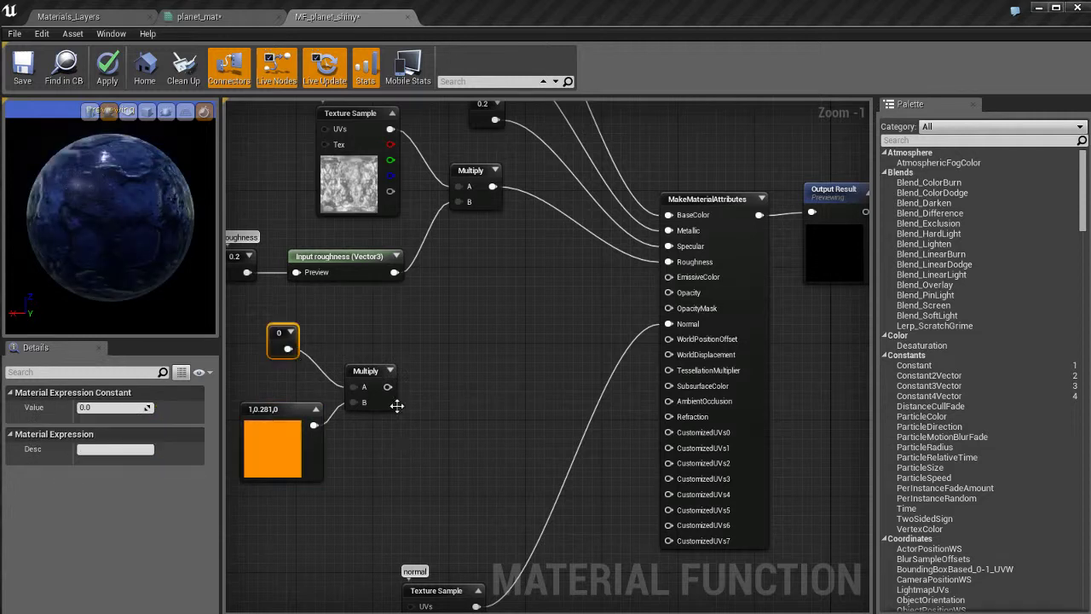
{"action": "left_click", "coordinate": [495, 356]}
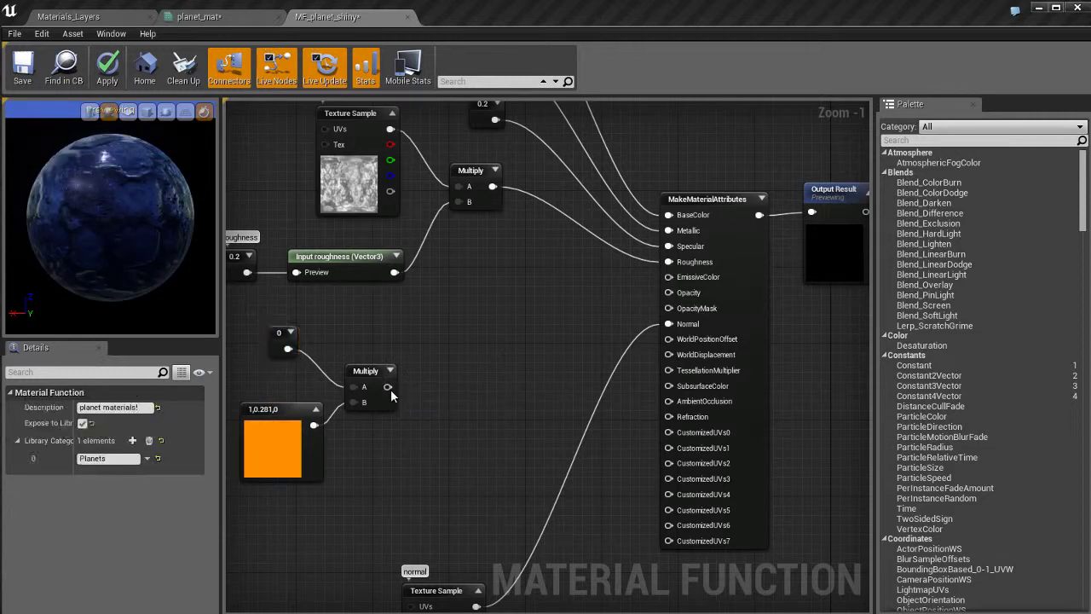
Add a function input node fed by the new Multiply's output, place it close beside Multiply, and collapse its preview
{"action": "left_click_drag", "start_coordinate": [387, 386], "coordinate": [469, 337]}
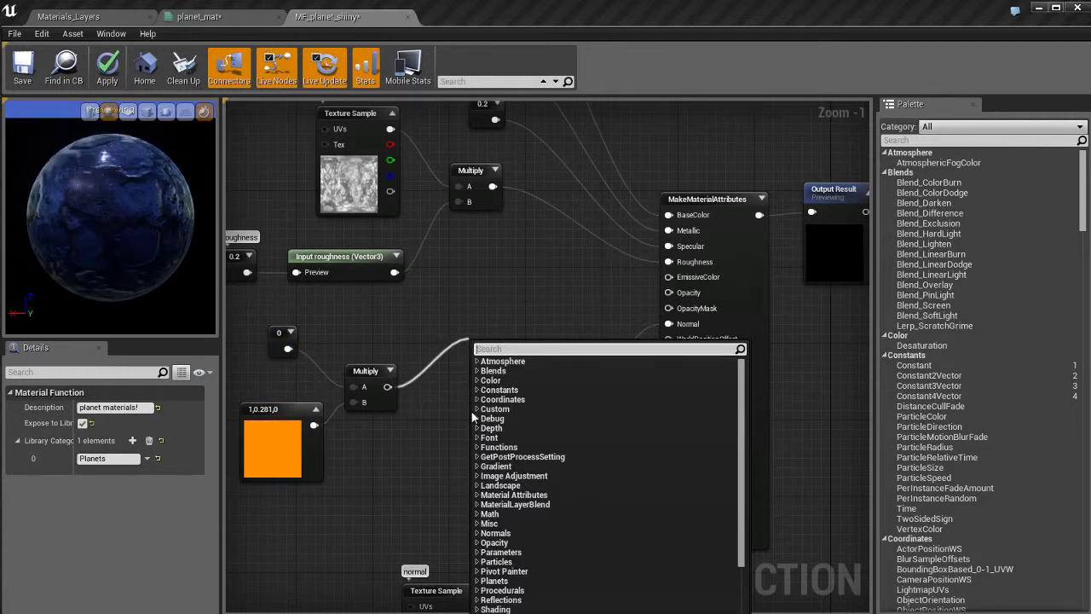
{"action": "type", "text": "input"}
{"action": "key", "text": "Return"}
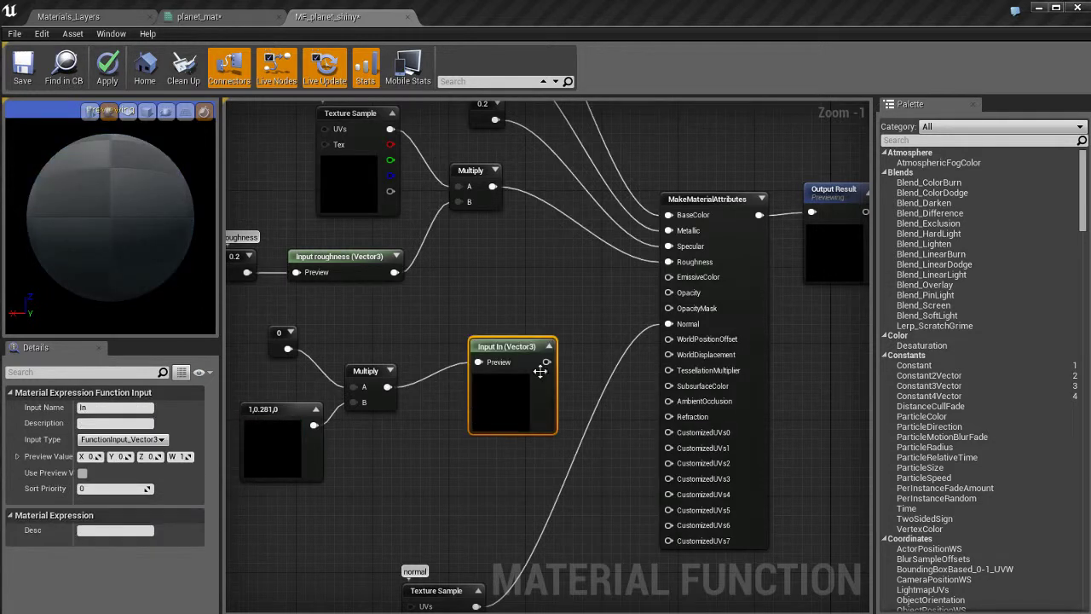
{"action": "left_click_drag", "start_coordinate": [471, 410], "coordinate": [432, 416]}
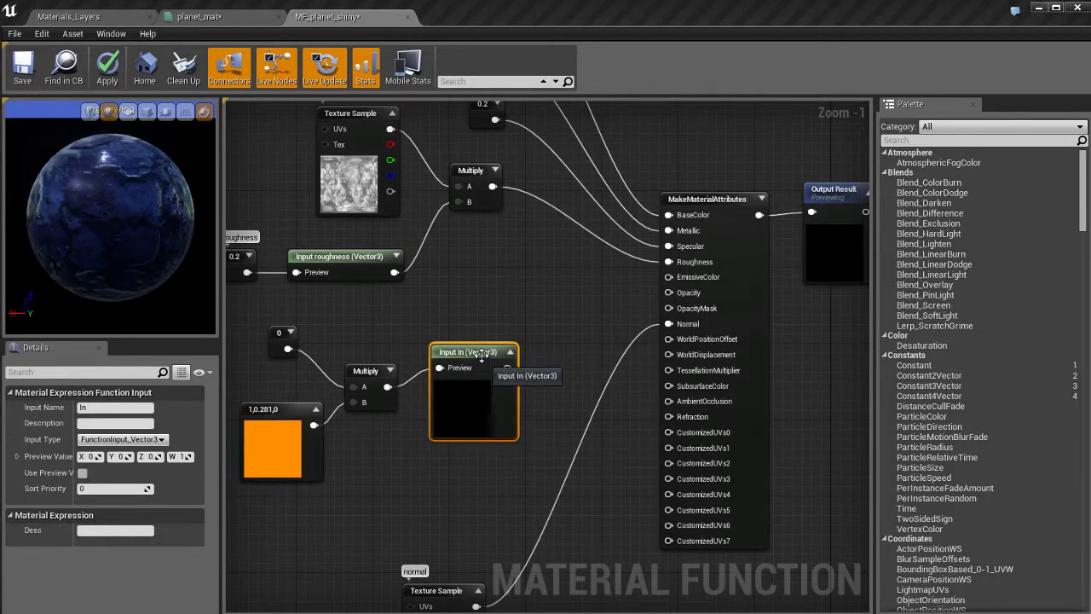
{"action": "left_click", "coordinate": [510, 351]}
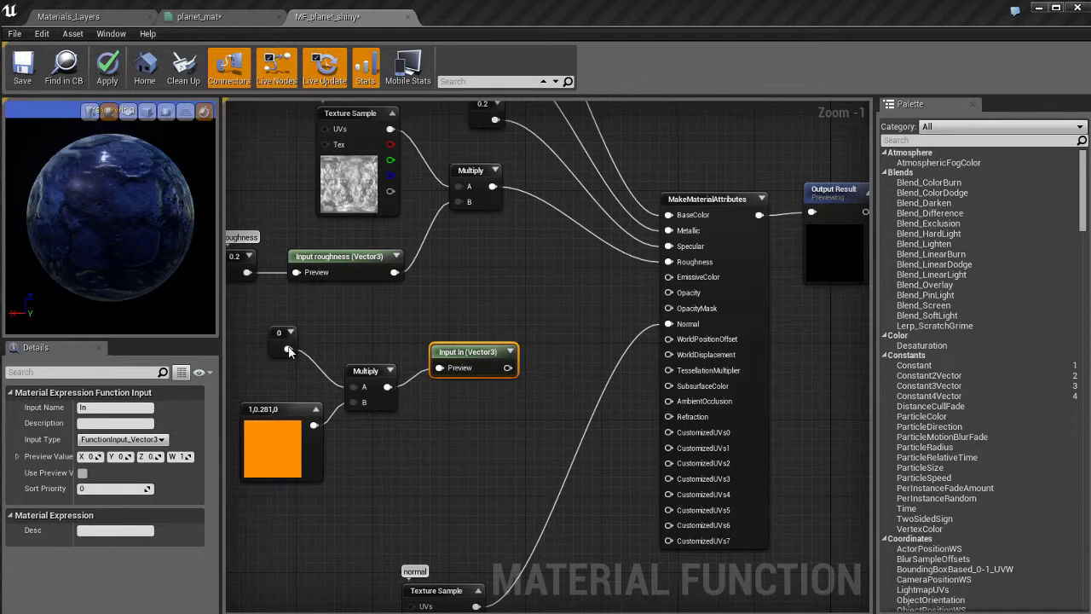
Set the value of the Constant feeding the new Multiply to 10
{"action": "left_click", "coordinate": [281, 332]}
{"action": "left_click", "coordinate": [112, 408]}
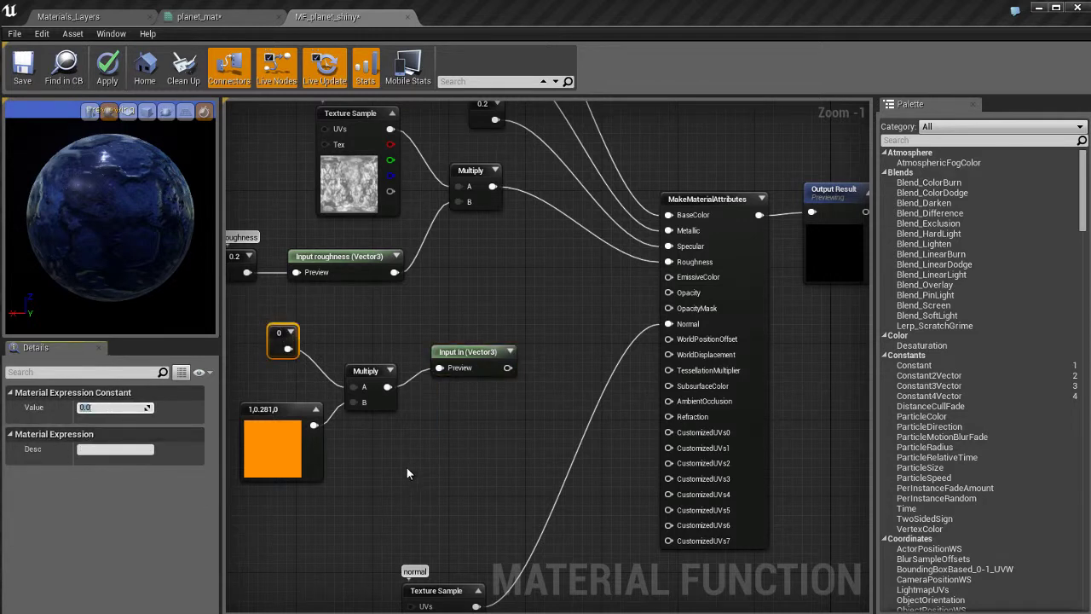
{"action": "type", "text": "10"}
{"action": "key", "text": "Return"}
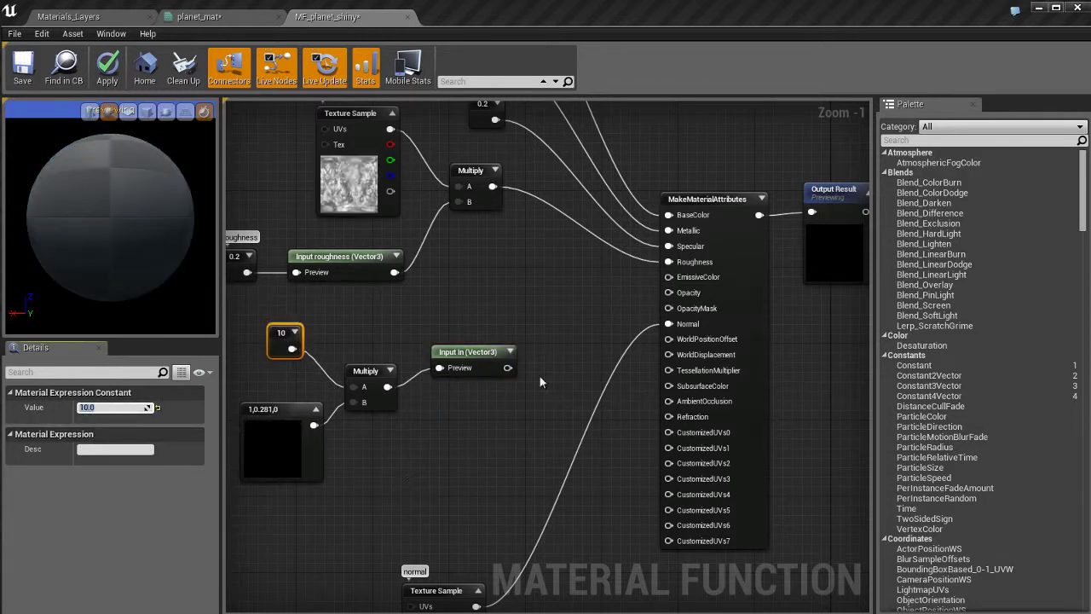
Connect the new function input to EmissiveColor on MakeMaterialAttributes and apply the function changes
{"action": "left_click_drag", "start_coordinate": [506, 367], "coordinate": [703, 279]}
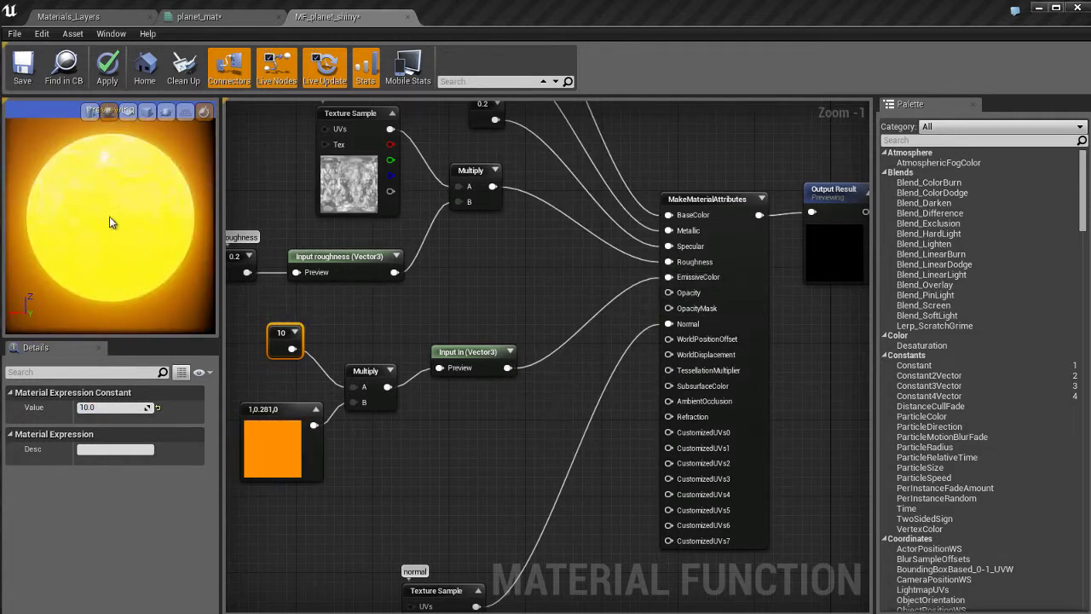
{"action": "left_click_drag", "start_coordinate": [109, 217], "coordinate": [164, 272]}
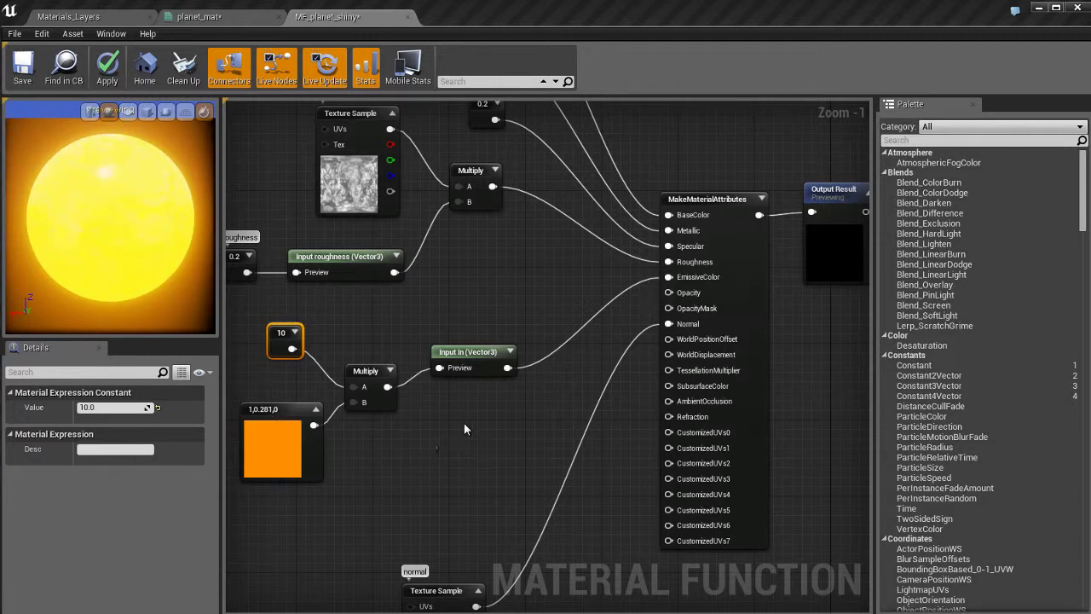
{"action": "key", "text": "ctrl+s"}
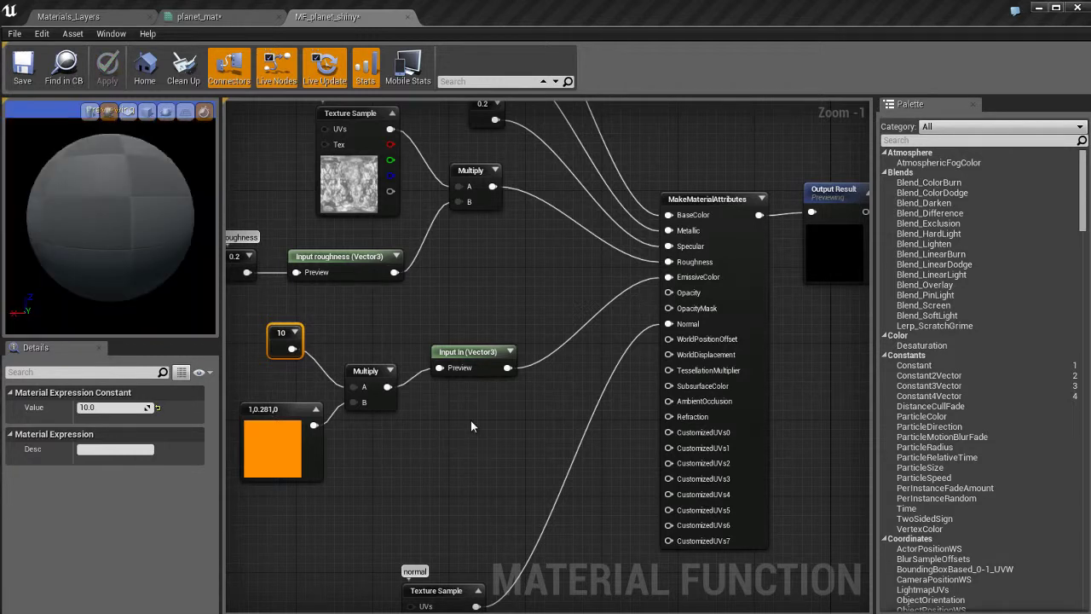
Rename the function input feeding EmissiveColor to Lava
{"action": "right_click_drag", "start_coordinate": [443, 445], "coordinate": [477, 450]}
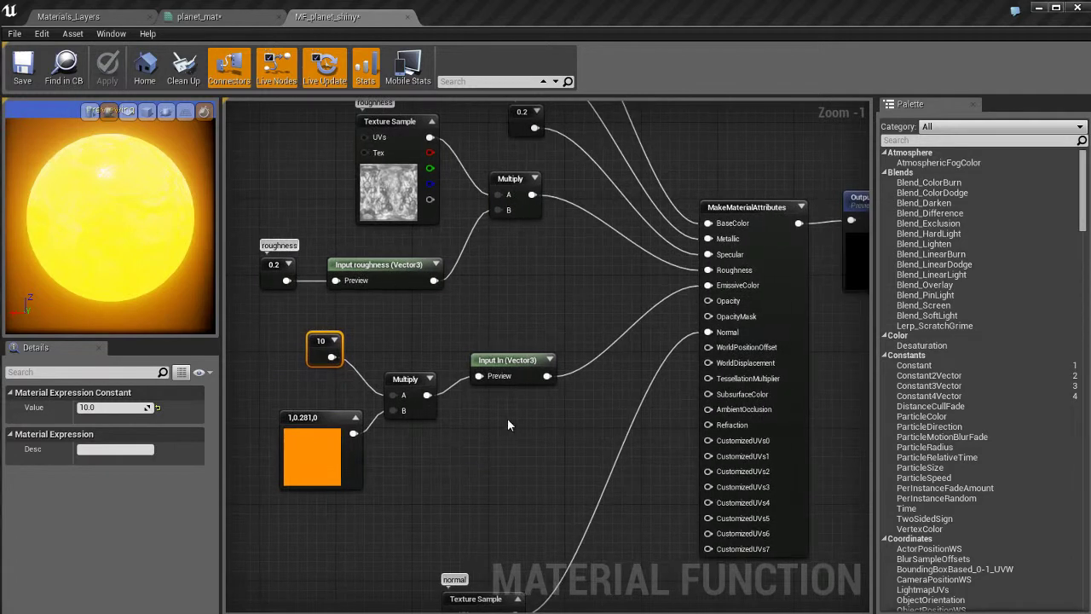
{"action": "left_click", "coordinate": [512, 359]}
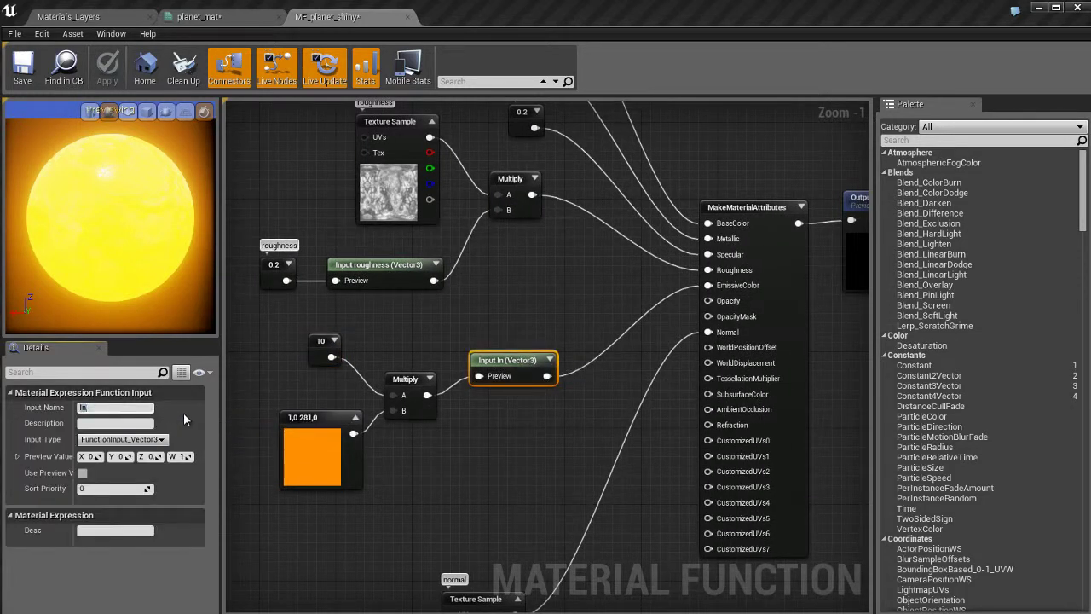
{"action": "type", "text": "Lava"}
{"action": "key", "text": "Return"}
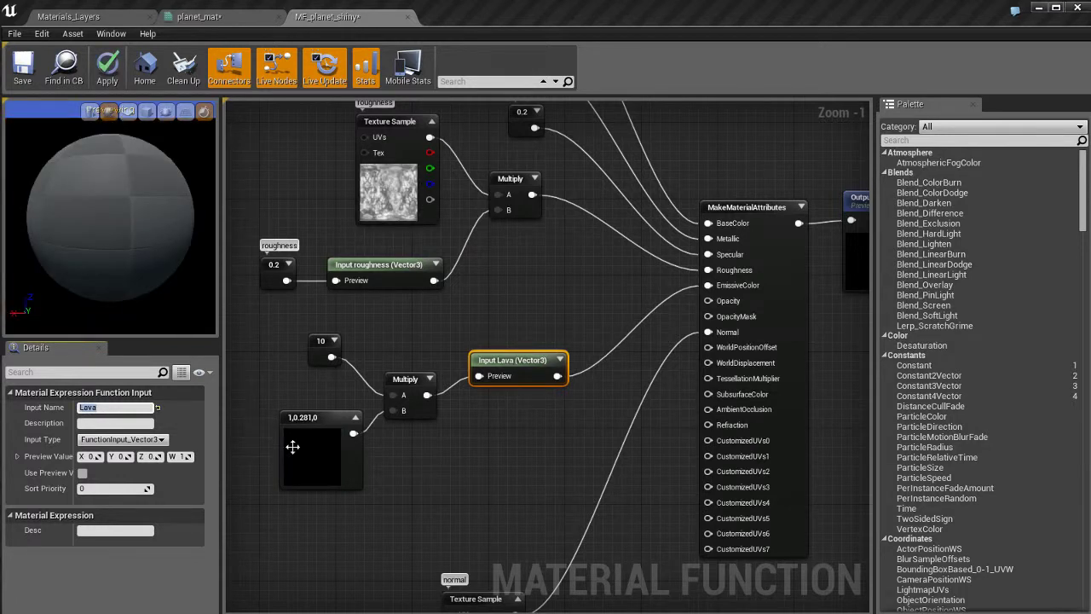
{"action": "left_click", "coordinate": [468, 460]}
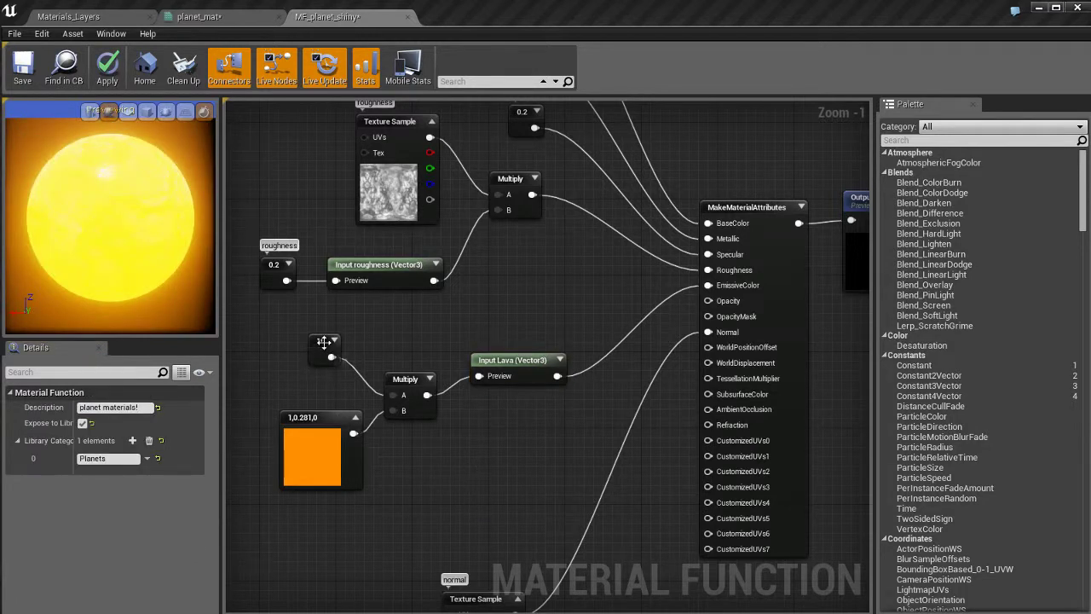
Give the orange Constant3Vector the description "lava color"
{"action": "left_click", "coordinate": [324, 343]}
{"action": "left_click", "coordinate": [313, 451]}
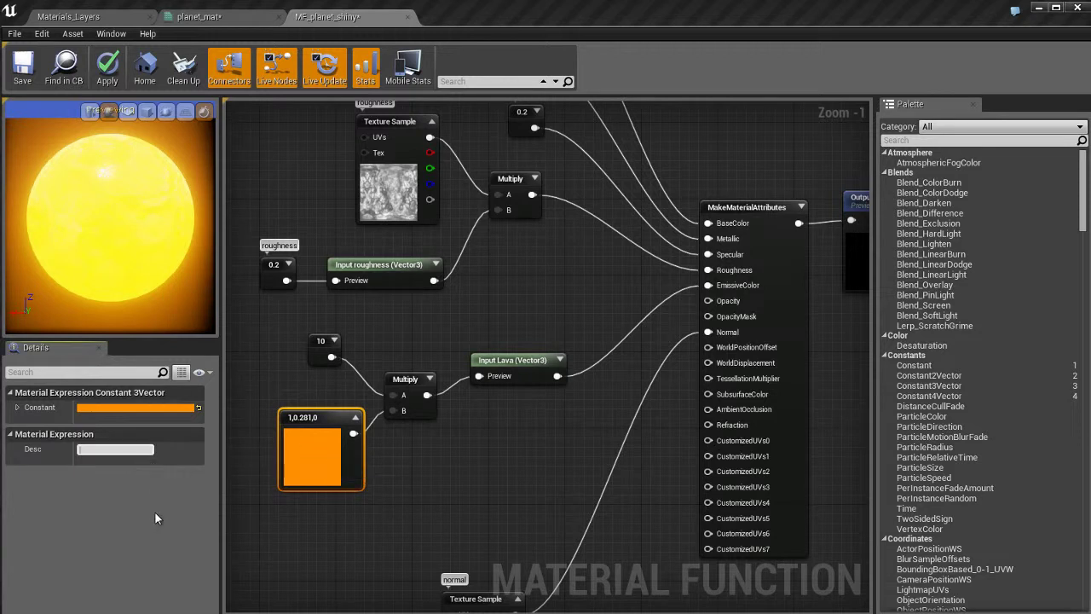
{"action": "type", "text": "lava color"}
{"action": "key", "text": "Return"}
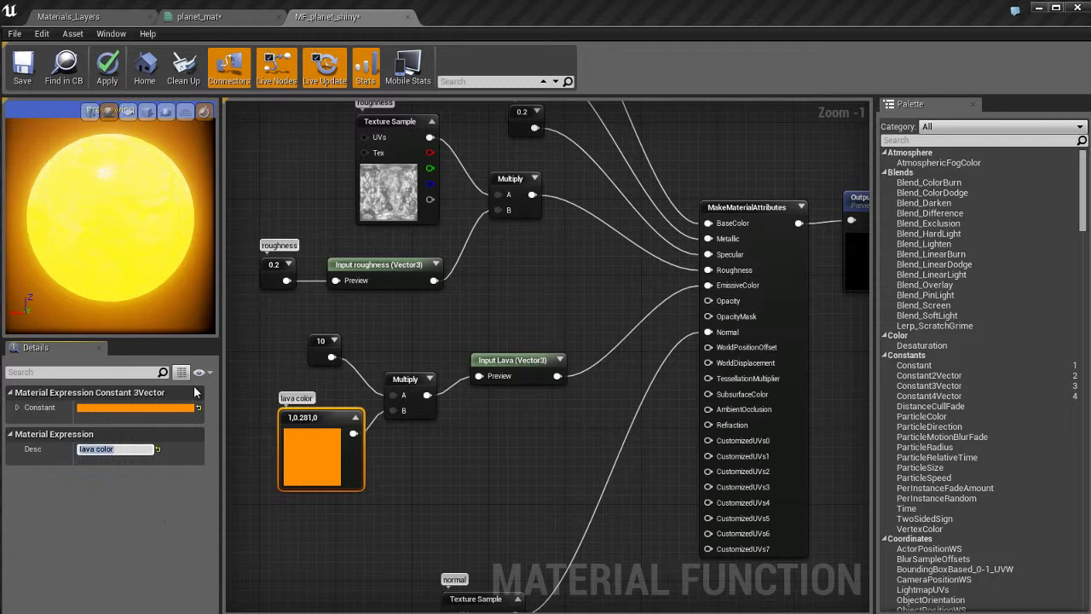
Give the Constant with value 10 the description "lava temp" and clear the selection
{"action": "left_click", "coordinate": [320, 344]}
{"action": "left_click", "coordinate": [149, 452]}
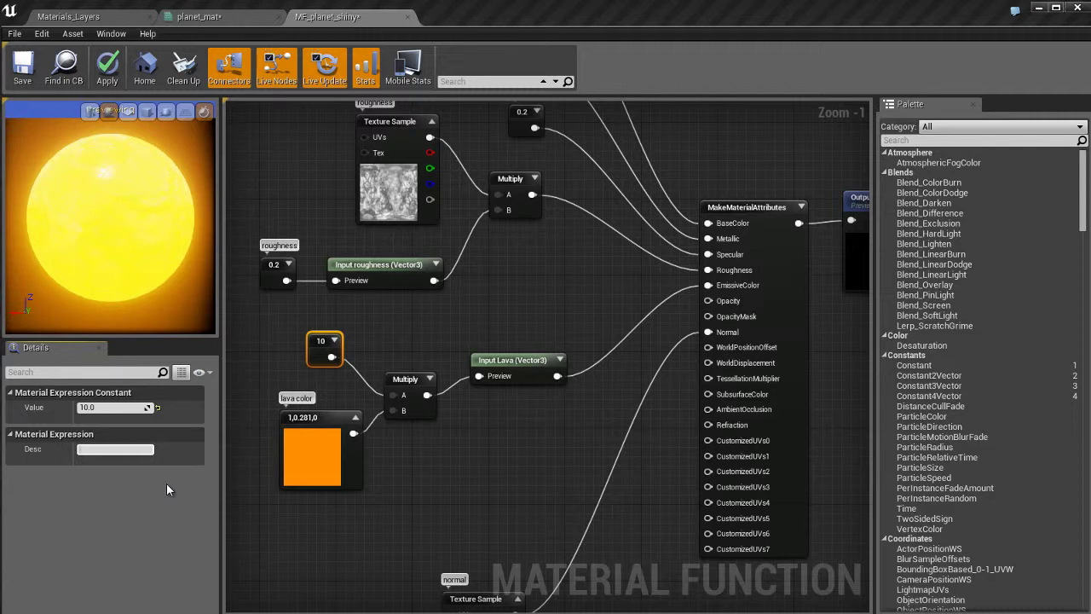
{"action": "type", "text": "lava temp"}
{"action": "key", "text": "Return"}
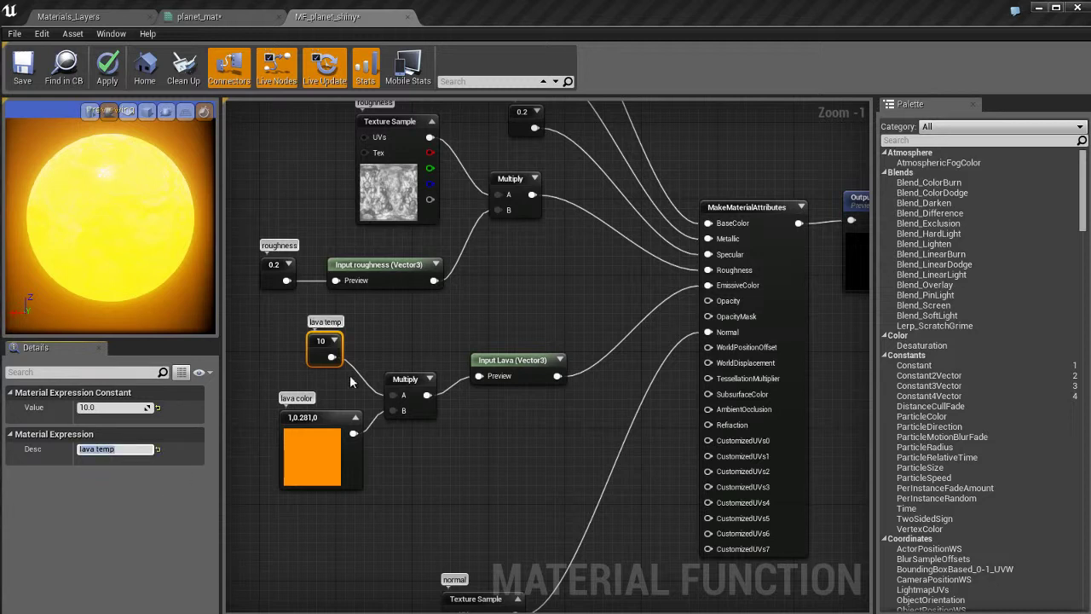
{"action": "left_click", "coordinate": [374, 338]}
Apply the function changes, select the lava temp and lava color nodes, and save MF_planet_shiny and planet_mat
{"action": "right_click_drag", "start_coordinate": [424, 323], "coordinate": [420, 333]}
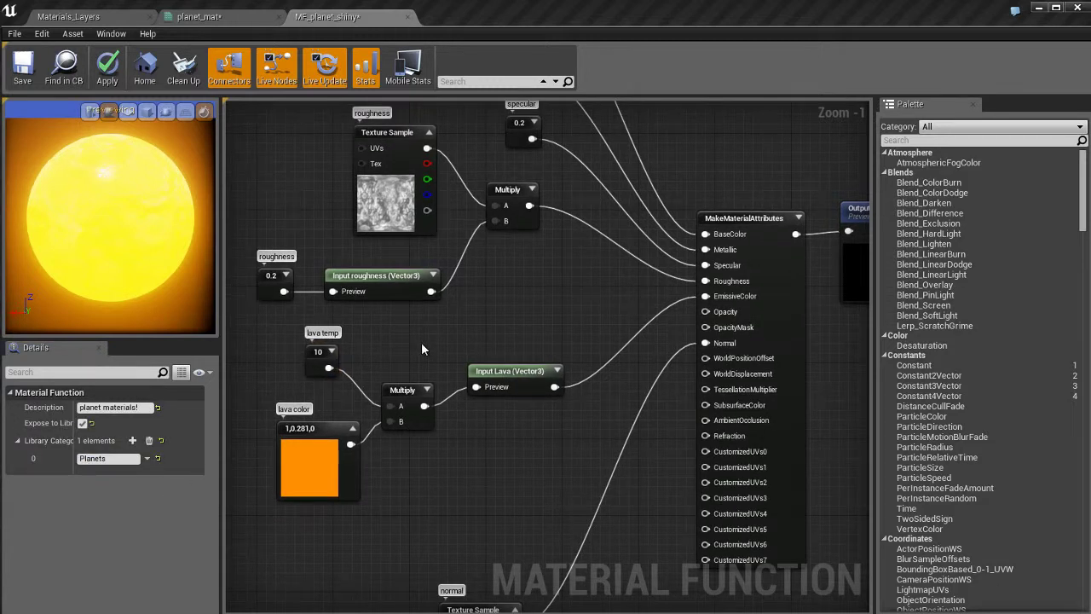
{"action": "key", "text": "ctrl+s"}
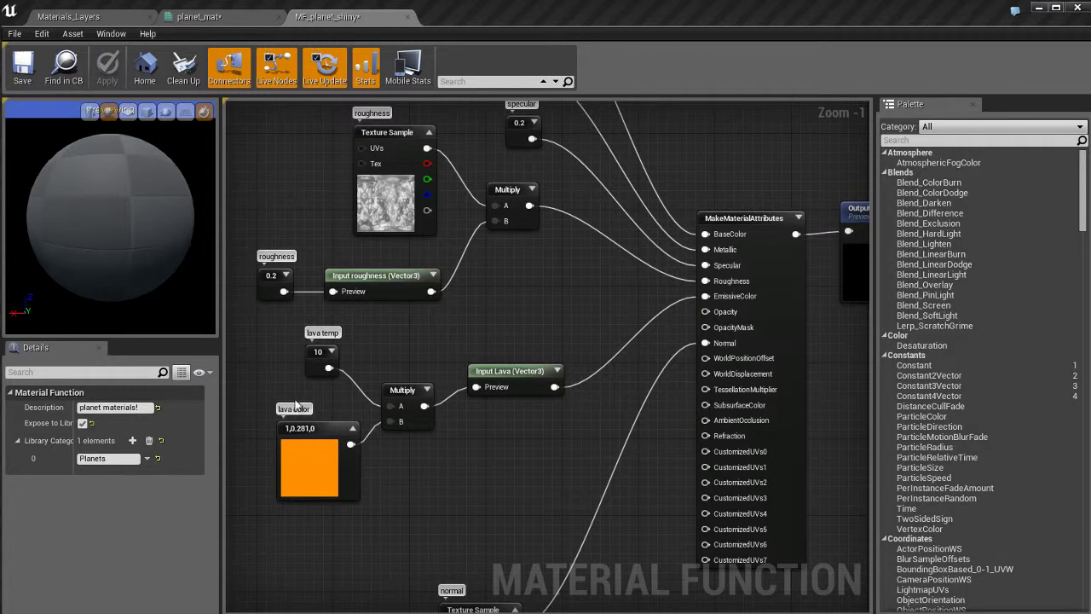
{"action": "left_click_drag", "start_coordinate": [252, 341], "coordinate": [368, 503]}
{"action": "key", "text": "ctrl+s"}
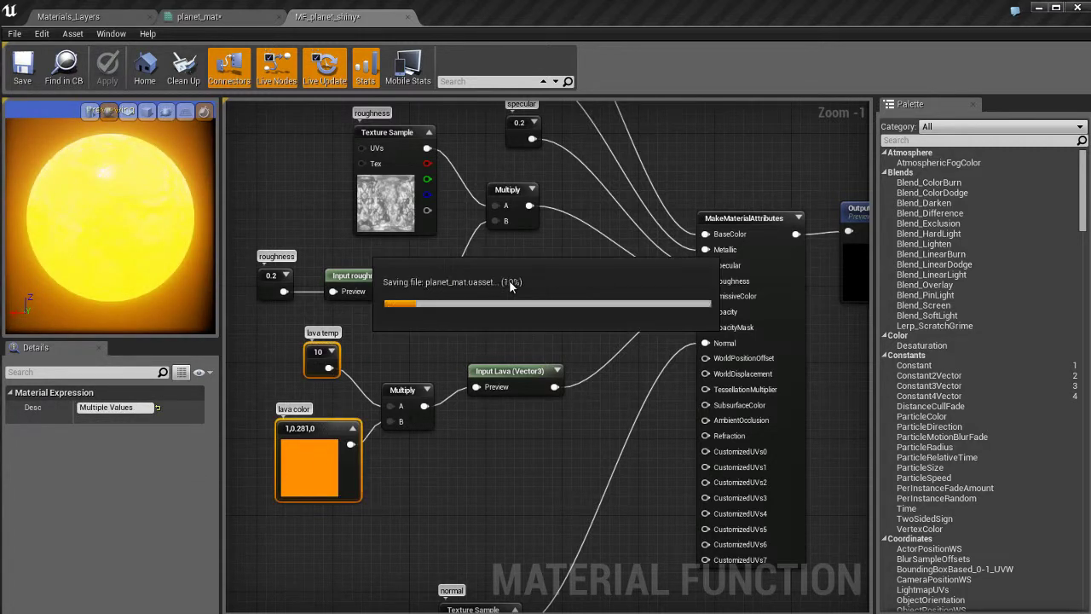
Switch to planet_mat and examine the inputs of the MF_planet_shiny node
{"action": "left_click", "coordinate": [227, 24]}
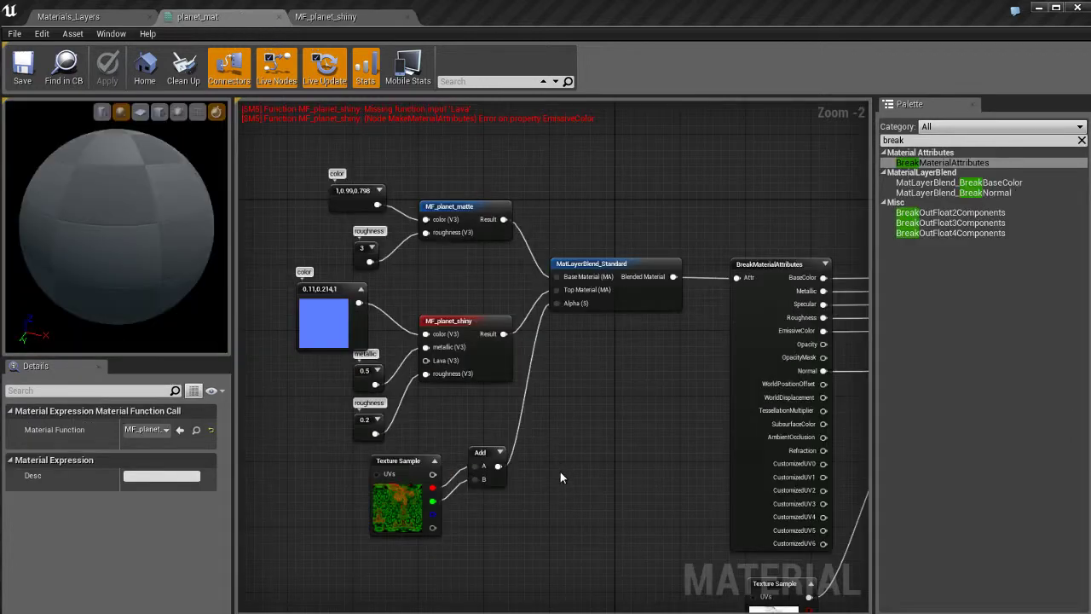
{"action": "left_click", "coordinate": [577, 436]}
{"action": "right_click_drag", "start_coordinate": [577, 436], "coordinate": [707, 410]}
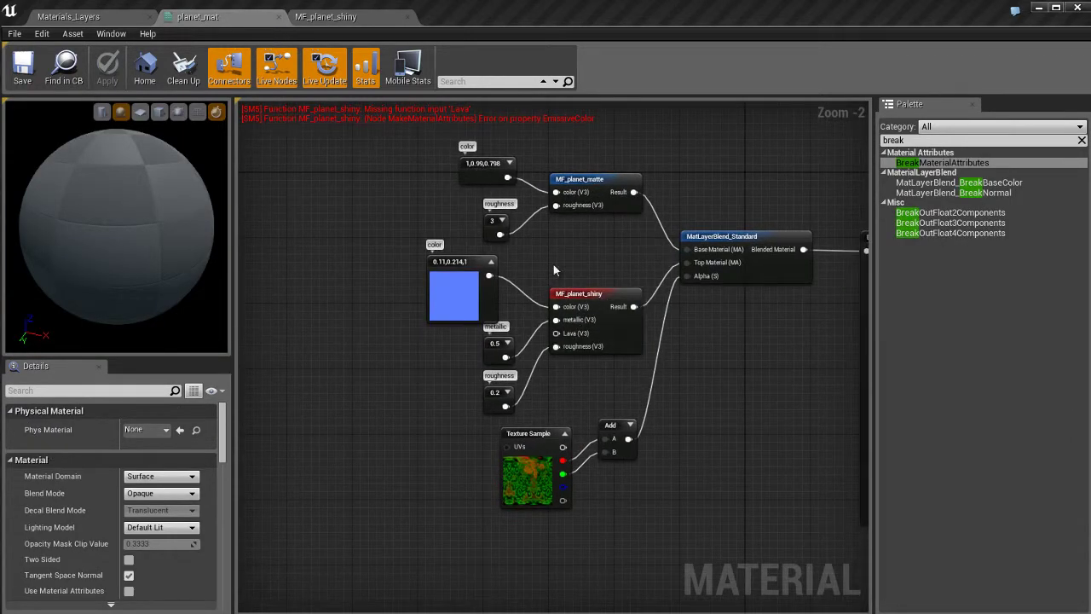
{"action": "scroll", "coordinate": [553, 270], "scroll_direction": "up", "scroll_amount": 2}
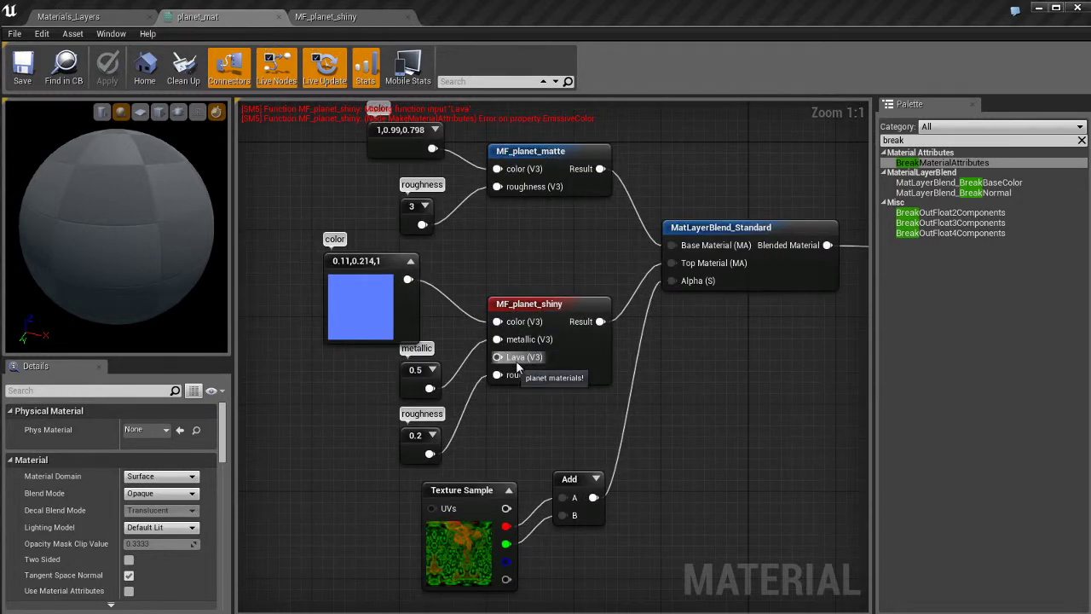
{"action": "right_click_drag", "start_coordinate": [457, 454], "coordinate": [488, 419]}
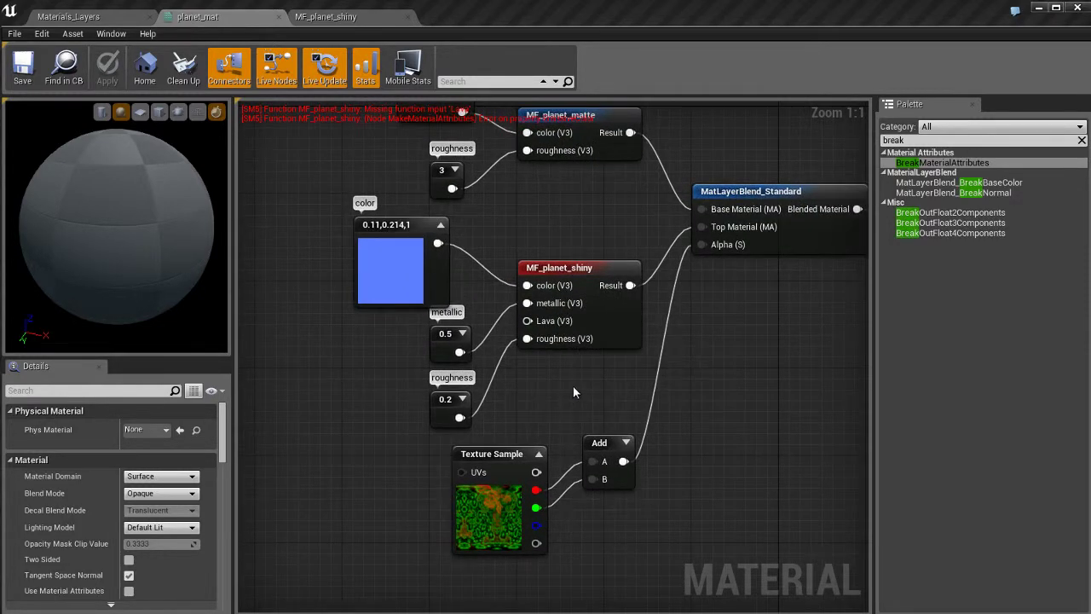
{"action": "right_click_drag", "start_coordinate": [574, 390], "coordinate": [536, 404]}
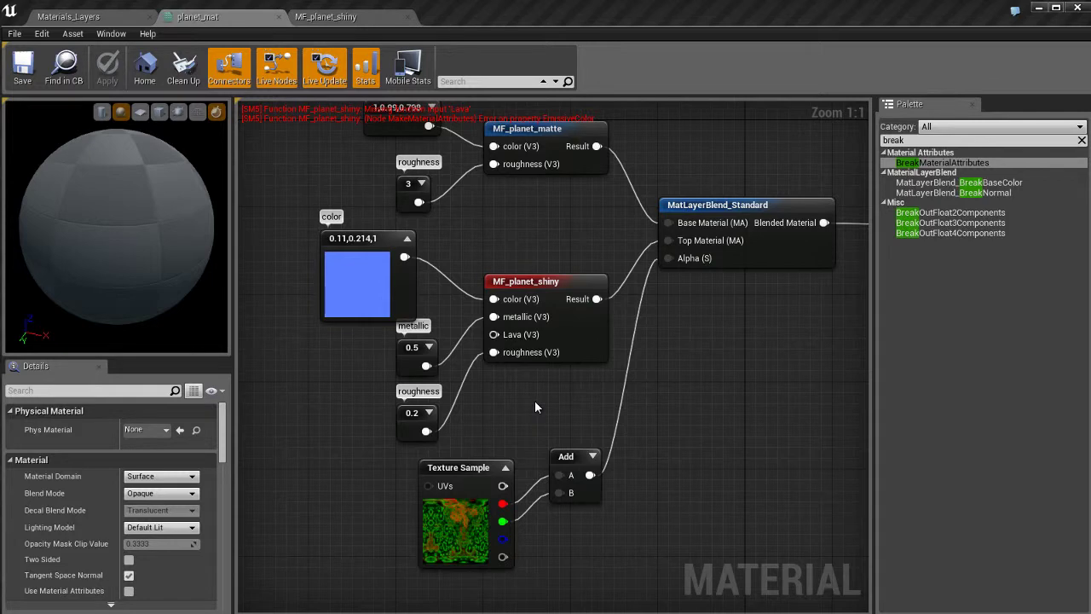
Return to MF_planet_shiny and disconnect lava temp and lava color from inputs A and B of the lava Multiply
{"action": "left_click", "coordinate": [343, 19]}
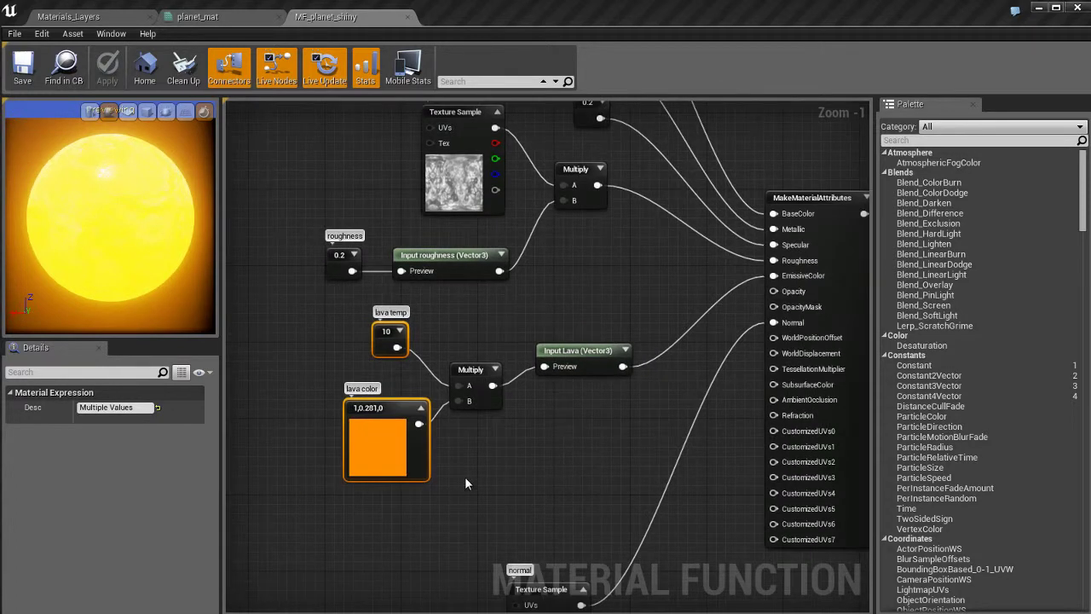
{"action": "left_click", "coordinate": [480, 380]}
{"action": "left_click", "coordinate": [459, 386], "text": "alt"}
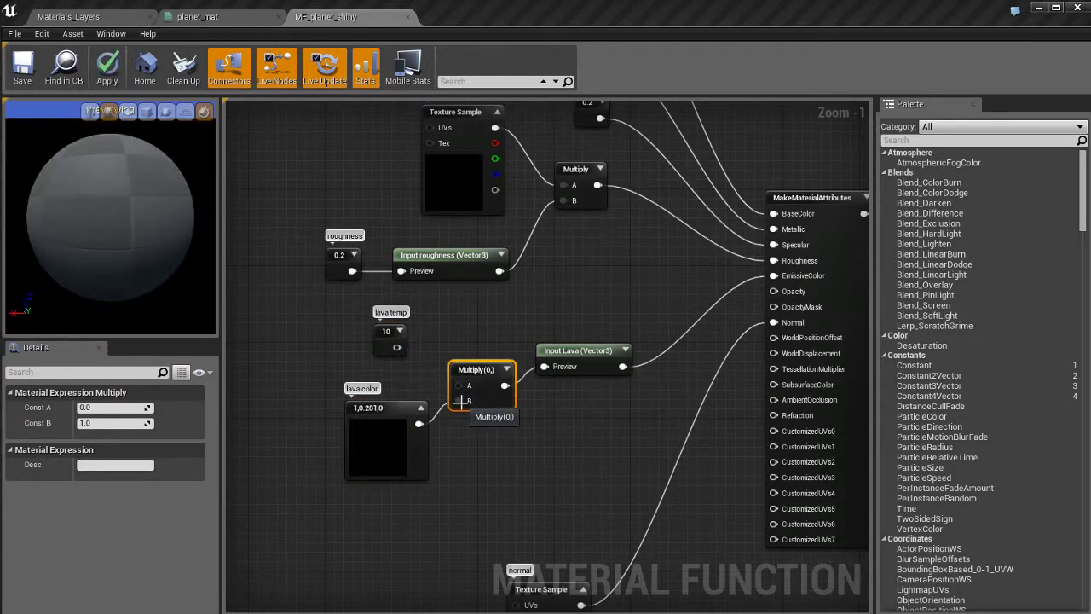
{"action": "left_click", "coordinate": [459, 401], "text": "alt"}
Move the lava temp and lava color constants away to the left, shift Multiply up, and disconnect it from Input Lava
{"action": "left_click", "coordinate": [375, 409]}
{"action": "left_click", "coordinate": [388, 339], "text": "ctrl"}
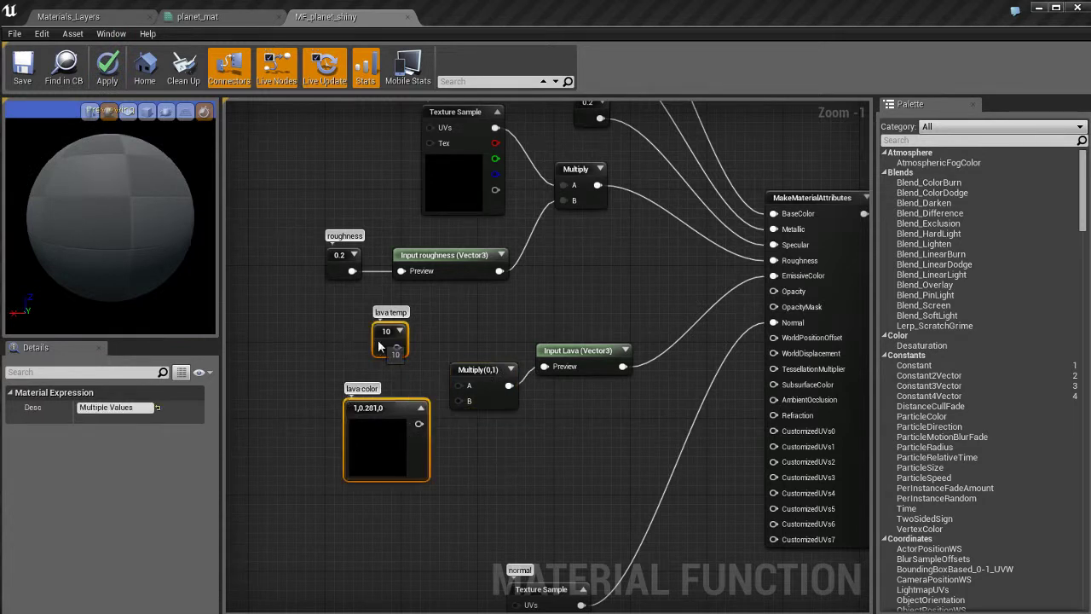
{"action": "left_click_drag", "start_coordinate": [388, 339], "coordinate": [320, 359]}
{"action": "left_click_drag", "start_coordinate": [491, 371], "coordinate": [463, 324]}
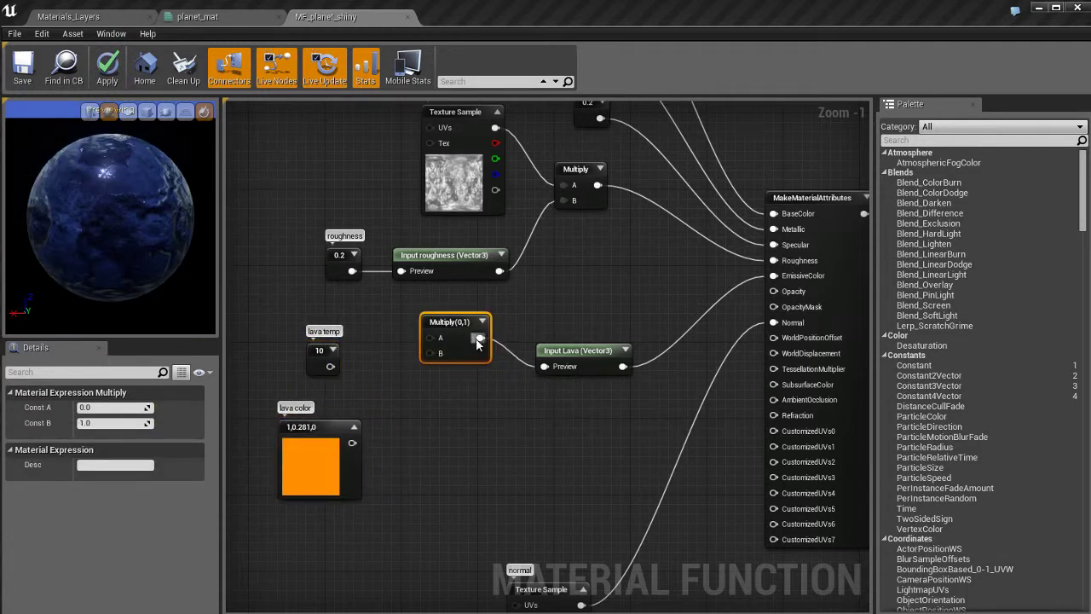
{"action": "left_click", "coordinate": [479, 341], "text": "alt"}
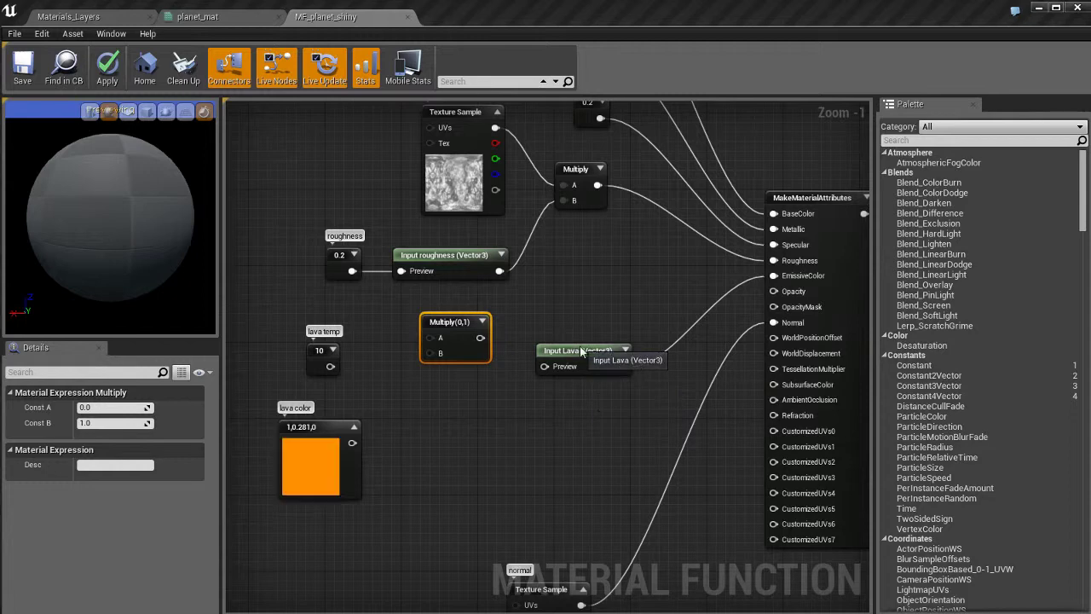
Move the Input Lava node below the unconnected Multiply and connect the lava color constant to its Preview input
{"action": "left_click_drag", "start_coordinate": [580, 346], "coordinate": [463, 421]}
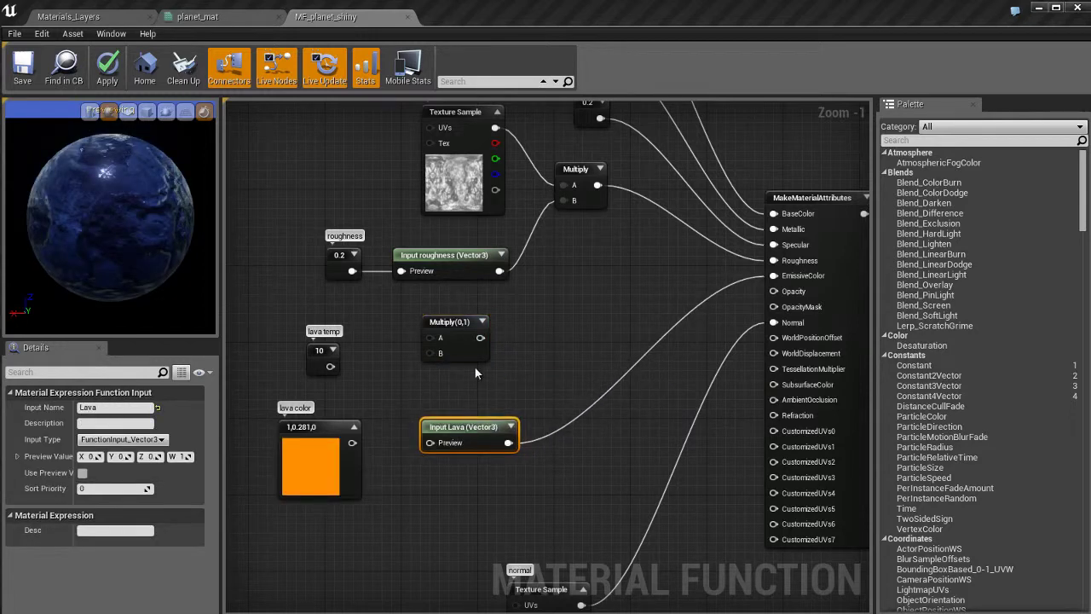
{"action": "left_click", "coordinate": [485, 393]}
{"action": "mouse_move", "coordinate": [390, 498]}
{"action": "right_mouse_down"}
{"action": "mouse_move", "coordinate": [409, 493]}
{"action": "mouse_move", "coordinate": [387, 496]}
{"action": "right_mouse_up"}
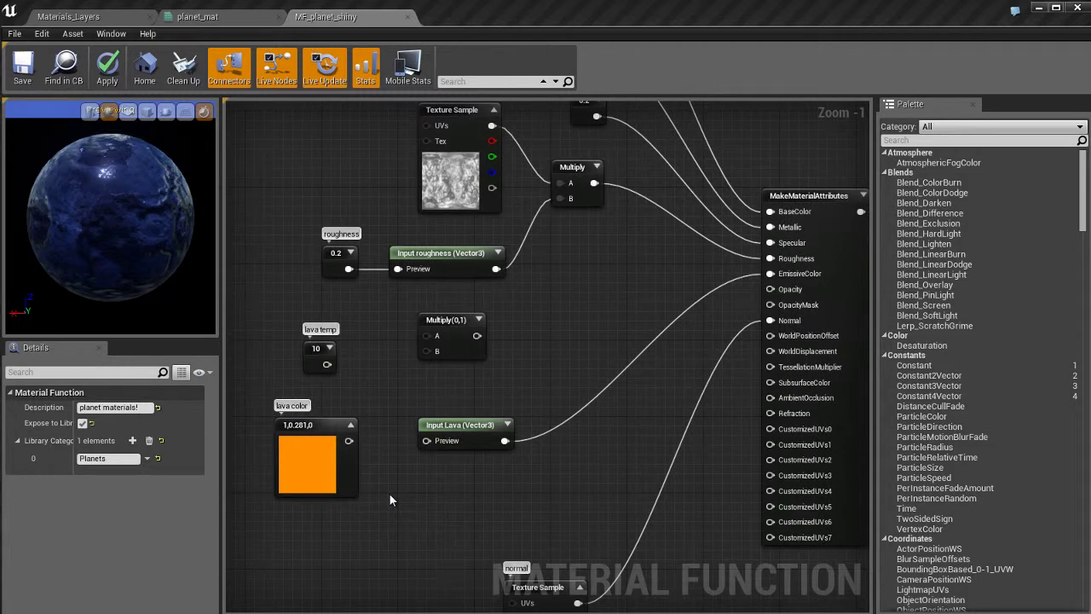
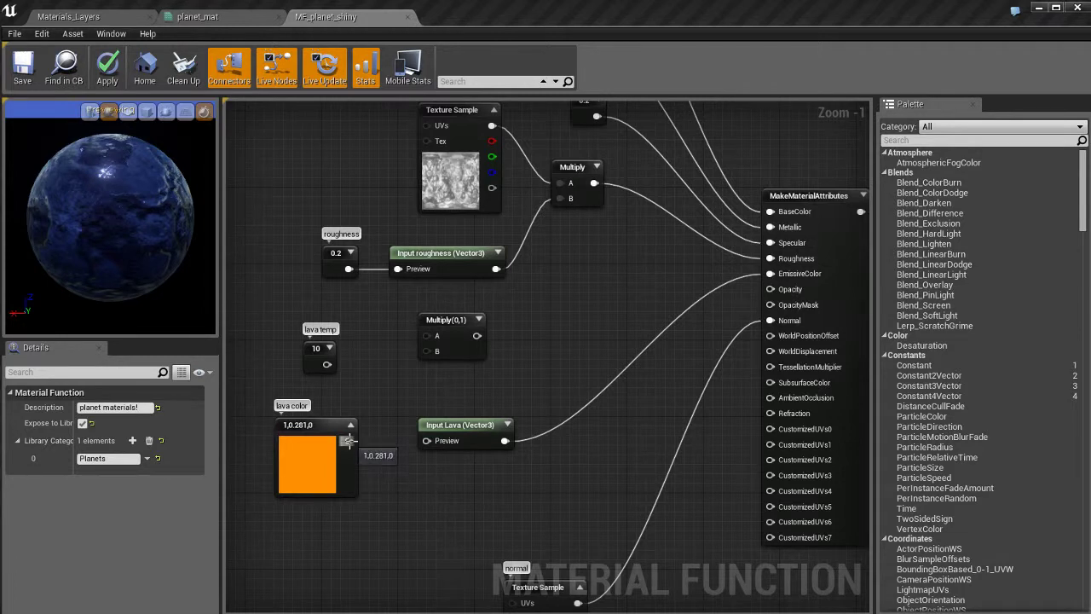
{"action": "left_click_drag", "start_coordinate": [348, 441], "coordinate": [427, 440]}
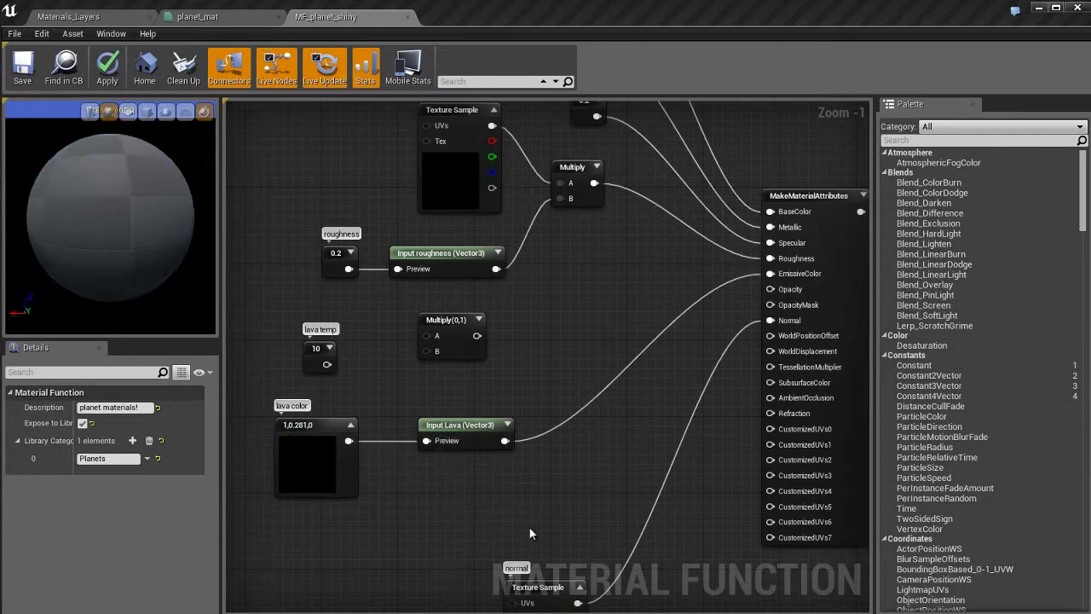
Rename the Lava function input to "Lava Color"
{"action": "left_click", "coordinate": [467, 424]}
{"action": "left_click", "coordinate": [128, 407]}
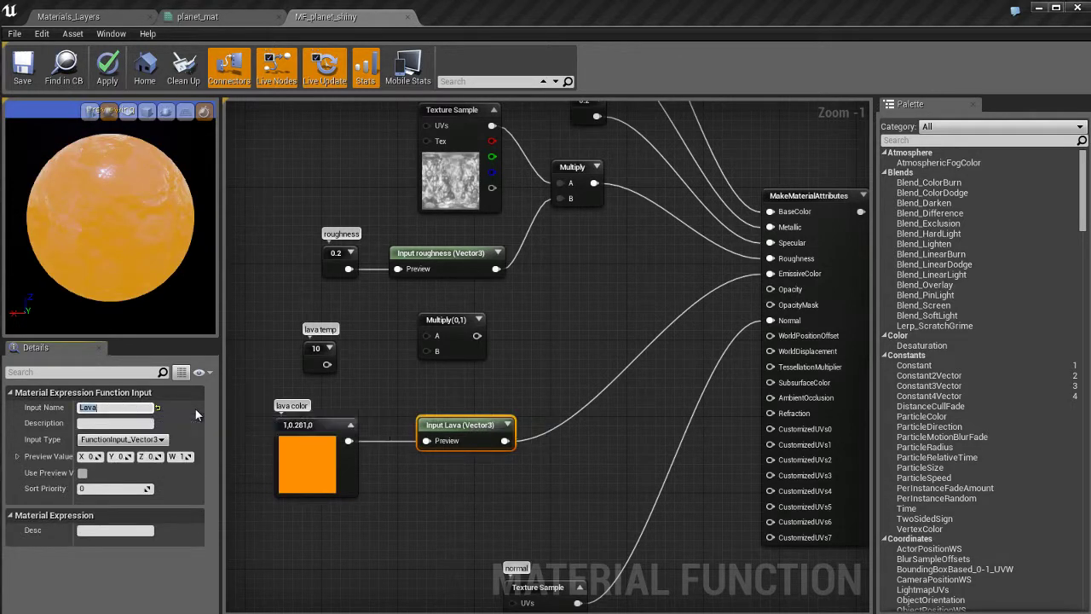
{"action": "type", "text": "Lava Color"}
{"action": "key", "text": "Return"}
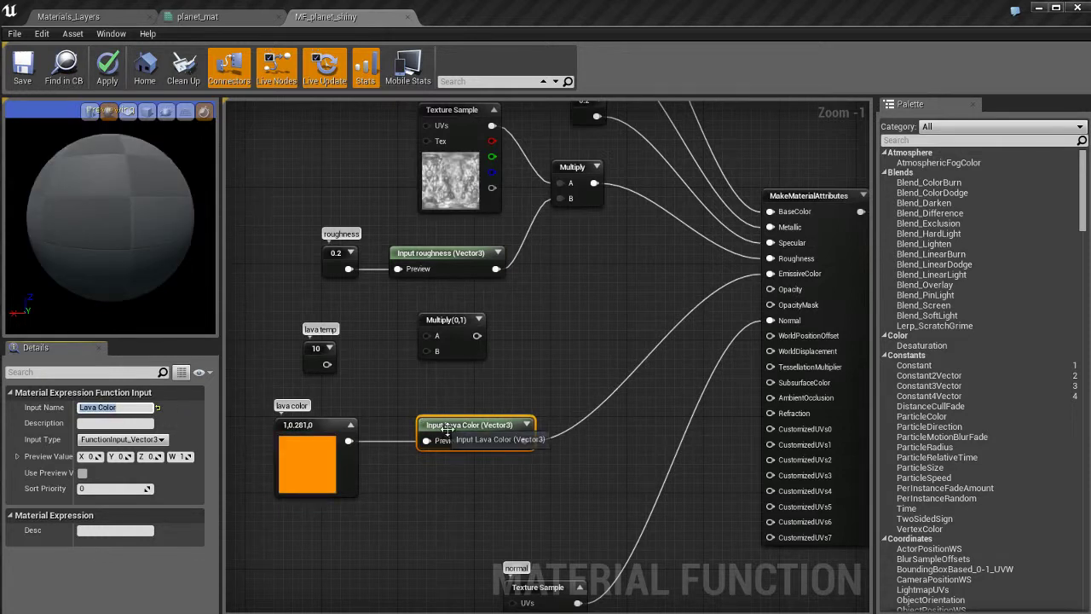
Duplicate the Lava Color function input, place the copy above the original, and name it "Lava Temp"
{"action": "left_click", "coordinate": [460, 429]}
{"action": "key", "text": "ctrl+c"}
{"action": "key", "text": "ctrl+v"}
{"action": "left_click_drag", "start_coordinate": [511, 464], "coordinate": [469, 401]}
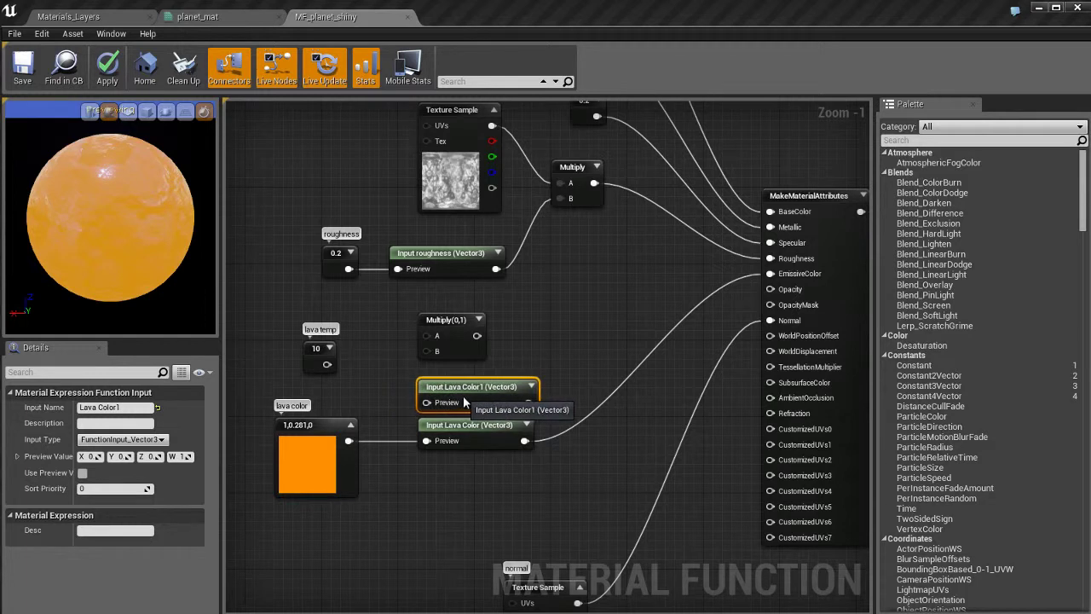
{"action": "left_click", "coordinate": [111, 407]}
{"action": "type", "text": "Temp"}
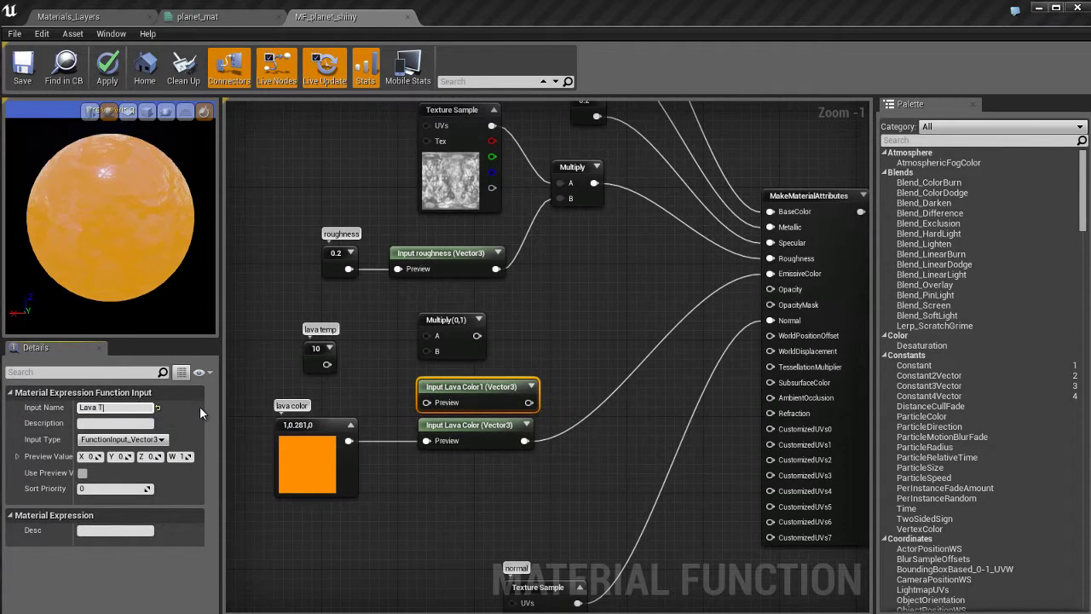
{"action": "key", "text": "Return"}
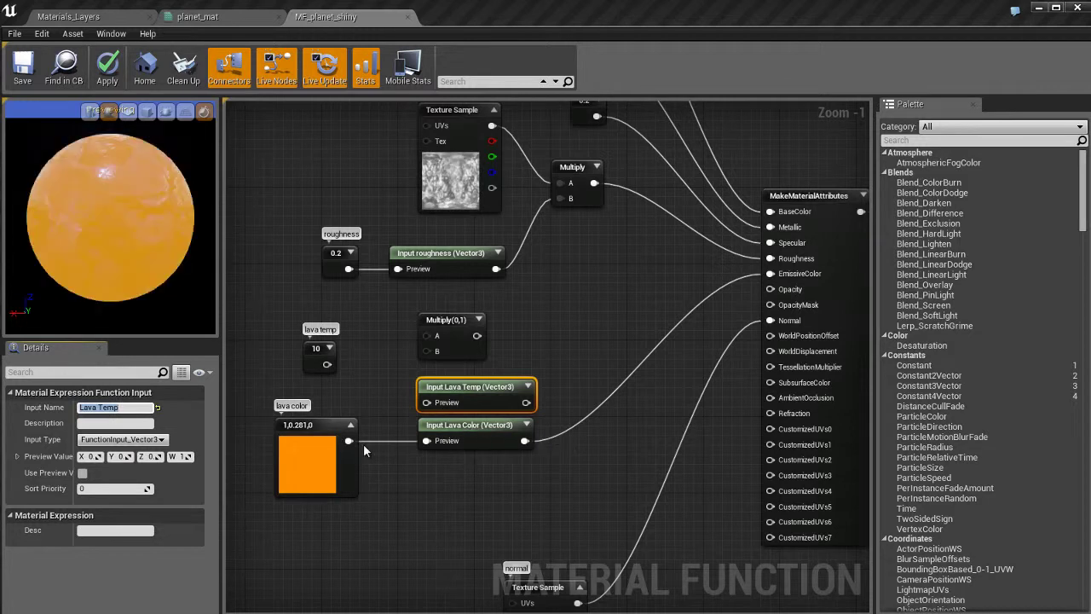
Connect the lava temp constant to Input Lava Temp and arrange that pair directly above the lowered lava color pair
{"action": "left_click_drag", "start_coordinate": [244, 496], "coordinate": [538, 426]}
{"action": "left_click_drag", "start_coordinate": [456, 433], "coordinate": [459, 481]}
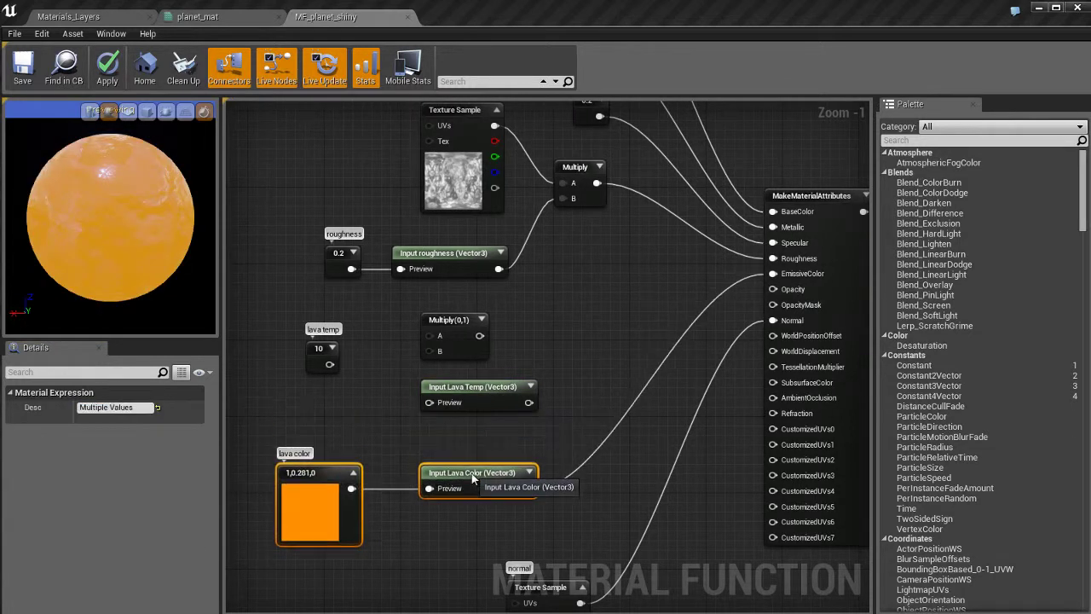
{"action": "left_click_drag", "start_coordinate": [330, 365], "coordinate": [429, 402]}
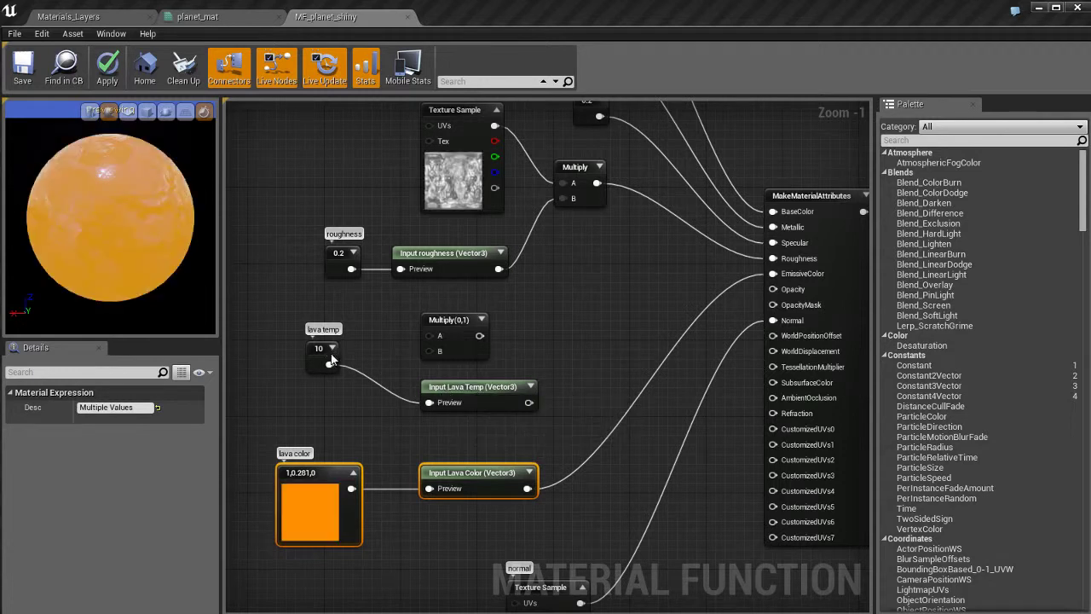
{"action": "left_click_drag", "start_coordinate": [323, 361], "coordinate": [378, 400]}
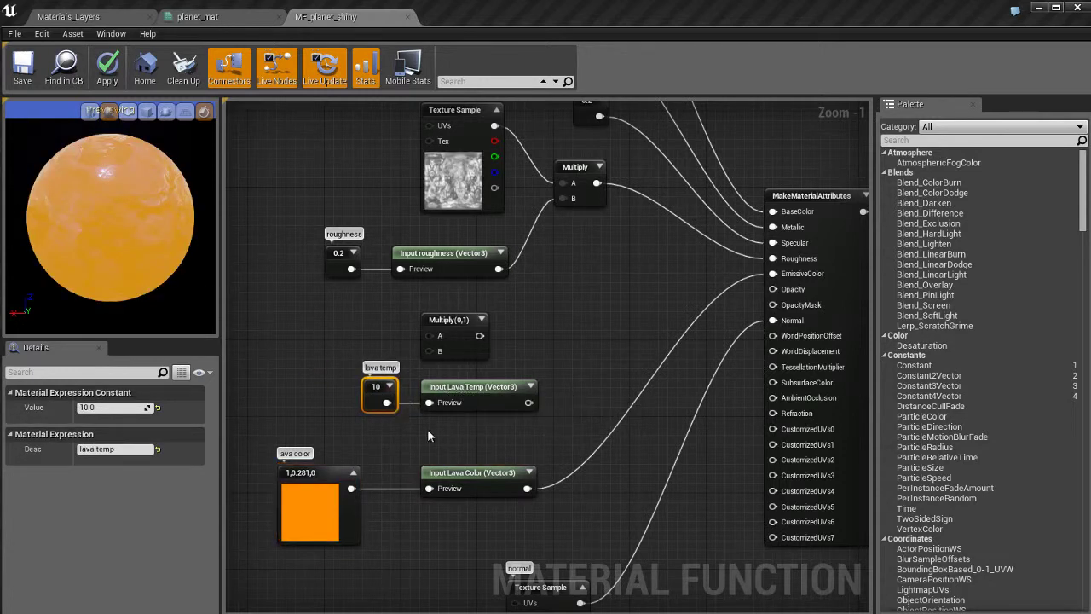
{"action": "left_click", "coordinate": [475, 389], "text": "ctrl"}
{"action": "left_click_drag", "start_coordinate": [477, 389], "coordinate": [468, 415]}
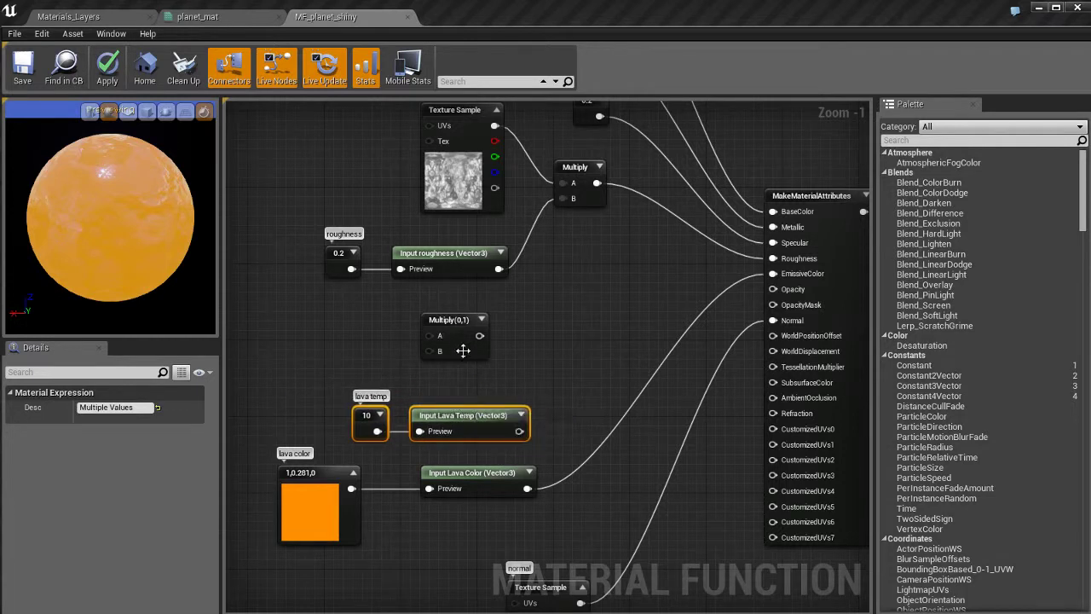
Wire Lava Temp into Multiply A, Lava Color into B, and the result into EmissiveColor, then apply and save the changes
{"action": "left_click_drag", "start_coordinate": [465, 344], "coordinate": [608, 395]}
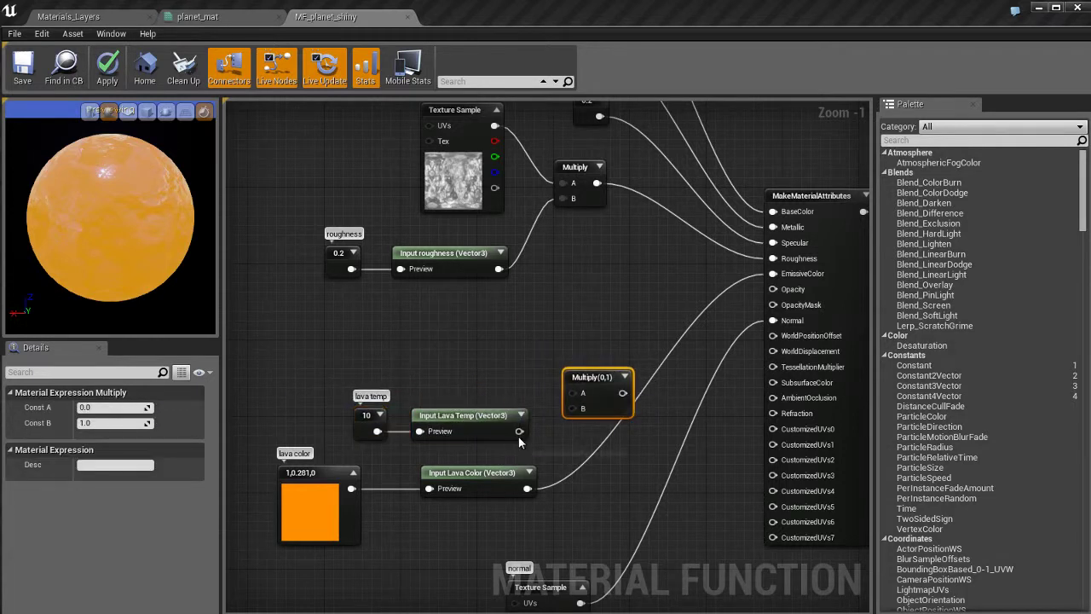
{"action": "left_click_drag", "start_coordinate": [519, 432], "coordinate": [572, 394]}
{"action": "left_click_drag", "start_coordinate": [527, 488], "coordinate": [767, 274]}
{"action": "left_click", "coordinate": [501, 341]}
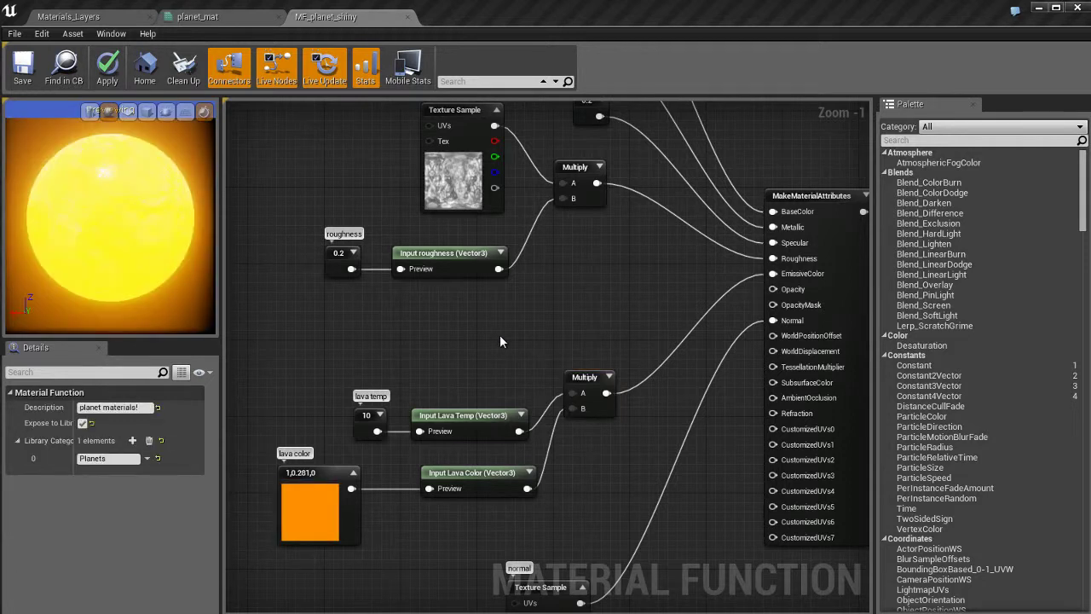
{"action": "key", "text": "Return"}
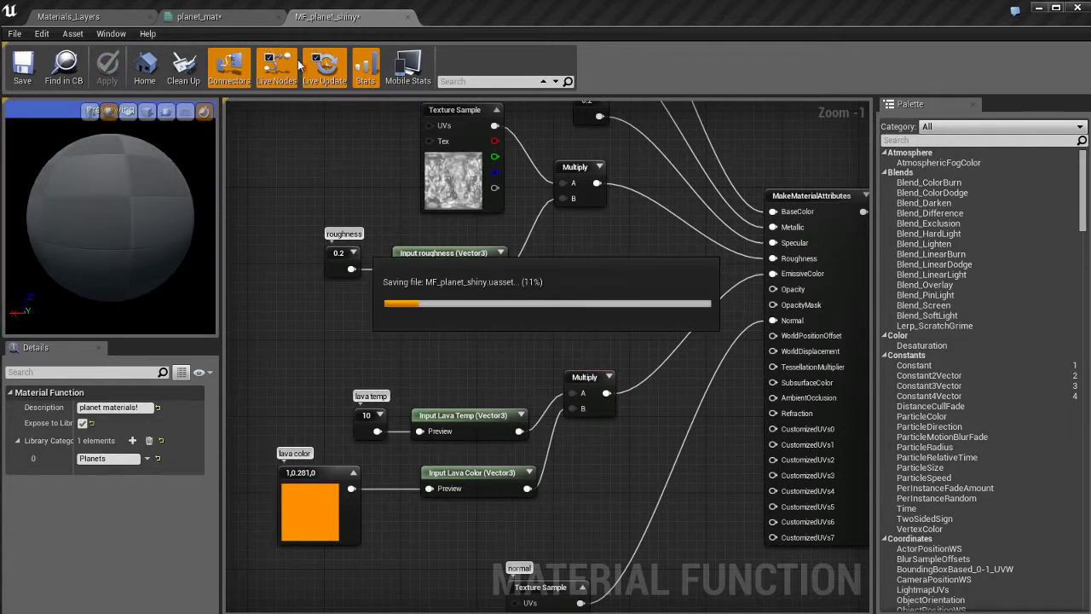
Switch to planet_mat and move the color, metallic and roughness constants farther left of the MF_planet_shiny node
{"action": "left_click", "coordinate": [234, 20]}
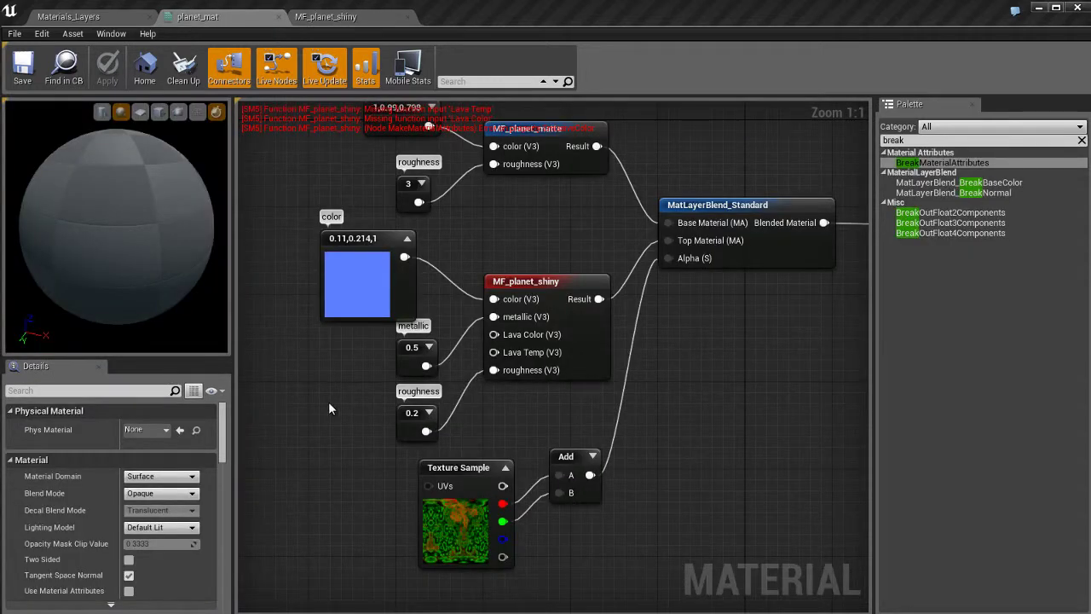
{"action": "right_click_drag", "start_coordinate": [328, 402], "coordinate": [349, 400]}
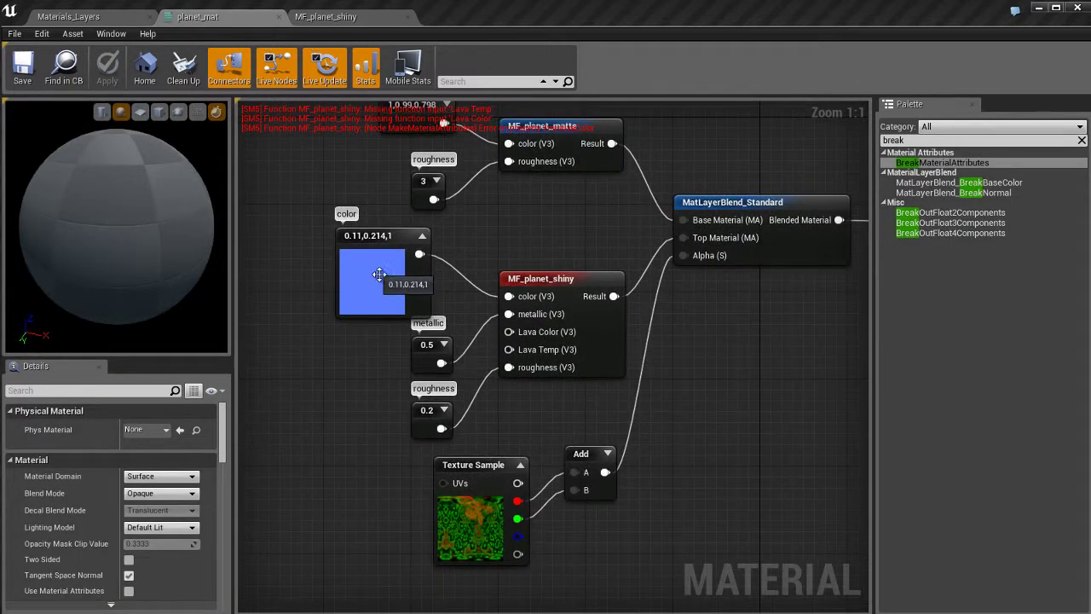
{"action": "right_click_drag", "start_coordinate": [665, 540], "coordinate": [593, 510]}
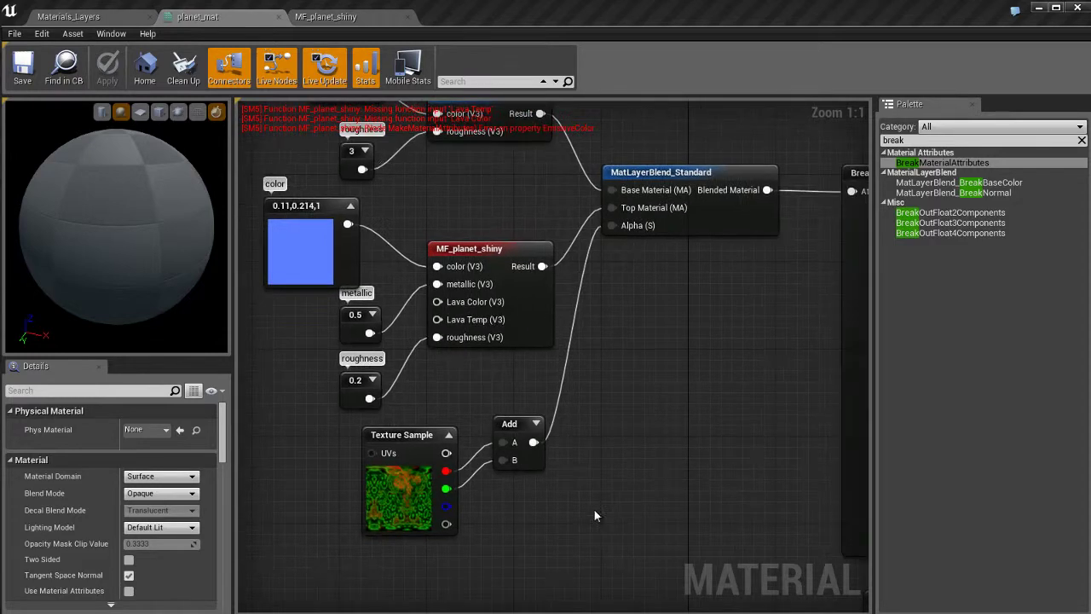
{"action": "right_click_drag", "start_coordinate": [632, 386], "coordinate": [767, 456]}
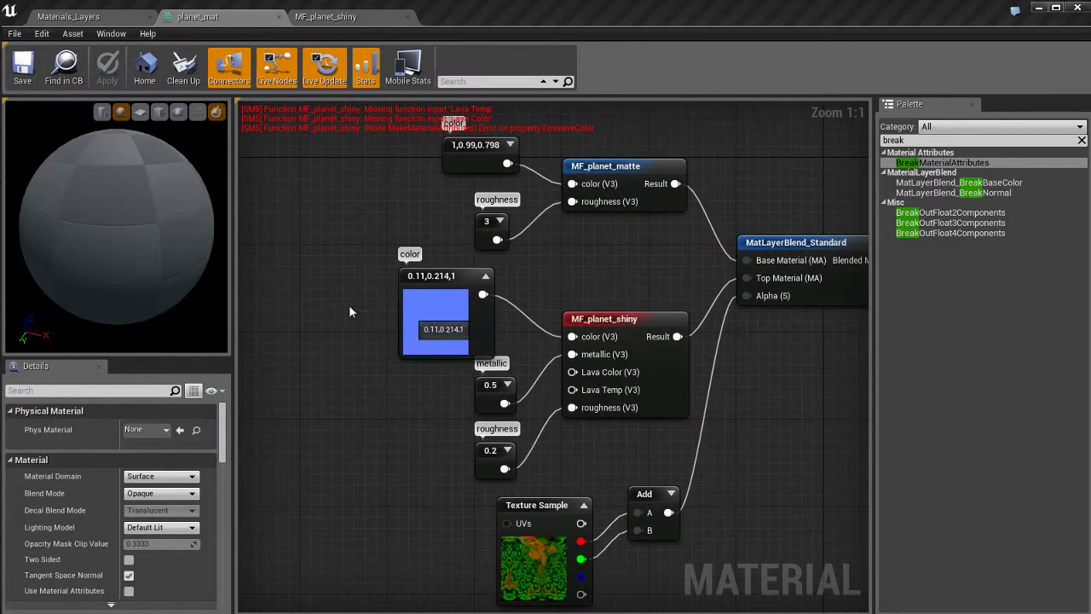
{"action": "left_click_drag", "start_coordinate": [426, 317], "coordinate": [266, 294]}
{"action": "left_click_drag", "start_coordinate": [501, 402], "coordinate": [315, 392]}
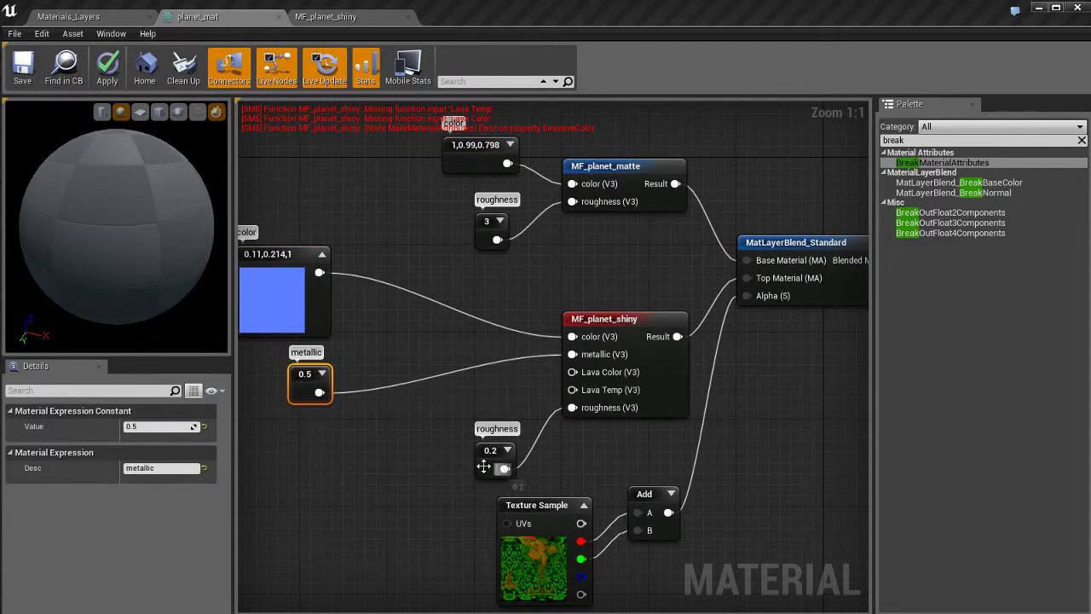
{"action": "left_click_drag", "start_coordinate": [486, 470], "coordinate": [290, 459]}
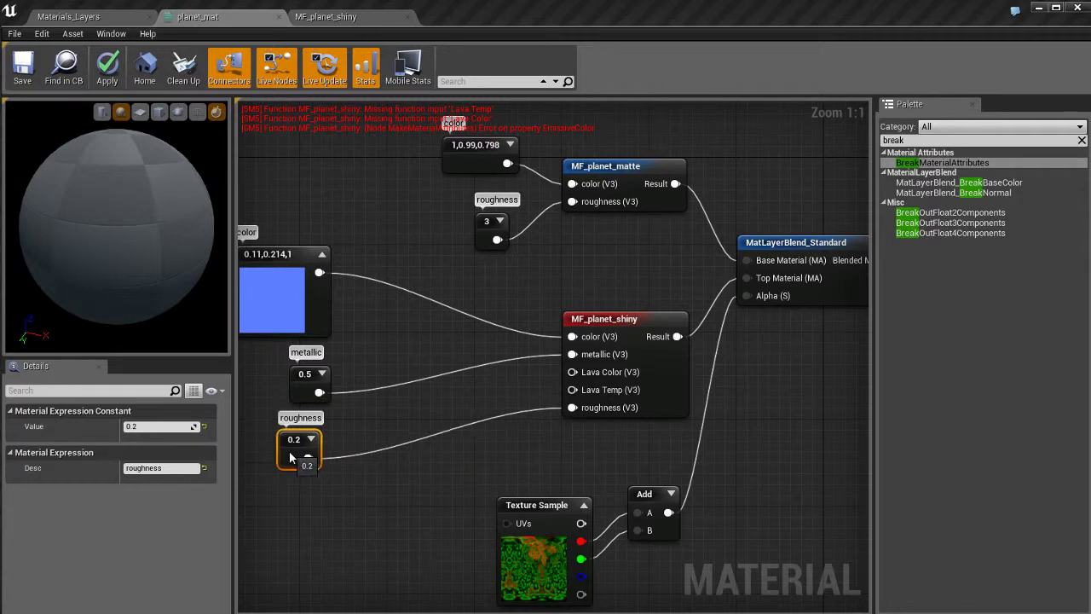
{"action": "left_click", "coordinate": [378, 496]}
Copy the lava temp and lava color constants from MF_planet_shiny and paste them into planet_mat
{"action": "left_click", "coordinate": [352, 18]}
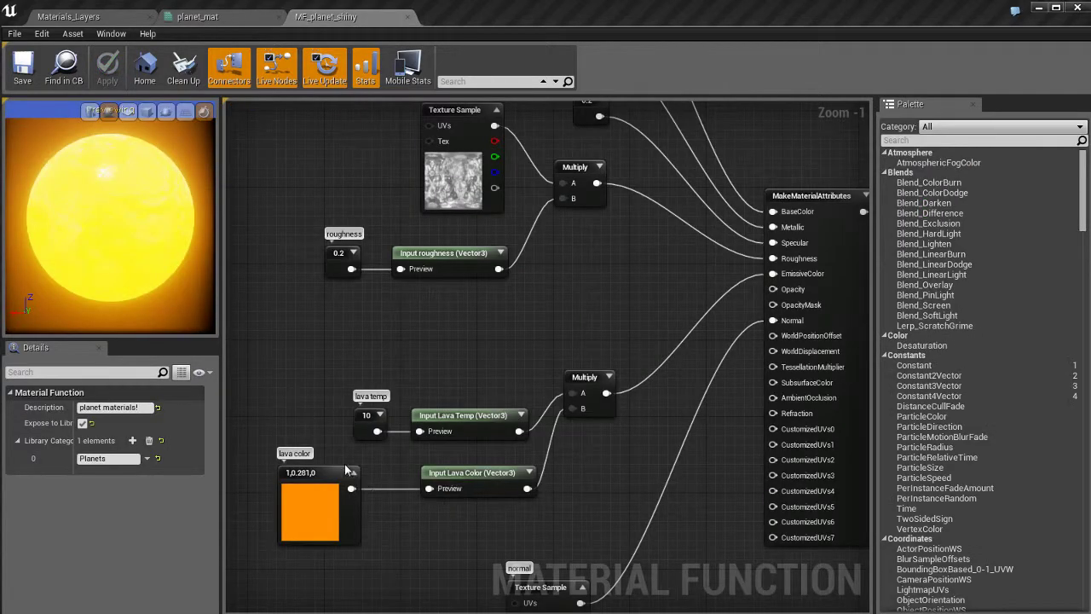
{"action": "left_click_drag", "start_coordinate": [340, 438], "coordinate": [383, 507]}
{"action": "left_click", "coordinate": [225, 17]}
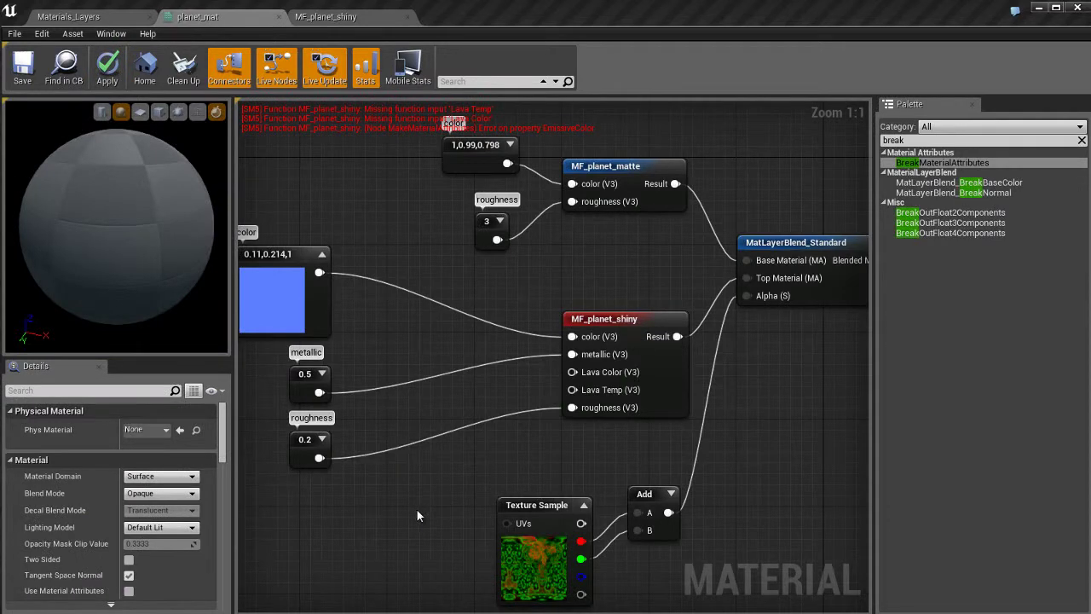
{"action": "scroll", "coordinate": [416, 510], "scroll_direction": "down", "scroll_amount": 5}
{"action": "scroll", "coordinate": [443, 420], "scroll_direction": "up", "scroll_amount": 5}
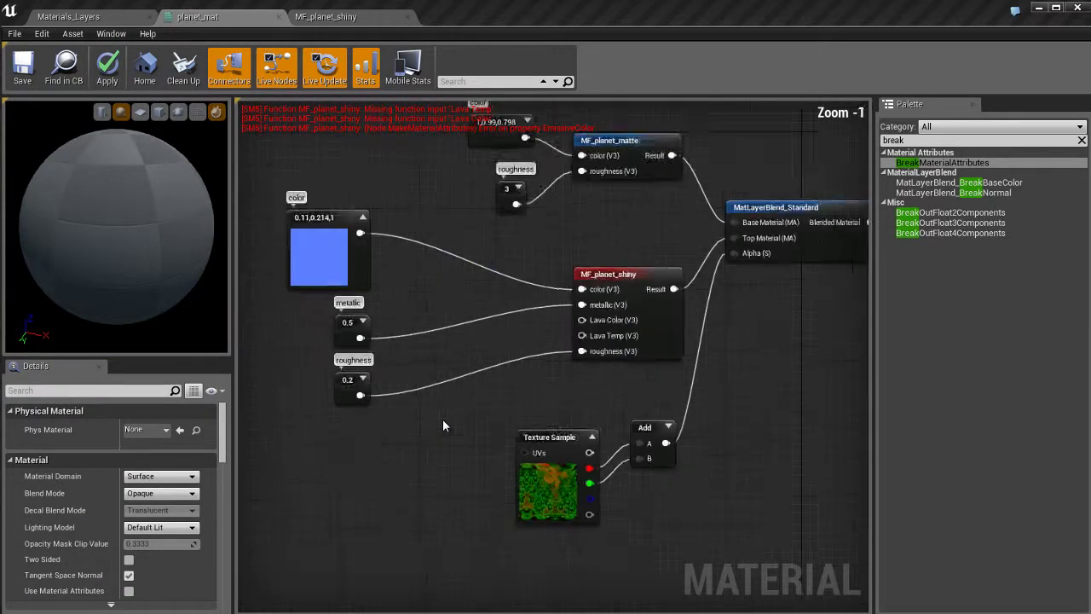
{"action": "key", "text": "ctrl+v"}
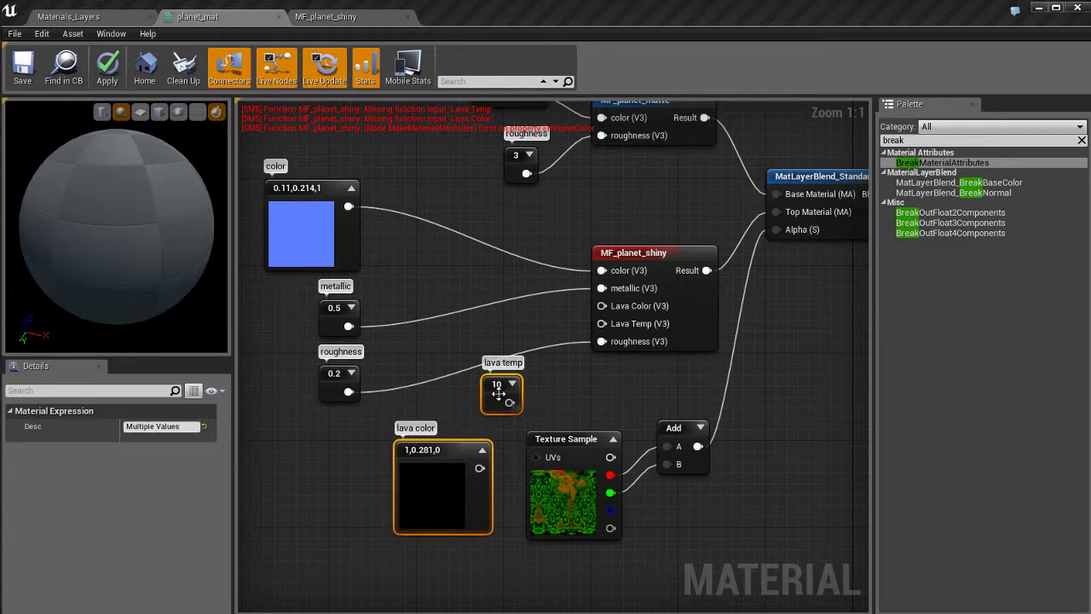
Stack the pasted constants below roughness and connect them to the Lava Temp and Lava Color inputs of MF_planet_shiny
{"action": "left_click_drag", "start_coordinate": [497, 390], "coordinate": [344, 444]}
{"action": "left_click", "coordinate": [368, 488]}
{"action": "left_click_drag", "start_coordinate": [332, 516], "coordinate": [365, 505]}
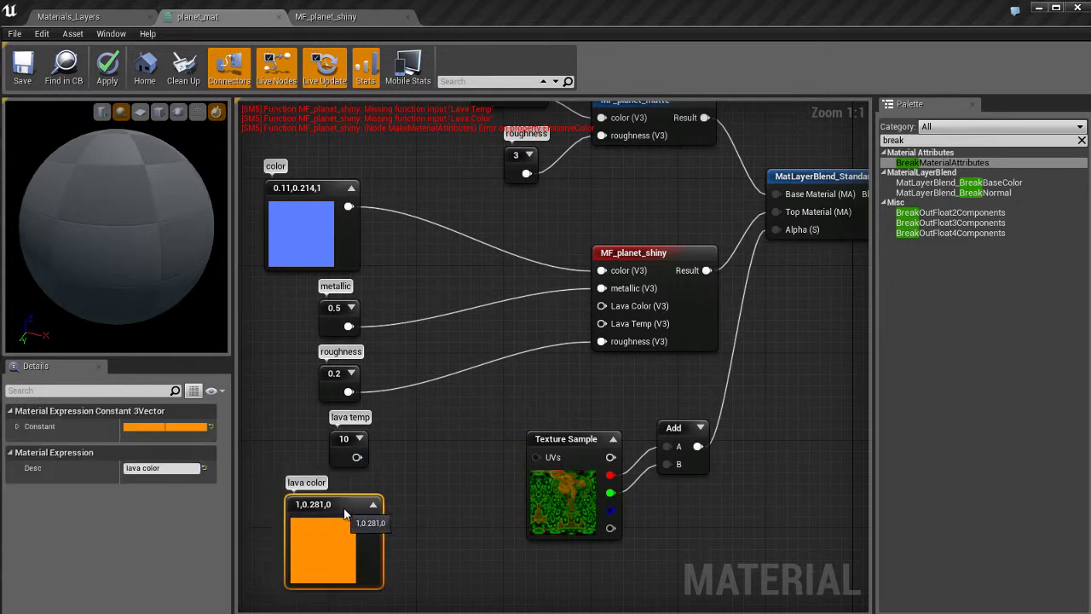
{"action": "left_click", "coordinate": [420, 501]}
{"action": "left_click_drag", "start_coordinate": [358, 456], "coordinate": [639, 325]}
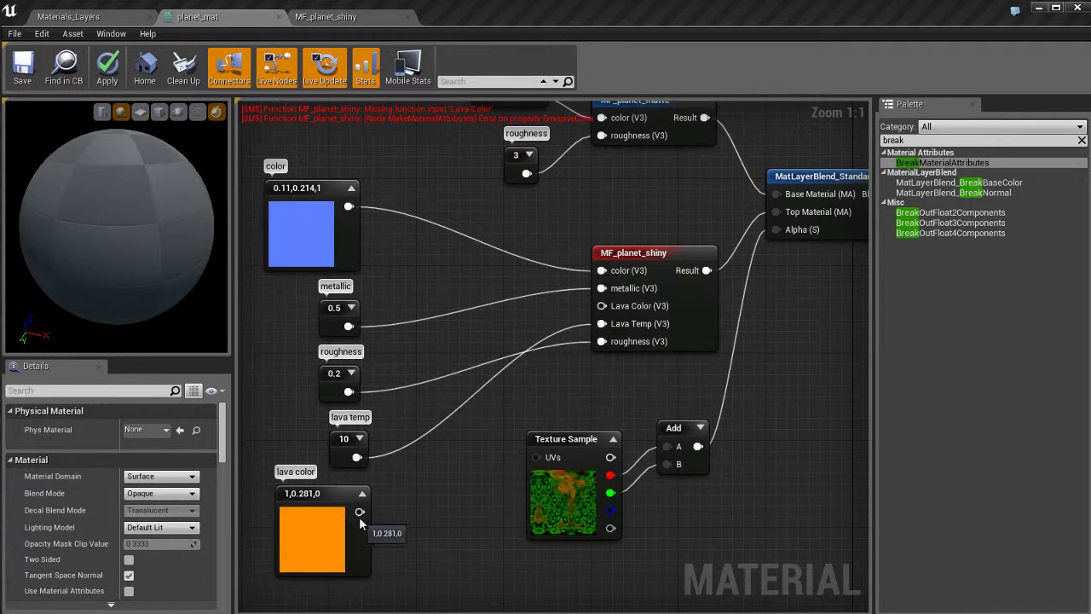
{"action": "left_click_drag", "start_coordinate": [359, 512], "coordinate": [603, 306]}
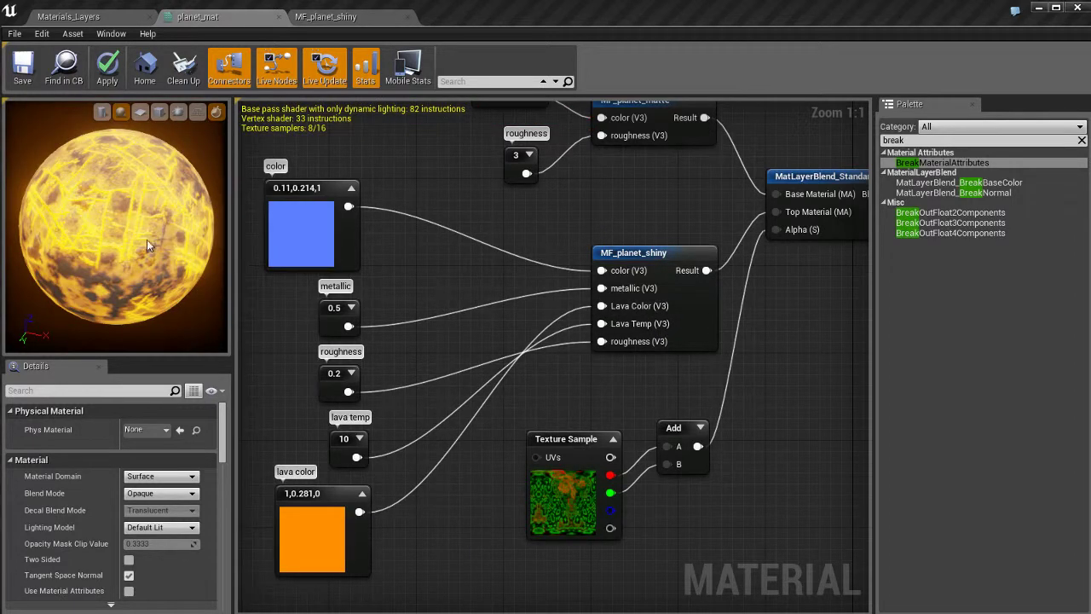
Connect the Texture Sample's red channel directly to Alpha of MatLayerBlend_Standard in place of Add, and apply the material
{"action": "left_click_drag", "start_coordinate": [147, 240], "coordinate": [113, 262]}
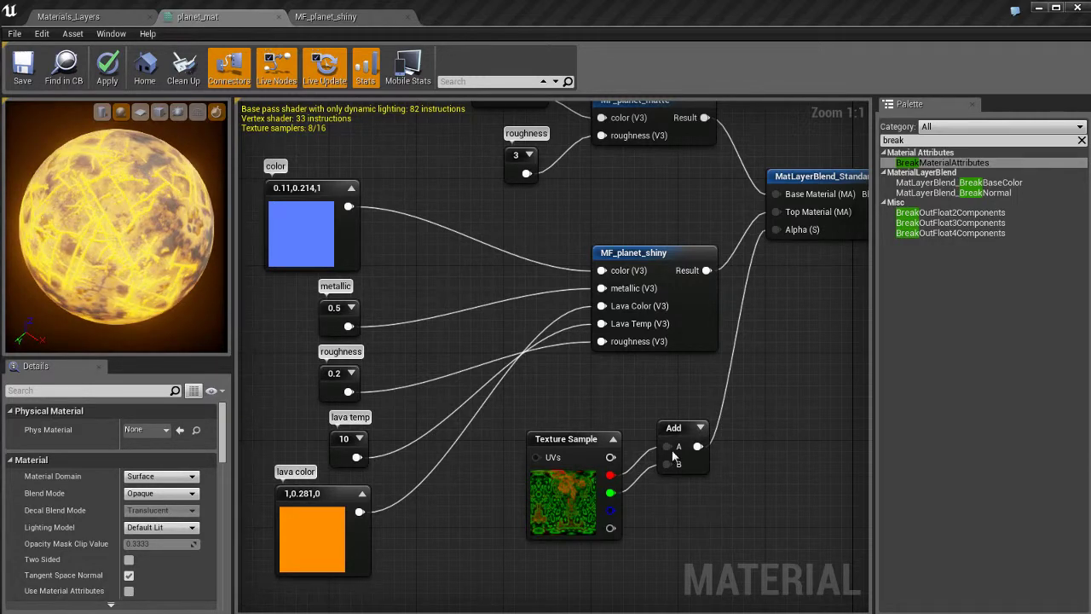
{"action": "left_click_drag", "start_coordinate": [667, 446], "coordinate": [791, 232], "text": "ctrl"}
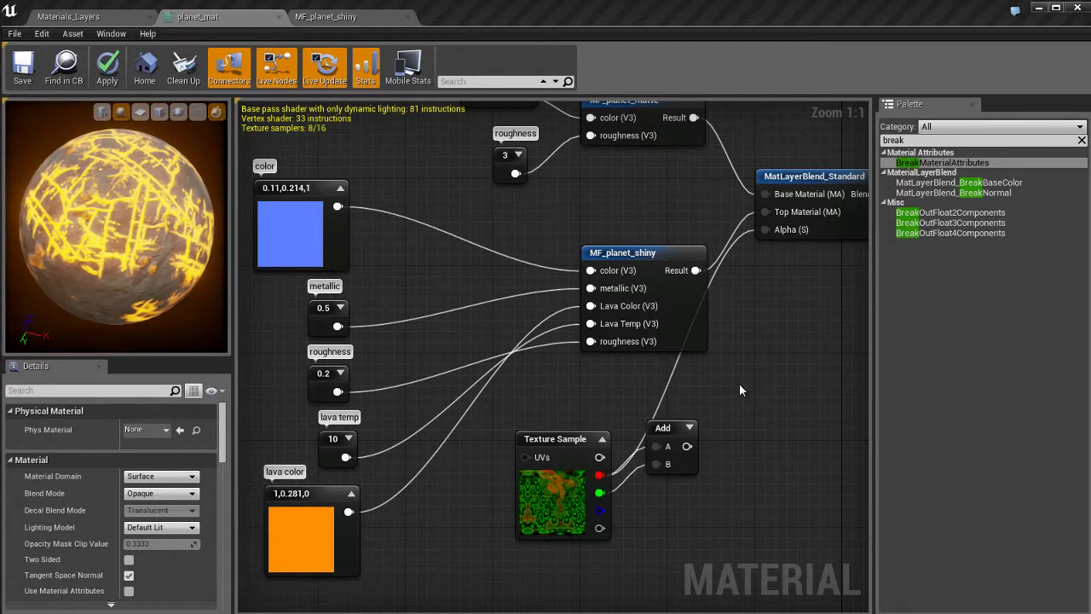
{"action": "key", "text": "ctrl+s"}
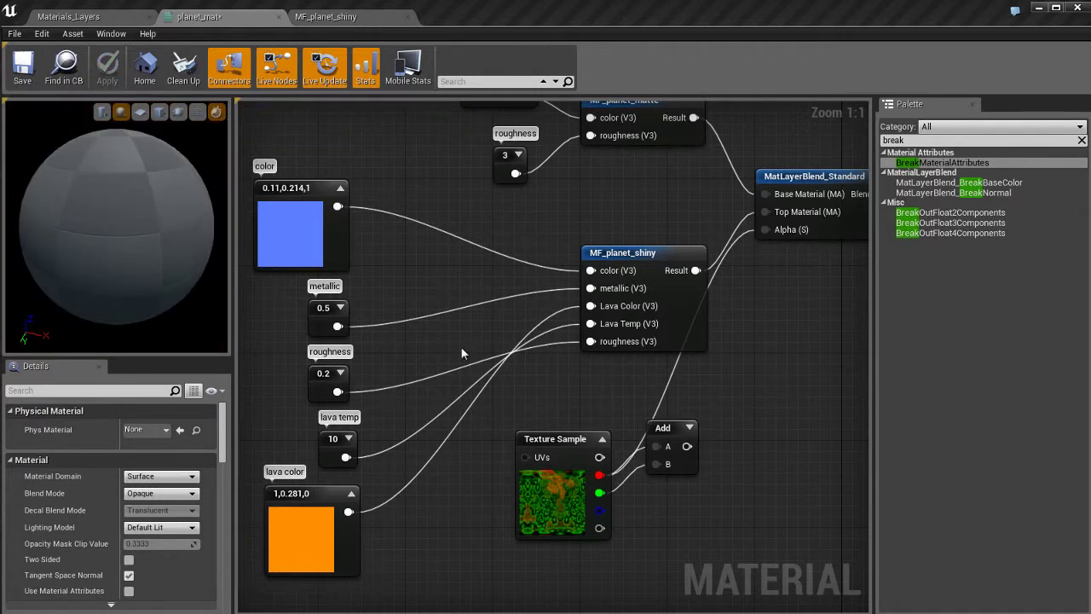
{"action": "scroll", "coordinate": [433, 355], "scroll_direction": "down", "scroll_amount": 1}
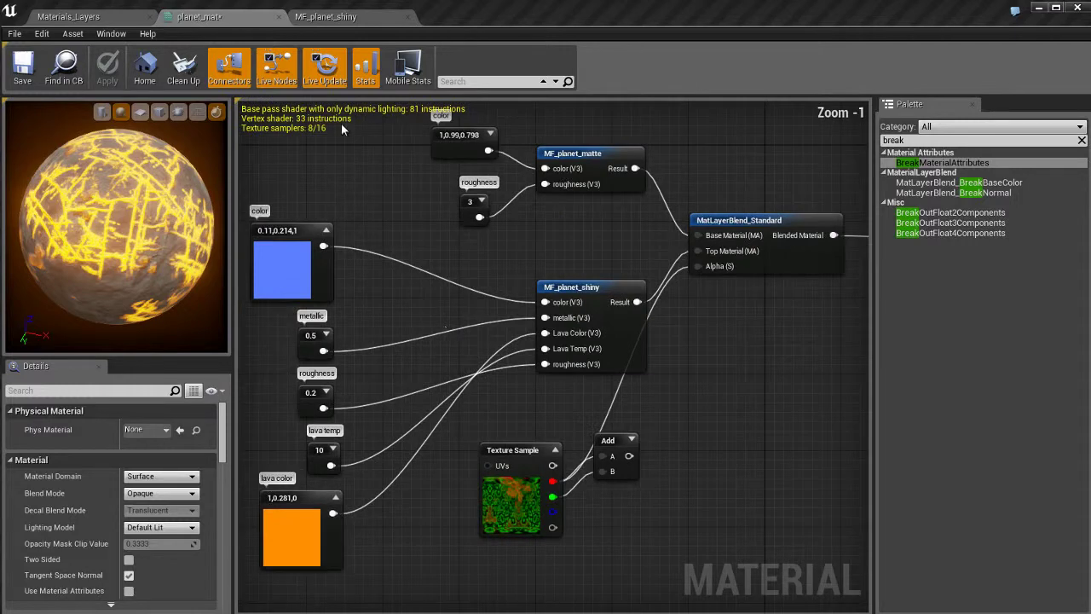
{"action": "left_click", "coordinate": [340, 21]}
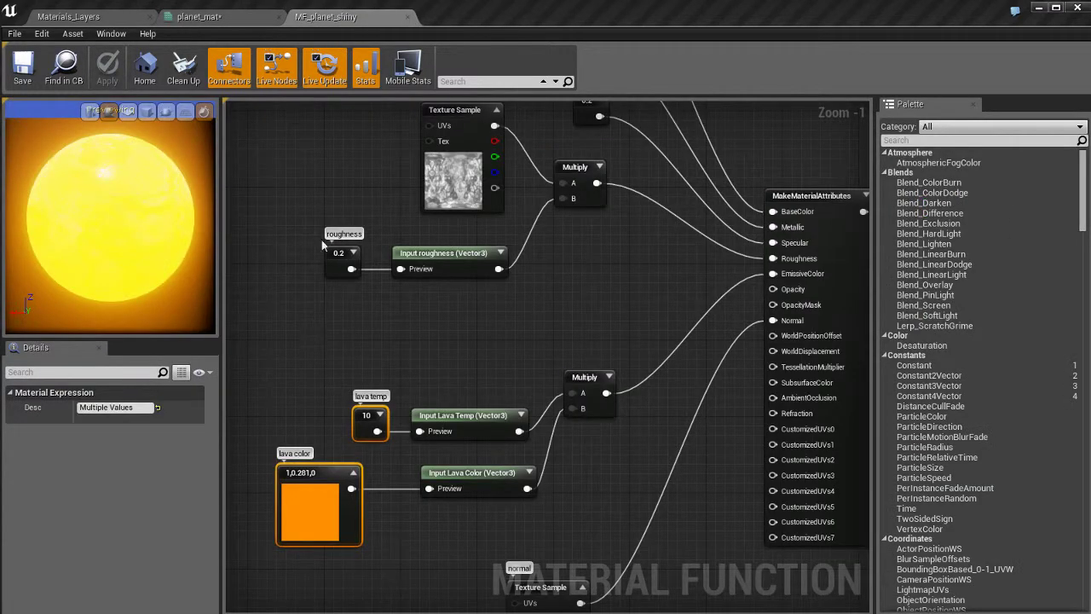
{"action": "left_click", "coordinate": [213, 17]}
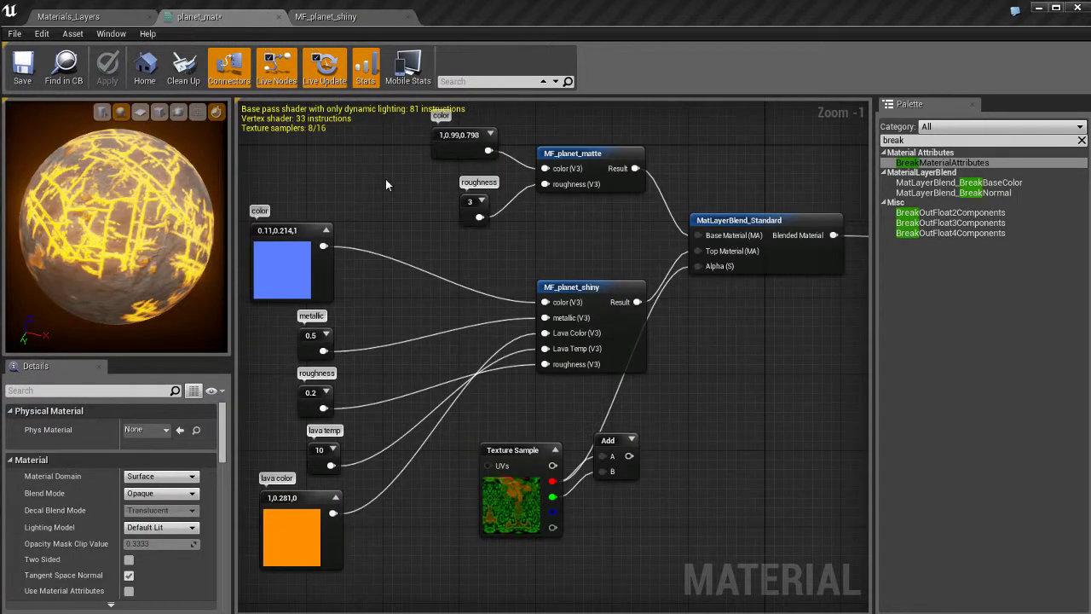
Examine the lava planet in the Materials_Layers level and compare it with the planet_mat and MF_planet_shiny node graphs
{"action": "left_click", "coordinate": [68, 16]}
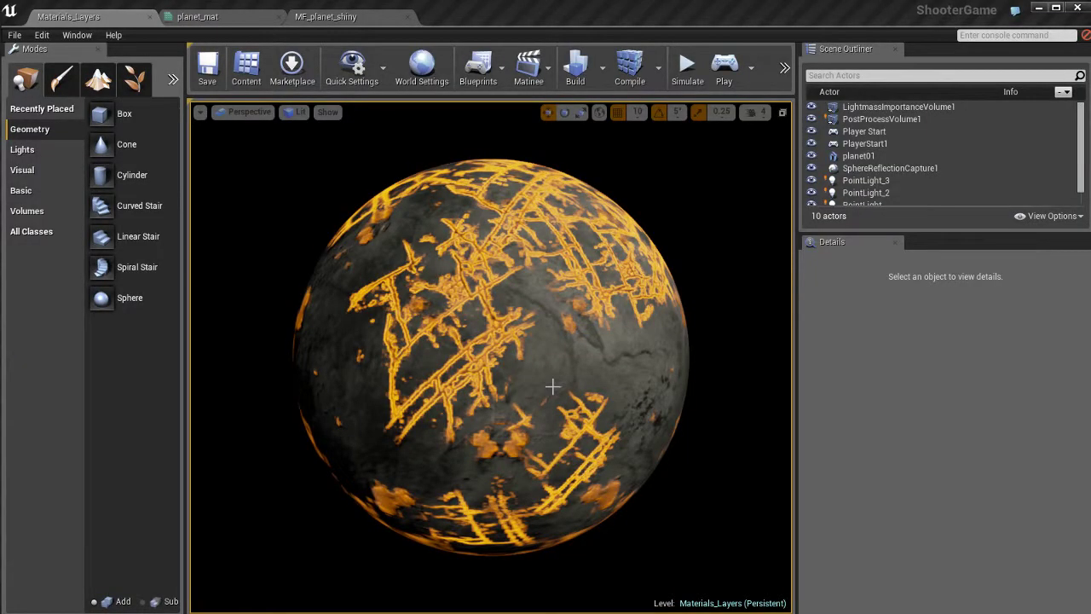
{"action": "left_click_drag", "start_coordinate": [532, 401], "coordinate": [422, 395], "text": "alt"}
{"action": "scroll", "coordinate": [594, 389], "scroll_direction": "down", "scroll_amount": 3}
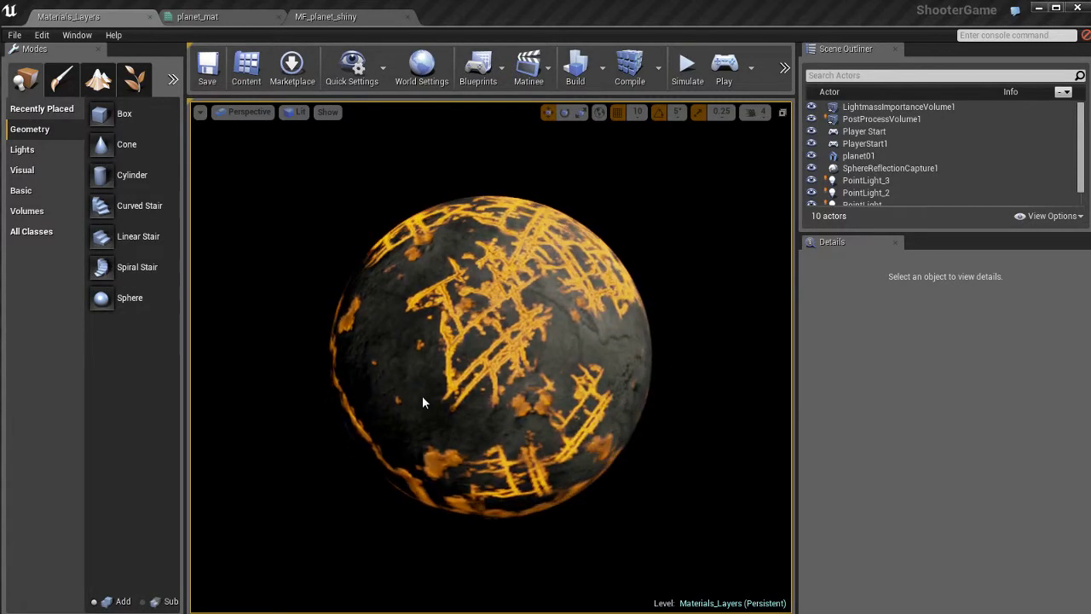
{"action": "left_click", "coordinate": [198, 17]}
{"action": "left_click", "coordinate": [363, 17]}
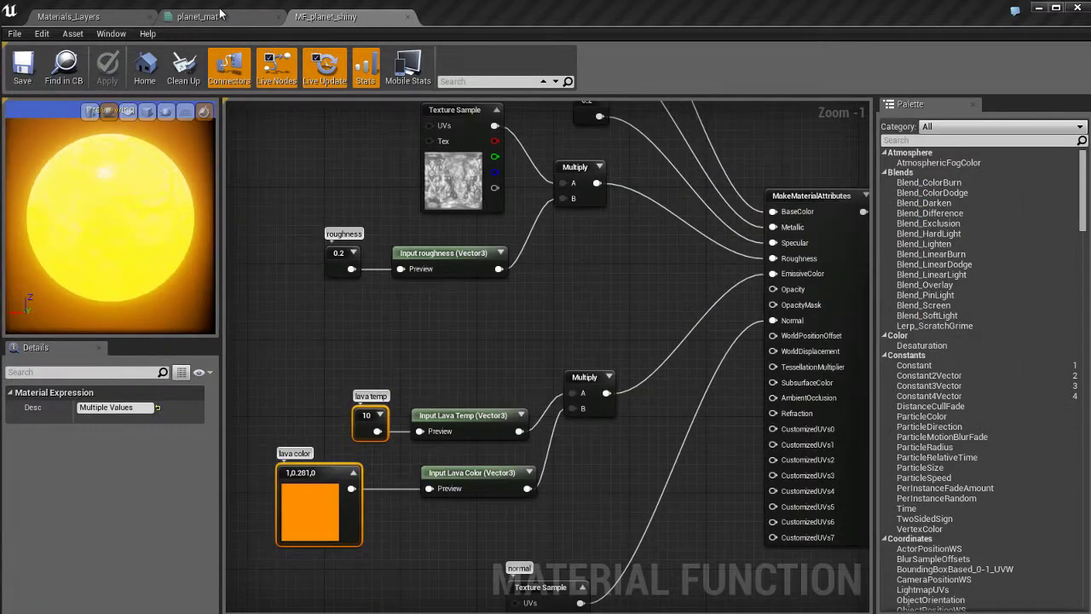
{"action": "left_click", "coordinate": [219, 16]}
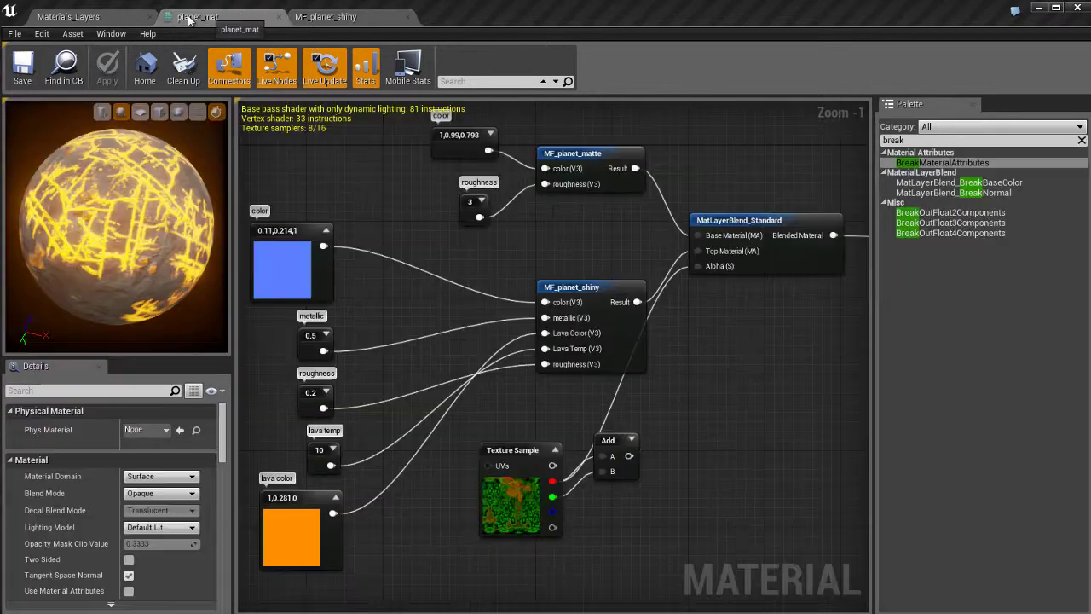
{"action": "left_click", "coordinate": [96, 17]}
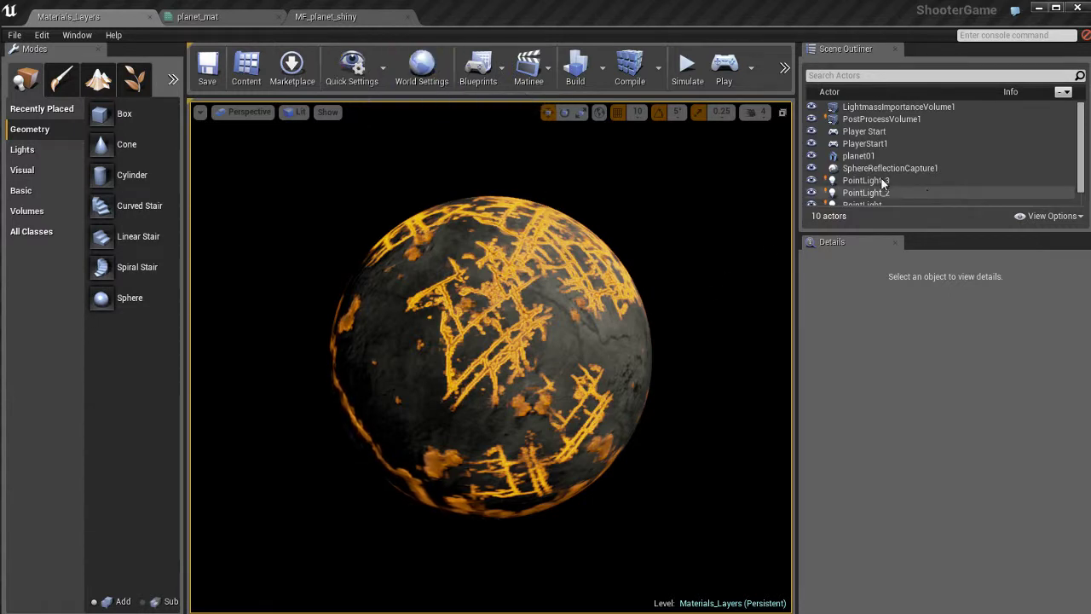
Set the Bloom Intensity of PostProcessVolume1 to 10 and clear the selection
{"action": "left_click", "coordinate": [880, 120]}
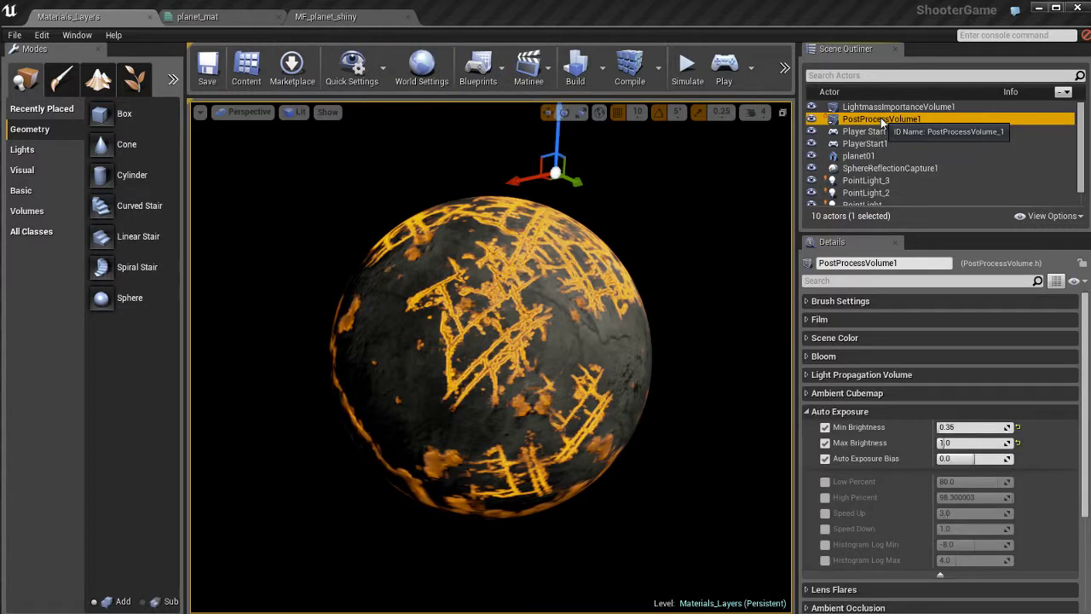
{"action": "left_click", "coordinate": [905, 412]}
{"action": "left_click", "coordinate": [883, 355]}
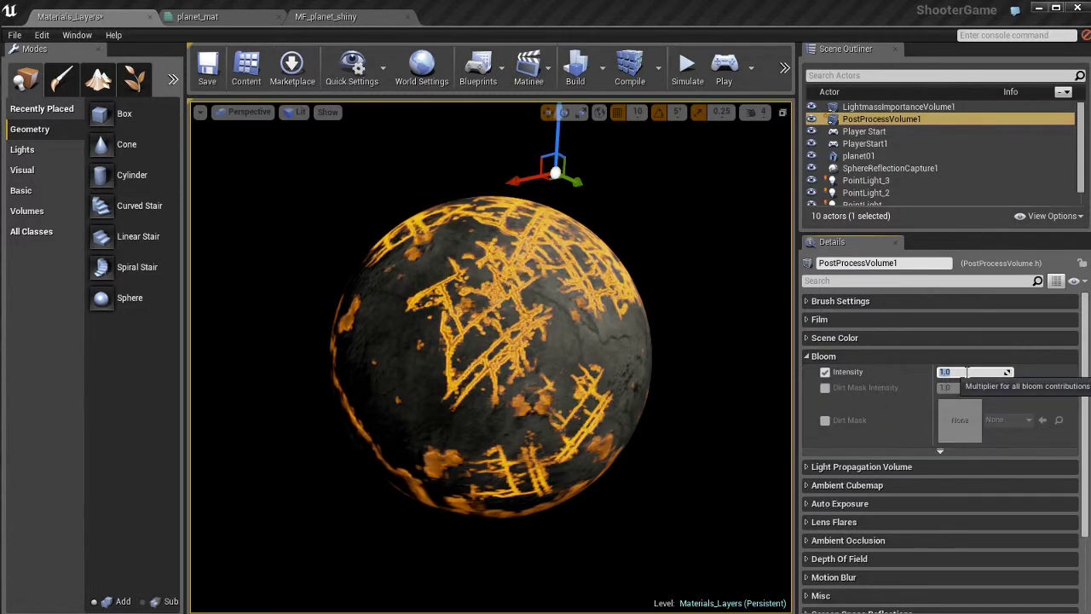
{"action": "left_click", "coordinate": [576, 326]}
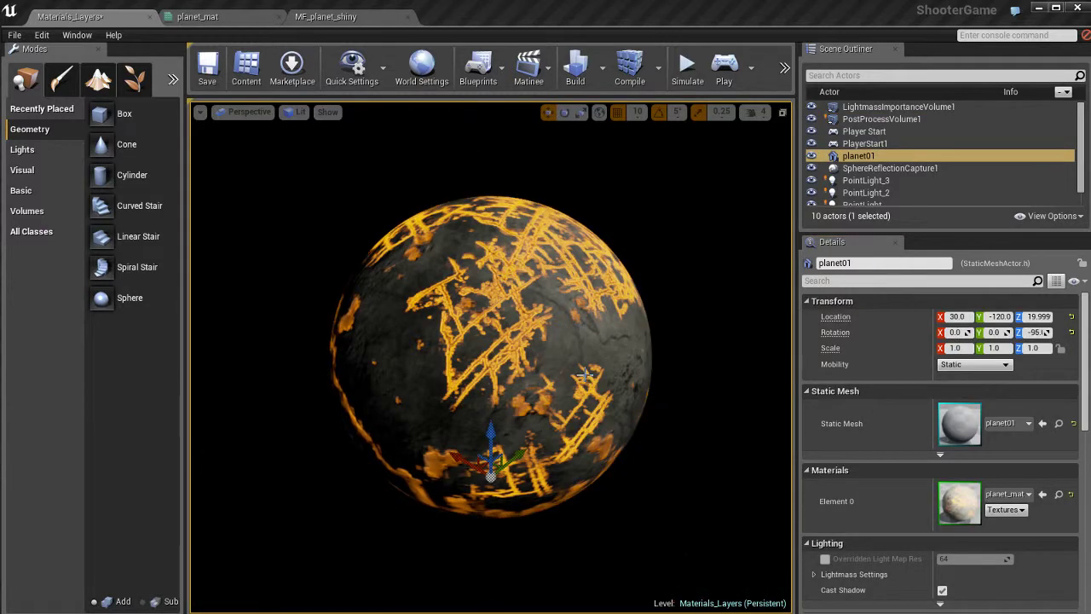
{"action": "key", "text": "Escape"}
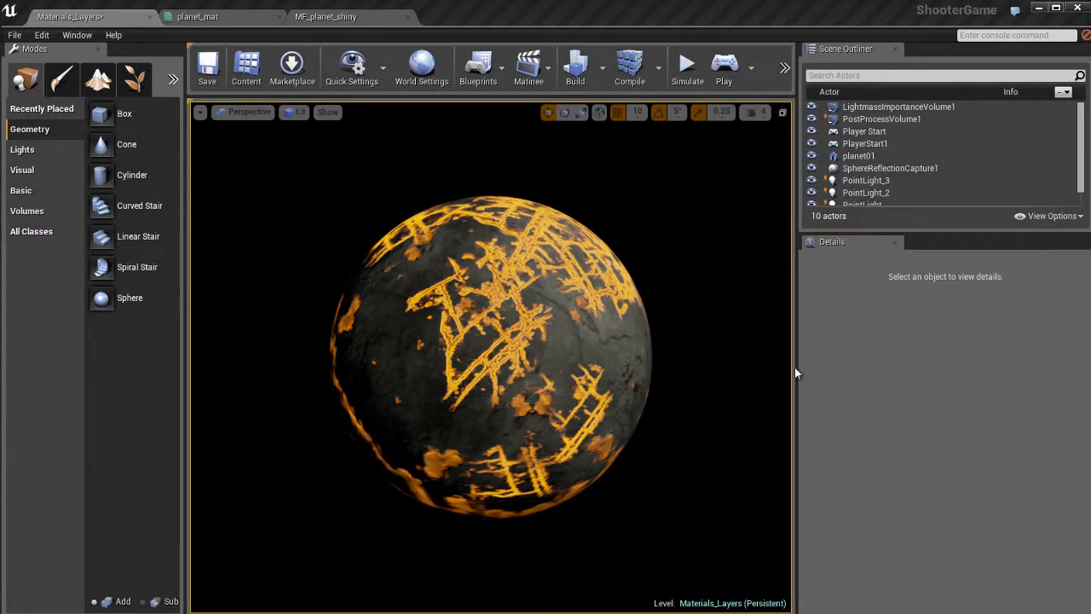
Reselect PostProcessVolume1, set its Bloom Intensity to about 2.12 and collapse the Bloom settings
{"action": "left_click", "coordinate": [878, 119]}
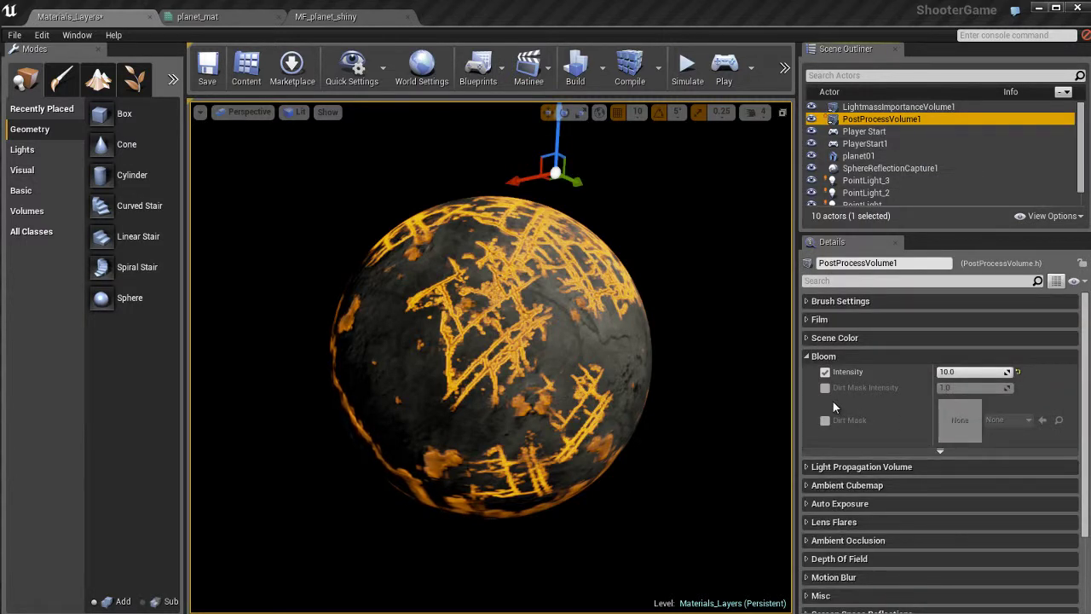
{"action": "left_click_drag", "start_coordinate": [970, 372], "coordinate": [995, 373]}
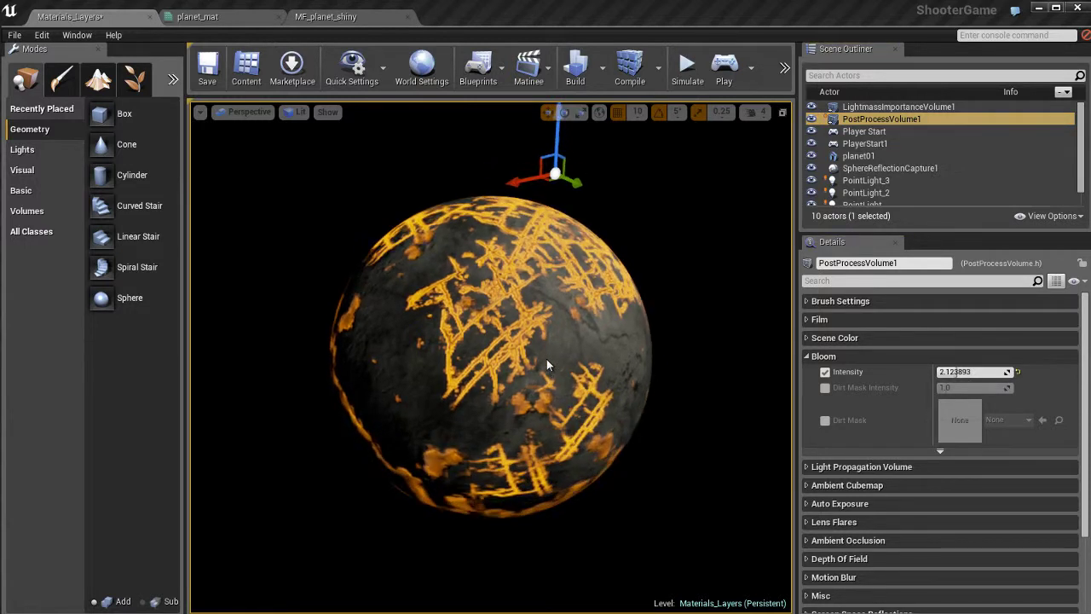
{"action": "key", "text": "g"}
{"action": "key", "text": "g"}
{"action": "left_click_drag", "start_coordinate": [546, 350], "coordinate": [598, 337], "text": "alt"}
{"action": "left_click", "coordinate": [857, 357]}
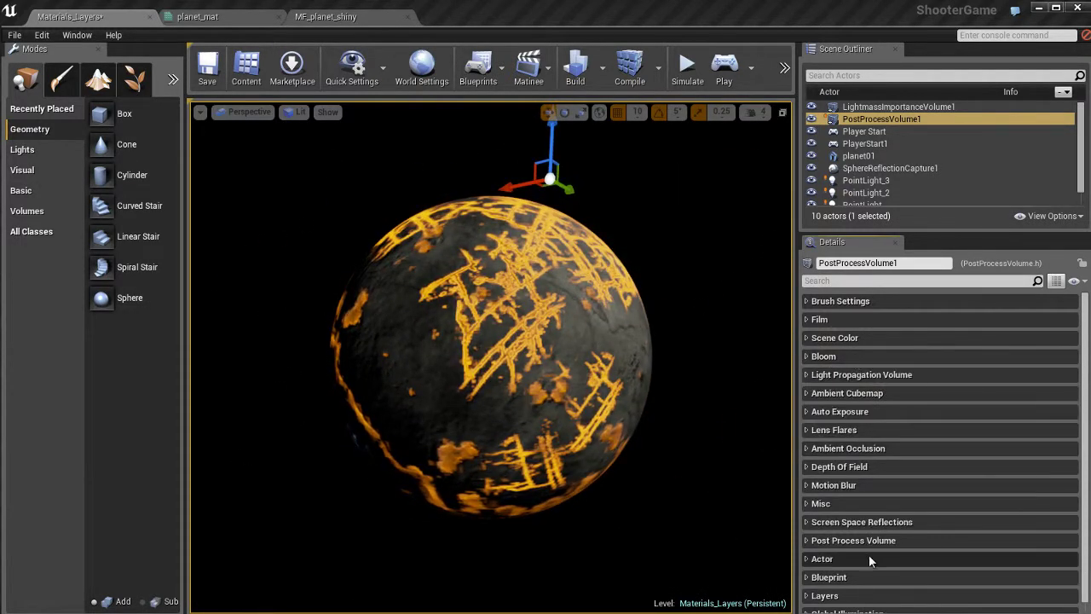
Set the Auto Exposure Min Brightness of PostProcessVolume1 to 0.1
{"action": "scroll", "coordinate": [867, 470], "scroll_direction": "down", "scroll_amount": 1}
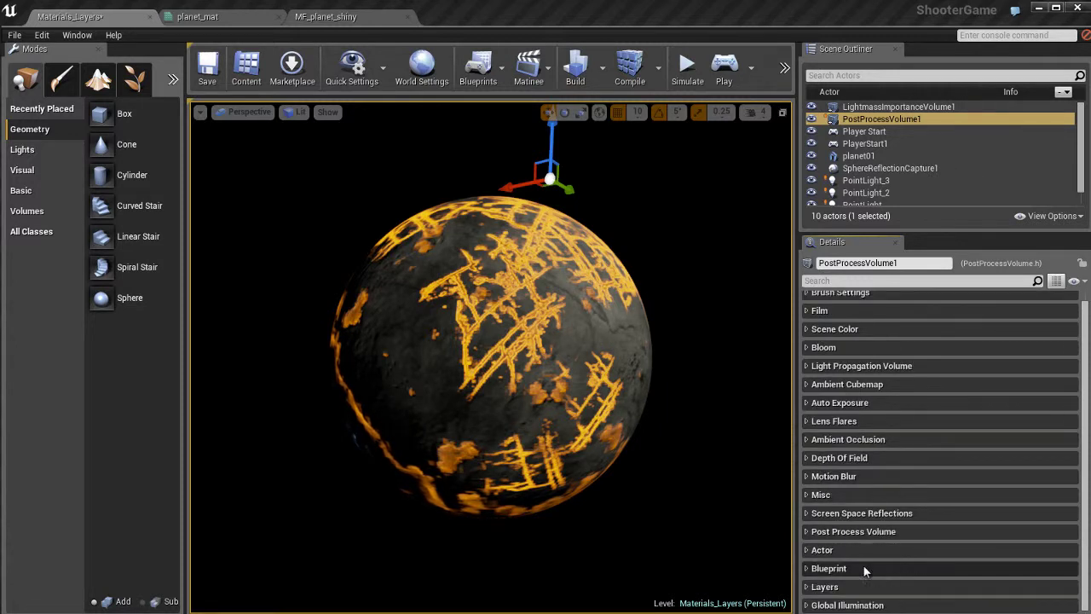
{"action": "left_click", "coordinate": [861, 402]}
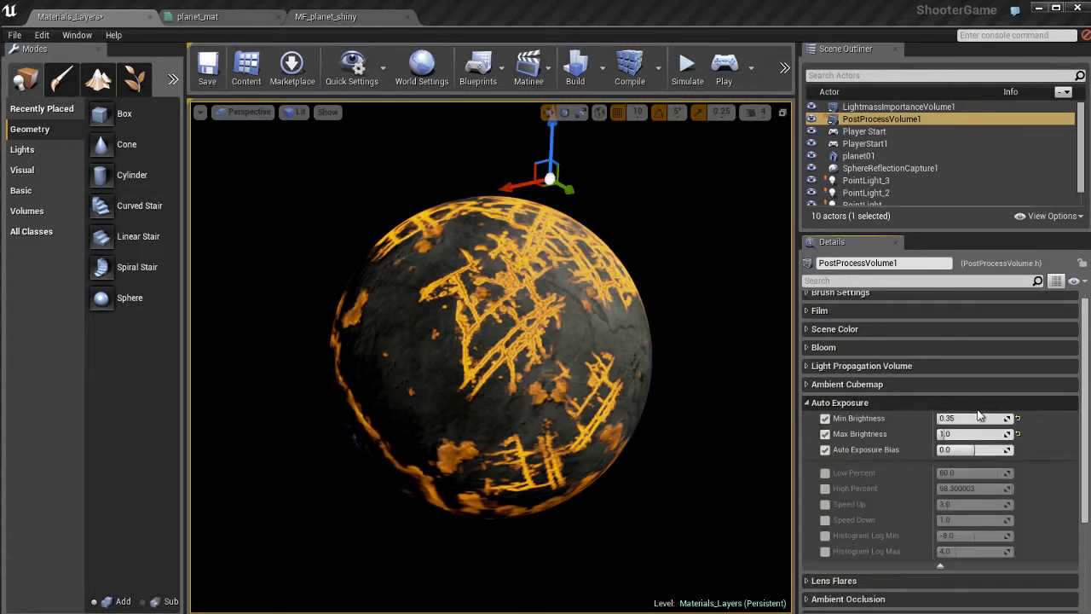
{"action": "left_click", "coordinate": [976, 418]}
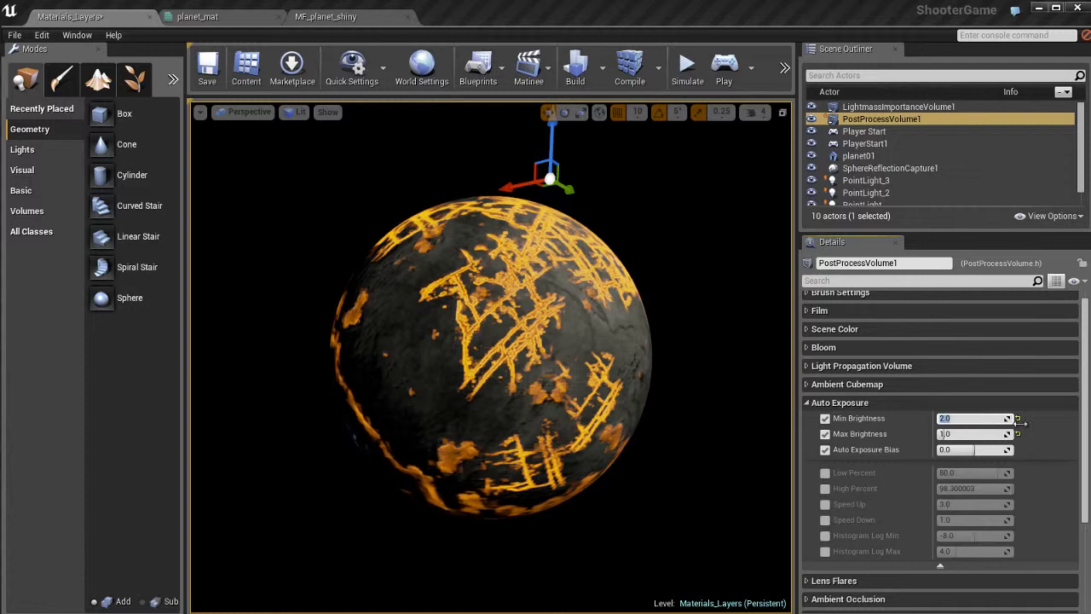
{"action": "type", "text": "0.1"}
Try several Auto Exposure Max Brightness values for PostProcessVolume1, settle on 0.3, and deselect the volume to check the lava glow
{"action": "left_click", "coordinate": [972, 433]}
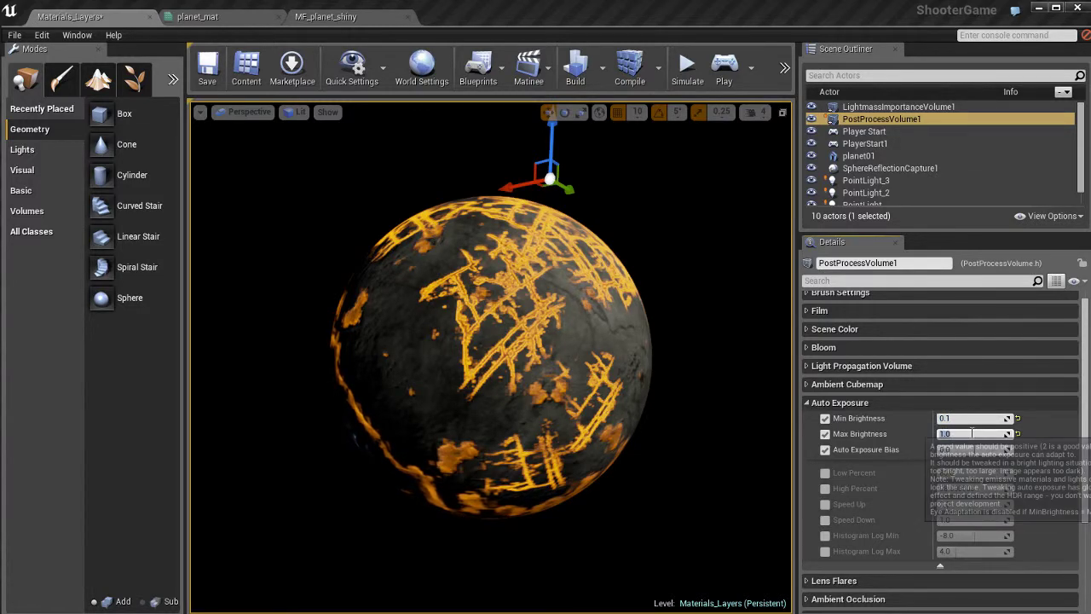
{"action": "type", "text": "0.1"}
{"action": "key", "text": "Return"}
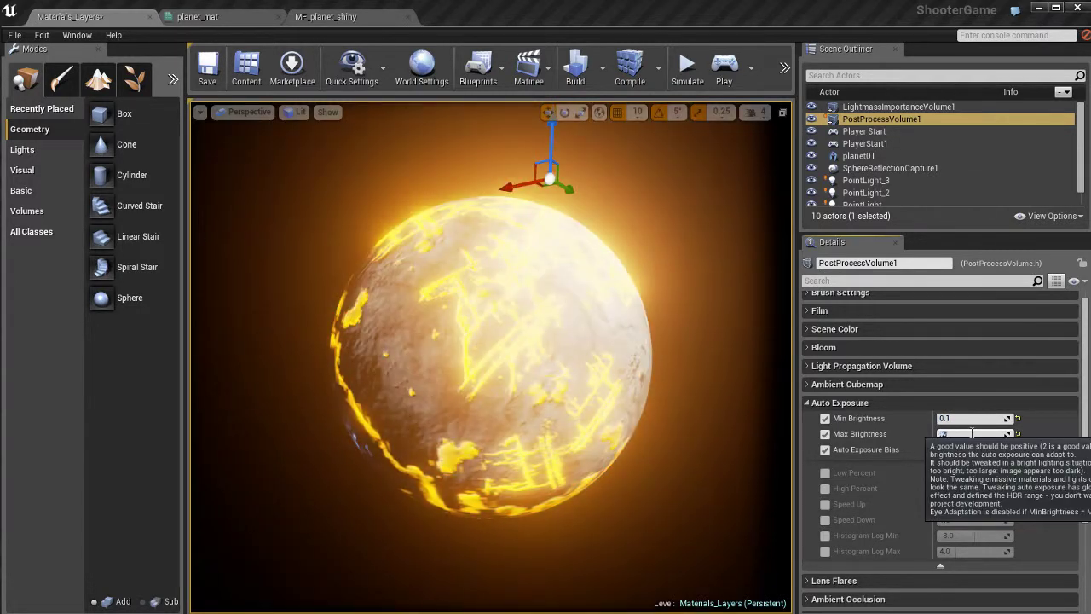
{"action": "key", "text": "Return"}
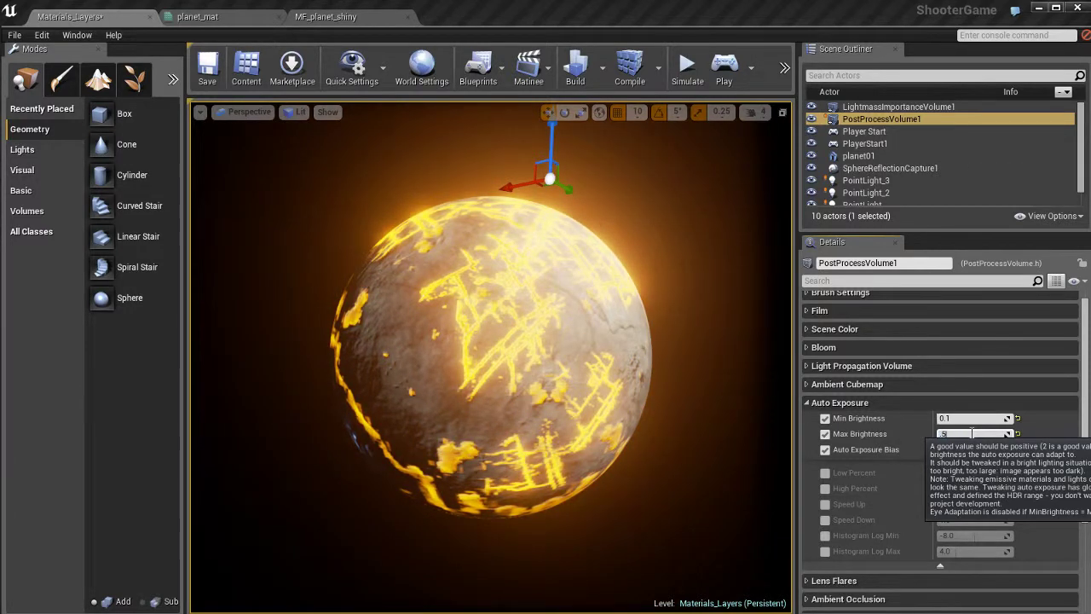
{"action": "type", "text": ".5"}
{"action": "key", "text": "Return"}
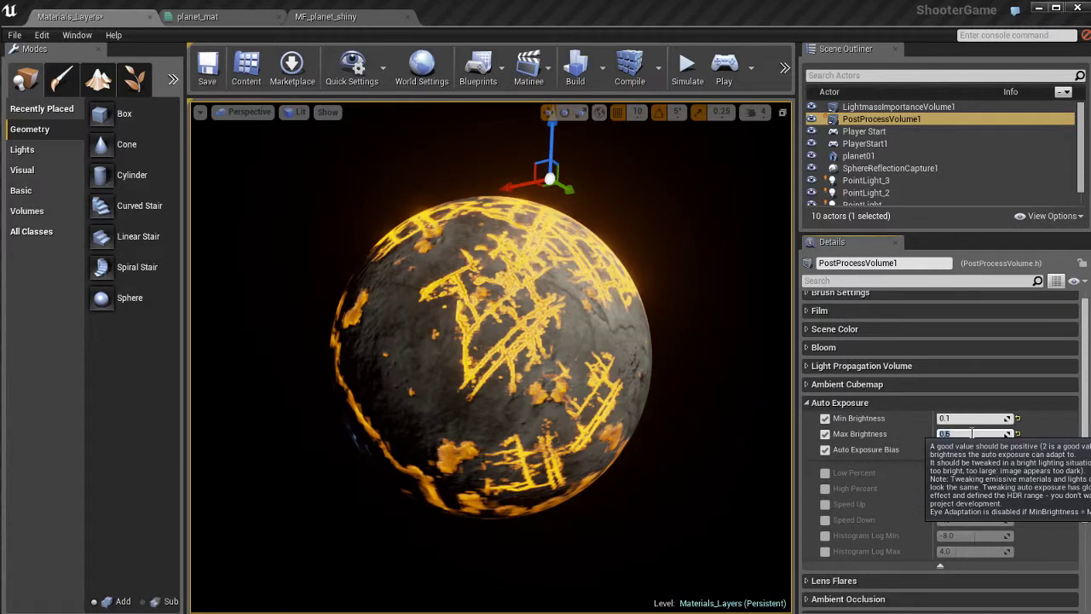
{"action": "type", "text": ".4"}
{"action": "key", "text": "Return"}
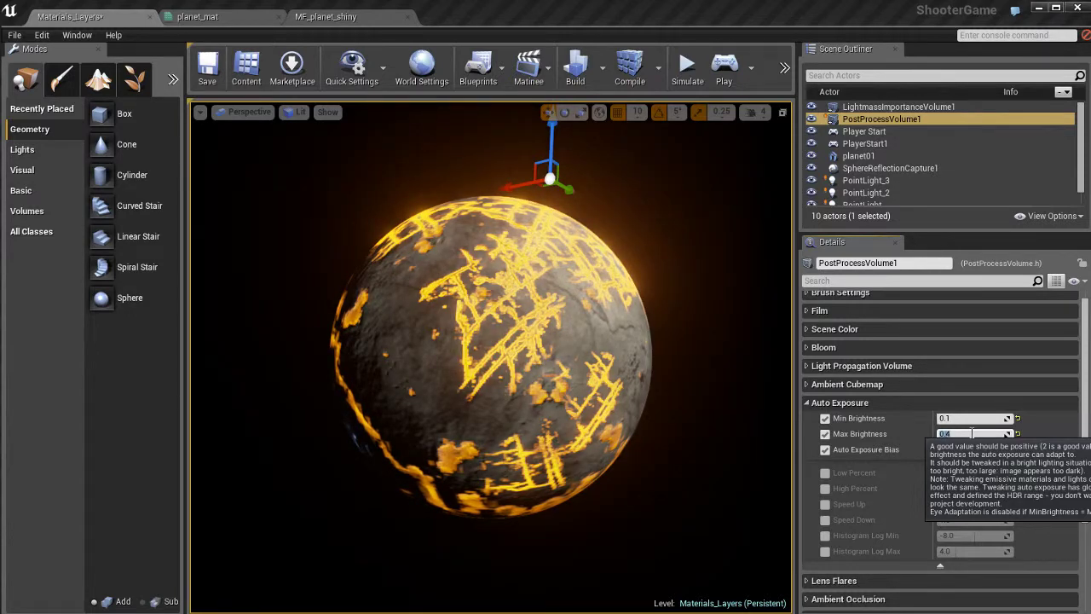
{"action": "type", "text": ".3"}
{"action": "key", "text": "Return"}
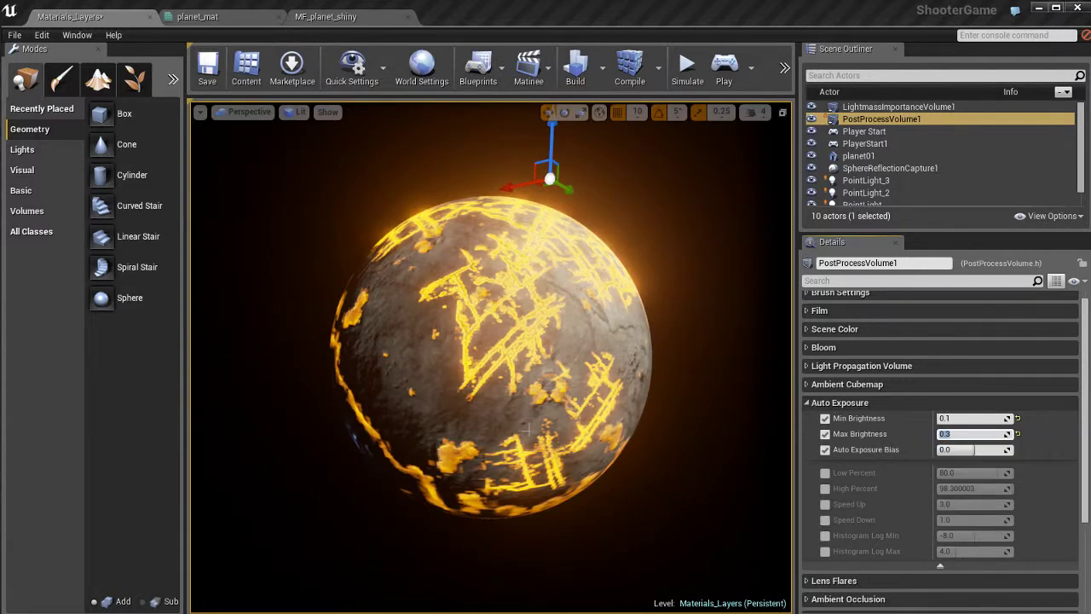
{"action": "left_click_drag", "start_coordinate": [604, 402], "coordinate": [767, 426], "text": "alt"}
{"action": "left_click_drag", "start_coordinate": [501, 424], "coordinate": [536, 405], "text": "alt"}
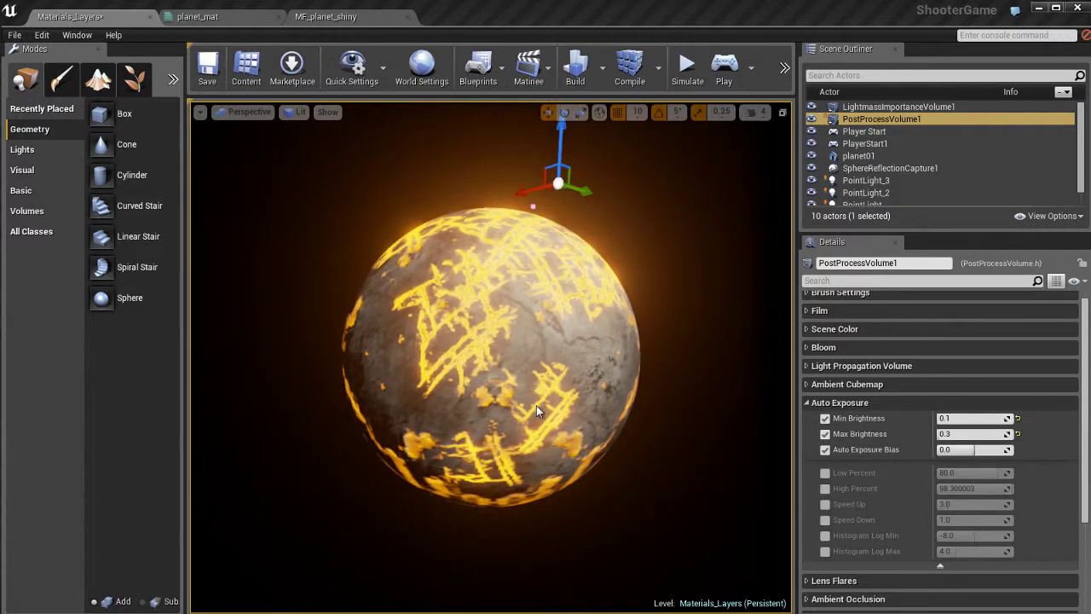
{"action": "key", "text": "Escape"}
{"action": "mouse_move", "coordinate": [641, 372]}
{"action": "left_mouse_down", "text": "alt"}
{"action": "mouse_move", "coordinate": [544, 370]}
{"action": "mouse_move", "coordinate": [523, 383]}
{"action": "mouse_move", "coordinate": [588, 413]}
{"action": "mouse_move", "coordinate": [643, 419]}
{"action": "mouse_move", "coordinate": [645, 368]}
{"action": "mouse_move", "coordinate": [596, 363]}
{"action": "mouse_move", "coordinate": [641, 359]}
{"action": "left_mouse_up", "text": "alt"}
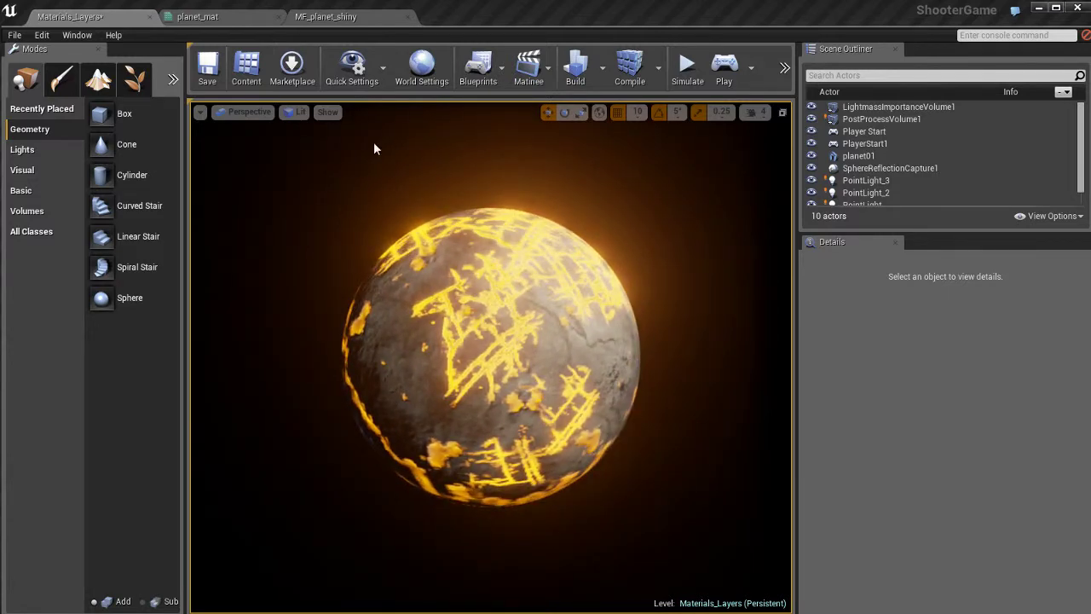
Close the MF_planet_shiny function, return to the planet_mat graph and save the Materials_Layers level
{"action": "left_click", "coordinate": [349, 17]}
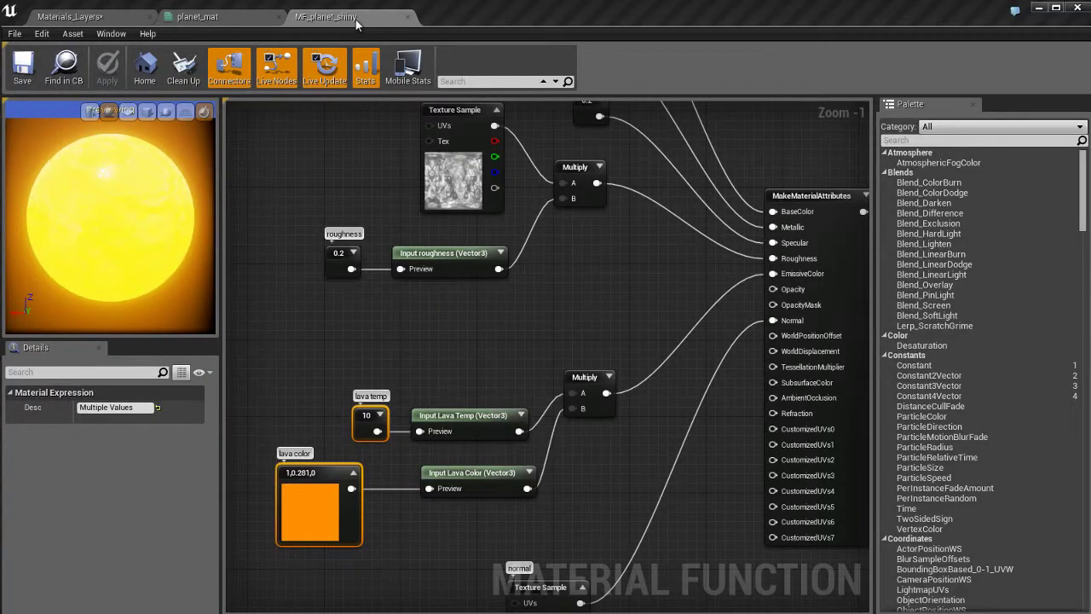
{"action": "left_click", "coordinate": [406, 17]}
{"action": "right_click_drag", "start_coordinate": [389, 277], "coordinate": [432, 298]}
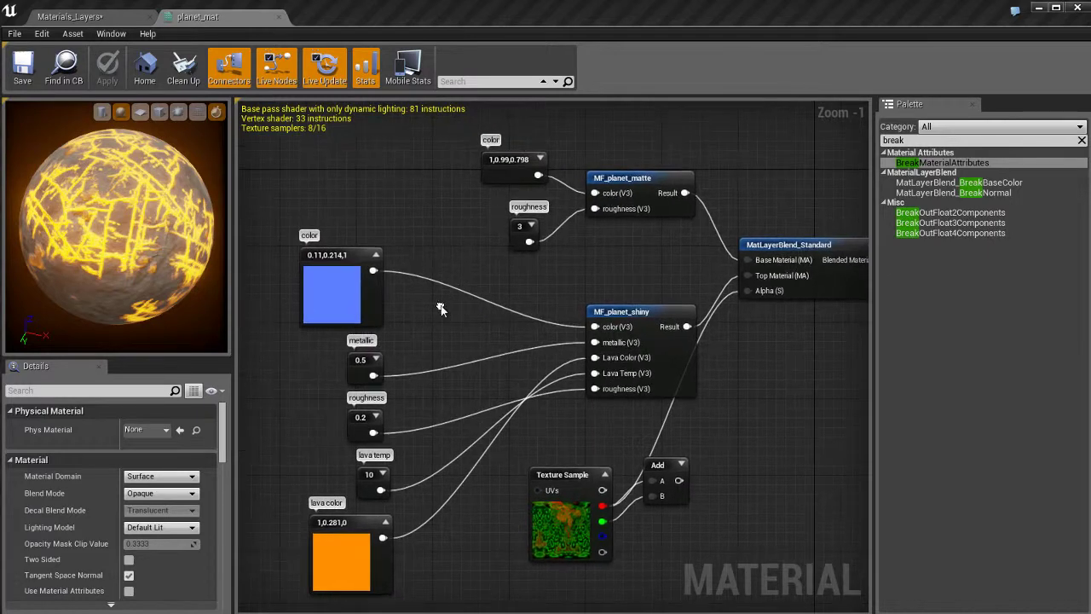
{"action": "scroll", "coordinate": [433, 298], "scroll_direction": "down", "scroll_amount": 3}
{"action": "scroll", "coordinate": [433, 298], "scroll_direction": "up", "scroll_amount": 1}
{"action": "right_click_drag", "start_coordinate": [588, 300], "coordinate": [653, 382]}
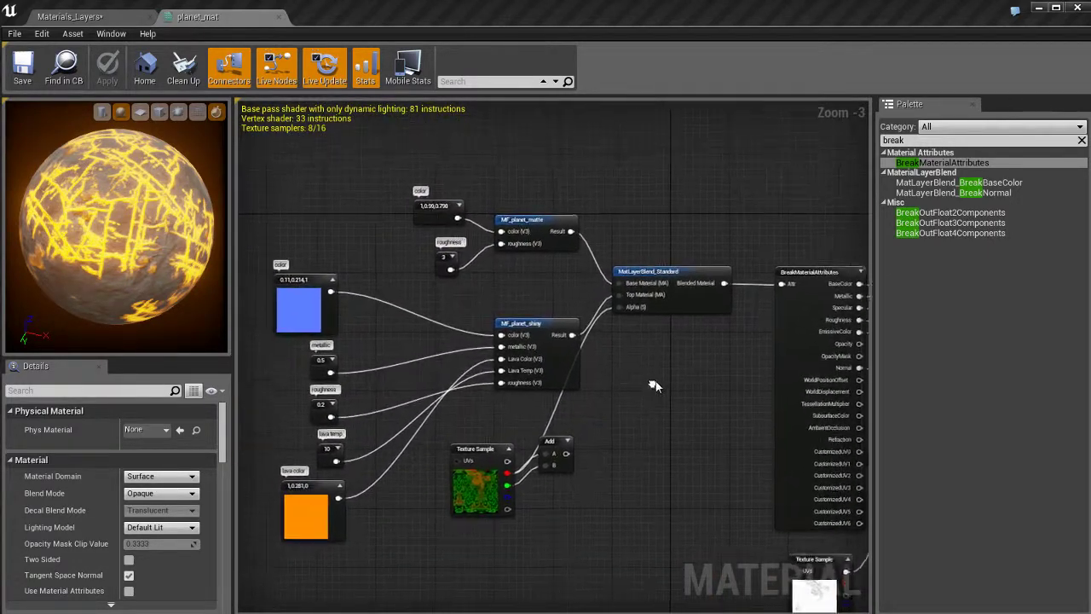
{"action": "key", "text": "ctrl+s"}
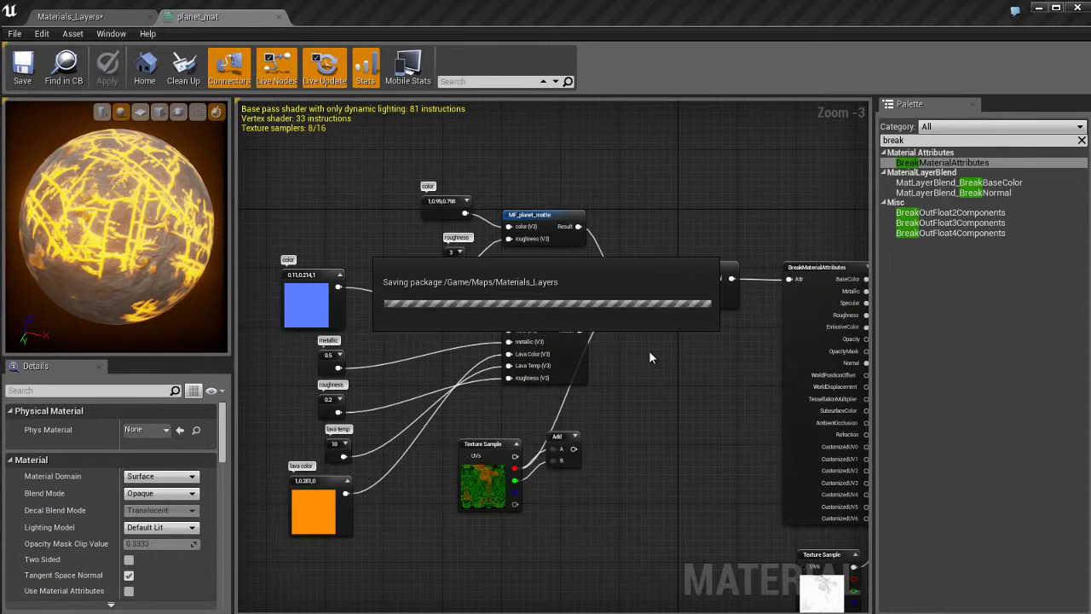